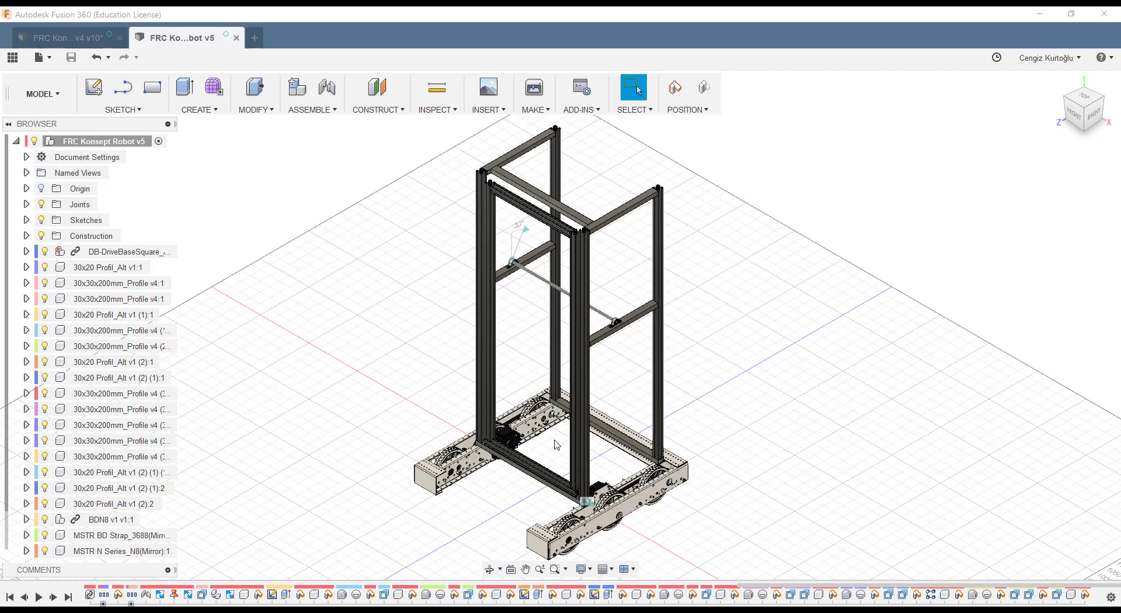
Step: Drag the 217-2000 motor from the Data Panel into the FRC Konsept Robot assembly
{"action": "left_click", "coordinate": [12, 57]}
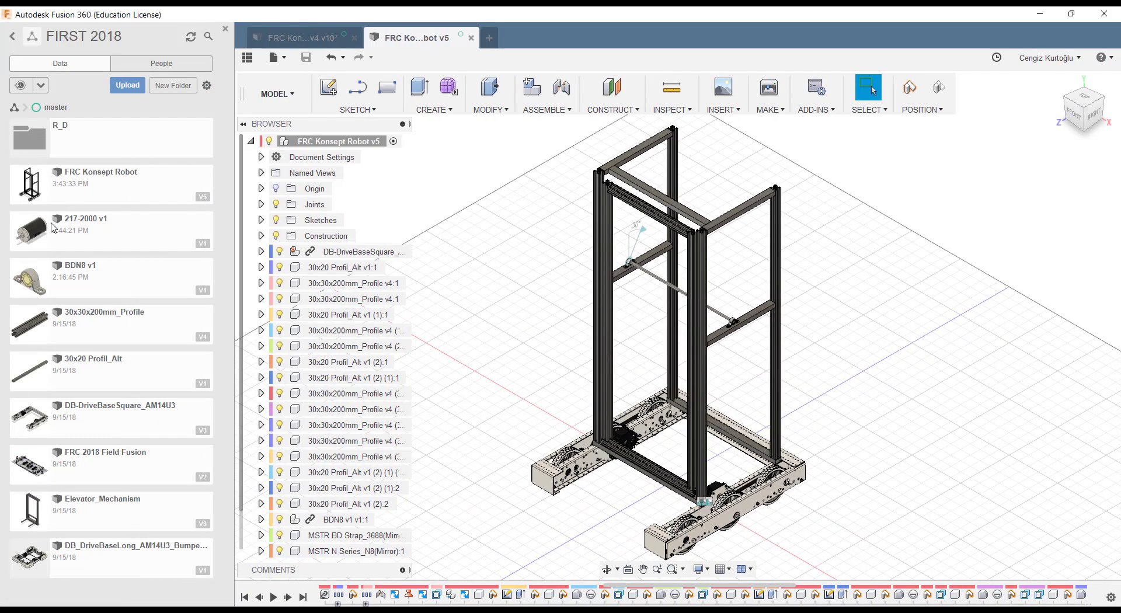
{"action": "left_click_drag", "start_coordinate": [54, 228], "coordinate": [517, 330]}
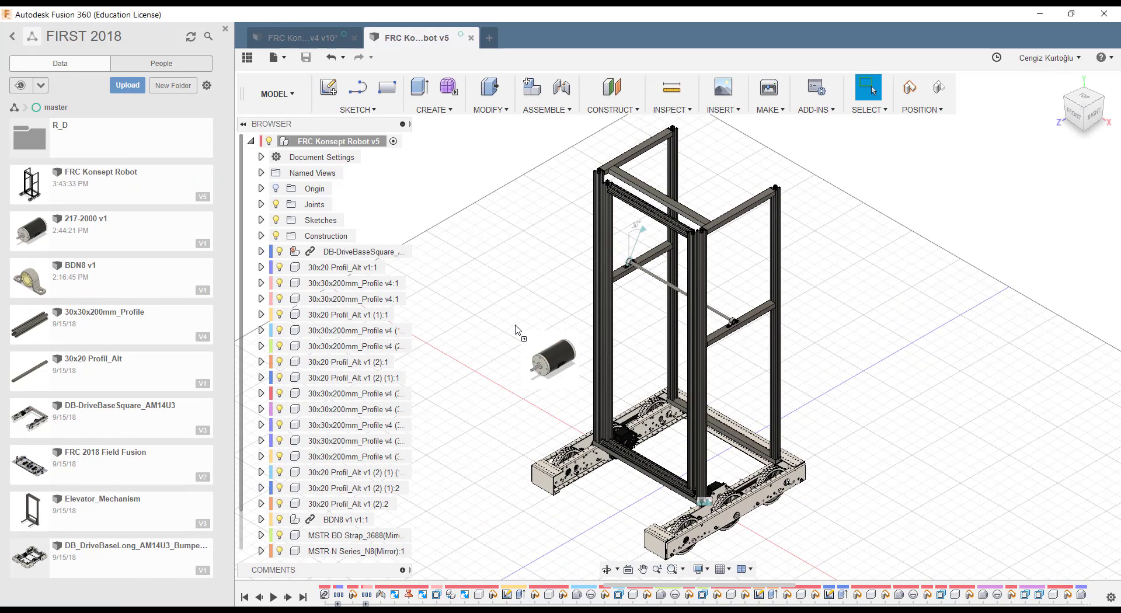
{"action": "left_click_drag", "start_coordinate": [516, 330], "coordinate": [516, 330]}
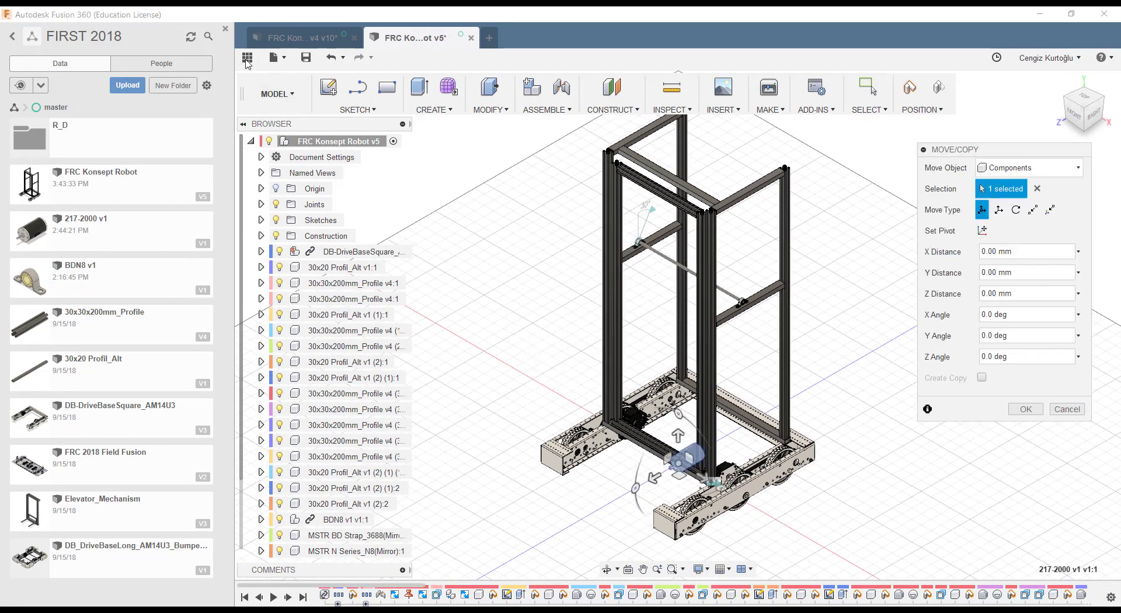
Step: Turn the motor -90° about its vertical axis and view the chassis from above
{"action": "left_click", "coordinate": [226, 29]}
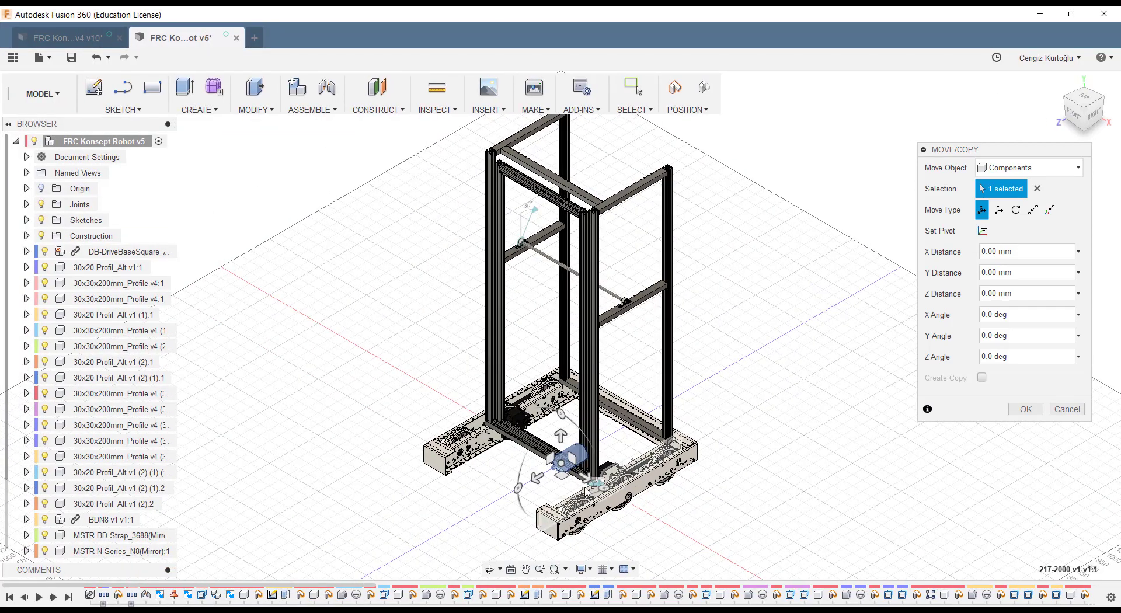
{"action": "scroll", "coordinate": [588, 467], "scroll_direction": "up", "scroll_amount": 3}
{"action": "mouse_move", "coordinate": [501, 472]}
{"action": "left_mouse_down"}
{"action": "mouse_move", "coordinate": [527, 464]}
{"action": "mouse_move", "coordinate": [513, 469]}
{"action": "left_mouse_up"}
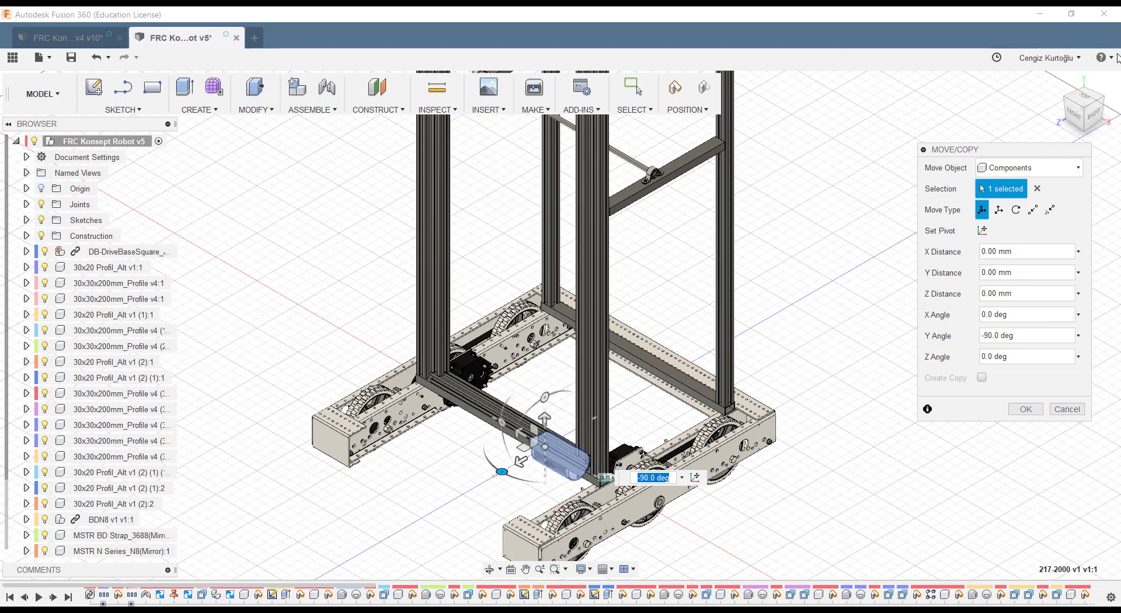
{"action": "left_click", "coordinate": [1085, 97]}
{"action": "scroll", "coordinate": [566, 376], "scroll_direction": "up", "scroll_amount": 2}
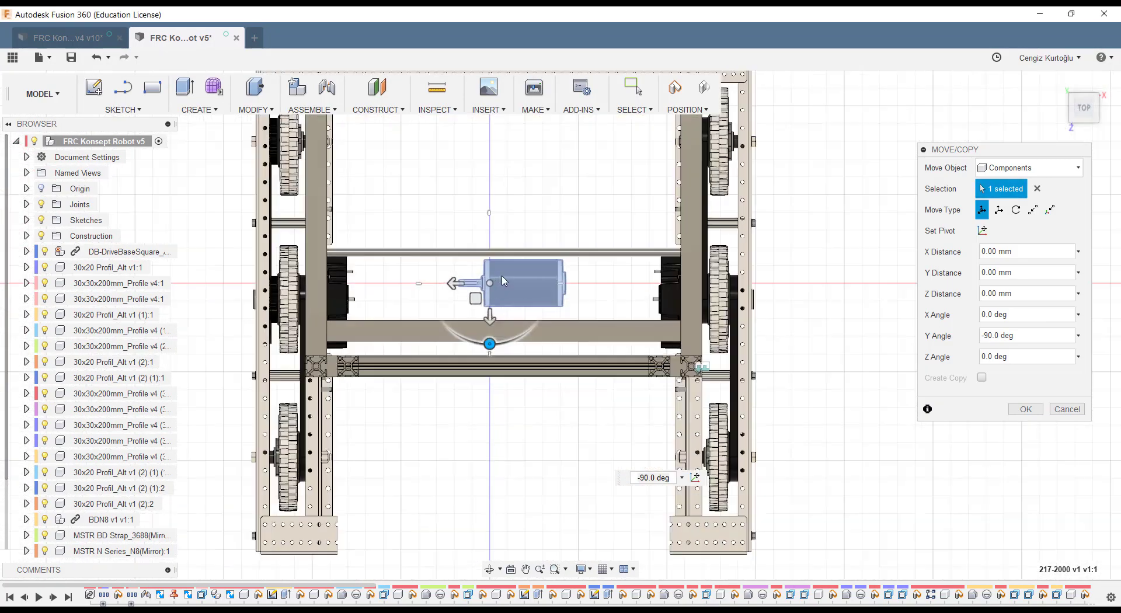
{"action": "scroll", "coordinate": [567, 376], "scroll_direction": "up", "scroll_amount": 2}
{"action": "scroll", "coordinate": [567, 376], "scroll_direction": "up", "scroll_amount": 2}
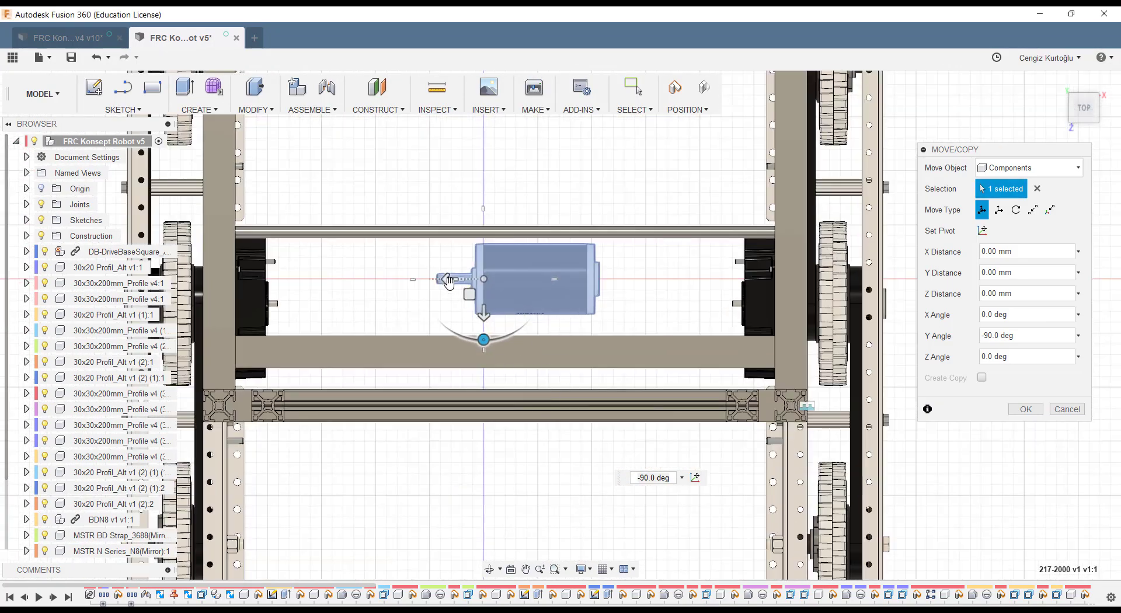
Step: Slide the motor sideways and lift it about 178 mm beneath the lower cross rail
{"action": "left_click_drag", "start_coordinate": [449, 282], "coordinate": [472, 284]}
{"action": "scroll", "coordinate": [578, 466], "scroll_direction": "down", "scroll_amount": 5}
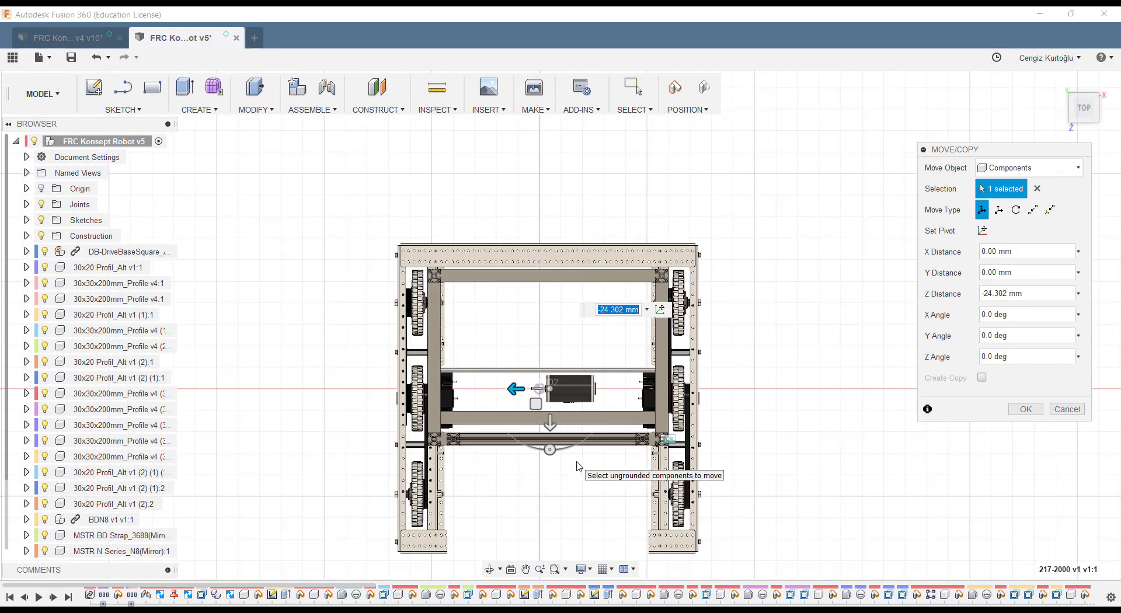
{"action": "middle_click_drag", "start_coordinate": [579, 466], "coordinate": [604, 533], "text": "shift"}
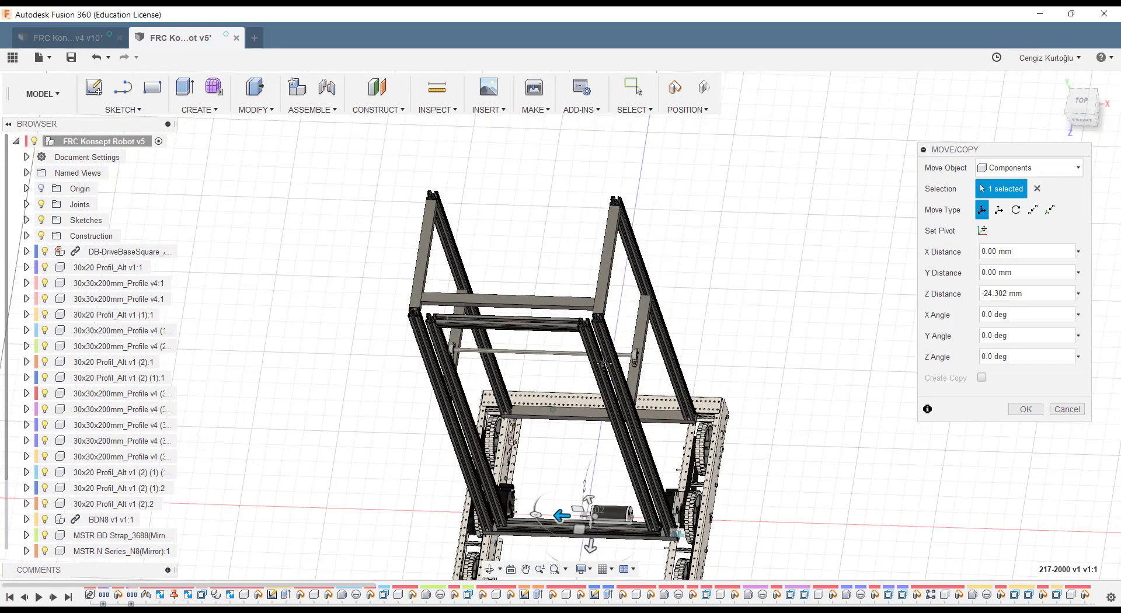
{"action": "scroll", "coordinate": [577, 432], "scroll_direction": "up", "scroll_amount": 5}
{"action": "scroll", "coordinate": [575, 433], "scroll_direction": "down", "scroll_amount": 2}
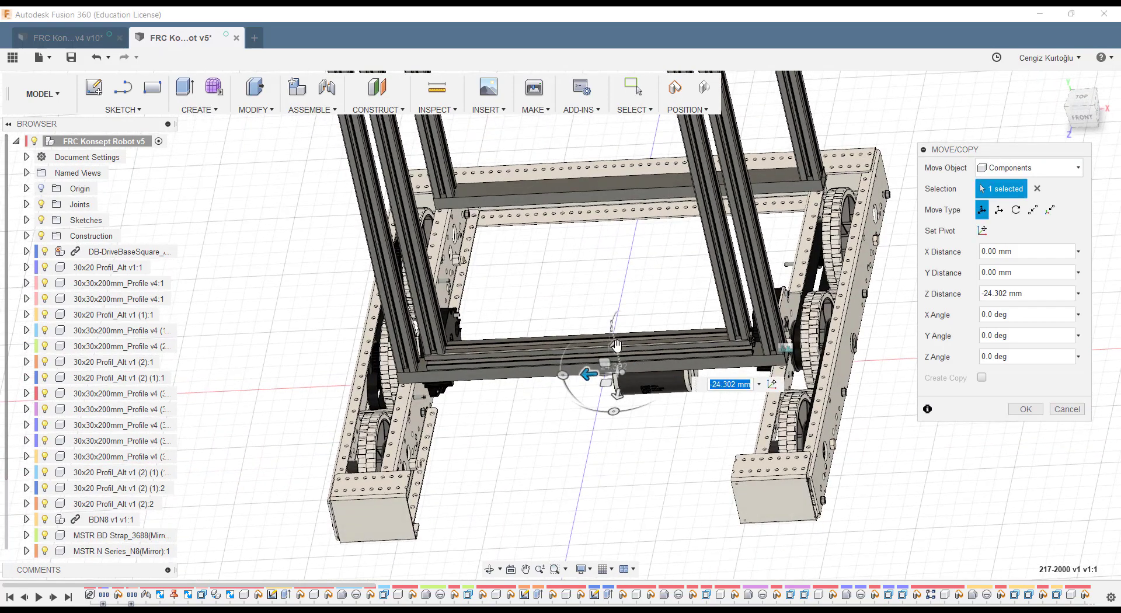
{"action": "left_click_drag", "start_coordinate": [617, 345], "coordinate": [593, 252]}
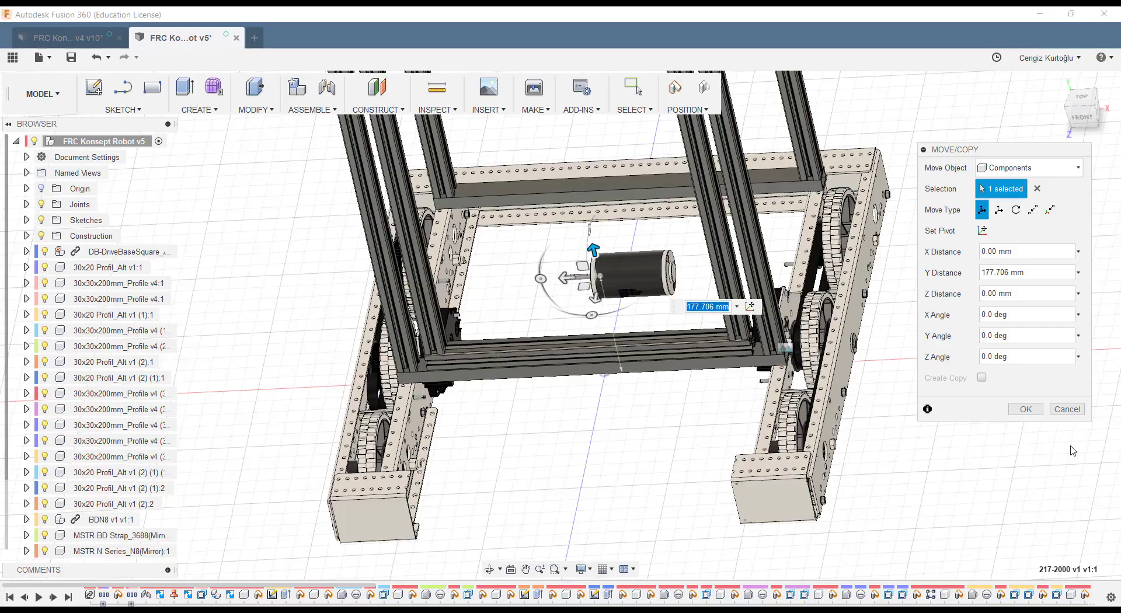
{"action": "left_click", "coordinate": [1026, 409]}
Step: Begin an offset construction plane without capturing the moved positions
{"action": "scroll", "coordinate": [746, 403], "scroll_direction": "down", "scroll_amount": 5}
{"action": "mouse_move", "coordinate": [745, 403]}
{"action": "middle_mouse_down", "text": "shift"}
{"action": "mouse_move", "coordinate": [629, 466]}
{"action": "mouse_move", "coordinate": [614, 381]}
{"action": "mouse_move", "coordinate": [646, 338]}
{"action": "mouse_move", "coordinate": [641, 408]}
{"action": "mouse_move", "coordinate": [656, 420]}
{"action": "mouse_move", "coordinate": [697, 369]}
{"action": "middle_mouse_up", "text": "shift"}
{"action": "scroll", "coordinate": [629, 465], "scroll_direction": "up", "scroll_amount": 5}
{"action": "scroll", "coordinate": [643, 338], "scroll_direction": "up", "scroll_amount": 3}
{"action": "scroll", "coordinate": [632, 343], "scroll_direction": "up", "scroll_amount": 2}
{"action": "scroll", "coordinate": [641, 409], "scroll_direction": "up", "scroll_amount": 3}
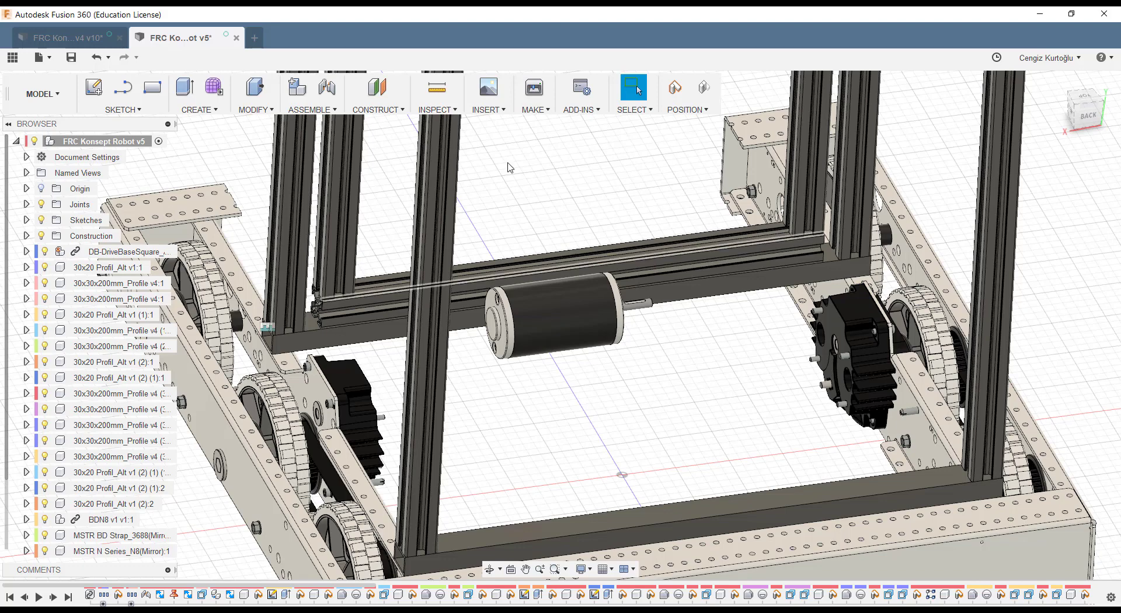
{"action": "left_click", "coordinate": [377, 87]}
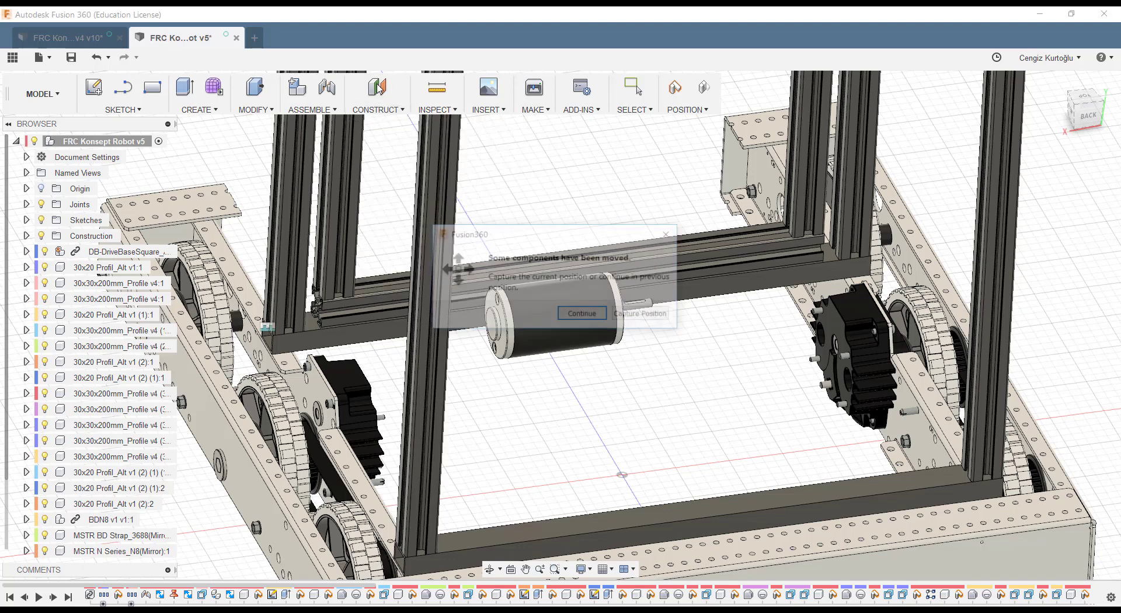
{"action": "left_click", "coordinate": [645, 314]}
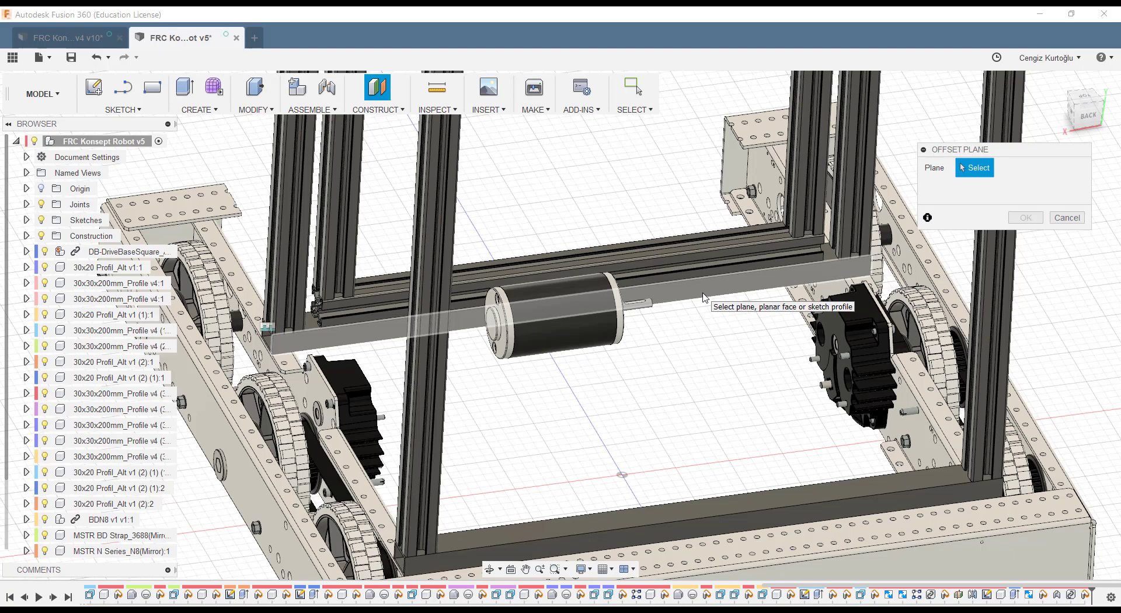
Step: Pick the lower rail face as the plane reference and try a -2 mm offset
{"action": "middle_click_drag", "start_coordinate": [609, 388], "coordinate": [530, 482], "text": "shift"}
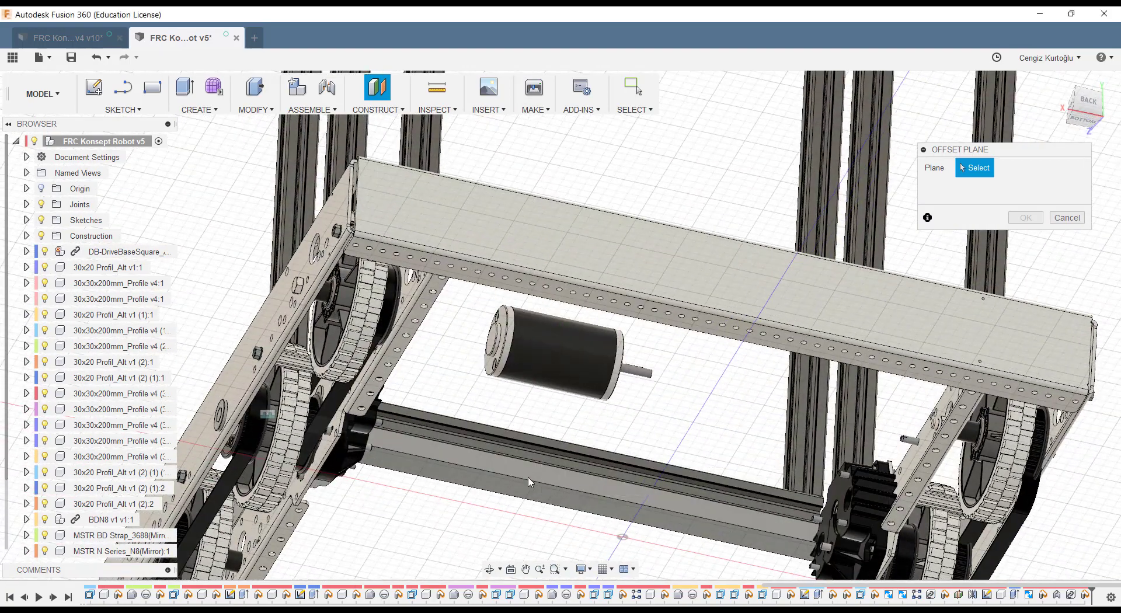
{"action": "left_click", "coordinate": [530, 482]}
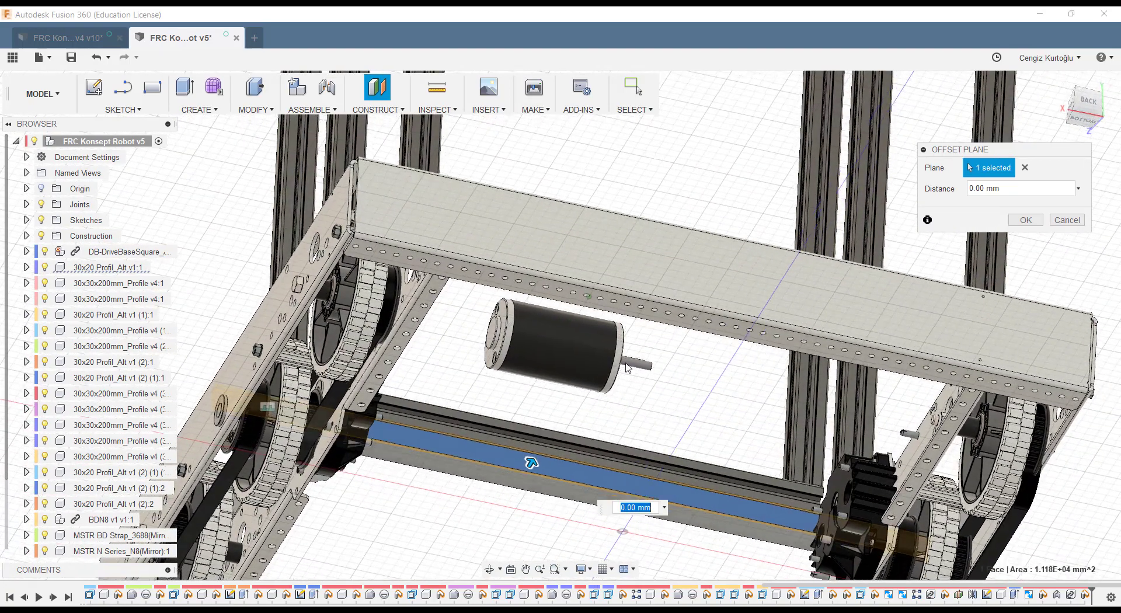
{"action": "mouse_move", "coordinate": [529, 482]}
{"action": "middle_mouse_down", "text": "shift"}
{"action": "mouse_move", "coordinate": [744, 365]}
{"action": "mouse_move", "coordinate": [896, 225]}
{"action": "middle_mouse_up", "text": "shift"}
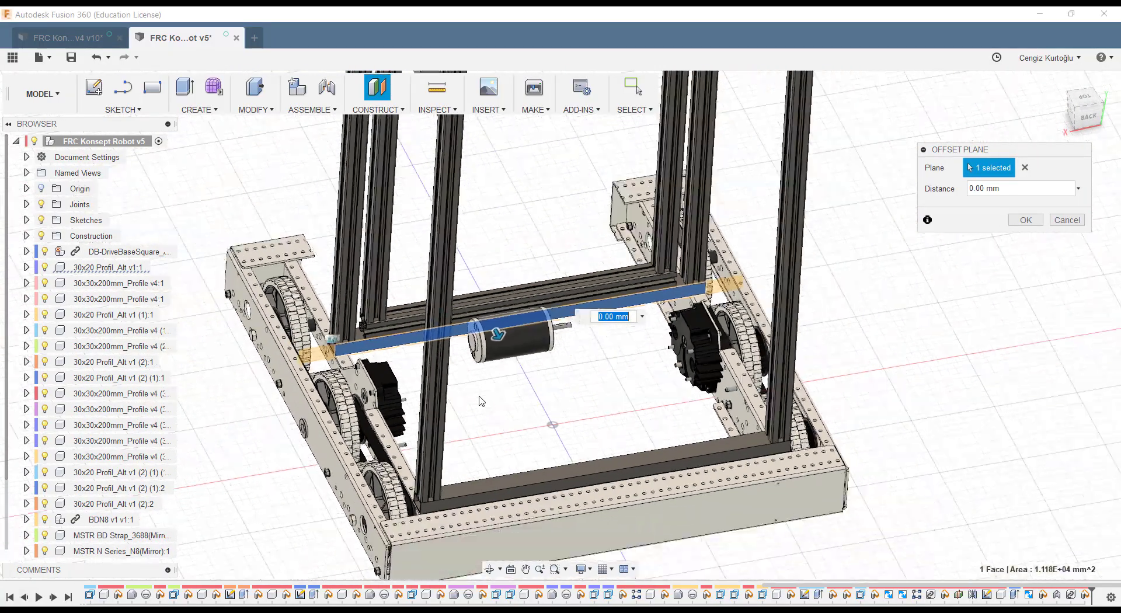
{"action": "mouse_move", "coordinate": [503, 334]}
{"action": "middle_mouse_down", "text": "shift"}
{"action": "mouse_move", "coordinate": [441, 351]}
{"action": "mouse_move", "coordinate": [358, 280]}
{"action": "middle_mouse_up", "text": "shift"}
{"action": "type", "text": "-2"}
{"action": "key", "text": "Return"}
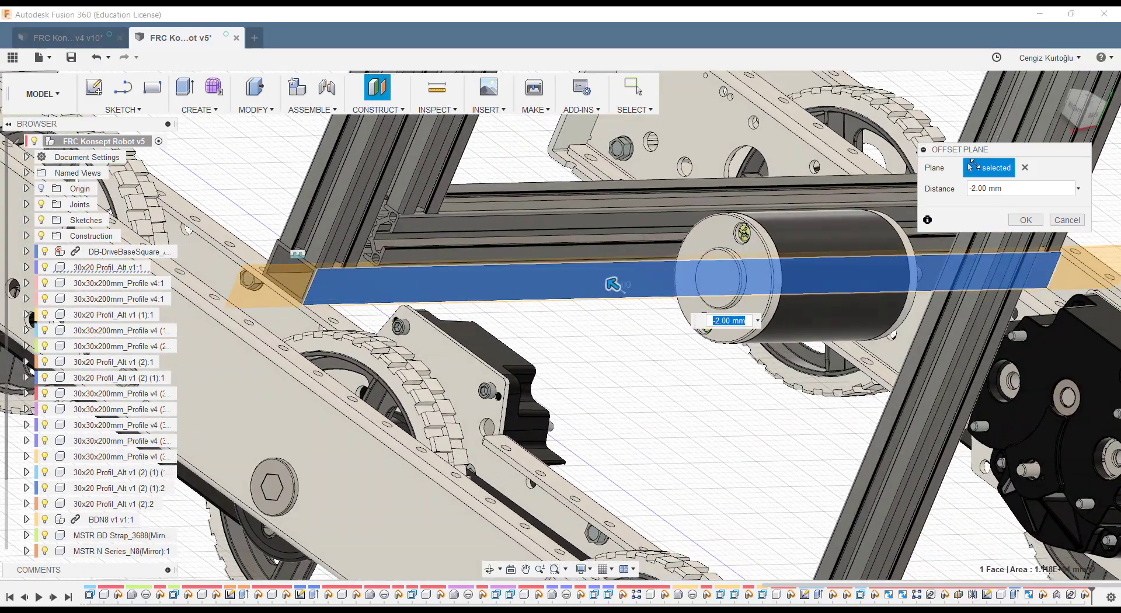
Step: Re-pick the rail face and create the plane flush at 0 mm offset
{"action": "left_click", "coordinate": [612, 285]}
{"action": "mouse_move", "coordinate": [612, 284]}
{"action": "middle_mouse_down", "text": "shift"}
{"action": "mouse_move", "coordinate": [528, 323]}
{"action": "mouse_move", "coordinate": [570, 429]}
{"action": "mouse_move", "coordinate": [454, 401]}
{"action": "mouse_move", "coordinate": [471, 400]}
{"action": "mouse_move", "coordinate": [478, 384]}
{"action": "mouse_move", "coordinate": [445, 366]}
{"action": "mouse_move", "coordinate": [457, 394]}
{"action": "mouse_move", "coordinate": [160, 272]}
{"action": "middle_mouse_up", "text": "shift"}
{"action": "left_click", "coordinate": [528, 323]}
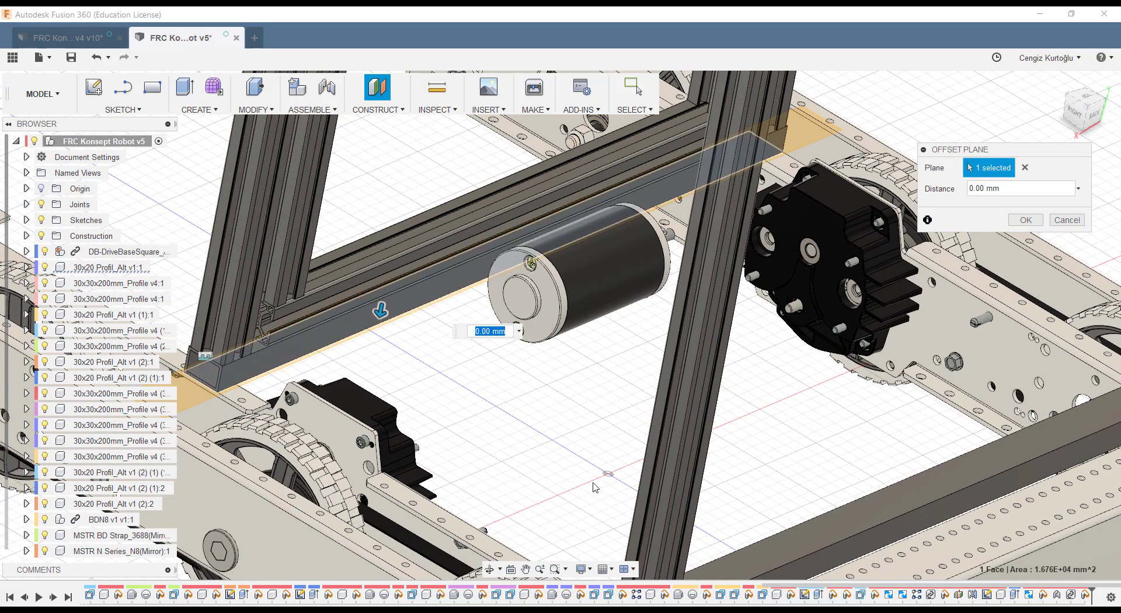
{"action": "middle_click_drag", "start_coordinate": [594, 487], "coordinate": [578, 475], "text": "shift"}
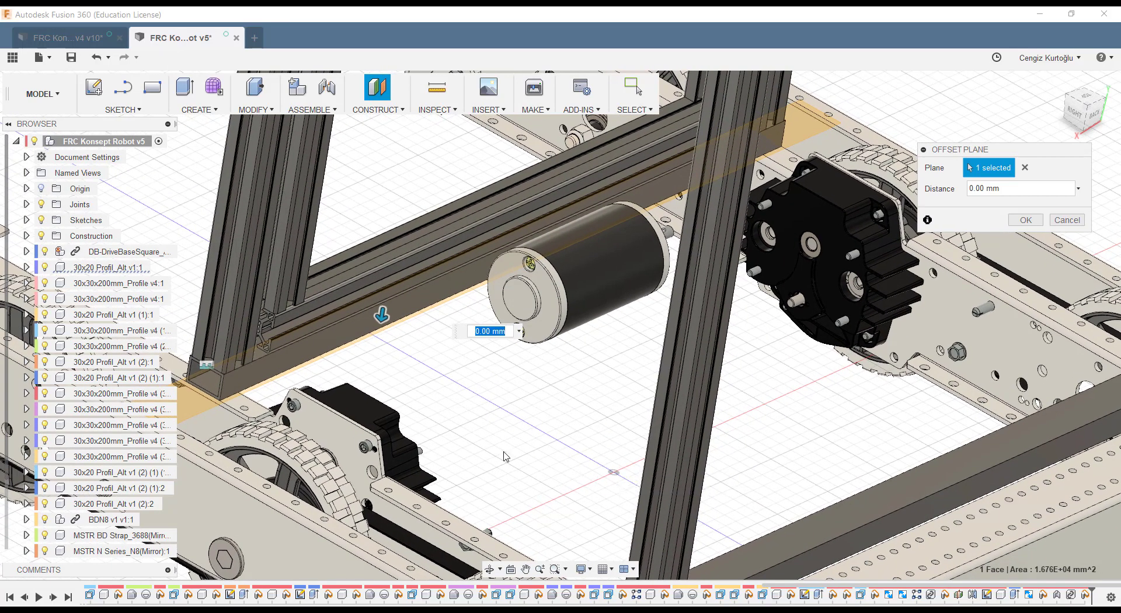
{"action": "left_click", "coordinate": [1027, 220]}
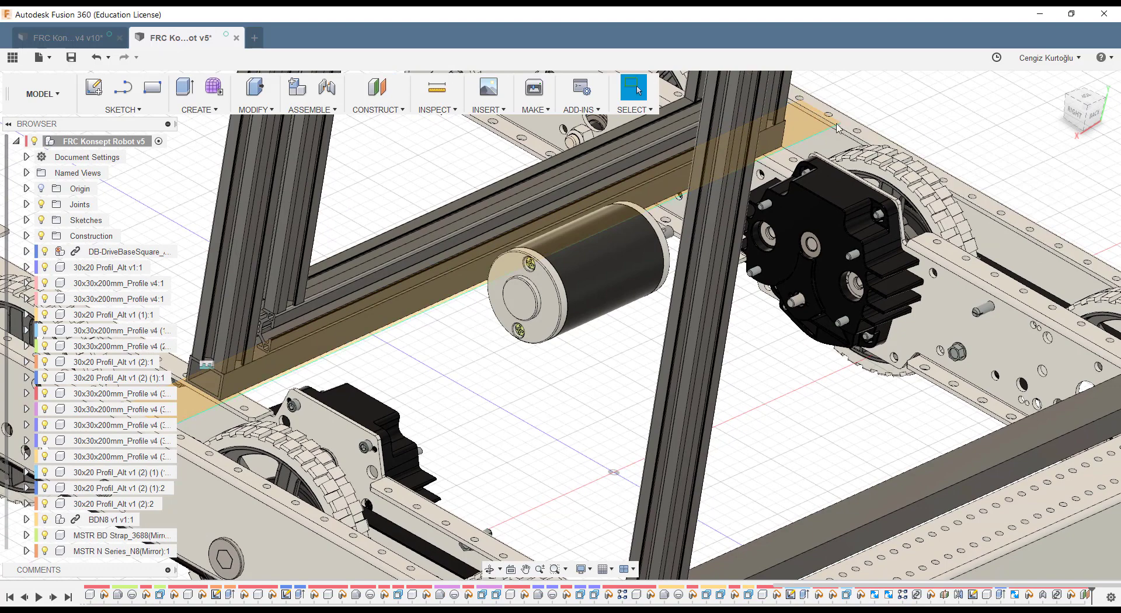
Step: Stretch Plane2 toward the gearbox and select it
{"action": "left_click_drag", "start_coordinate": [841, 128], "coordinate": [1034, 214]}
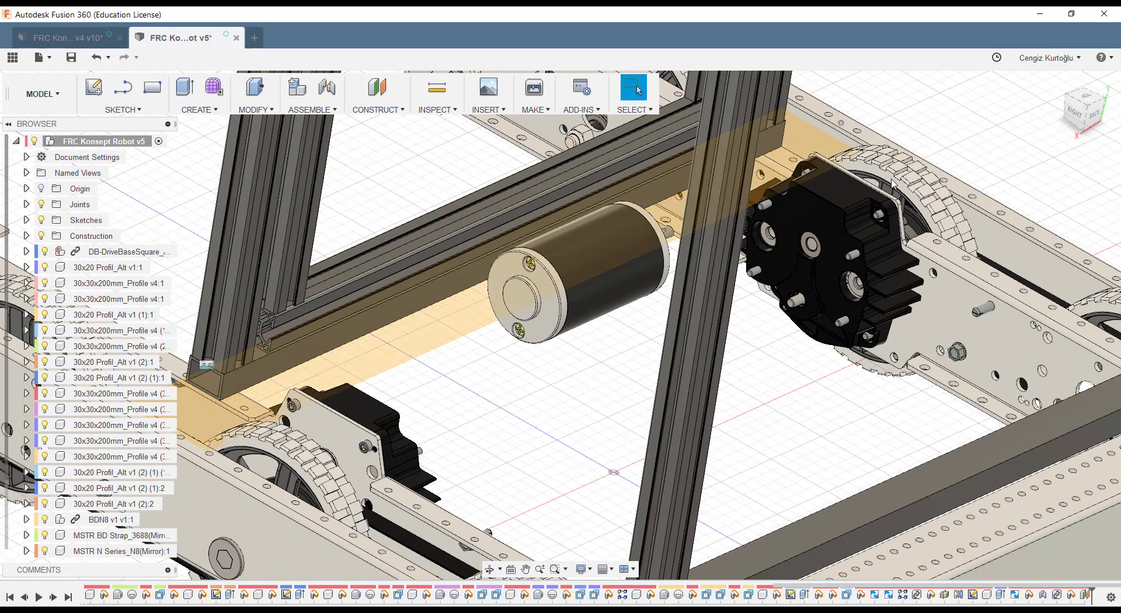
{"action": "left_click", "coordinate": [524, 374]}
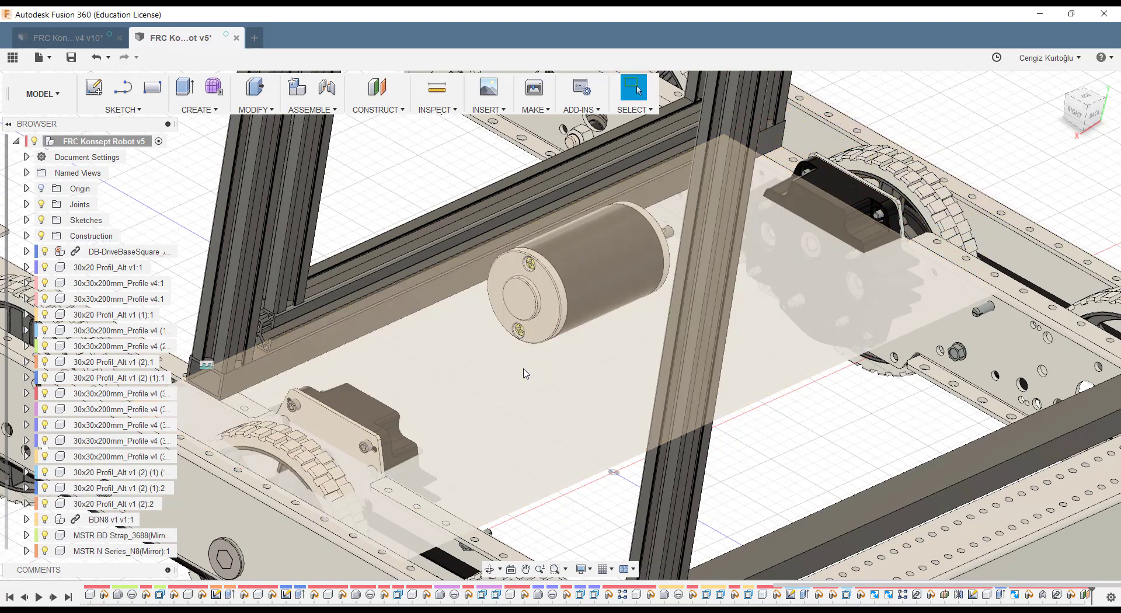
{"action": "left_click", "coordinate": [543, 403]}
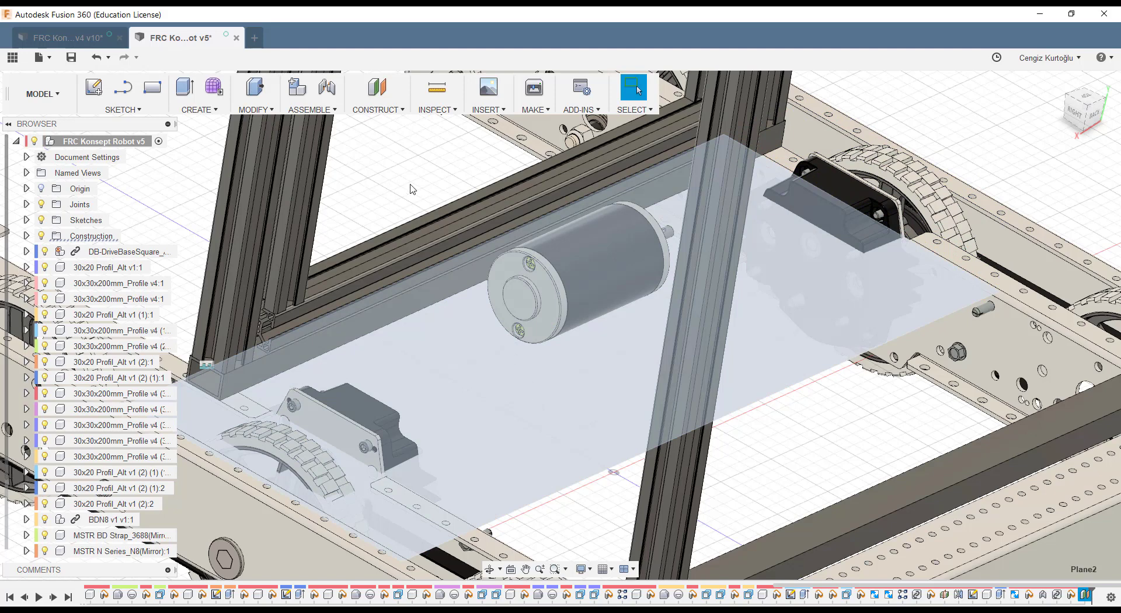
Step: Start a box on Plane2 and draw its base rectangle under the motor
{"action": "left_click", "coordinate": [198, 109]}
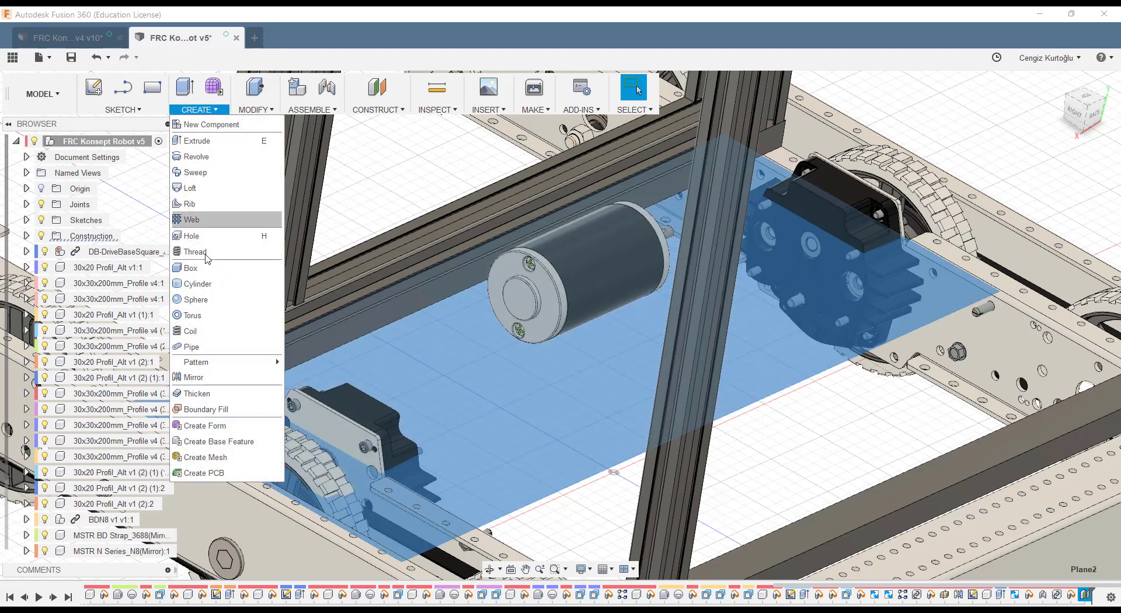
{"action": "left_click", "coordinate": [191, 268]}
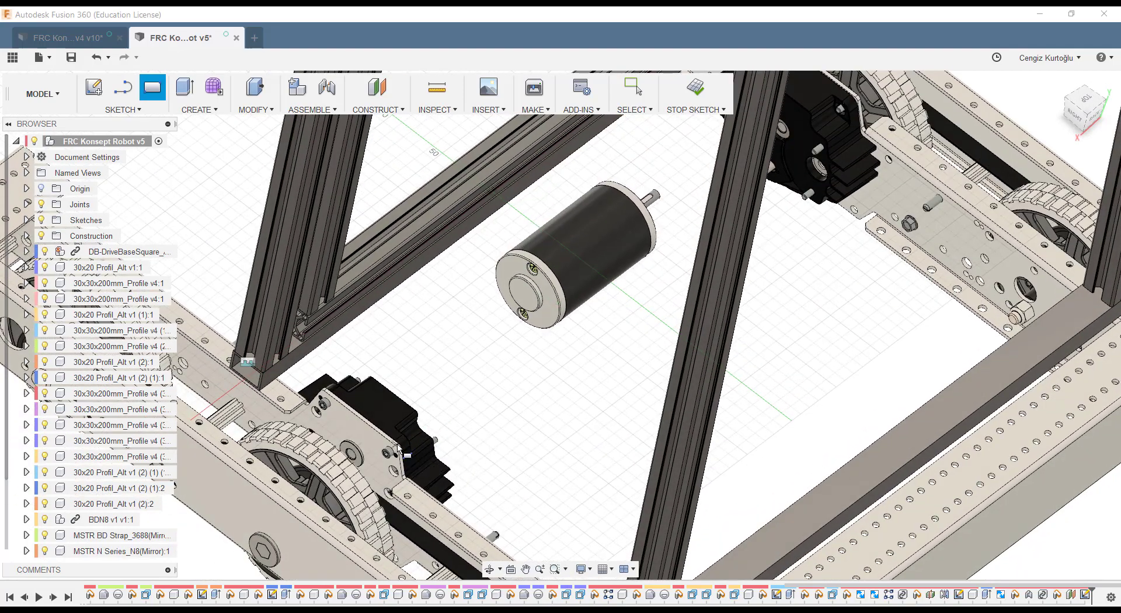
{"action": "left_click", "coordinate": [454, 407]}
{"action": "middle_click_drag", "start_coordinate": [454, 407], "coordinate": [619, 236], "text": "shift"}
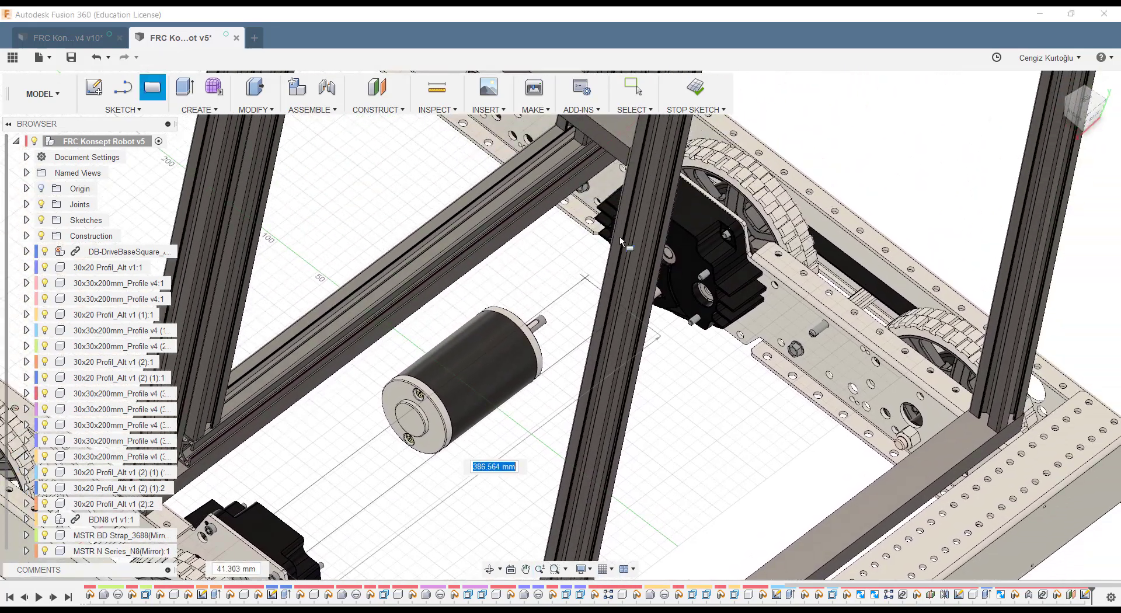
{"action": "middle_click_drag", "start_coordinate": [621, 185], "coordinate": [434, 175], "text": "shift"}
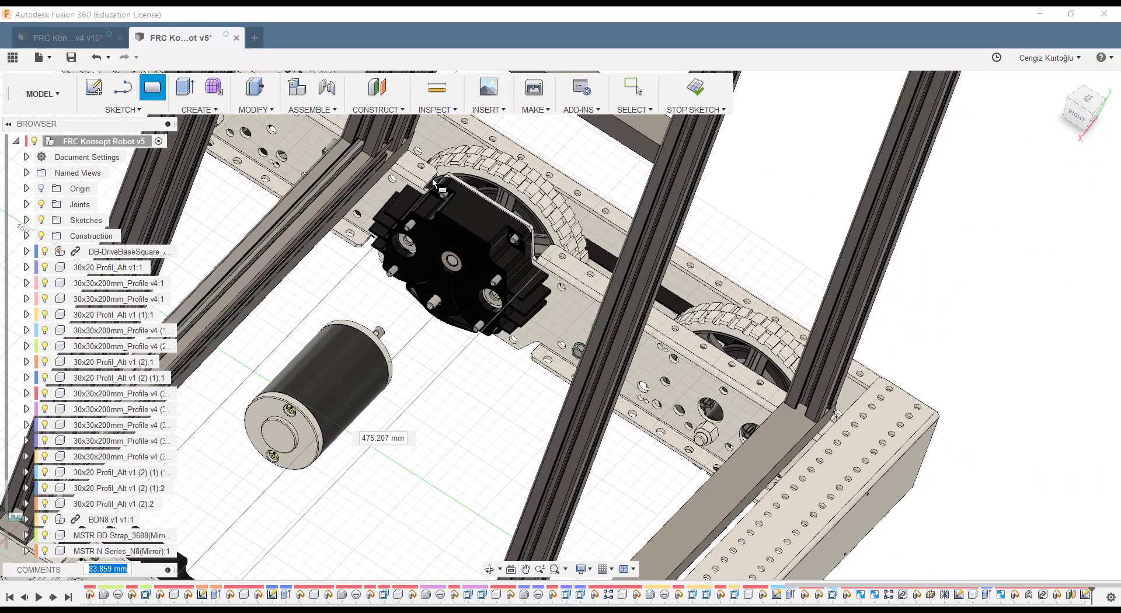
{"action": "left_click", "coordinate": [437, 178]}
Step: Drag the box height to 8 mm and stretch its sides left and right
{"action": "middle_click_drag", "start_coordinate": [409, 333], "coordinate": [396, 343], "text": "shift"}
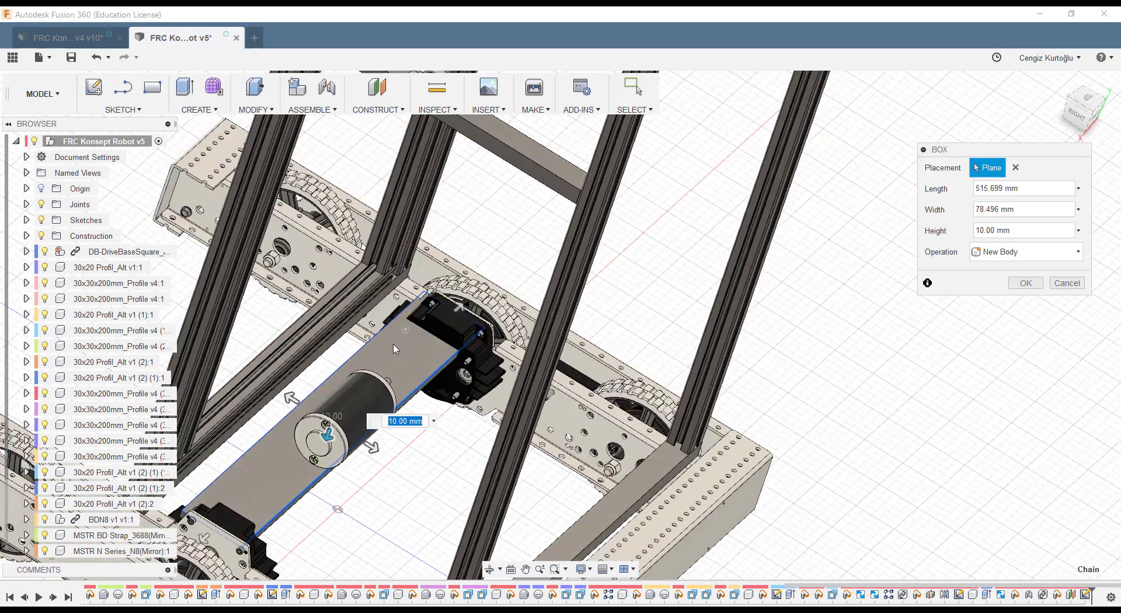
{"action": "scroll", "coordinate": [396, 343], "scroll_direction": "down", "scroll_amount": 3}
{"action": "scroll", "coordinate": [525, 303], "scroll_direction": "up", "scroll_amount": 5}
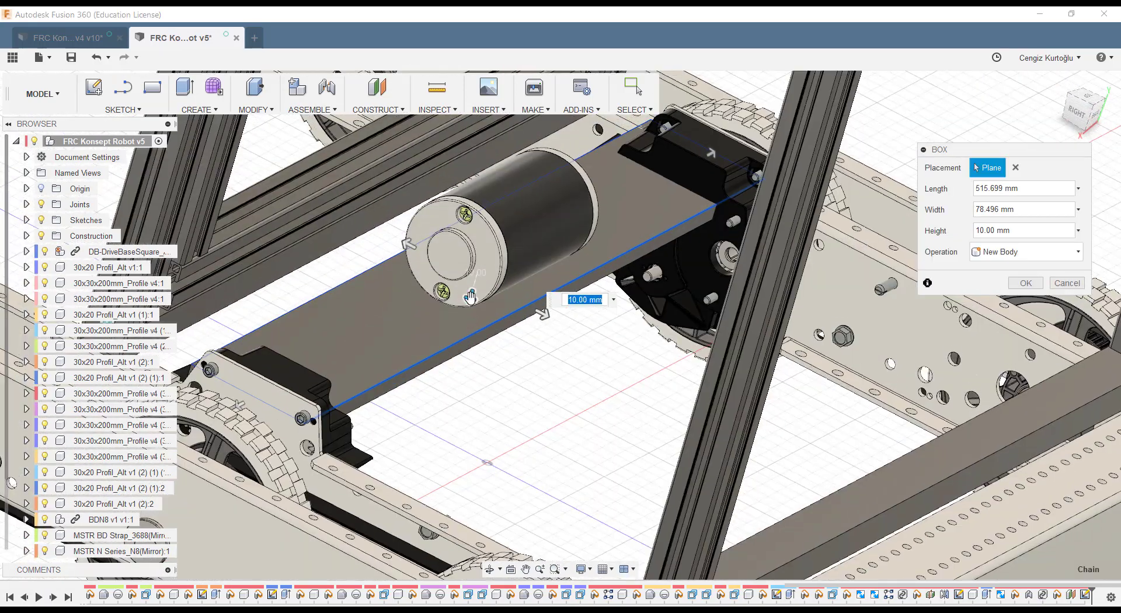
{"action": "left_click_drag", "start_coordinate": [472, 311], "coordinate": [472, 295]}
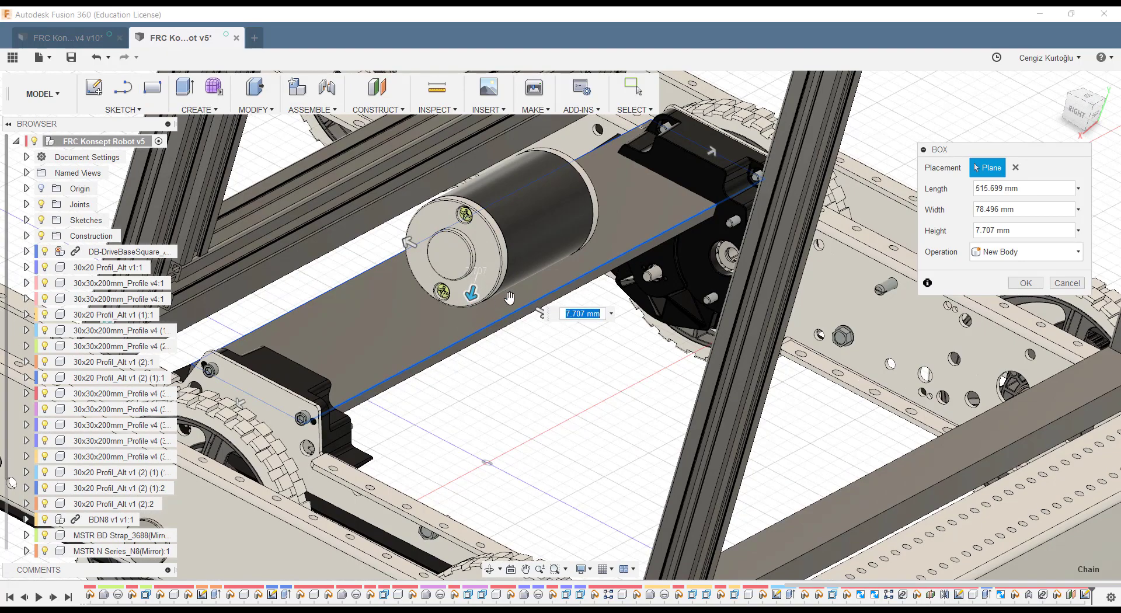
{"action": "middle_click_drag", "start_coordinate": [530, 318], "coordinate": [383, 311], "text": "shift"}
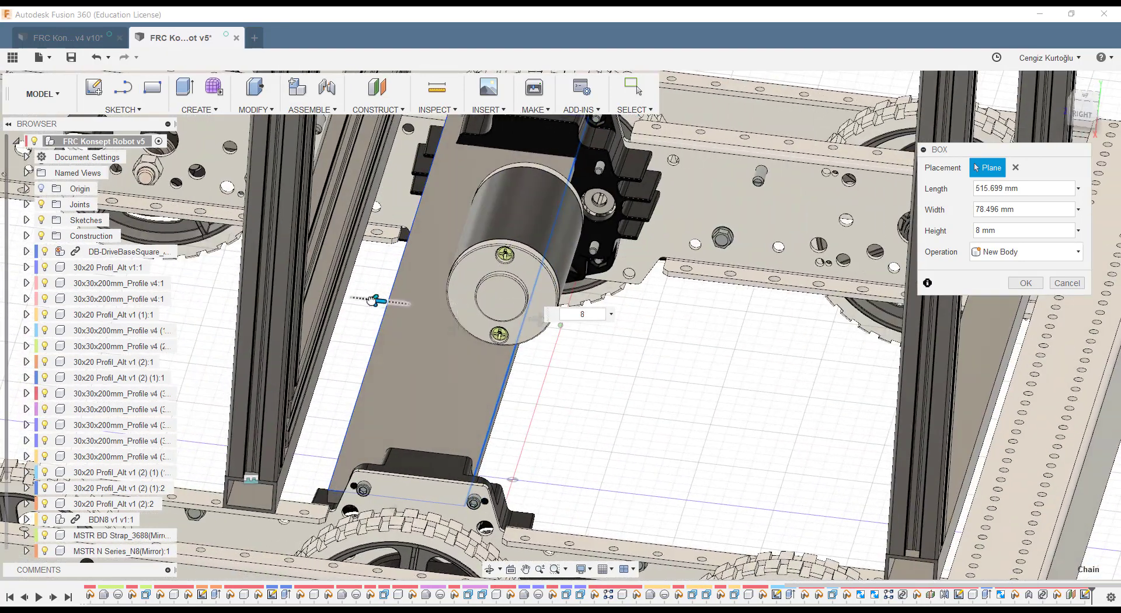
{"action": "left_click_drag", "start_coordinate": [377, 301], "coordinate": [361, 298]}
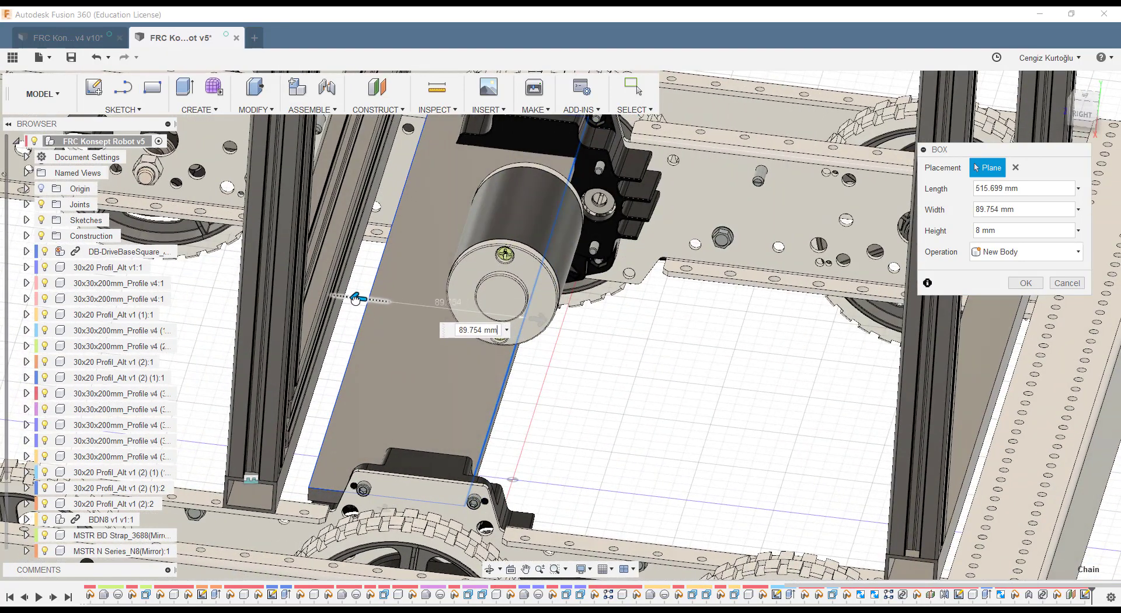
{"action": "left_click_drag", "start_coordinate": [576, 331], "coordinate": [590, 327]}
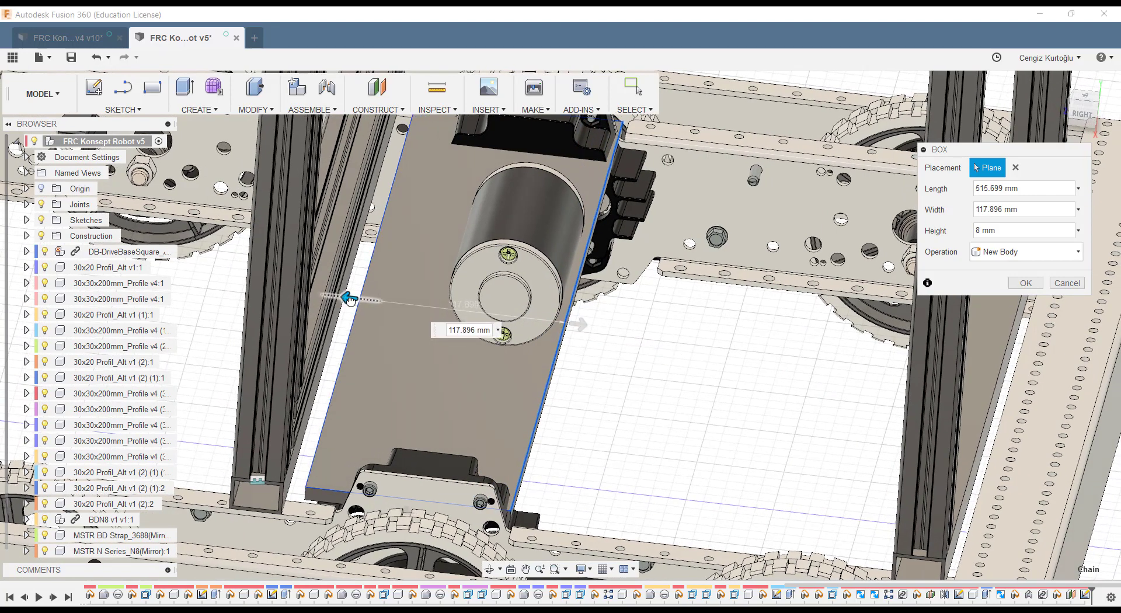
Step: Set the box width to 100 mm and create the 515.699 × 100 × 8 mm plate
{"action": "left_click", "coordinate": [349, 299]}
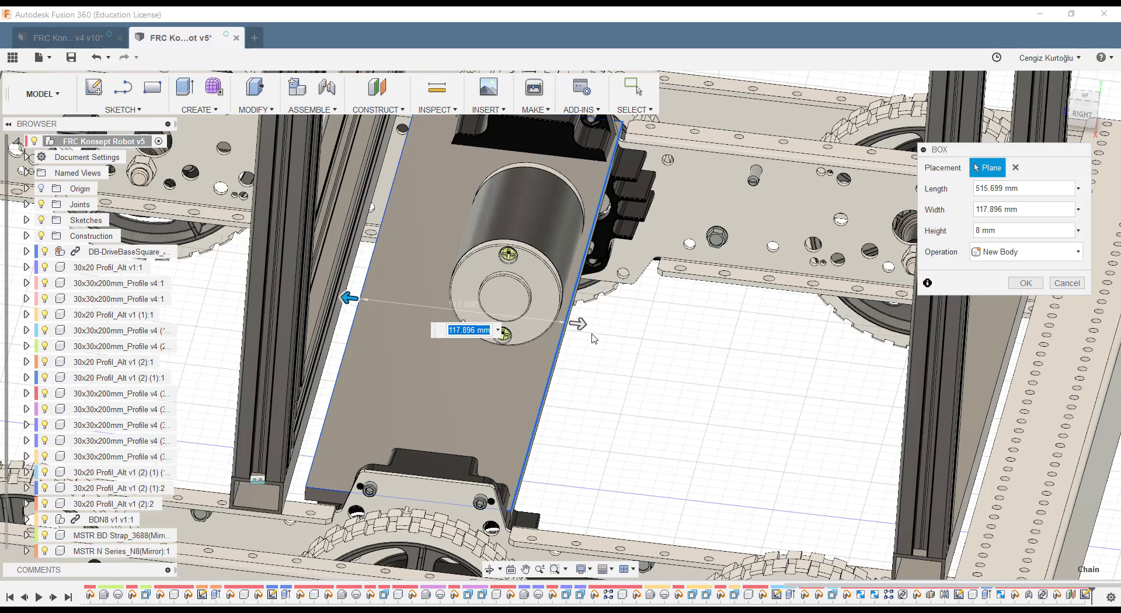
{"action": "left_click_drag", "start_coordinate": [582, 323], "coordinate": [538, 320]}
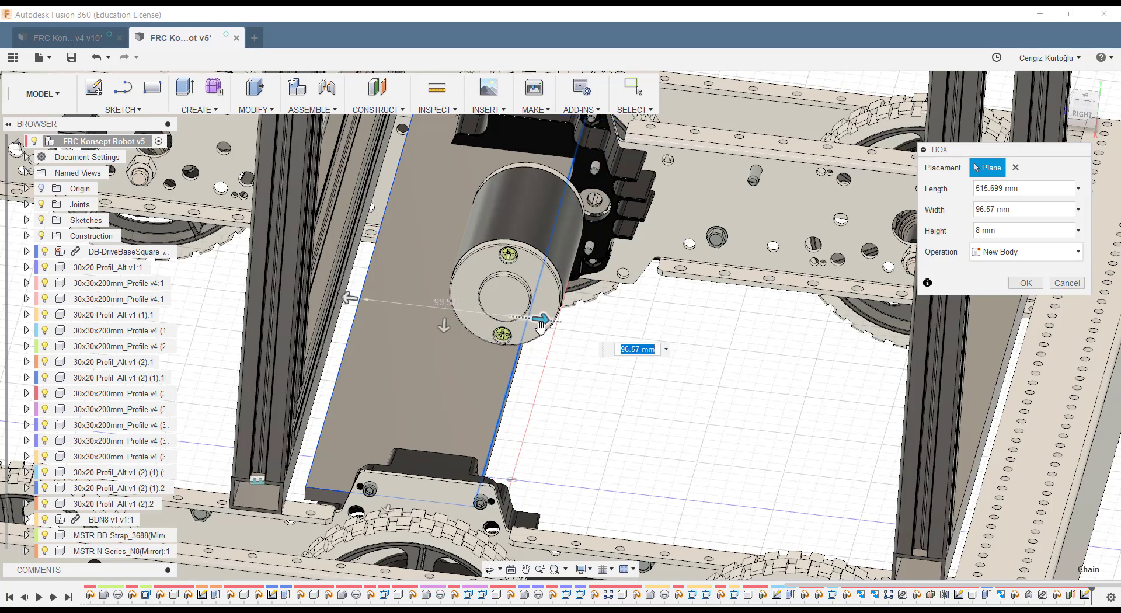
{"action": "type", "text": "100"}
{"action": "key", "text": "Return"}
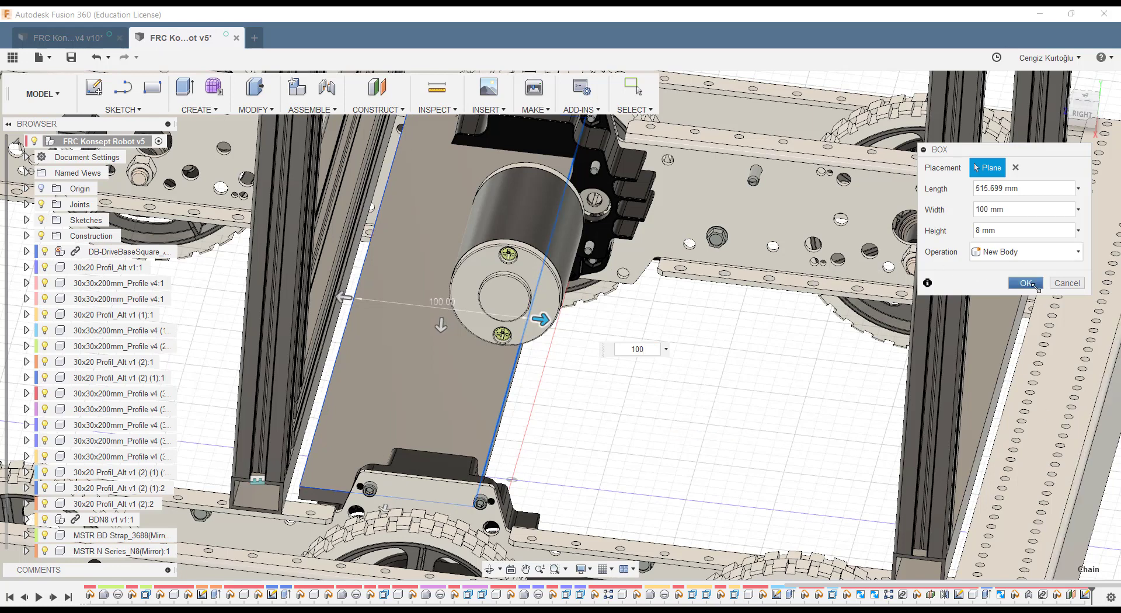
{"action": "left_click", "coordinate": [1027, 283]}
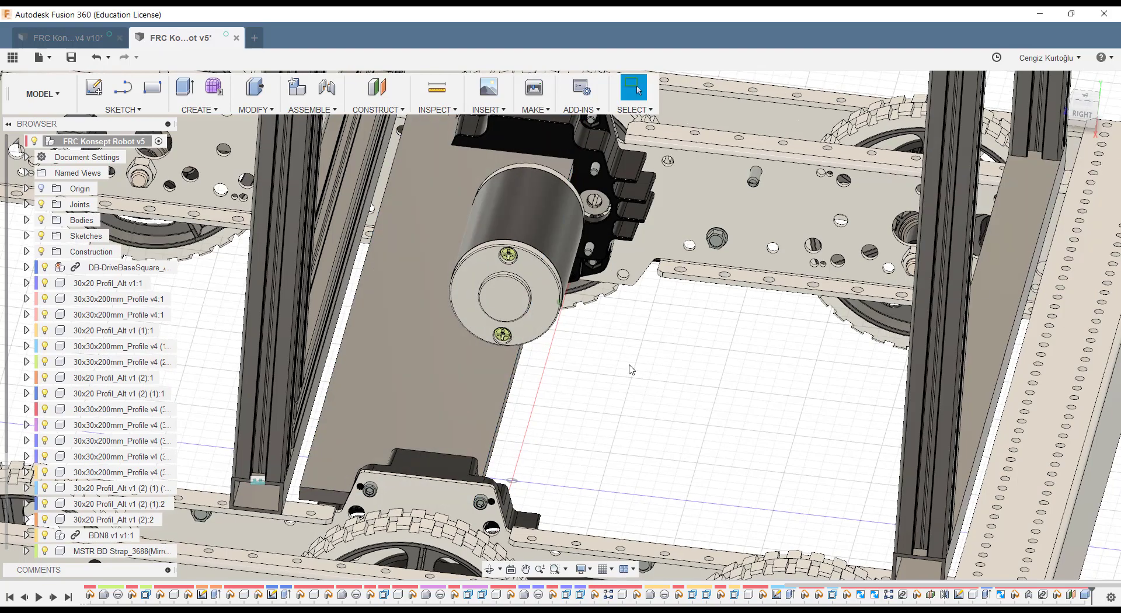
Step: Select the CIM motor for Move/Copy with its pivot at the end-face centre
{"action": "mouse_move", "coordinate": [631, 368]}
{"action": "middle_mouse_down", "text": "shift"}
{"action": "mouse_move", "coordinate": [614, 392]}
{"action": "mouse_move", "coordinate": [516, 310]}
{"action": "middle_mouse_up", "text": "shift"}
{"action": "key", "text": "m"}
{"action": "left_click", "coordinate": [543, 282]}
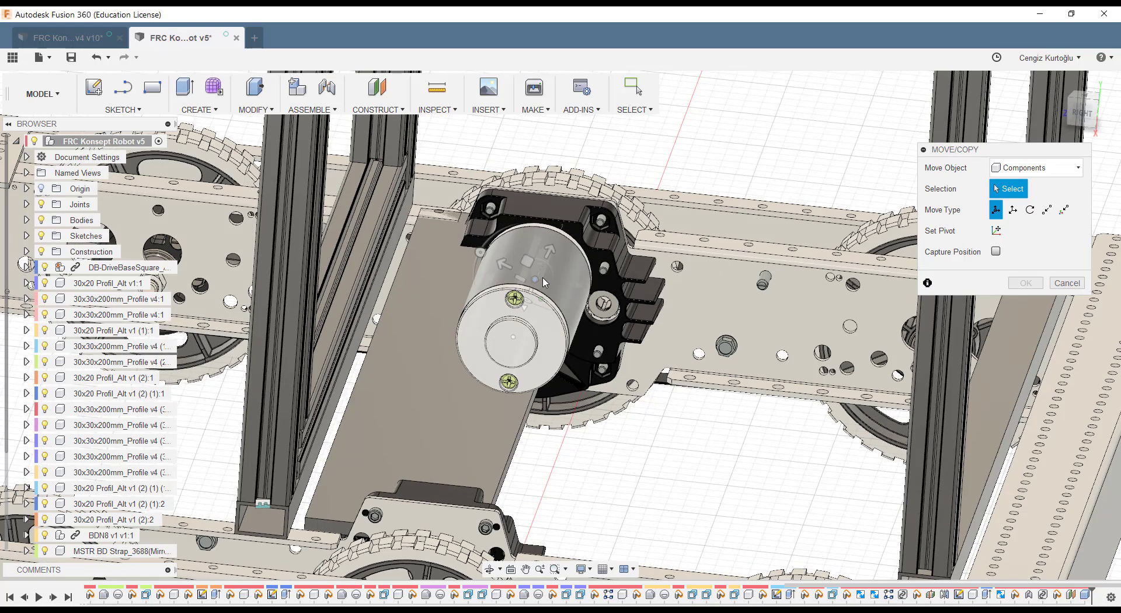
{"action": "left_click", "coordinate": [543, 282]}
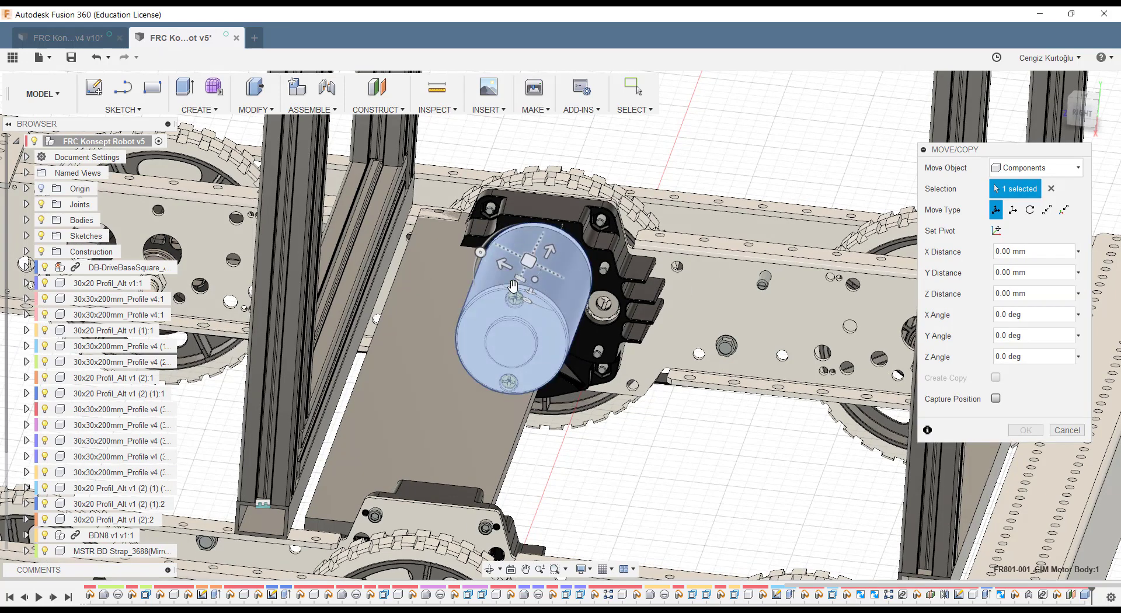
{"action": "left_click", "coordinate": [997, 231]}
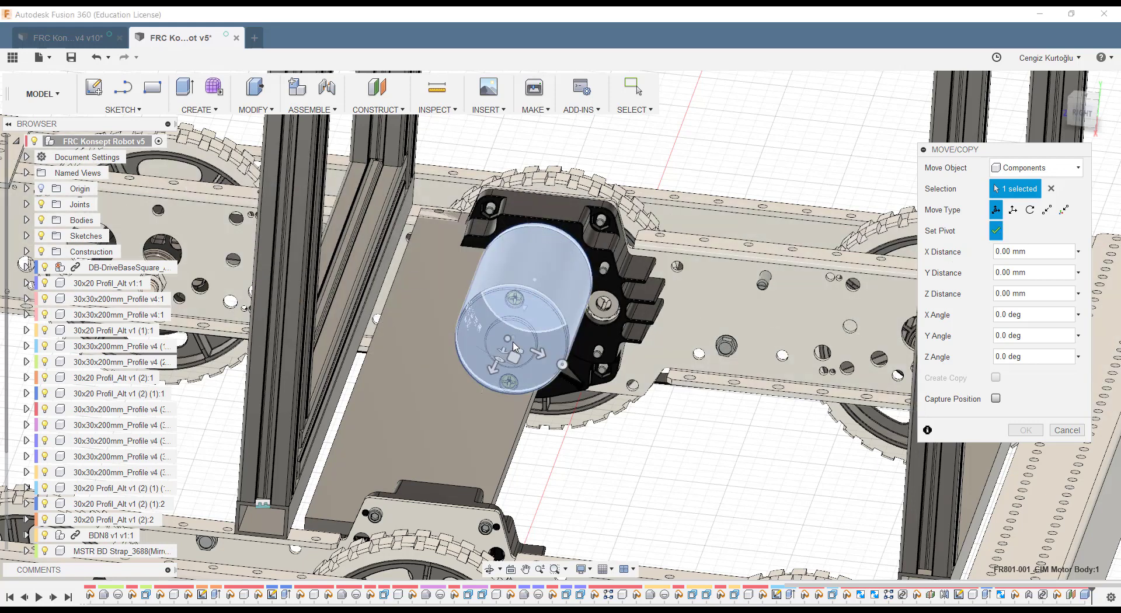
{"action": "left_click", "coordinate": [513, 345]}
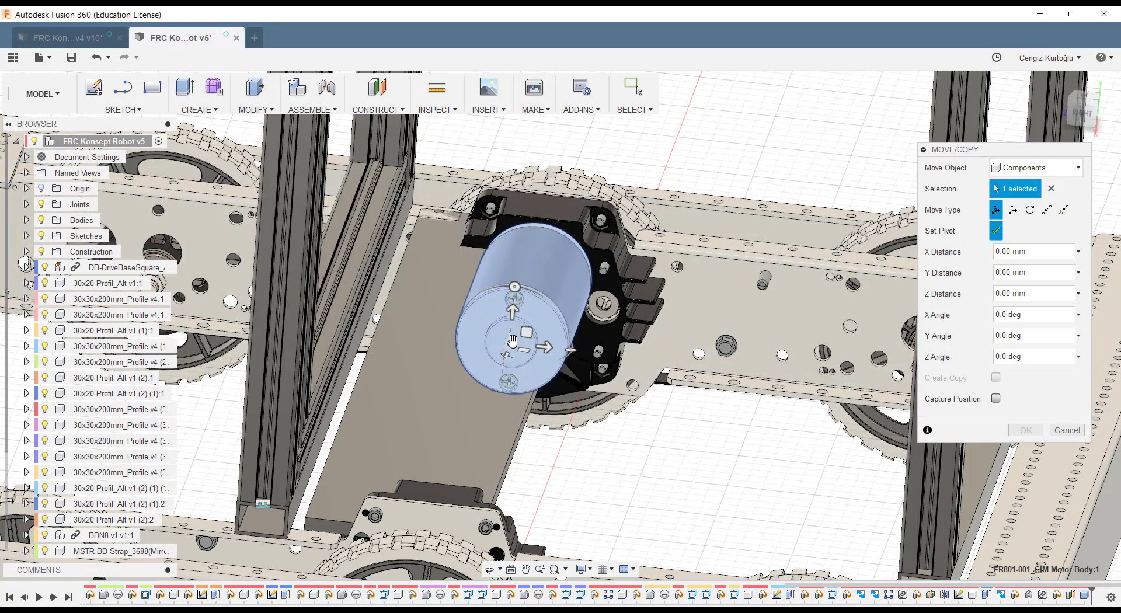
{"action": "left_click", "coordinate": [998, 231]}
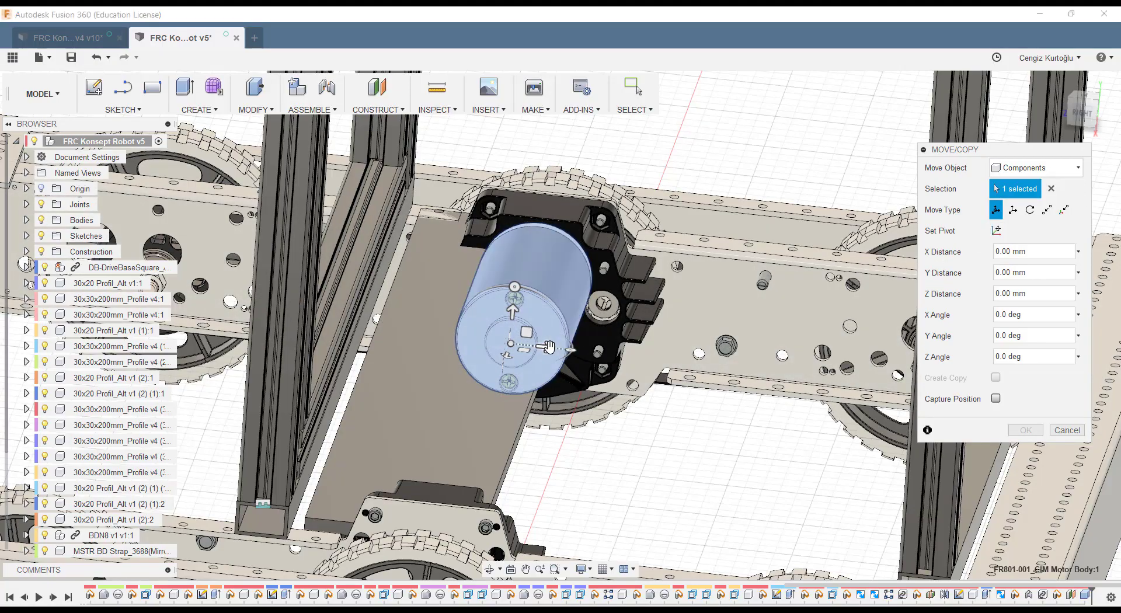
Step: Drag the motor along X and then along Y toward its new spot
{"action": "left_click_drag", "start_coordinate": [545, 347], "coordinate": [484, 342]}
{"action": "mouse_move", "coordinate": [484, 342]}
{"action": "middle_mouse_down", "text": "shift"}
{"action": "mouse_move", "coordinate": [444, 366]}
{"action": "mouse_move", "coordinate": [327, 353]}
{"action": "middle_mouse_up", "text": "shift"}
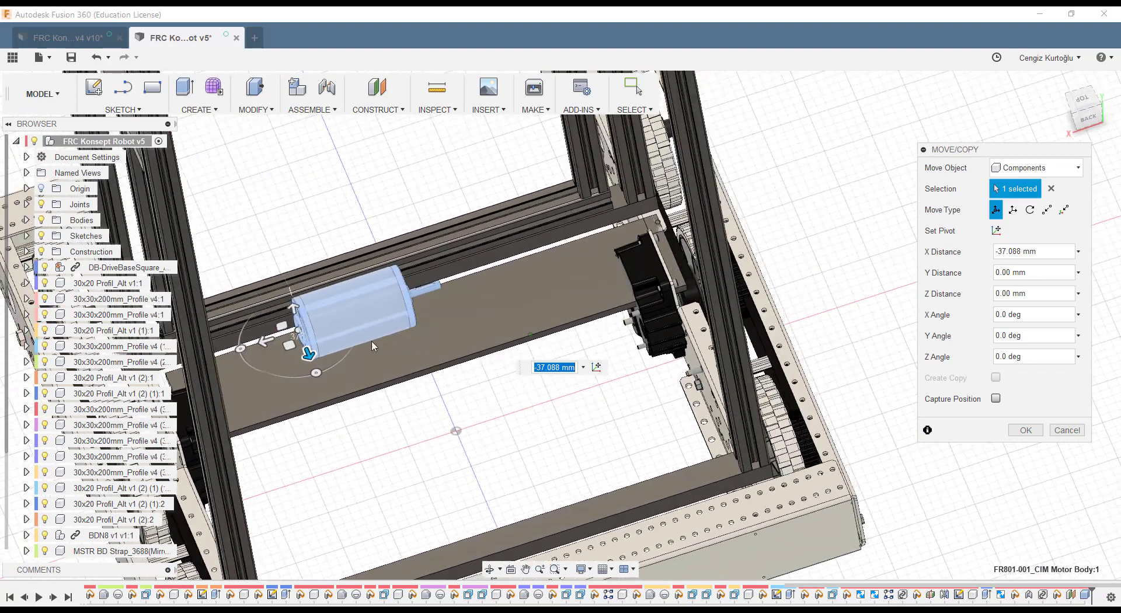
{"action": "scroll", "coordinate": [327, 354], "scroll_direction": "up", "scroll_amount": 5}
{"action": "left_click_drag", "start_coordinate": [327, 353], "coordinate": [321, 346]}
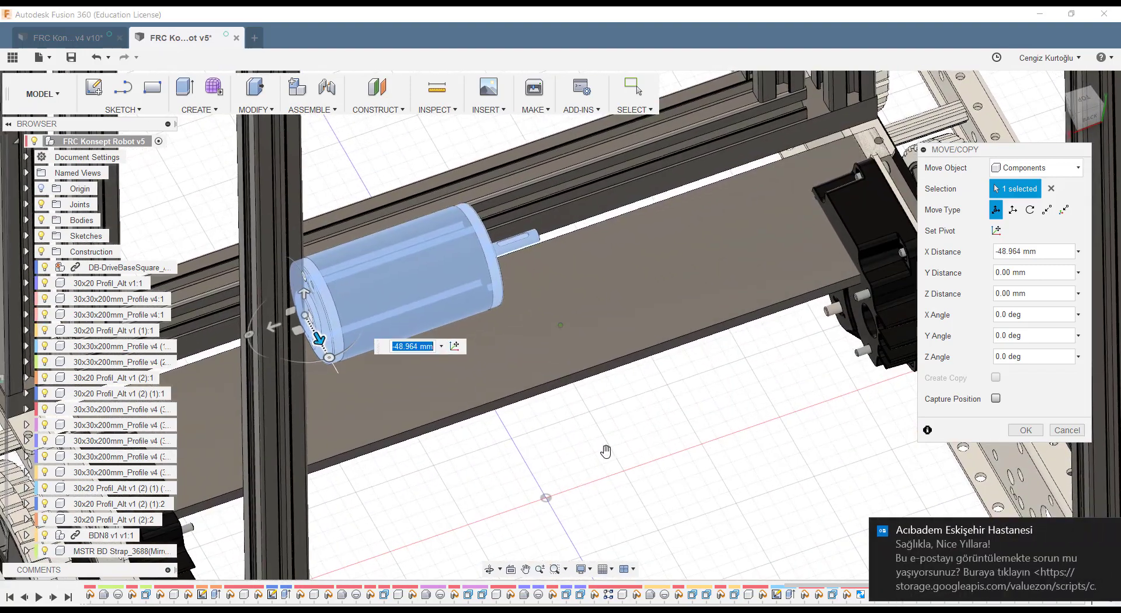
{"action": "left_click", "coordinate": [1109, 532]}
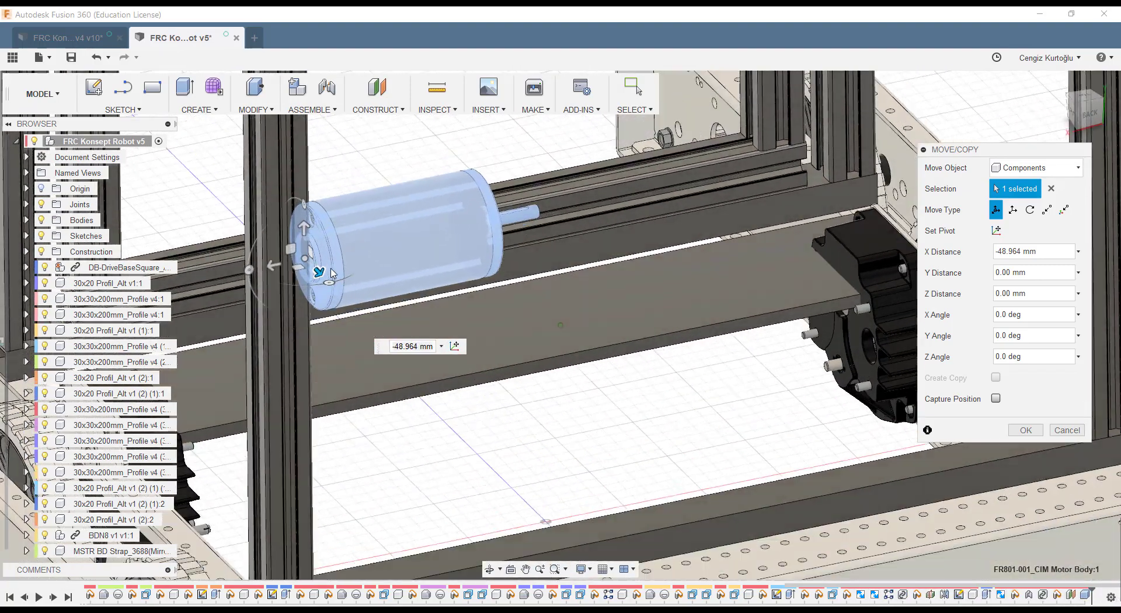
{"action": "middle_click_drag", "start_coordinate": [409, 280], "coordinate": [302, 193], "text": "shift"}
{"action": "left_click_drag", "start_coordinate": [303, 193], "coordinate": [304, 257]}
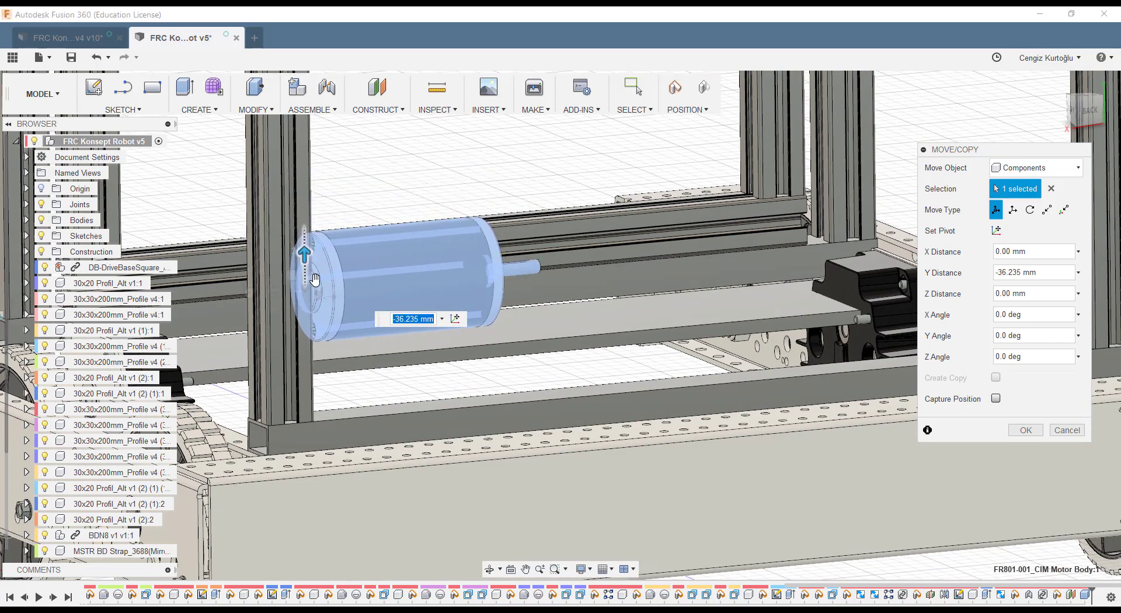
{"action": "middle_click_drag", "start_coordinate": [304, 257], "coordinate": [376, 284], "text": "shift"}
{"action": "left_click_drag", "start_coordinate": [332, 252], "coordinate": [331, 256]}
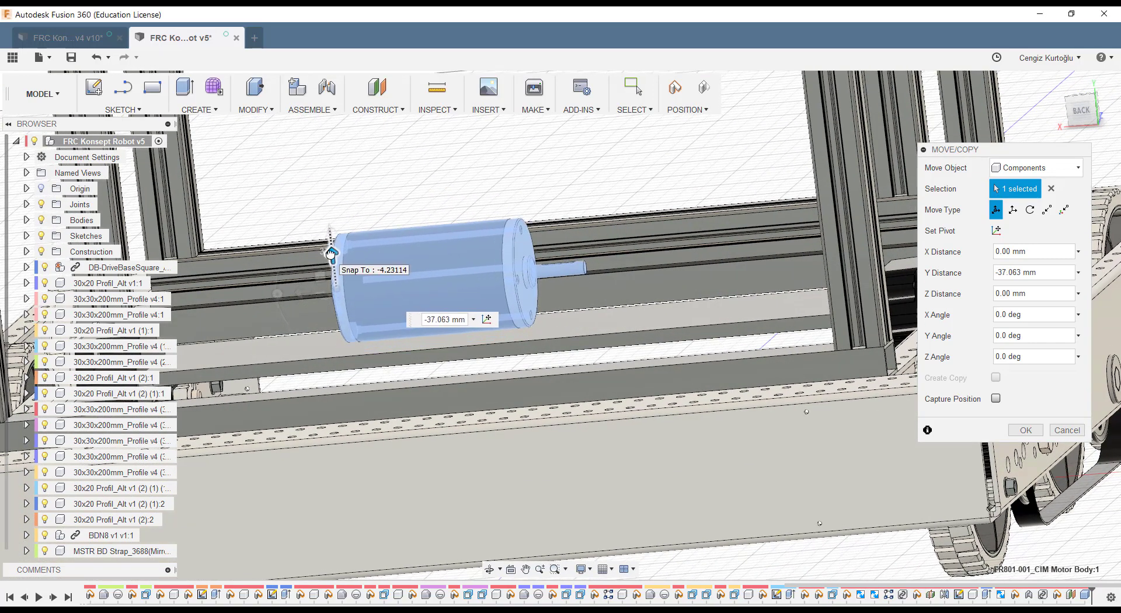
{"action": "left_click_drag", "start_coordinate": [331, 252], "coordinate": [314, 257]}
{"action": "scroll", "coordinate": [467, 332], "scroll_direction": "up", "scroll_amount": 2}
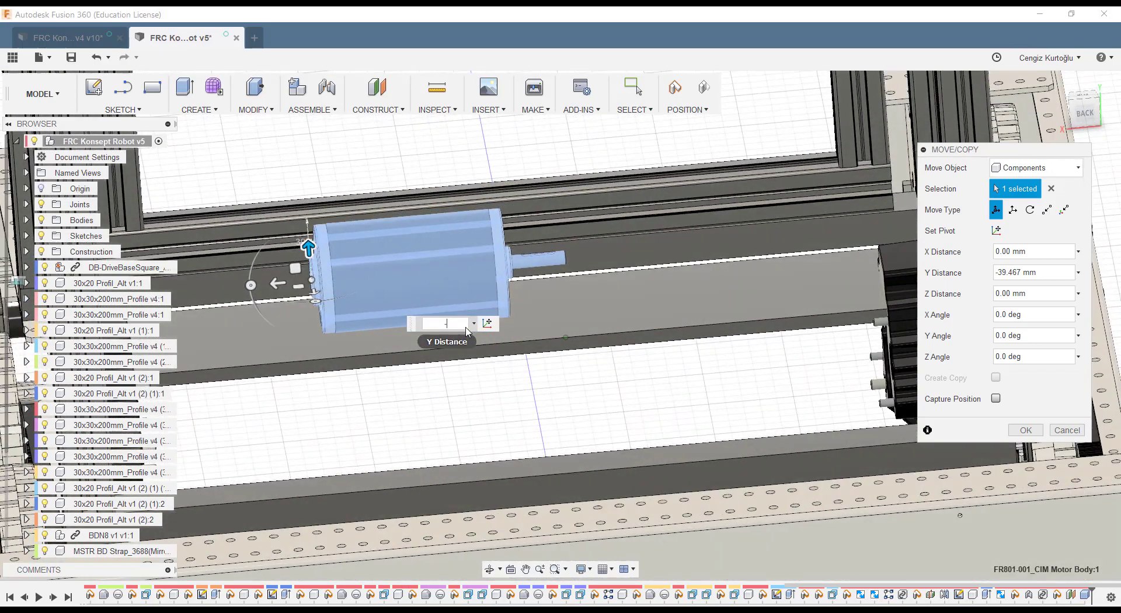
Step: Enter Y -40 mm, raise Z by 4.004 mm, and commit the move
{"action": "type", "text": "-40"}
{"action": "middle_click_drag", "start_coordinate": [467, 332], "coordinate": [276, 266], "text": "shift"}
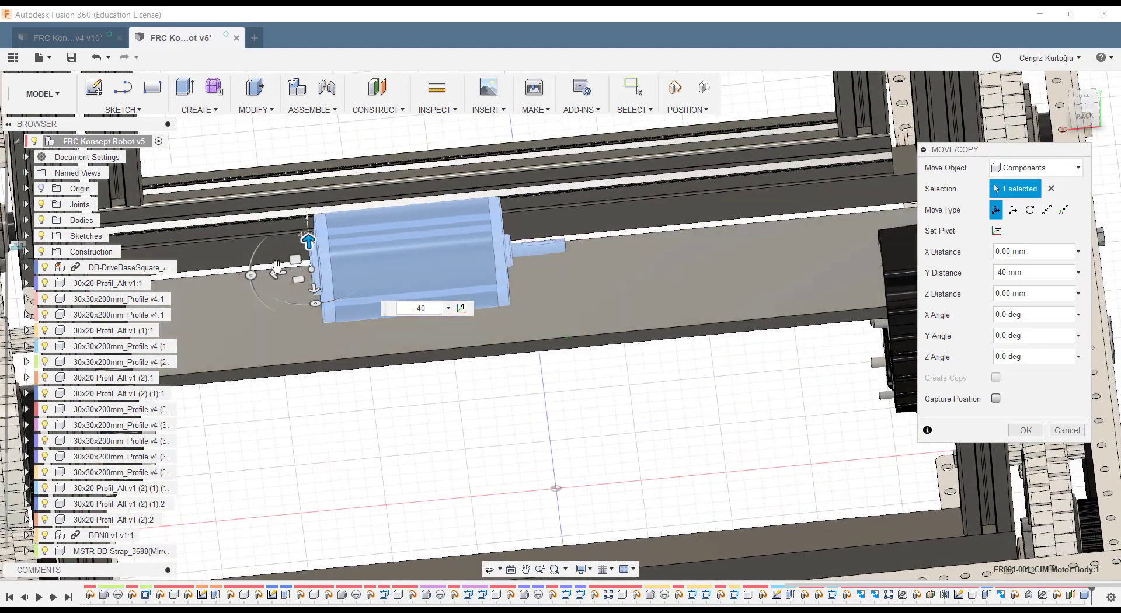
{"action": "left_click_drag", "start_coordinate": [277, 267], "coordinate": [268, 270]}
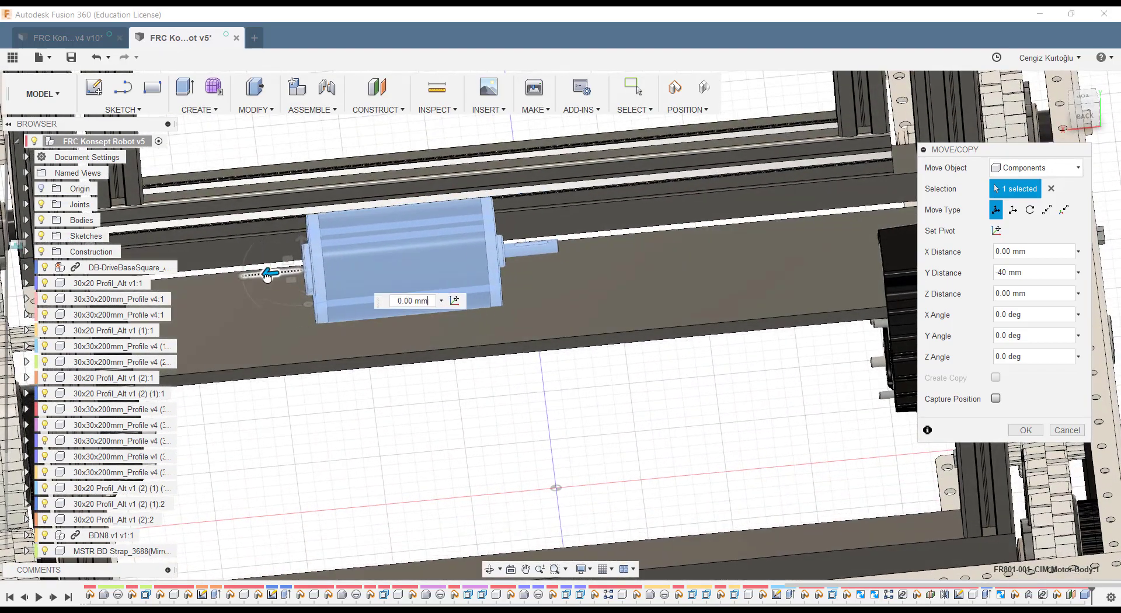
{"action": "left_click", "coordinate": [1026, 431]}
{"action": "scroll", "coordinate": [576, 418], "scroll_direction": "down", "scroll_amount": 5}
{"action": "mouse_move", "coordinate": [576, 418]}
{"action": "middle_mouse_down", "text": "shift"}
{"action": "mouse_move", "coordinate": [563, 418]}
{"action": "mouse_move", "coordinate": [549, 341]}
{"action": "middle_mouse_up", "text": "shift"}
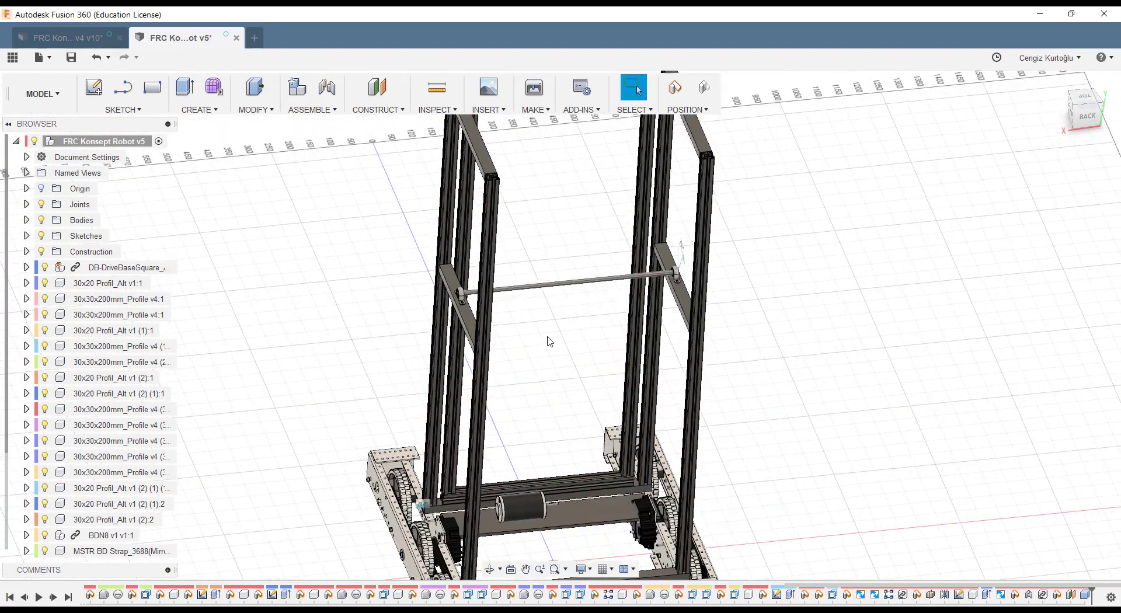
{"action": "scroll", "coordinate": [537, 457], "scroll_direction": "up", "scroll_amount": 5}
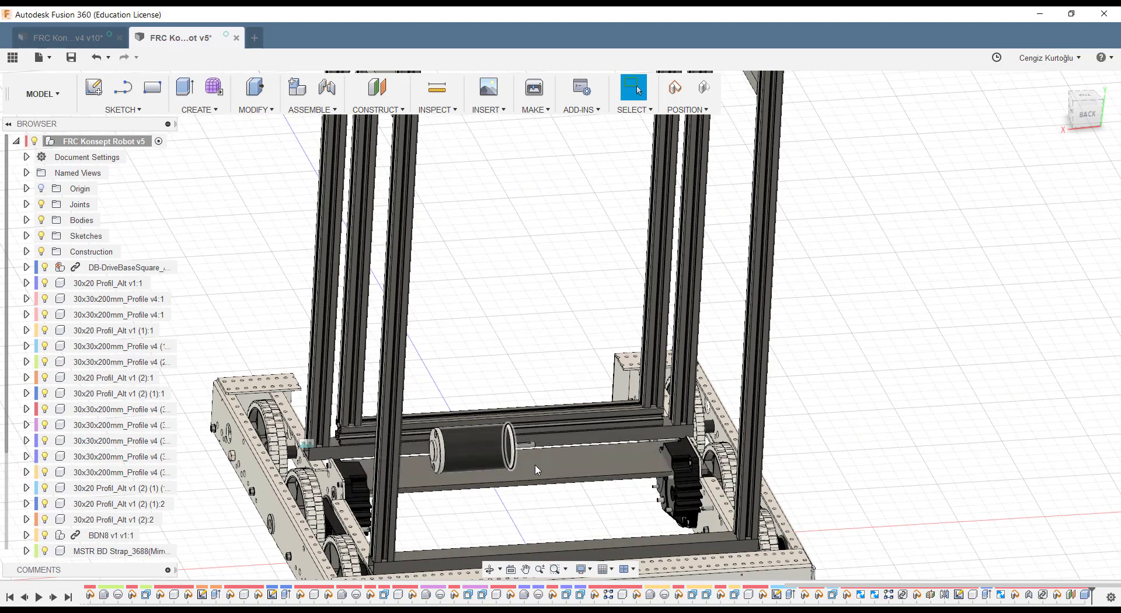
{"action": "scroll", "coordinate": [533, 387], "scroll_direction": "down", "scroll_amount": 3}
{"action": "scroll", "coordinate": [520, 339], "scroll_direction": "down", "scroll_amount": 1}
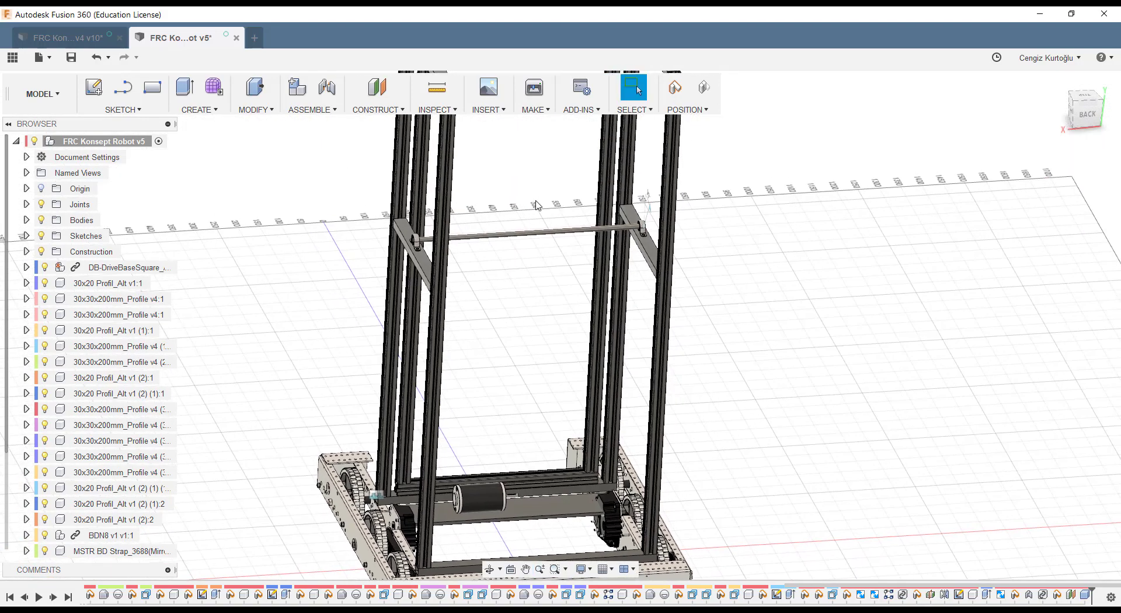
{"action": "scroll", "coordinate": [522, 298], "scroll_direction": "down", "scroll_amount": 3}
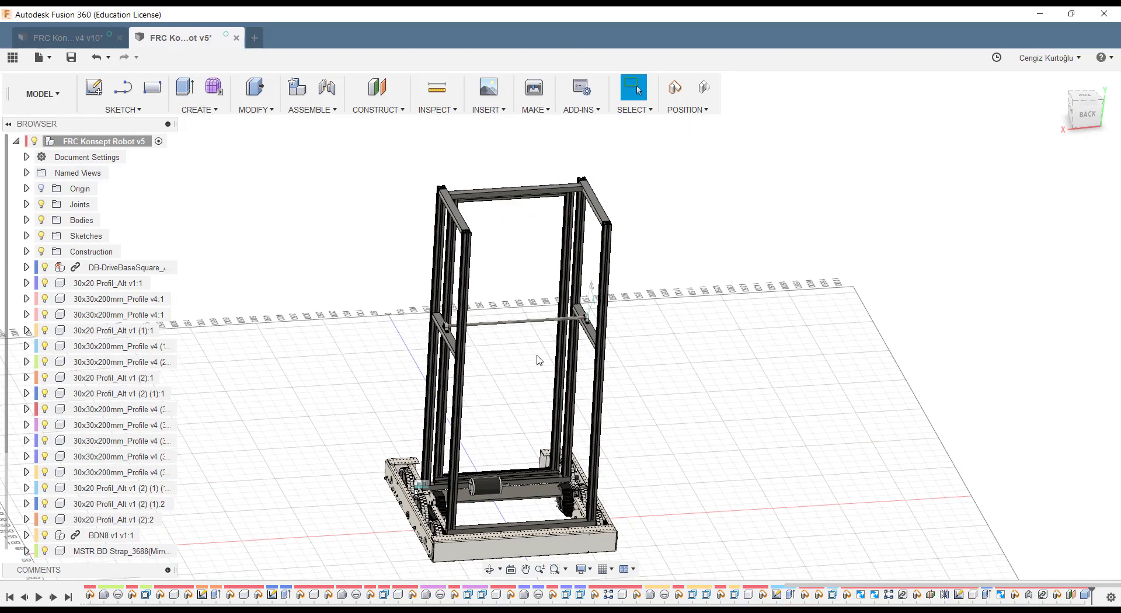
{"action": "middle_click_drag", "start_coordinate": [536, 358], "coordinate": [491, 351], "text": "shift"}
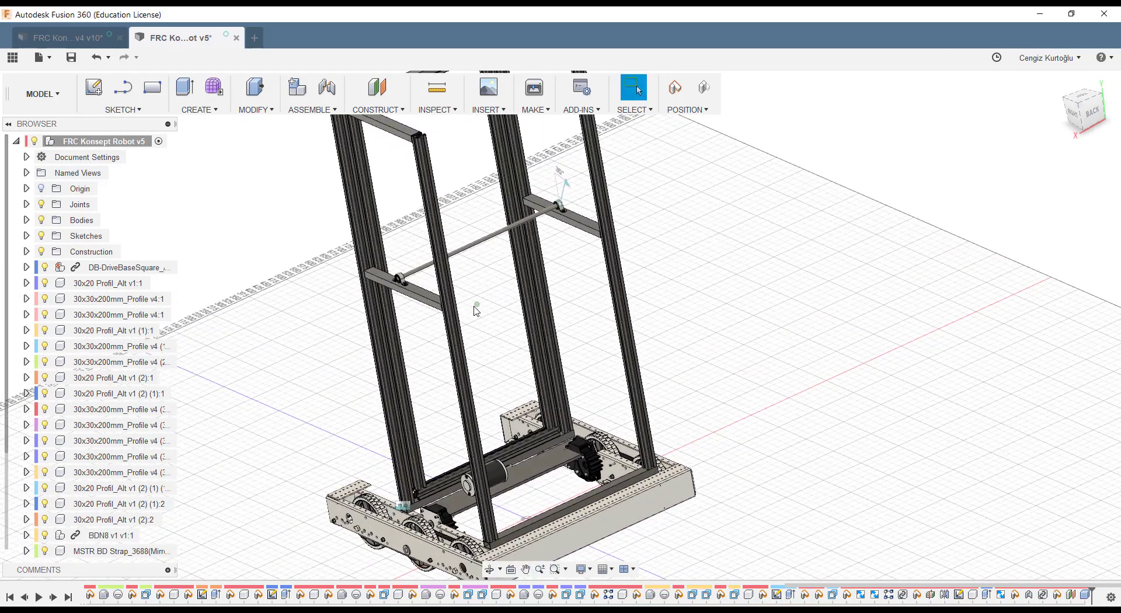
{"action": "scroll", "coordinate": [476, 308], "scroll_direction": "up", "scroll_amount": 3}
{"action": "middle_click_drag", "start_coordinate": [459, 317], "coordinate": [441, 331]}
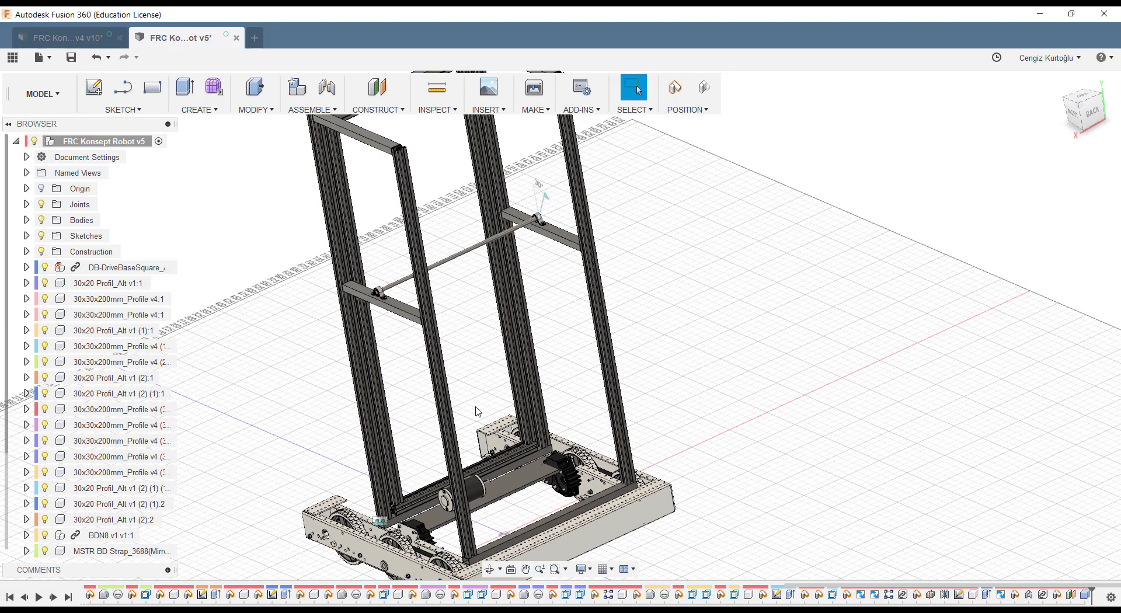
{"action": "scroll", "coordinate": [477, 412], "scroll_direction": "up", "scroll_amount": 1}
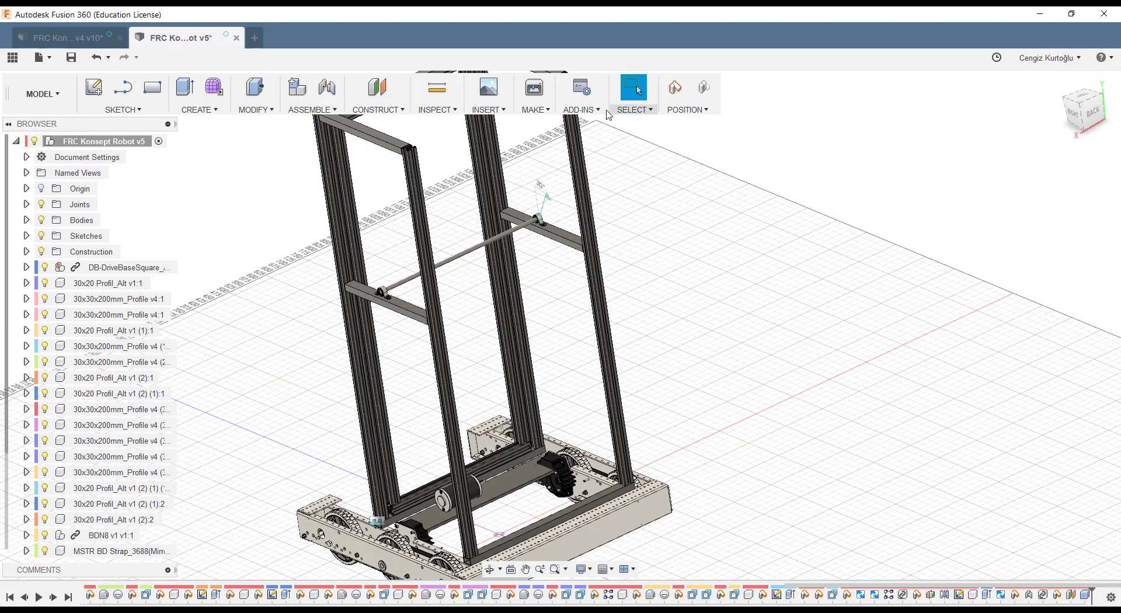
Step: Open Scripts and Add-Ins and select the SpurGear script
{"action": "left_click", "coordinate": [580, 109]}
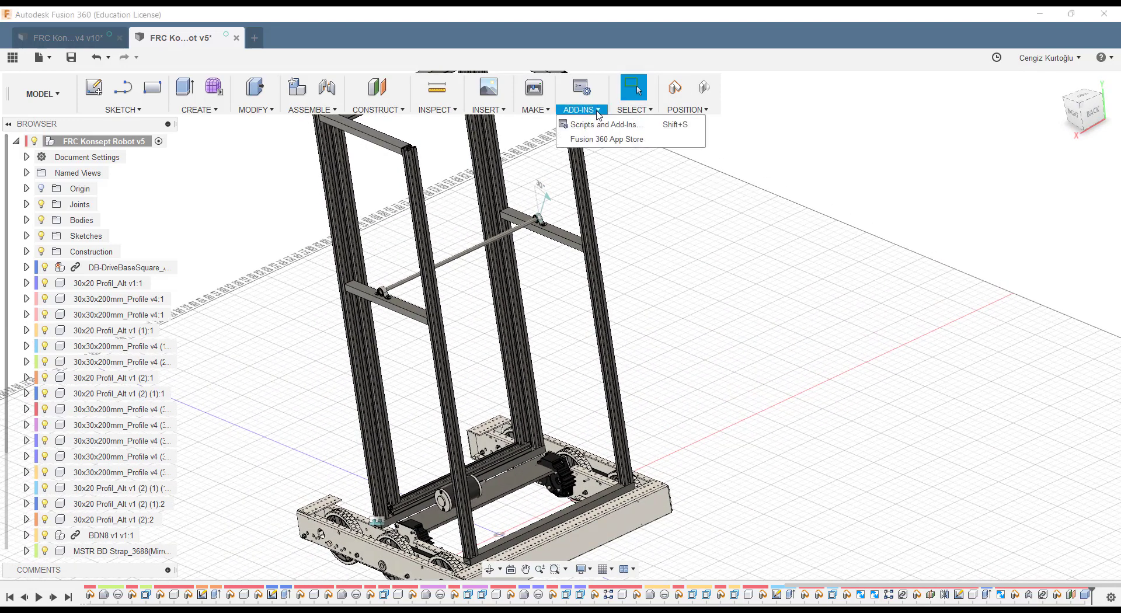
{"action": "left_click", "coordinate": [612, 126]}
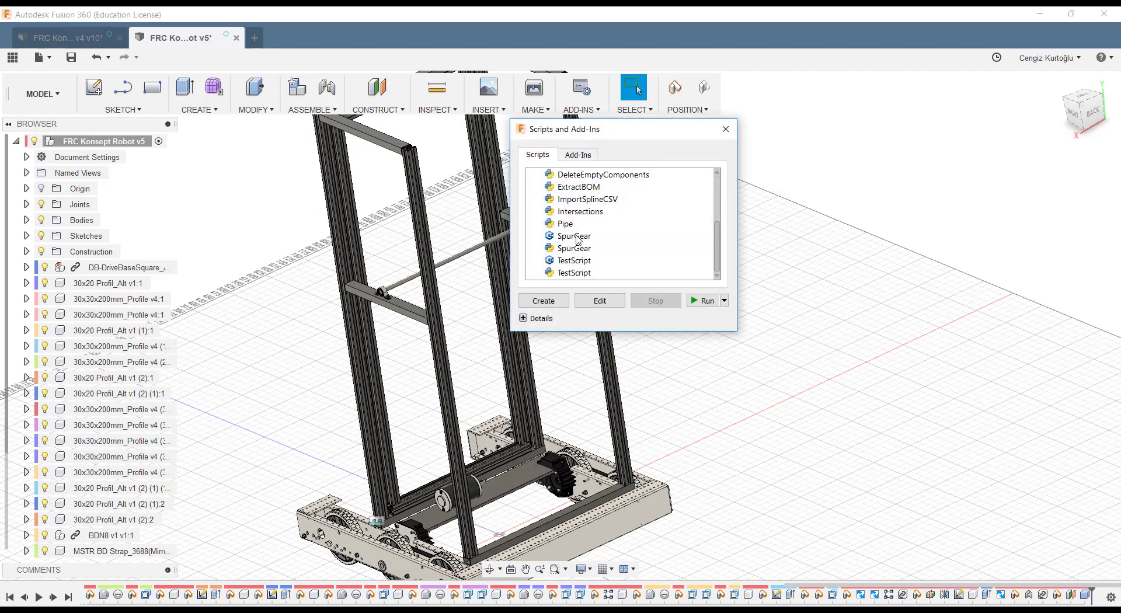
{"action": "left_click", "coordinate": [590, 249]}
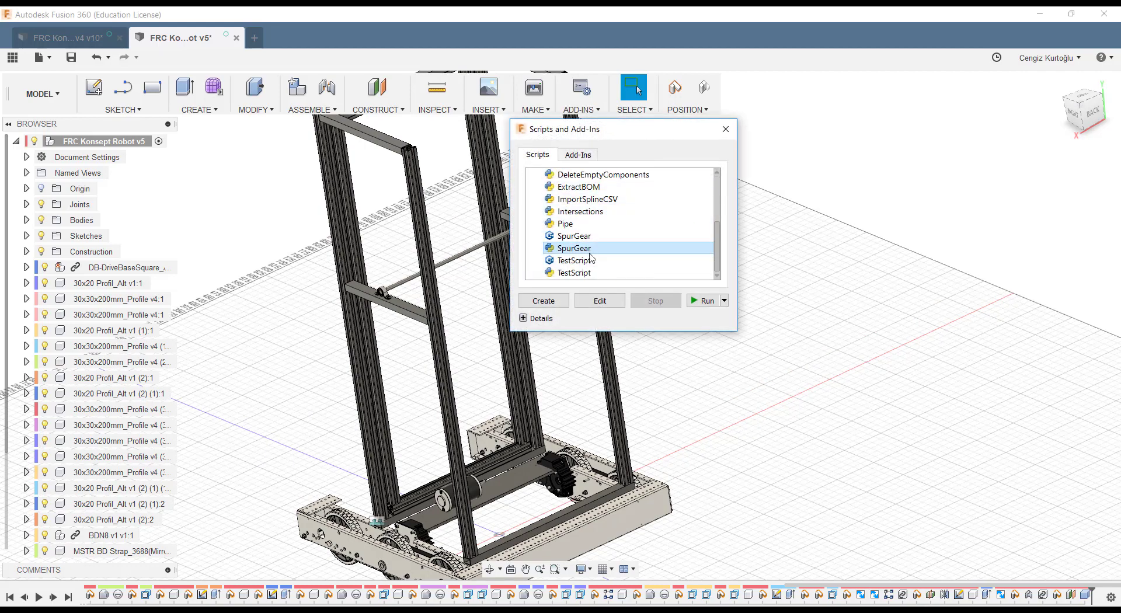
Step: Generate a module 2, 24-tooth gear, 12 thick, 8 mm bore, 0.7 mm root fillet
{"action": "left_click", "coordinate": [707, 301]}
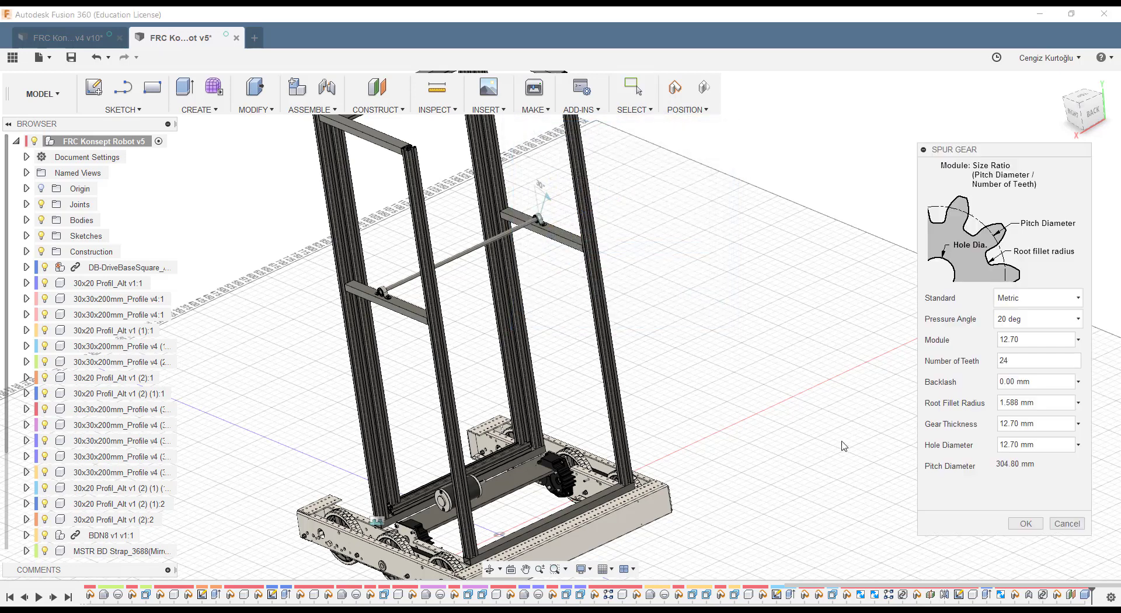
{"action": "left_click_drag", "start_coordinate": [1028, 150], "coordinate": [982, 123]}
{"action": "type", "text": "2"}
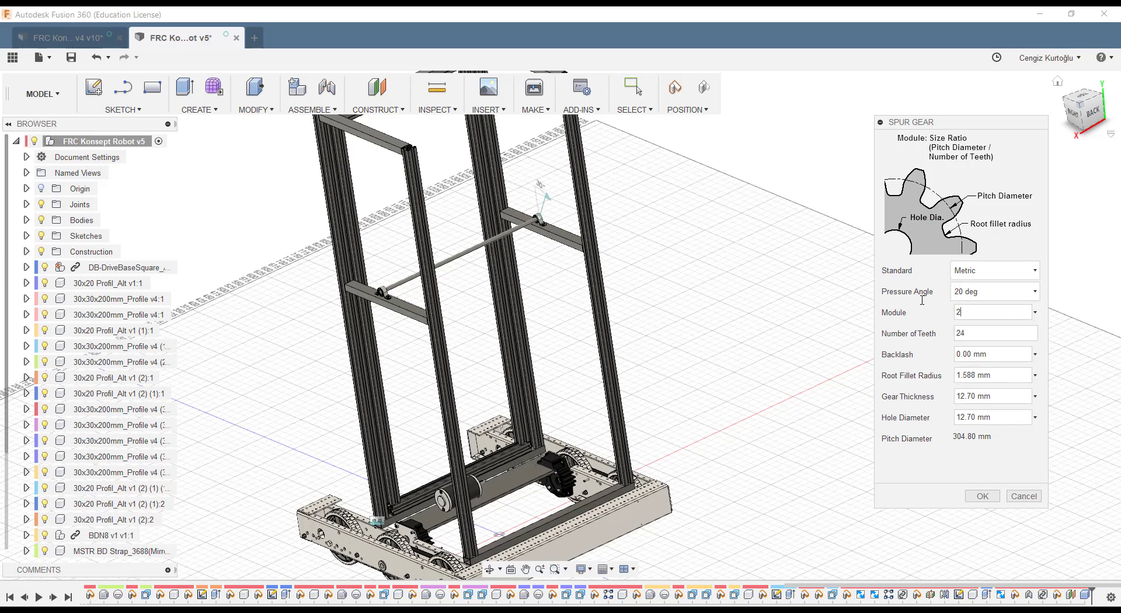
{"action": "left_click", "coordinate": [981, 335]}
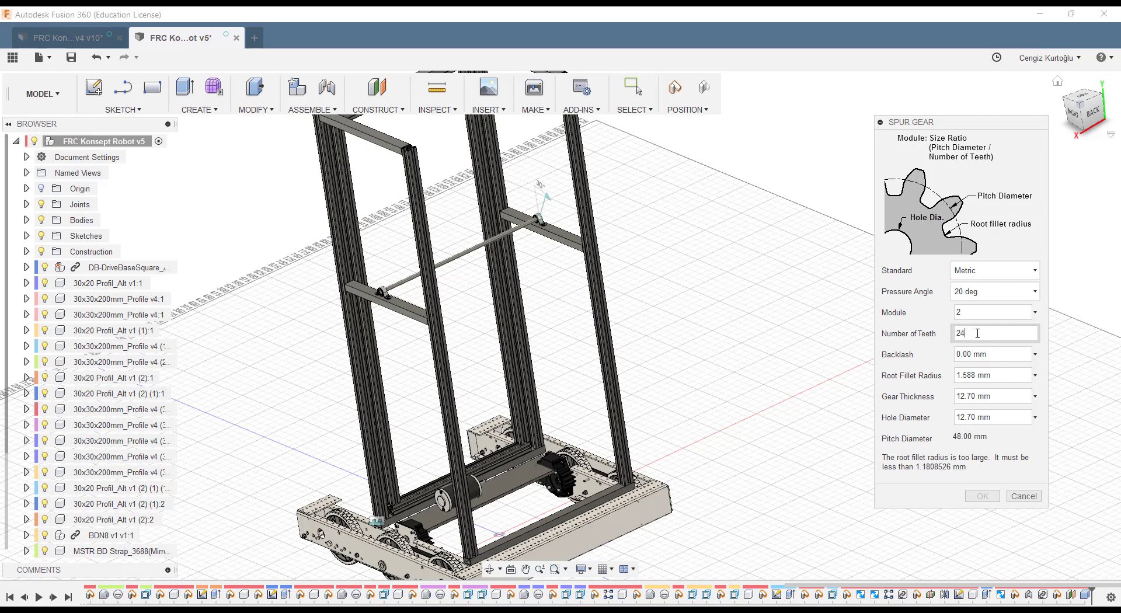
{"action": "left_click", "coordinate": [979, 372]}
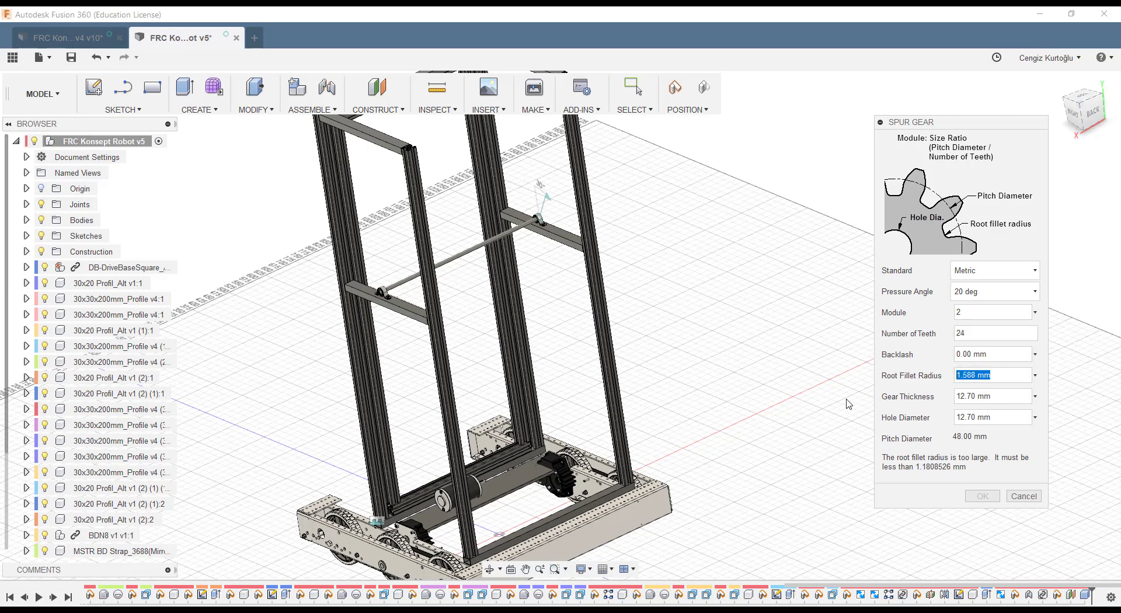
{"action": "type", "text": "0.7"}
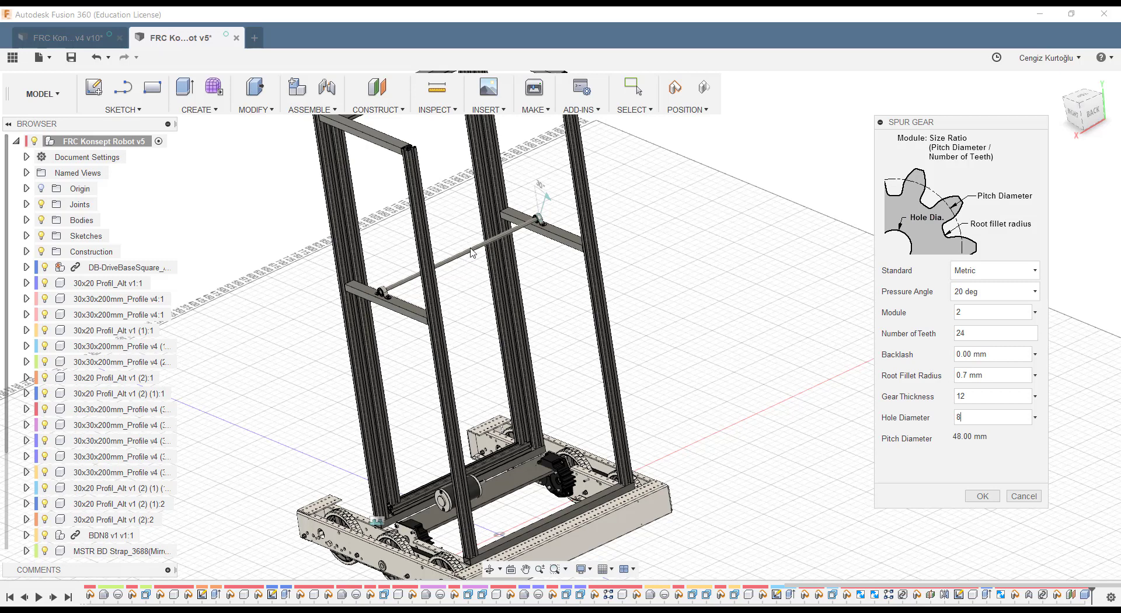
{"action": "left_click", "coordinate": [983, 497]}
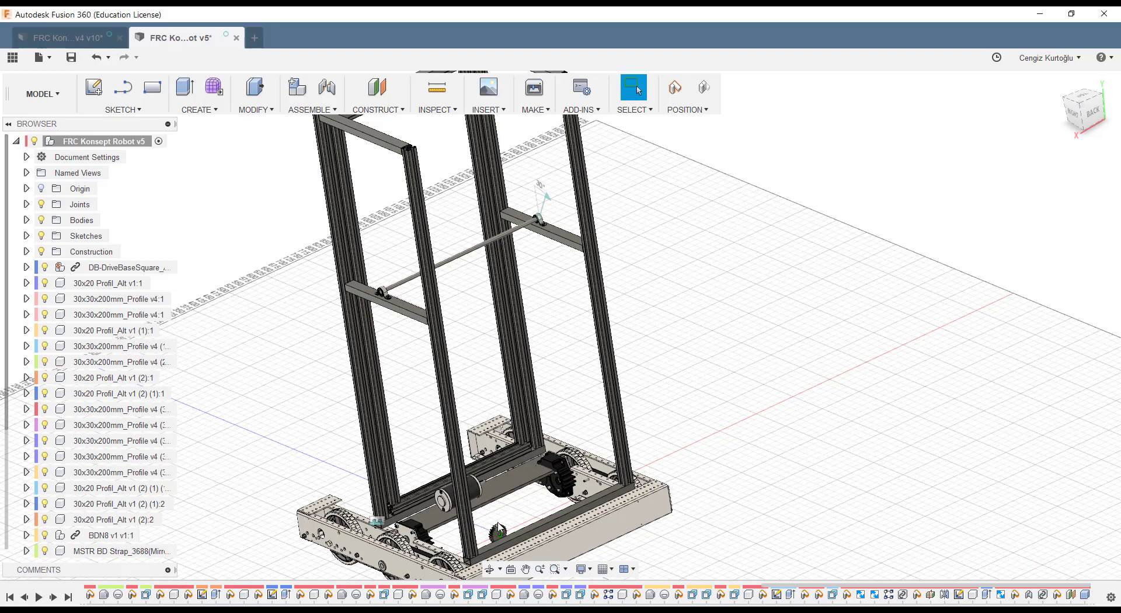
Step: Zoom and pan in to centre the view on the new spur gear
{"action": "scroll", "coordinate": [504, 536], "scroll_direction": "up", "scroll_amount": 2}
{"action": "scroll", "coordinate": [506, 514], "scroll_direction": "up", "scroll_amount": 2}
{"action": "scroll", "coordinate": [514, 462], "scroll_direction": "up", "scroll_amount": 2}
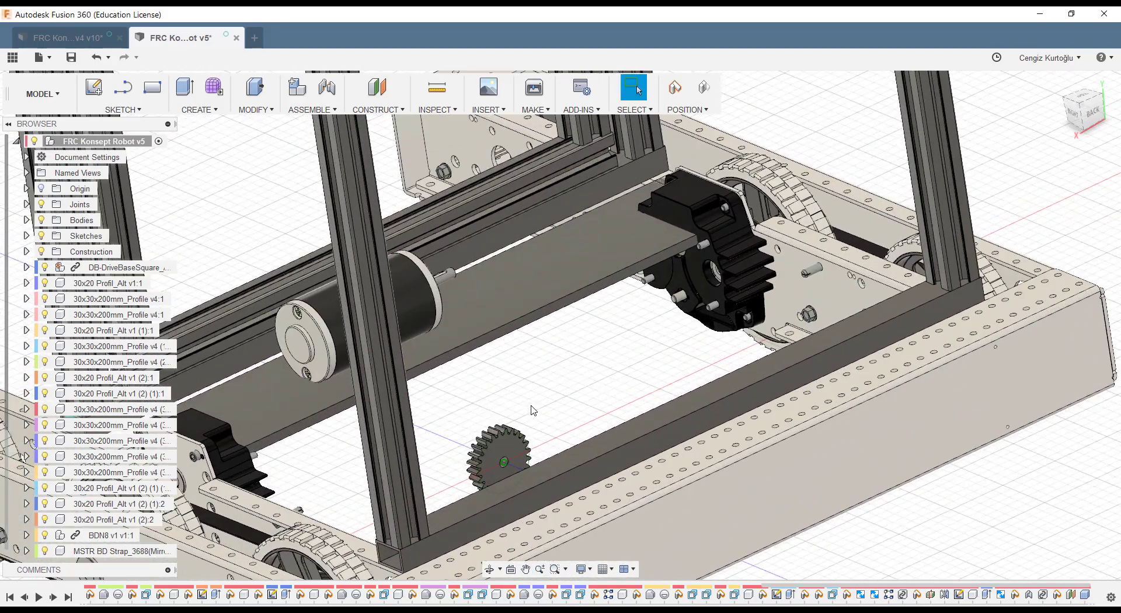
{"action": "scroll", "coordinate": [516, 434], "scroll_direction": "up", "scroll_amount": 2}
{"action": "scroll", "coordinate": [578, 332], "scroll_direction": "up", "scroll_amount": 2}
{"action": "scroll", "coordinate": [580, 333], "scroll_direction": "up", "scroll_amount": 2}
{"action": "scroll", "coordinate": [580, 338], "scroll_direction": "up", "scroll_amount": 1}
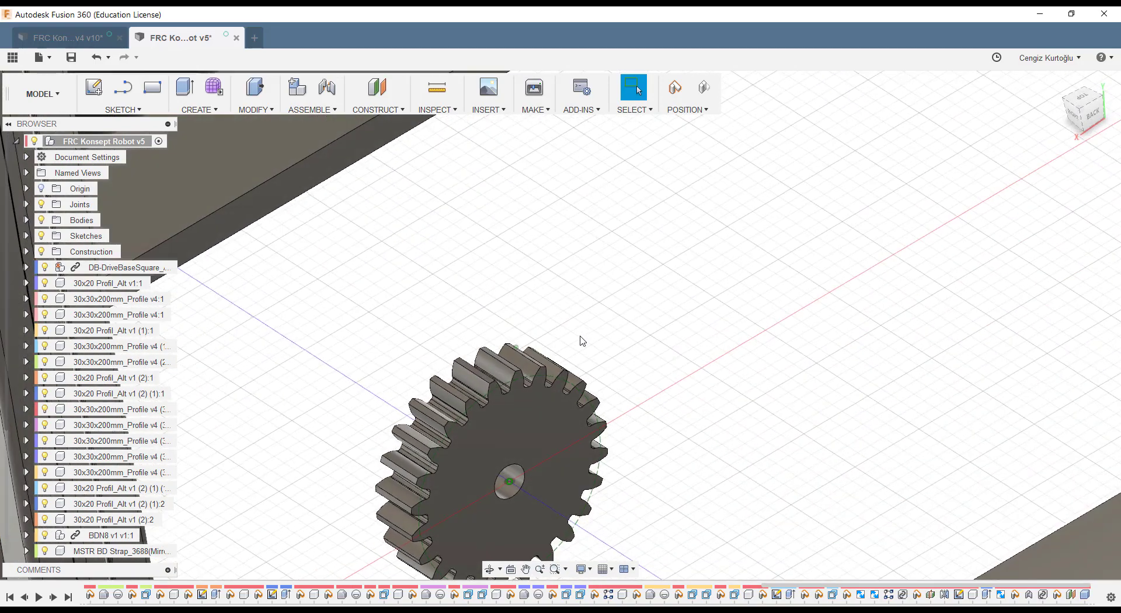
{"action": "mouse_move", "coordinate": [580, 338]}
{"action": "middle_mouse_down"}
{"action": "mouse_move", "coordinate": [617, 287]}
{"action": "mouse_move", "coordinate": [708, 248]}
{"action": "middle_mouse_up"}
{"action": "scroll", "coordinate": [713, 247], "scroll_direction": "up", "scroll_amount": 1}
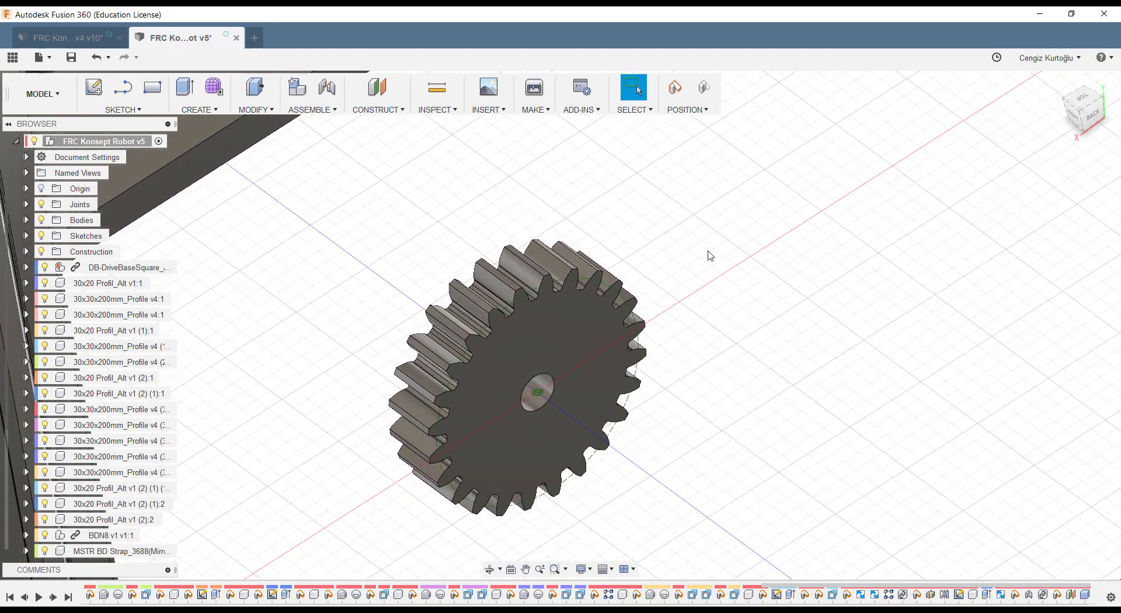
Step: Start Align from the quick command search and pick the gear's bore as source
{"action": "key", "text": "s"}
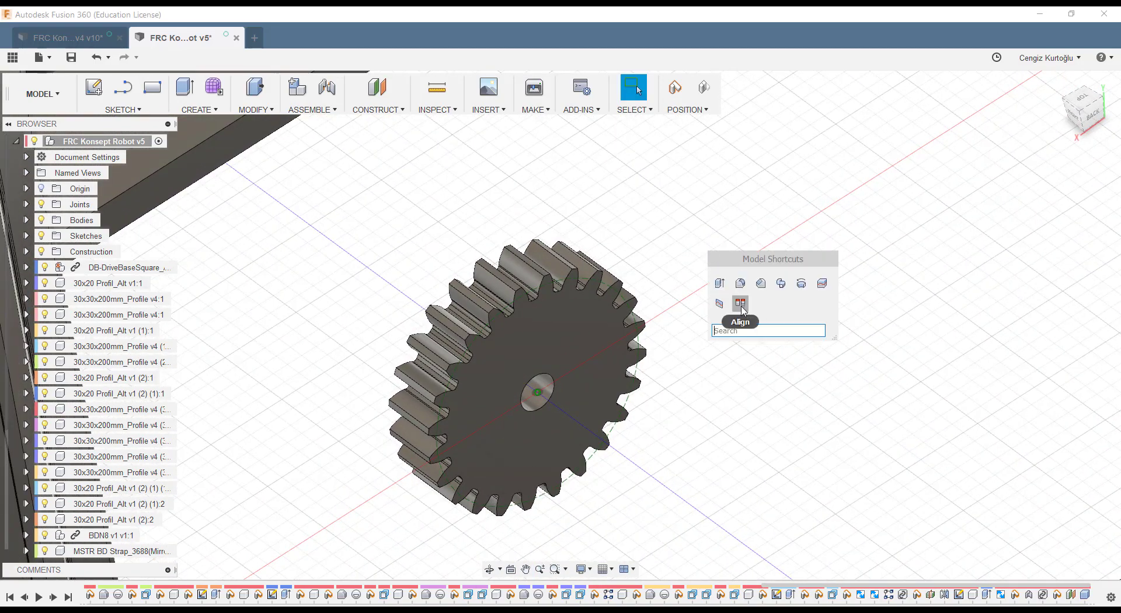
{"action": "left_click", "coordinate": [741, 304]}
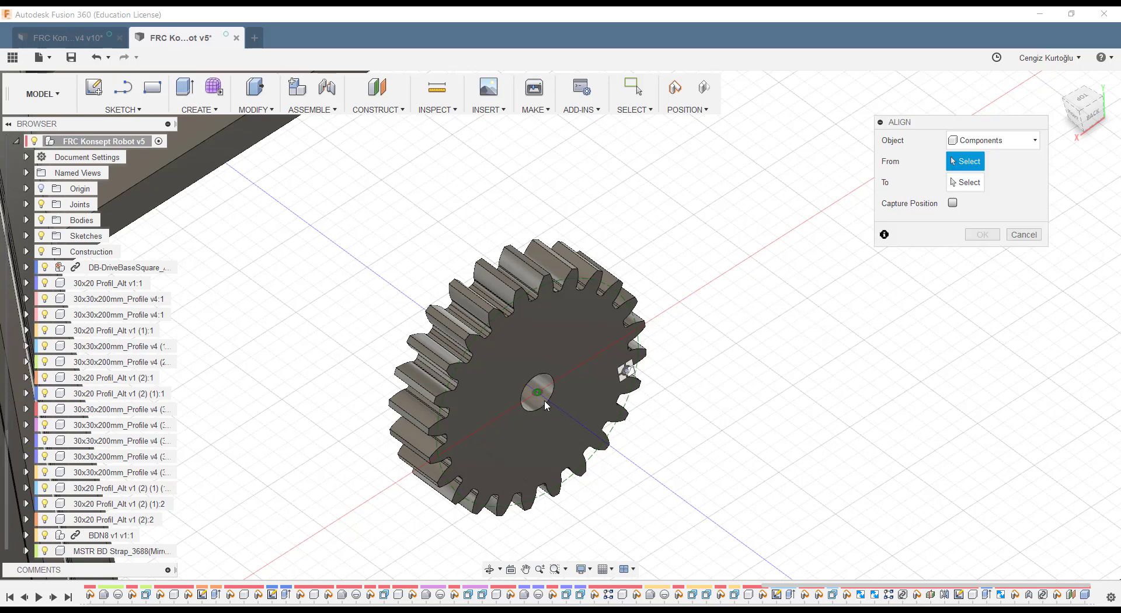
{"action": "scroll", "coordinate": [543, 397], "scroll_direction": "up", "scroll_amount": 1}
{"action": "scroll", "coordinate": [542, 396], "scroll_direction": "up", "scroll_amount": 2}
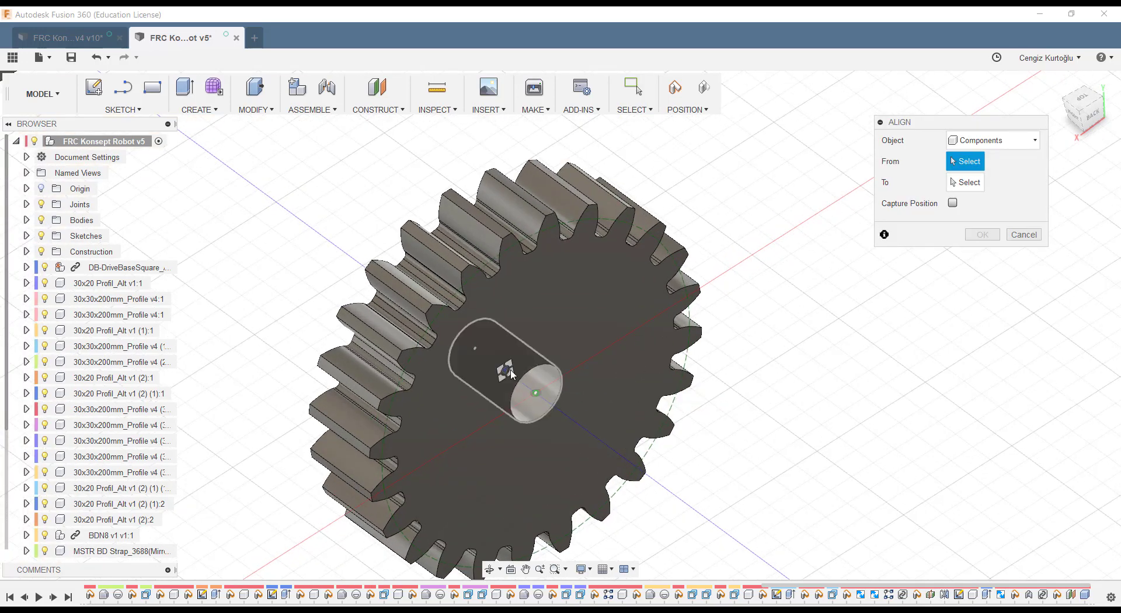
{"action": "left_click", "coordinate": [514, 372]}
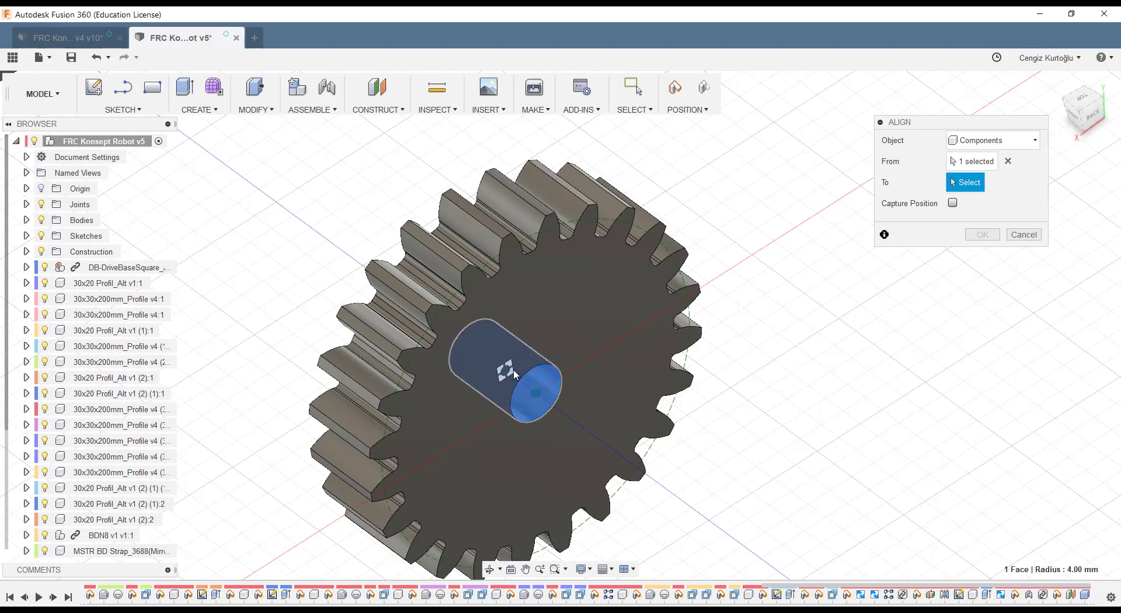
Step: Align the gear onto the upper shaft between the two bearing blocks
{"action": "scroll", "coordinate": [514, 372], "scroll_direction": "down", "scroll_amount": 3}
{"action": "scroll", "coordinate": [523, 372], "scroll_direction": "down", "scroll_amount": 3}
{"action": "scroll", "coordinate": [524, 373], "scroll_direction": "down", "scroll_amount": 3}
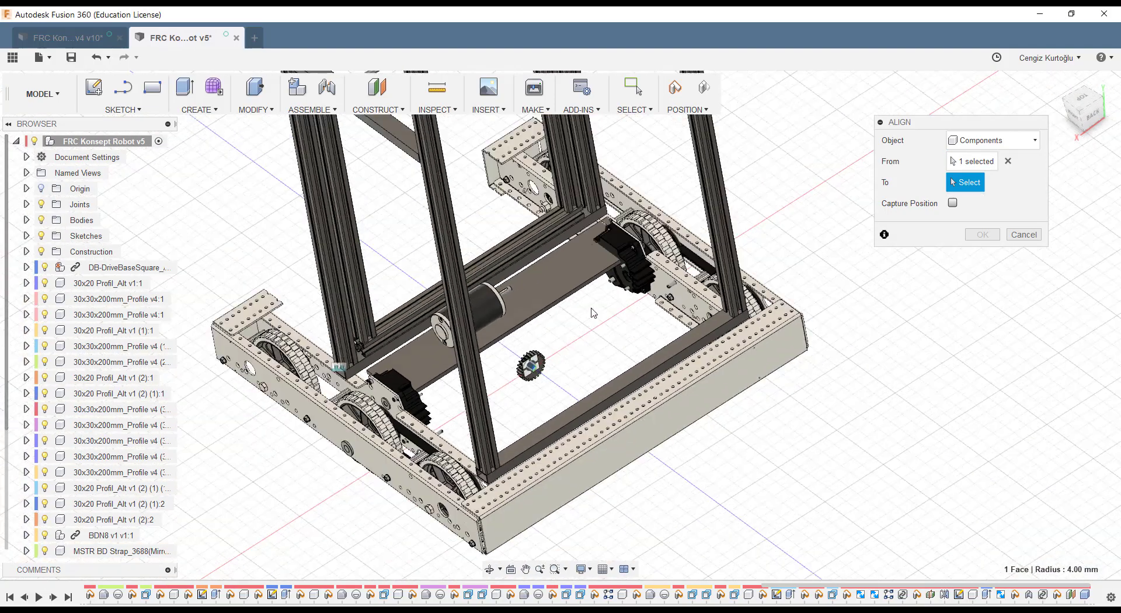
{"action": "middle_click_drag", "start_coordinate": [523, 373], "coordinate": [492, 336], "text": "shift"}
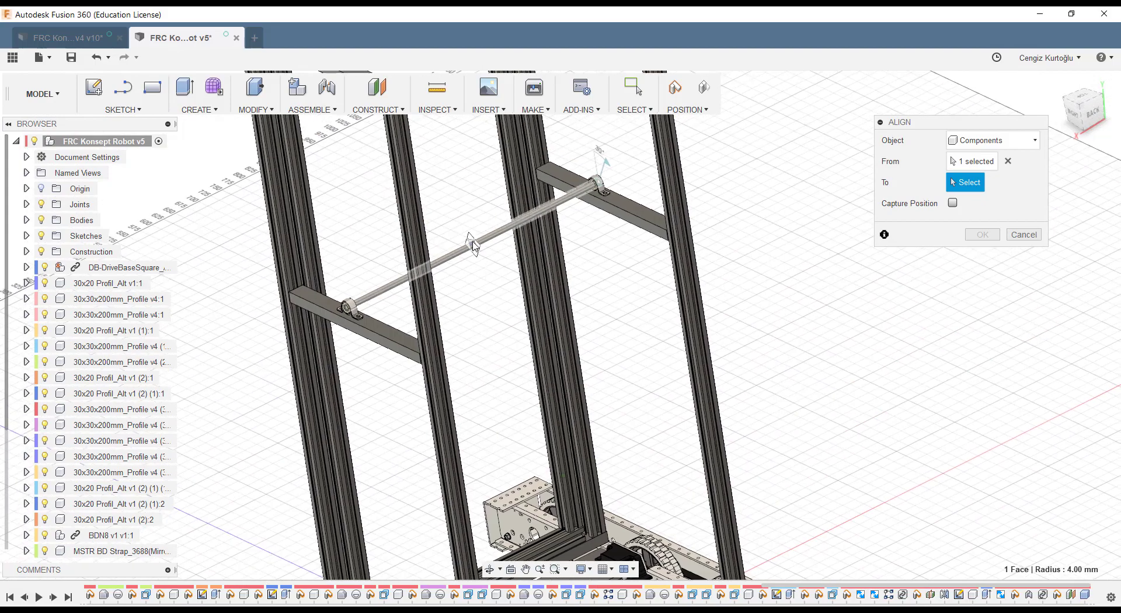
{"action": "scroll", "coordinate": [482, 246], "scroll_direction": "up", "scroll_amount": 5}
{"action": "left_click", "coordinate": [466, 249]}
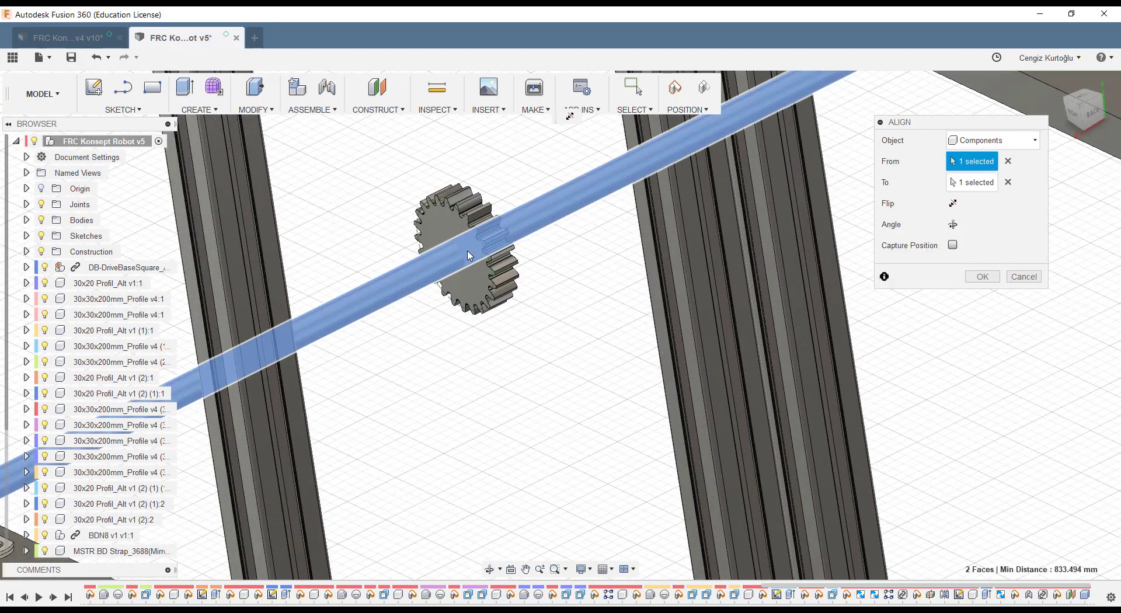
{"action": "scroll", "coordinate": [489, 336], "scroll_direction": "down", "scroll_amount": 3}
{"action": "middle_click_drag", "start_coordinate": [490, 342], "coordinate": [406, 336], "text": "shift"}
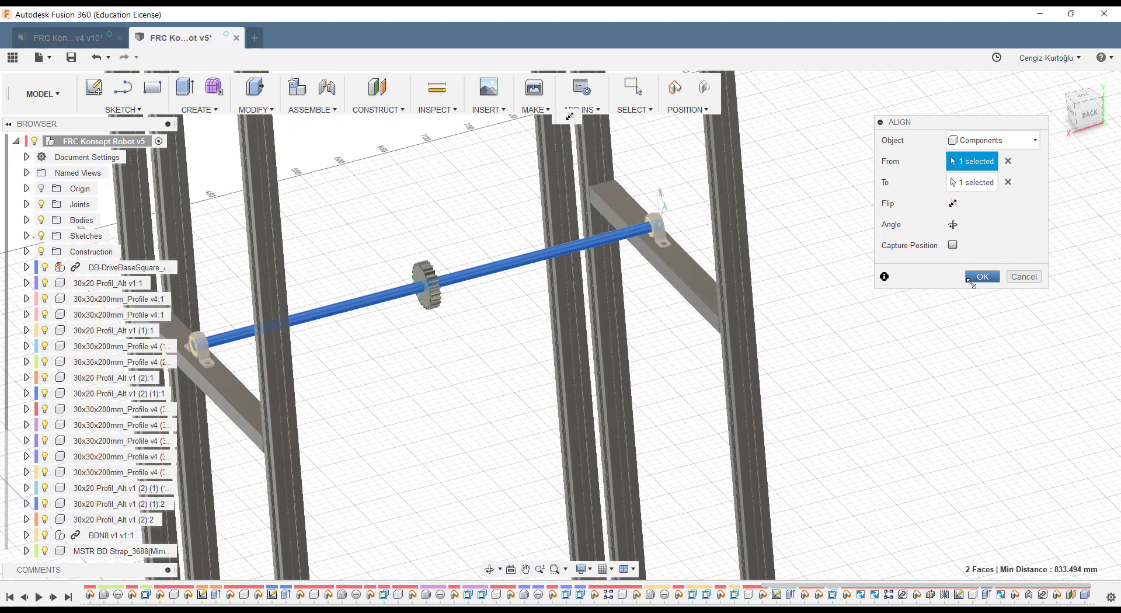
{"action": "left_click", "coordinate": [981, 276]}
{"action": "key", "text": "Escape"}
{"action": "scroll", "coordinate": [416, 377], "scroll_direction": "down", "scroll_amount": 2}
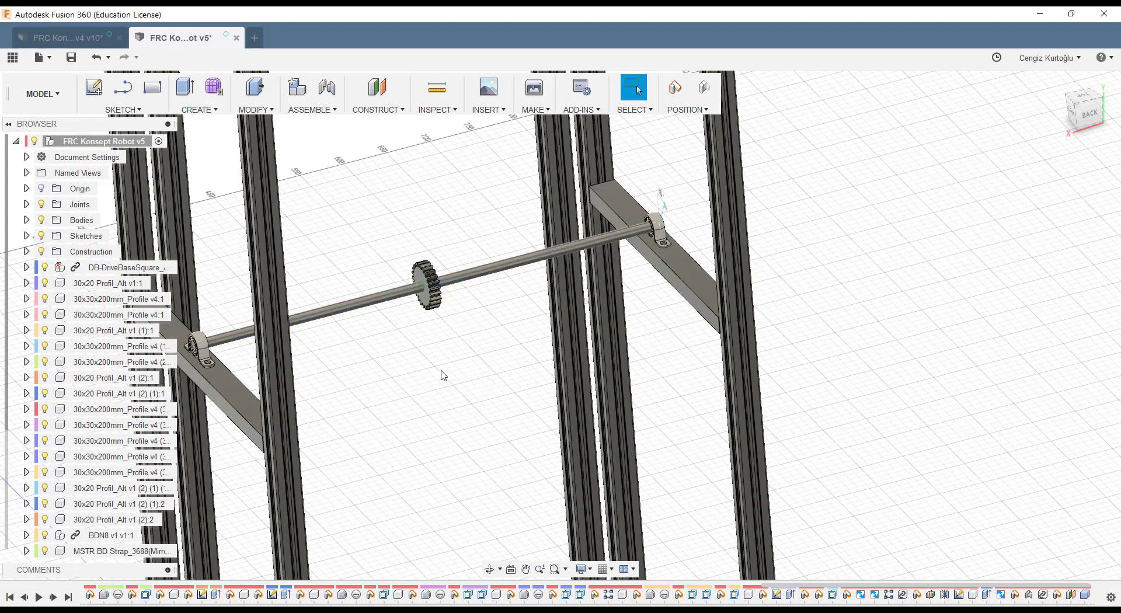
{"action": "scroll", "coordinate": [443, 375], "scroll_direction": "down", "scroll_amount": 3}
{"action": "scroll", "coordinate": [468, 430], "scroll_direction": "down", "scroll_amount": 3}
{"action": "scroll", "coordinate": [472, 437], "scroll_direction": "down", "scroll_amount": 2}
{"action": "middle_click_drag", "start_coordinate": [472, 437], "coordinate": [476, 326], "text": "shift"}
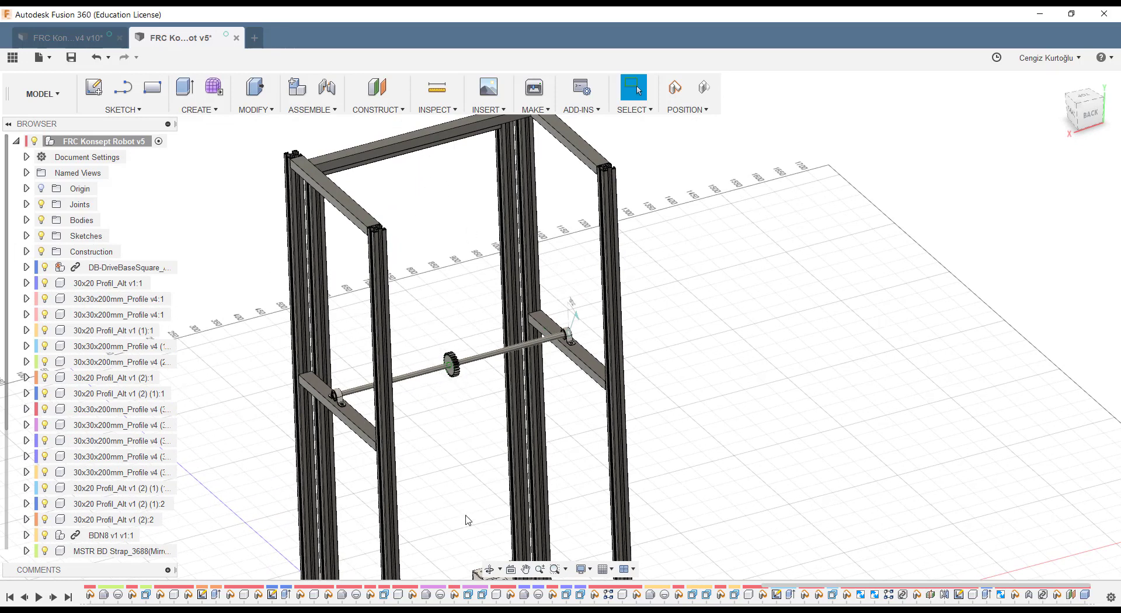
{"action": "middle_click_drag", "start_coordinate": [424, 174], "coordinate": [479, 218], "text": "shift"}
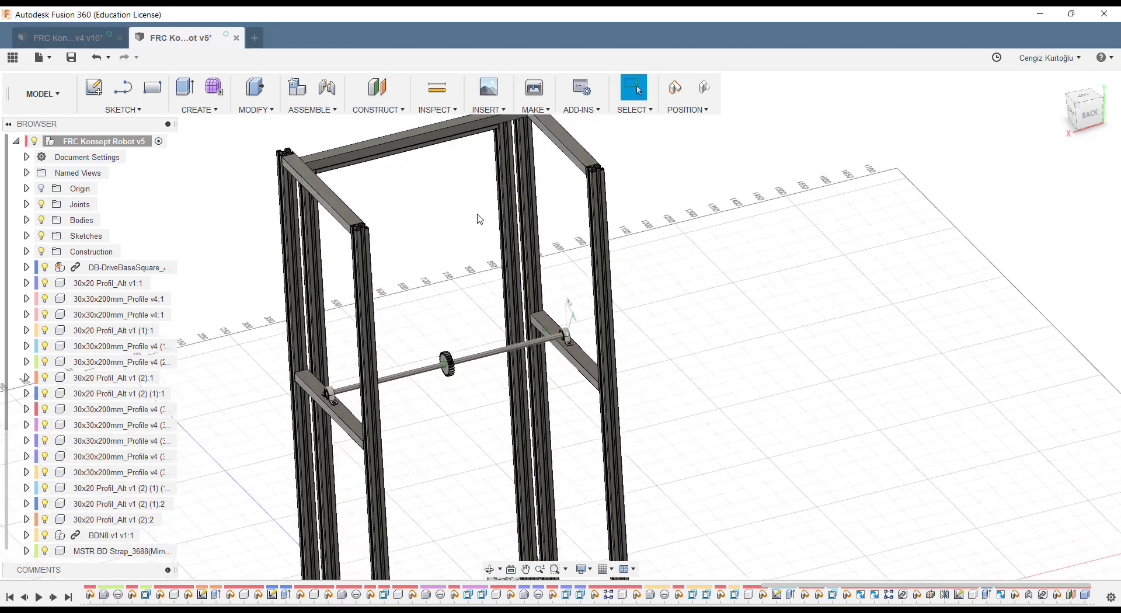
{"action": "mouse_move", "coordinate": [436, 150]}
{"action": "middle_mouse_down", "text": "shift"}
{"action": "mouse_move", "coordinate": [425, 223]}
{"action": "mouse_move", "coordinate": [413, 208]}
{"action": "mouse_move", "coordinate": [448, 257]}
{"action": "mouse_move", "coordinate": [448, 243]}
{"action": "mouse_move", "coordinate": [410, 241]}
{"action": "mouse_move", "coordinate": [463, 250]}
{"action": "mouse_move", "coordinate": [412, 233]}
{"action": "middle_mouse_up", "text": "shift"}
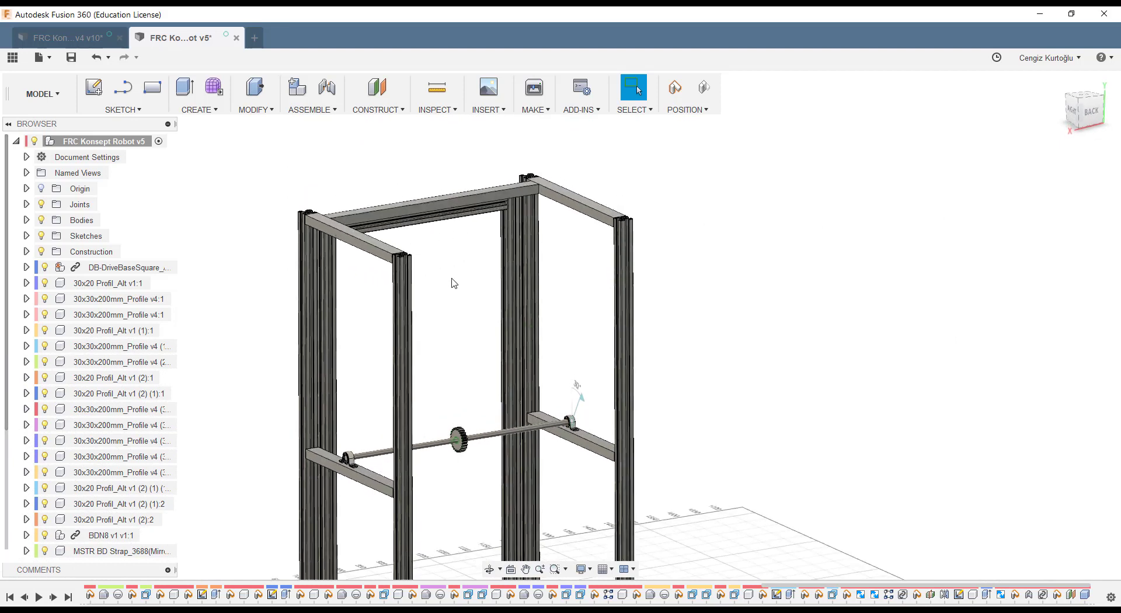
{"action": "scroll", "coordinate": [444, 211], "scroll_direction": "up", "scroll_amount": 3}
{"action": "left_click", "coordinate": [444, 207]}
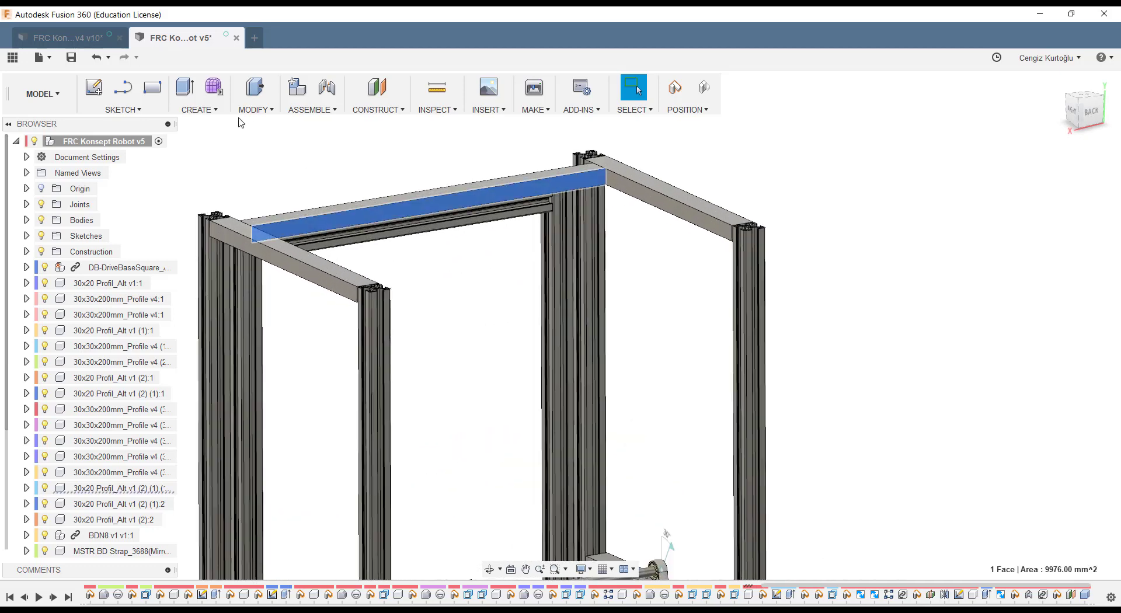
Step: Start a centre rectangle on the top beam face and place its centre point
{"action": "left_click", "coordinate": [123, 109]}
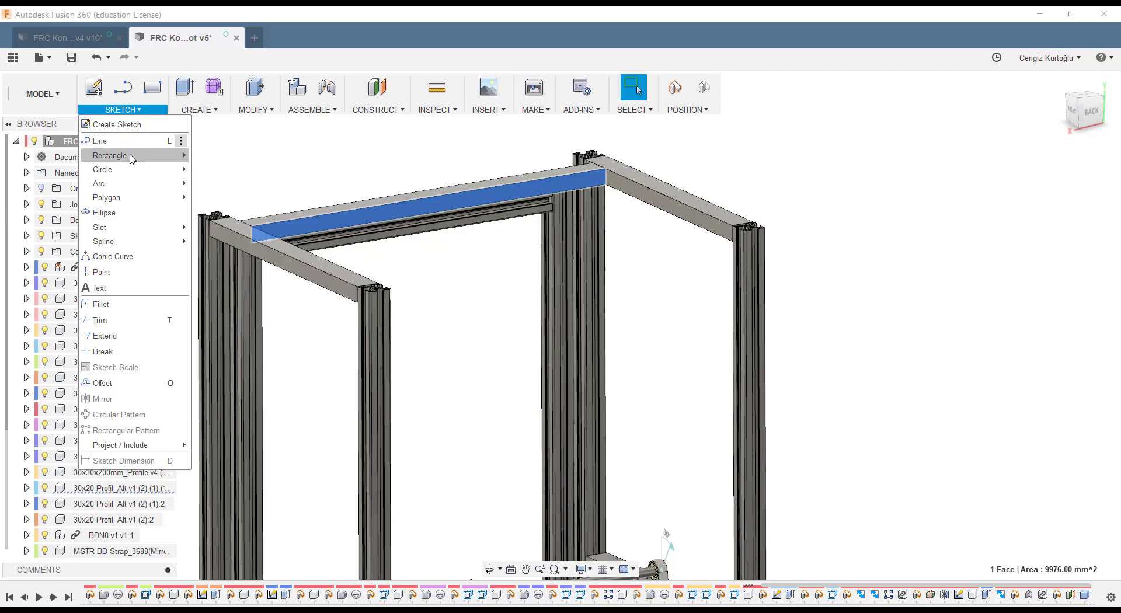
{"action": "mouse_move", "coordinate": [110, 155]}
{"action": "left_click", "coordinate": [226, 194]}
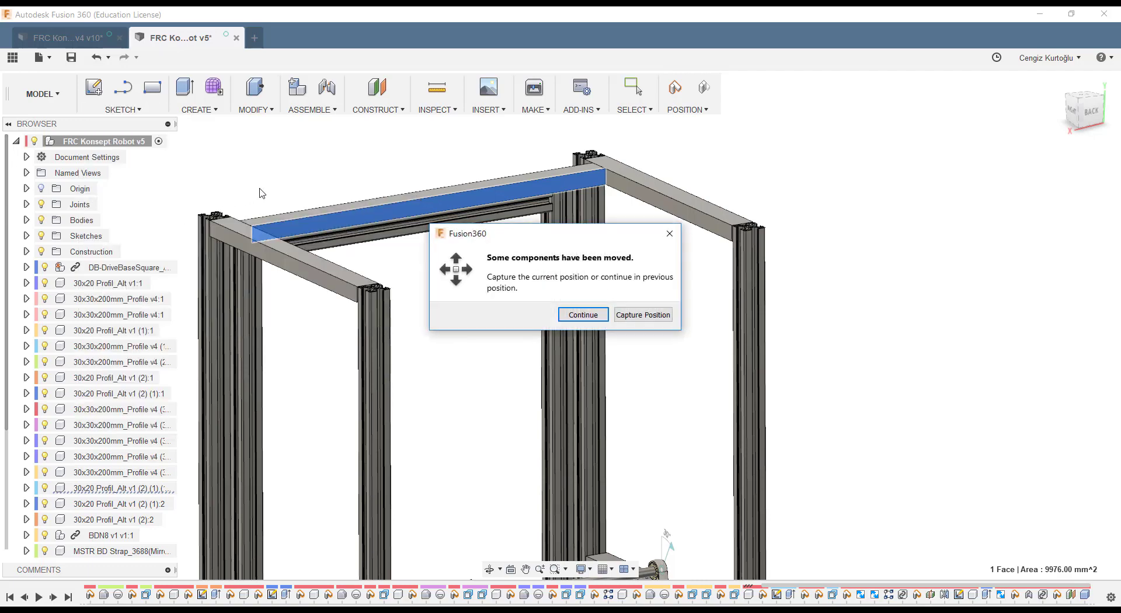
{"action": "left_click", "coordinate": [641, 316]}
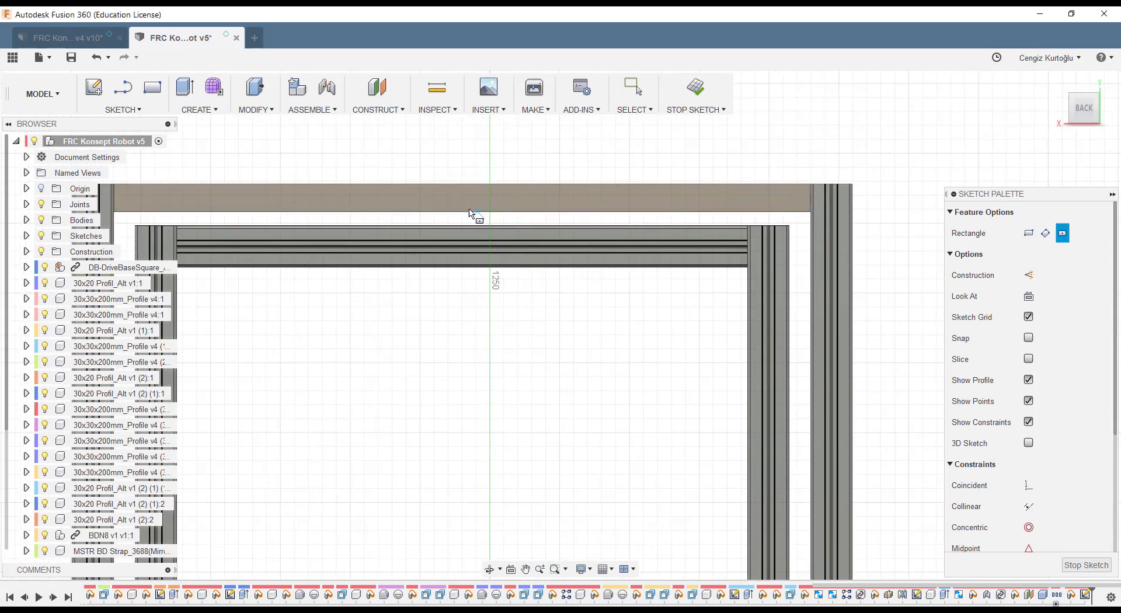
{"action": "scroll", "coordinate": [460, 215], "scroll_direction": "up", "scroll_amount": 2}
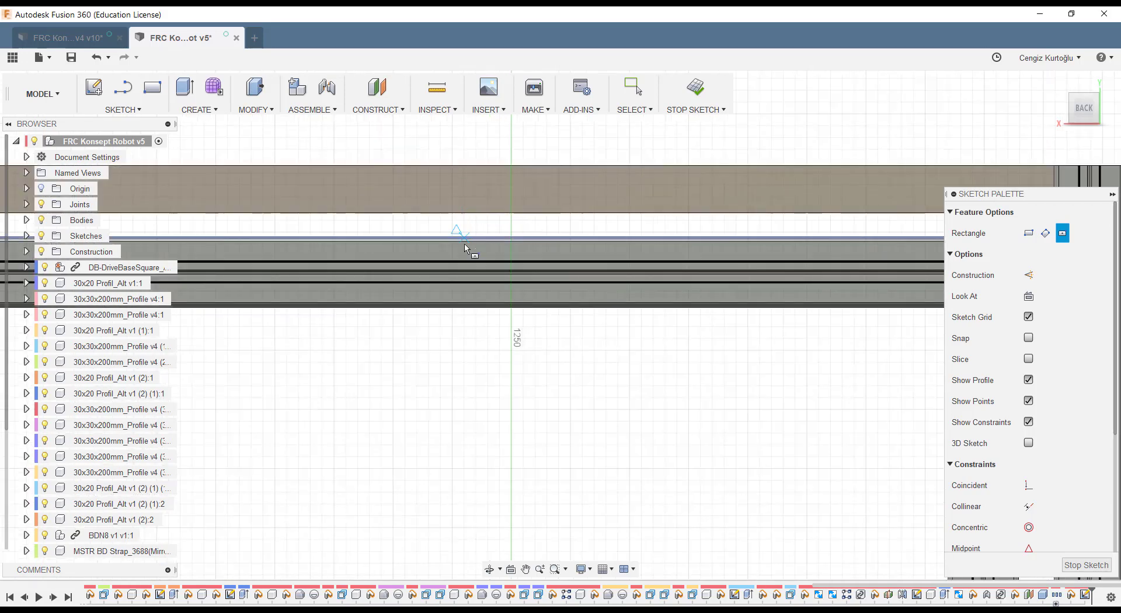
{"action": "left_click", "coordinate": [465, 346]}
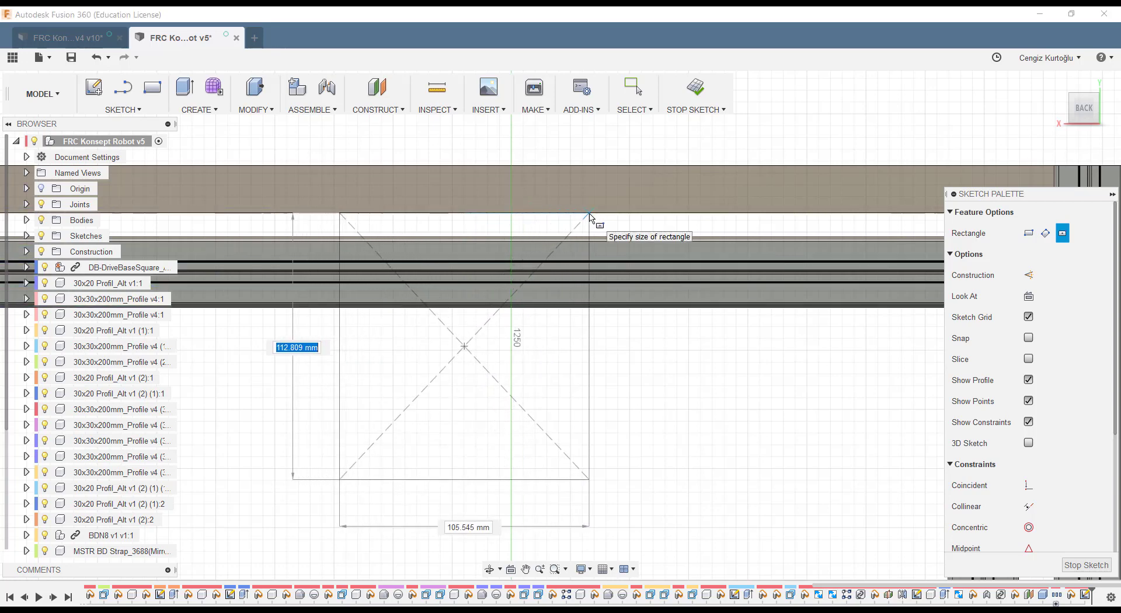
Step: Size the square 120 × 120 mm and nudge it up toward the rail
{"action": "key", "text": "Tab"}
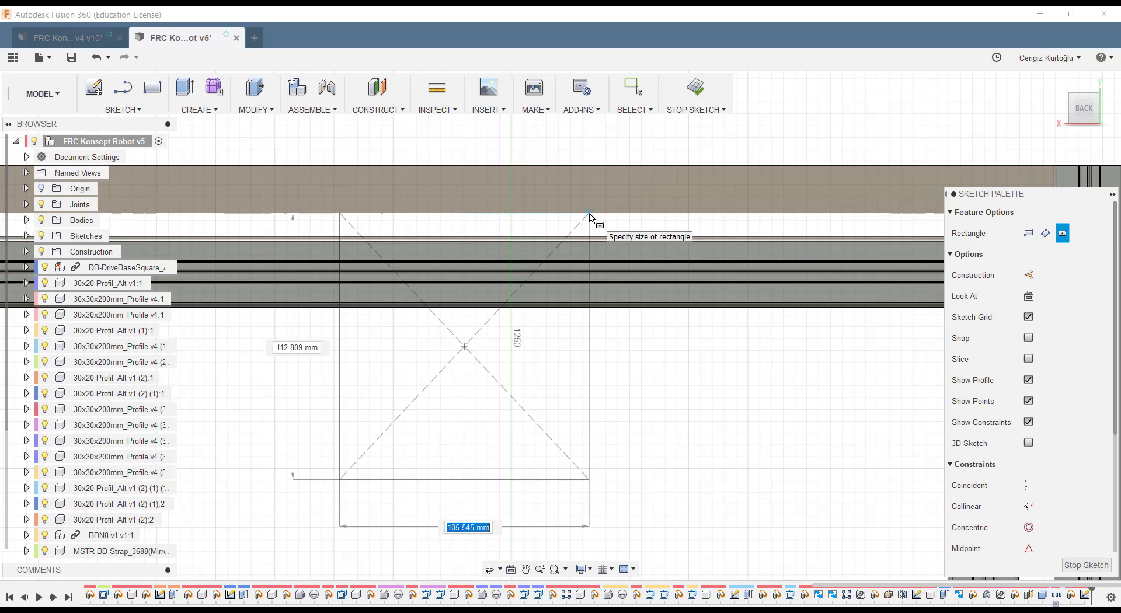
{"action": "key", "text": "Tab"}
{"action": "type", "text": "12"}
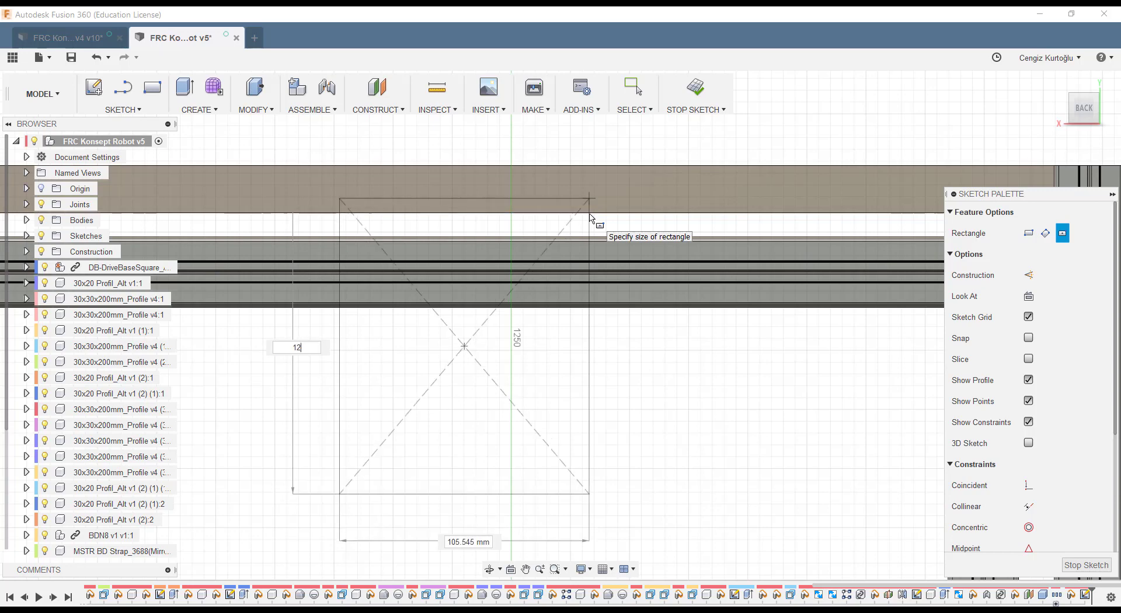
{"action": "type", "text": "0"}
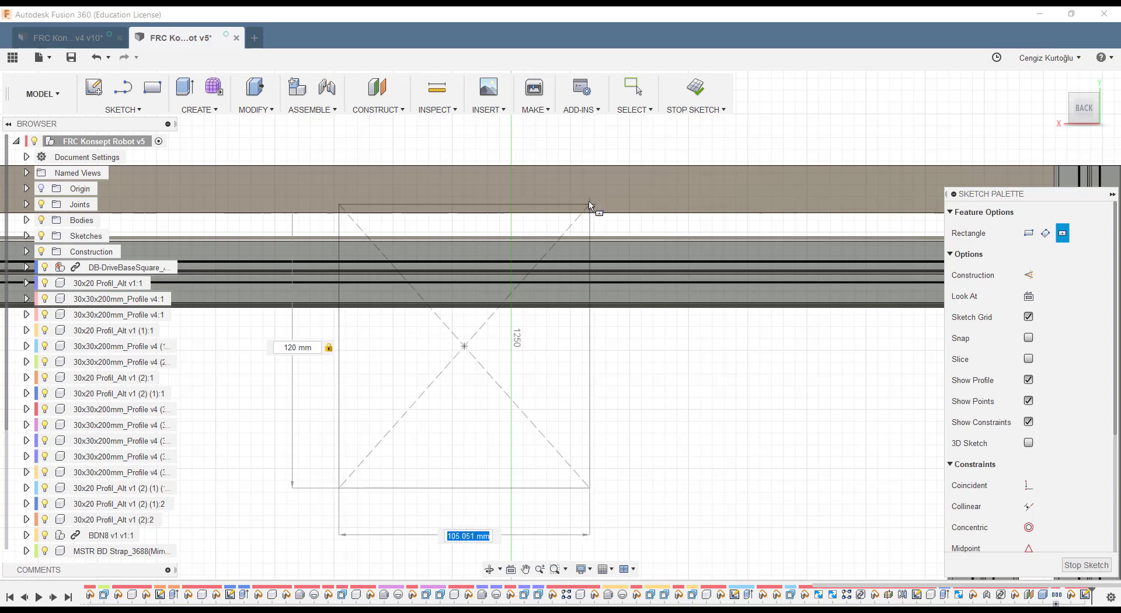
{"action": "key", "text": "Tab"}
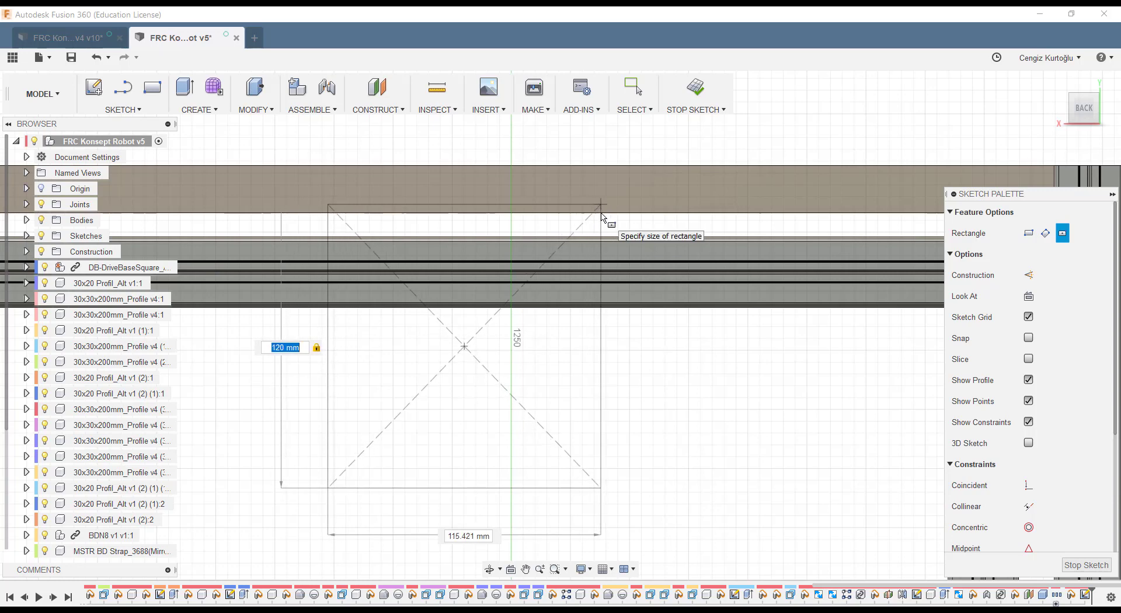
{"action": "key", "text": "Tab"}
{"action": "type", "text": "120"}
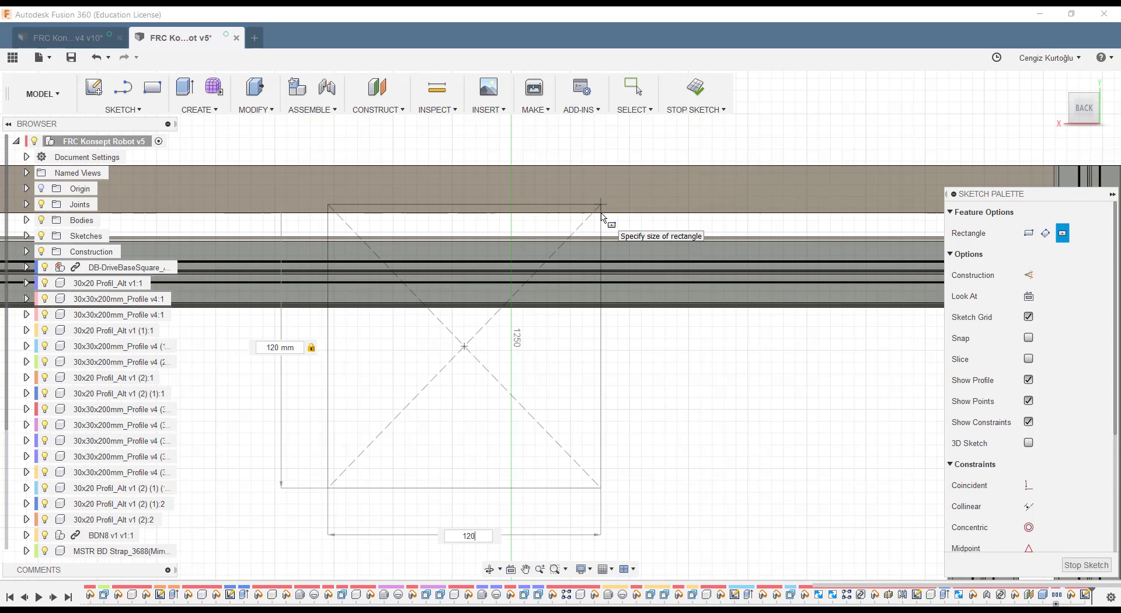
{"action": "key", "text": "Return"}
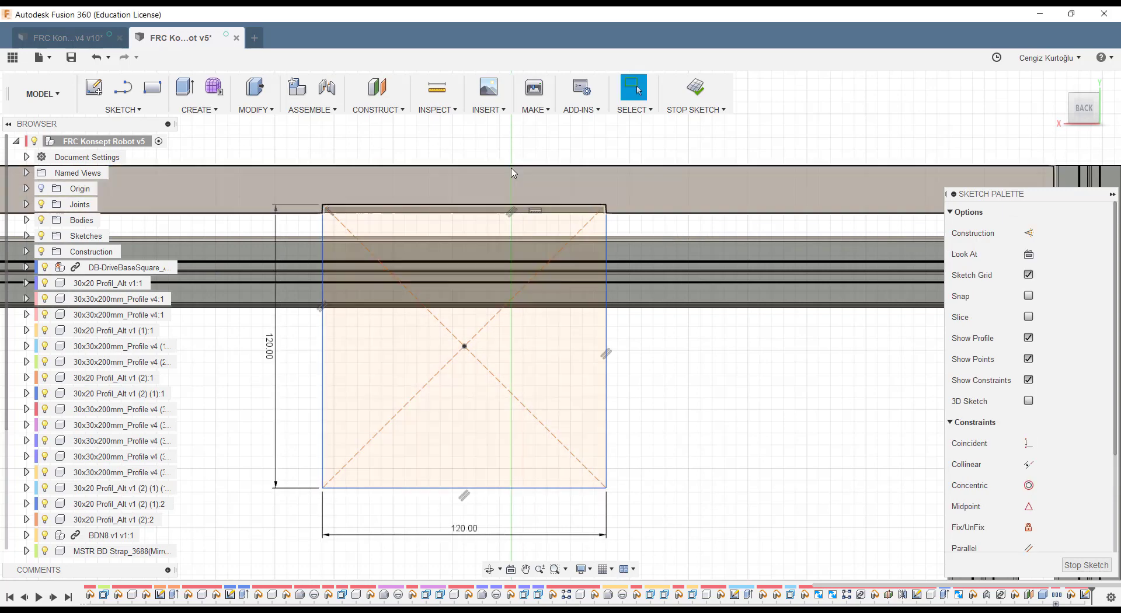
{"action": "left_click_drag", "start_coordinate": [500, 208], "coordinate": [501, 201]}
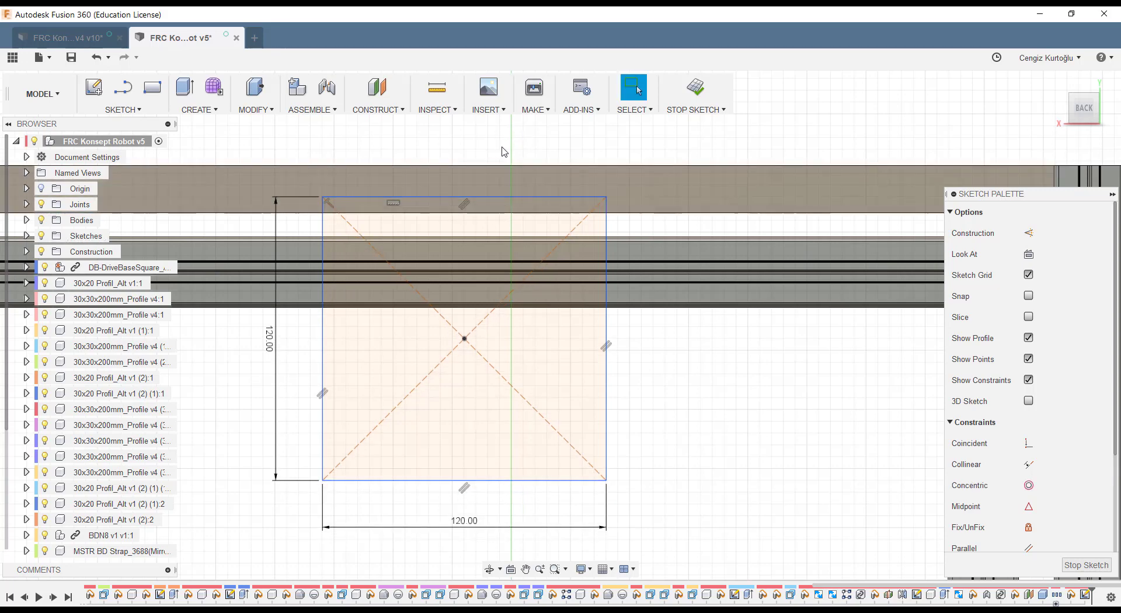
{"action": "key", "text": "l"}
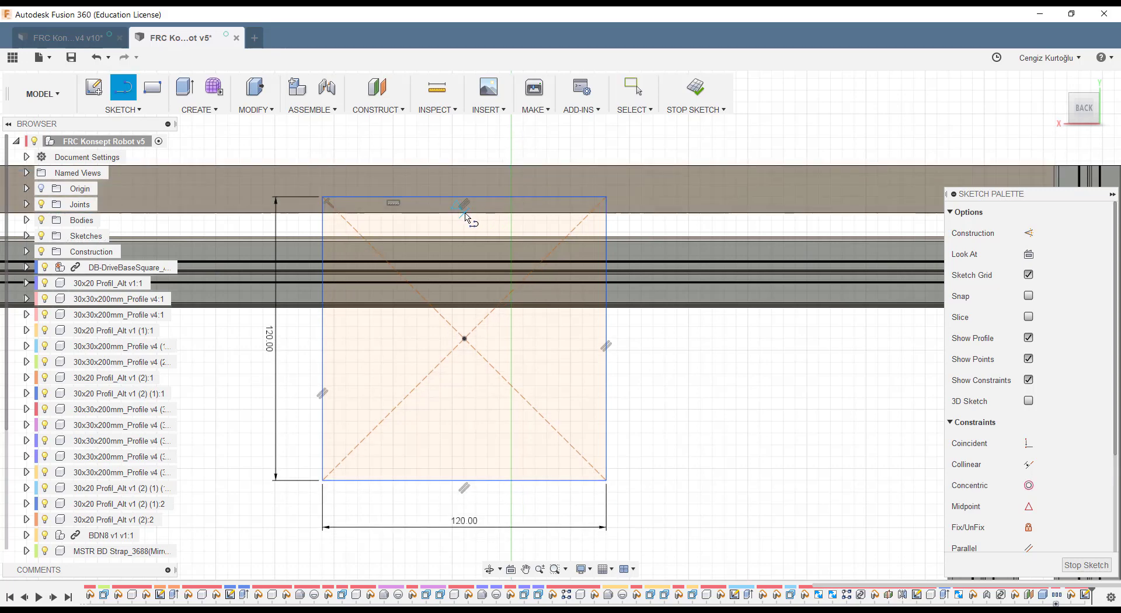
Step: Draw a vertical construction line down from the square's top-edge midpoint
{"action": "left_click", "coordinate": [465, 214]}
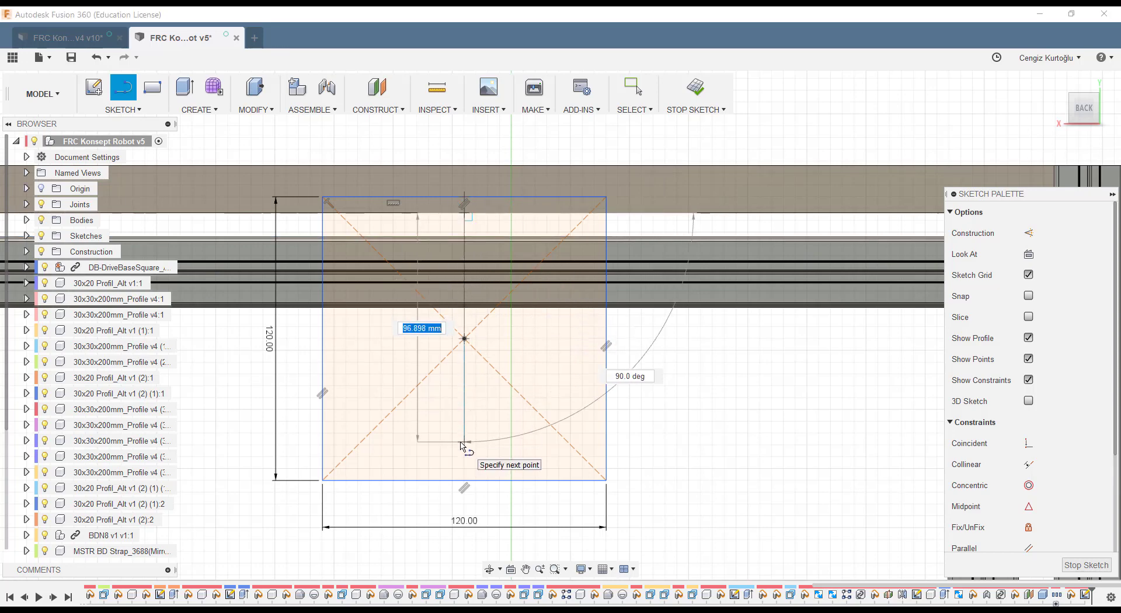
{"action": "left_click", "coordinate": [465, 553]}
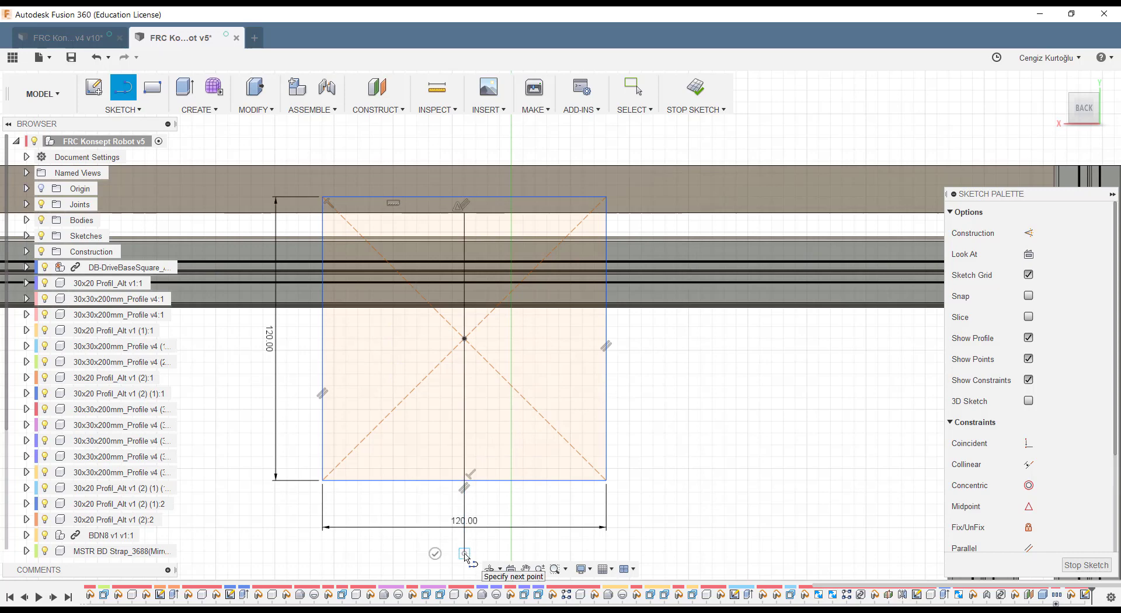
{"action": "key", "text": "Escape"}
{"action": "left_click", "coordinate": [467, 549]}
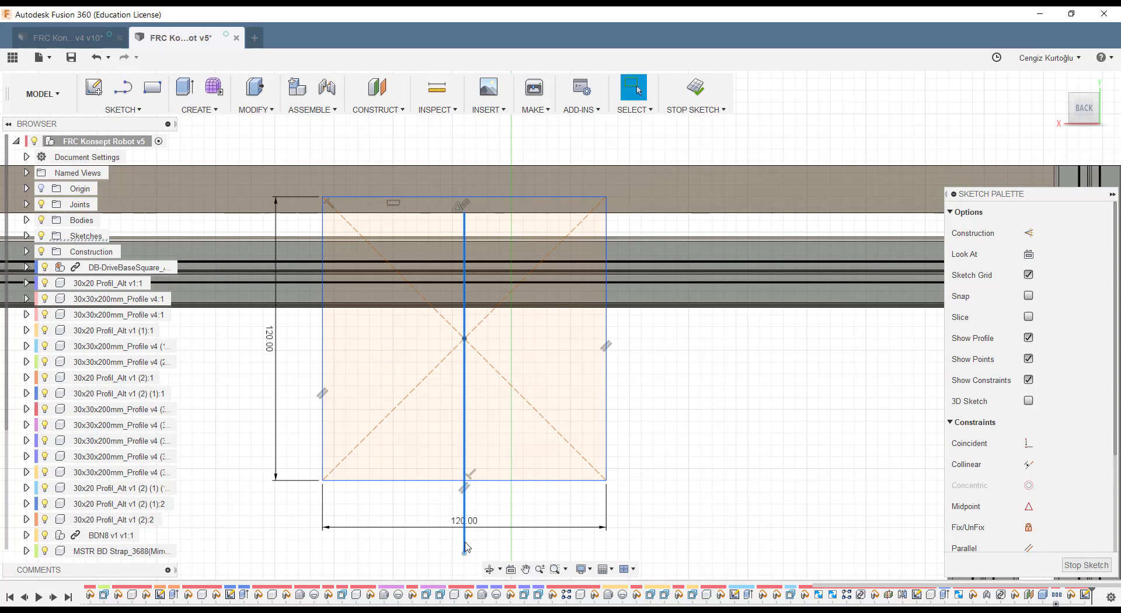
{"action": "key", "text": "x"}
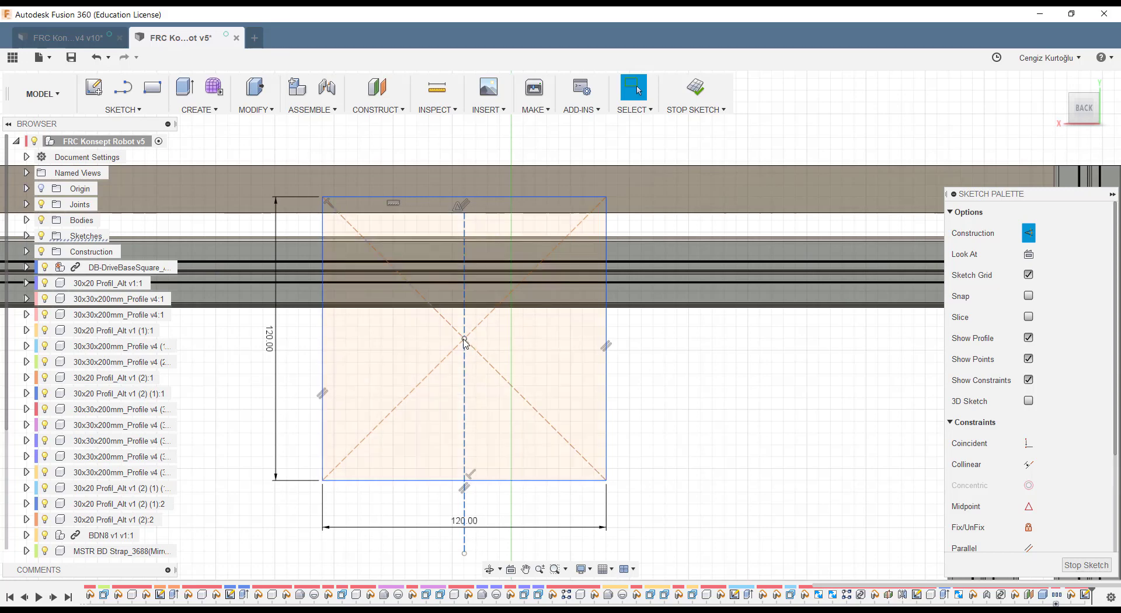
Step: Snap the 120 mm square's top-right corner onto the rail, fully constraining it, and start Offset
{"action": "left_click_drag", "start_coordinate": [465, 339], "coordinate": [467, 349]}
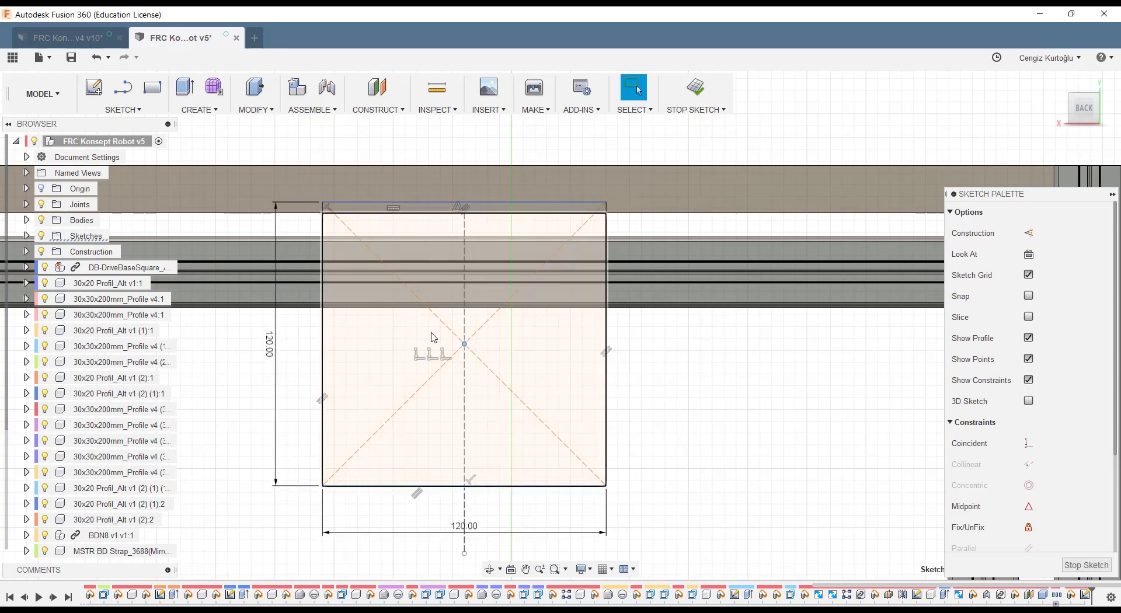
{"action": "left_click_drag", "start_coordinate": [606, 205], "coordinate": [608, 220]}
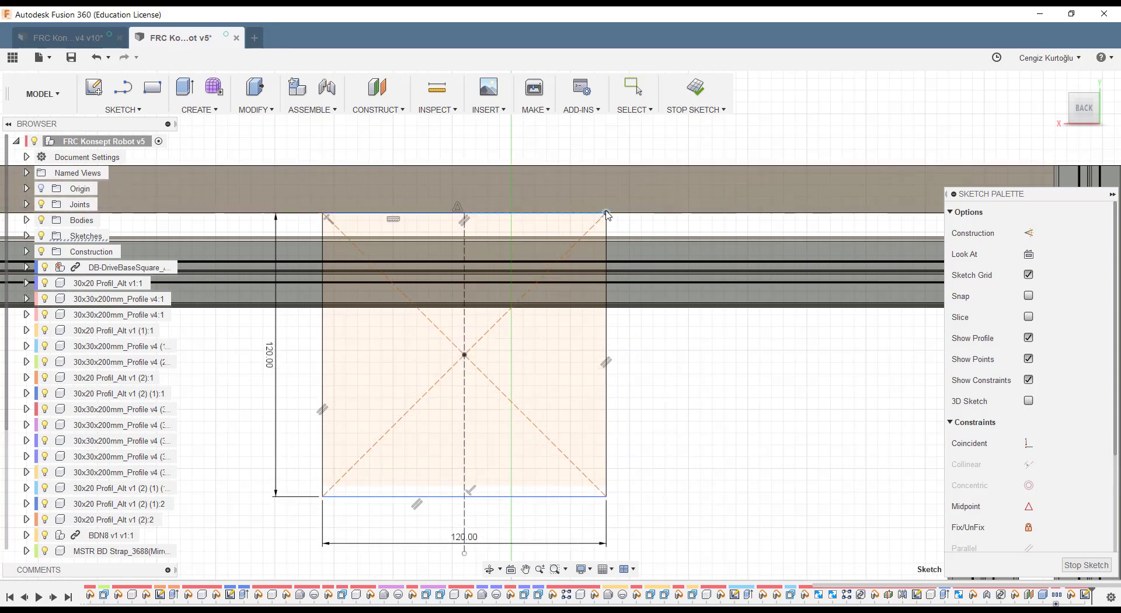
{"action": "key", "text": "Escape"}
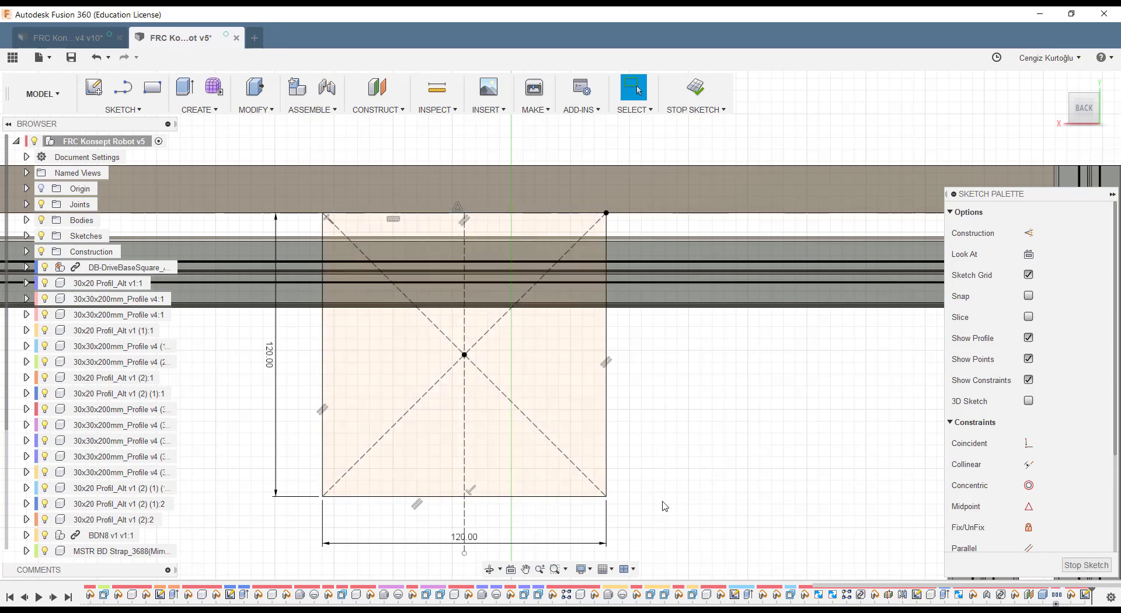
{"action": "scroll", "coordinate": [663, 506], "scroll_direction": "down", "scroll_amount": 3}
{"action": "scroll", "coordinate": [602, 408], "scroll_direction": "up", "scroll_amount": 1}
{"action": "scroll", "coordinate": [628, 394], "scroll_direction": "up", "scroll_amount": 1}
{"action": "middle_click_drag", "start_coordinate": [629, 395], "coordinate": [631, 433]}
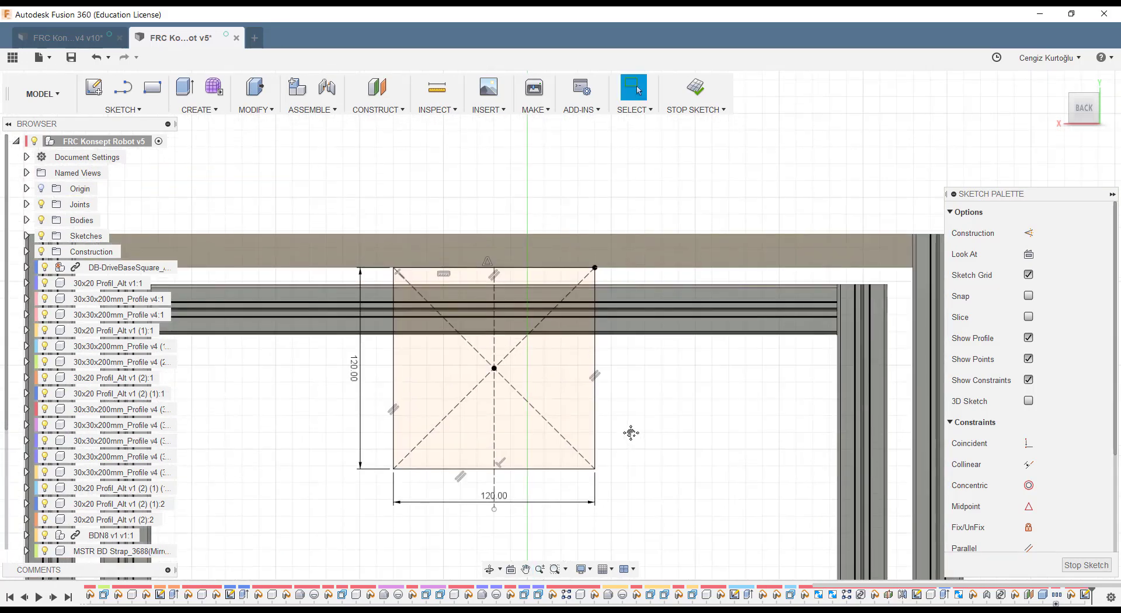
{"action": "key", "text": "o"}
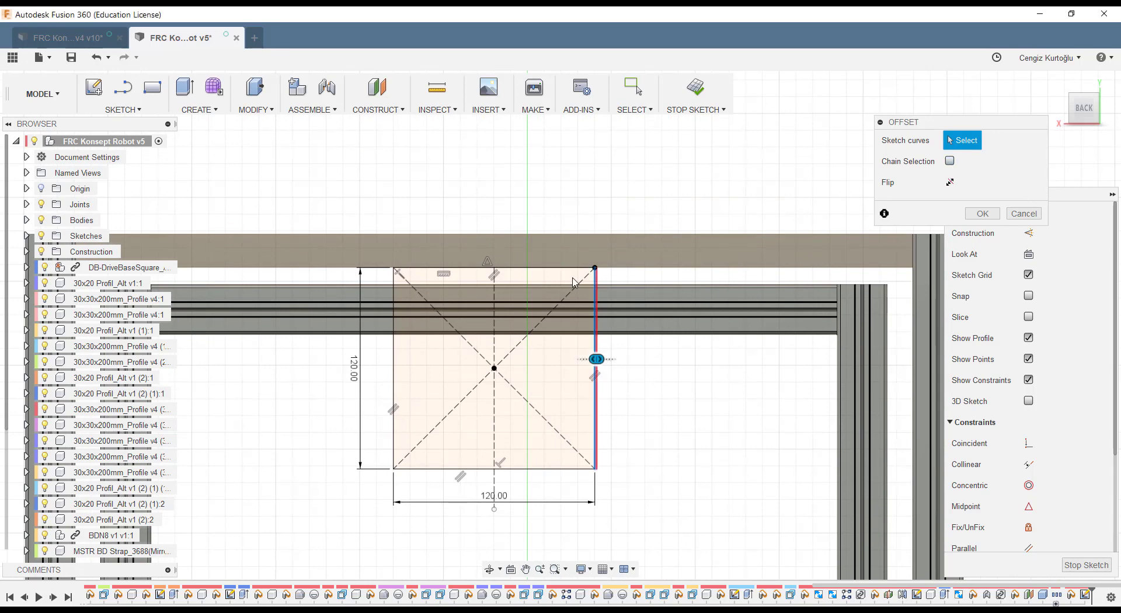
Step: Offset the square's right, top and left edges 20 mm inward and load the U profile into Extrude
{"action": "left_click", "coordinate": [596, 374]}
{"action": "left_click", "coordinate": [546, 269]}
{"action": "left_click", "coordinate": [394, 341]}
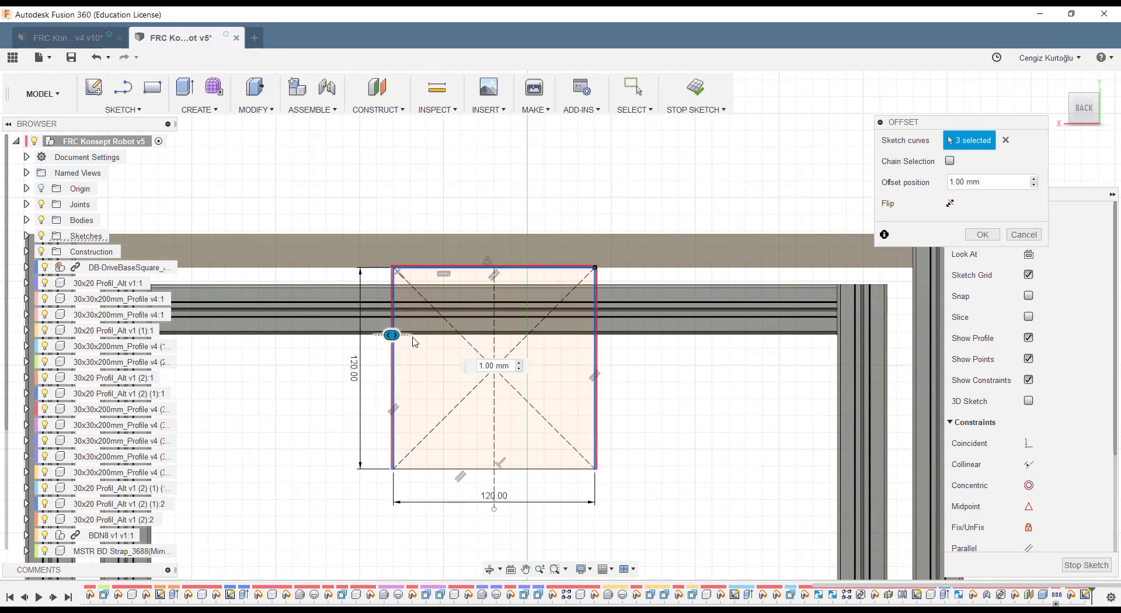
{"action": "left_click_drag", "start_coordinate": [392, 335], "coordinate": [425, 335]}
{"action": "type", "text": "20"}
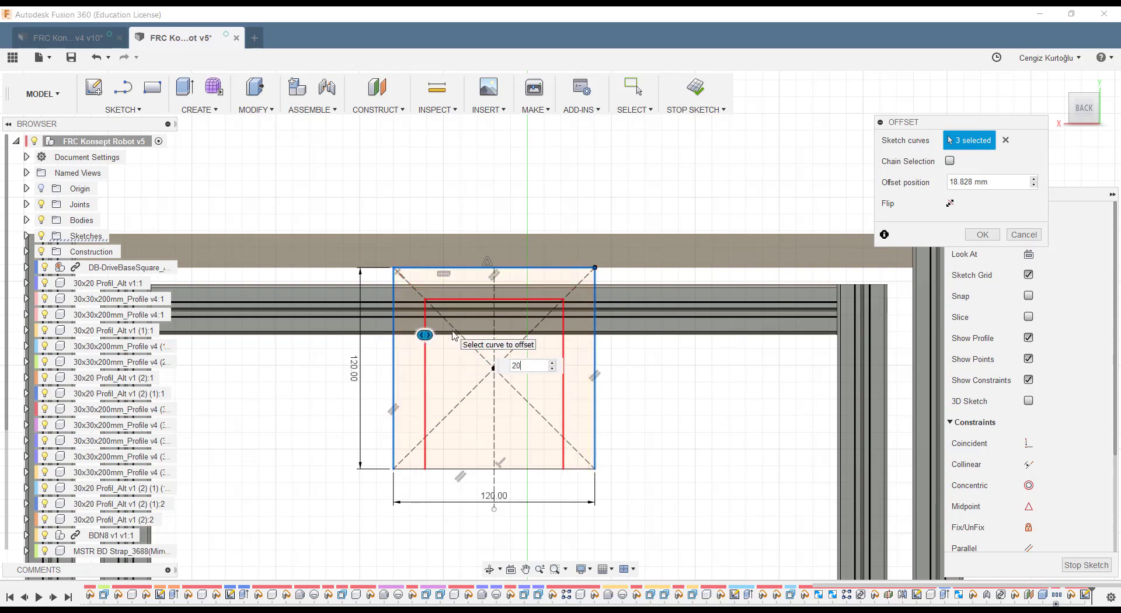
{"action": "key", "text": "Return"}
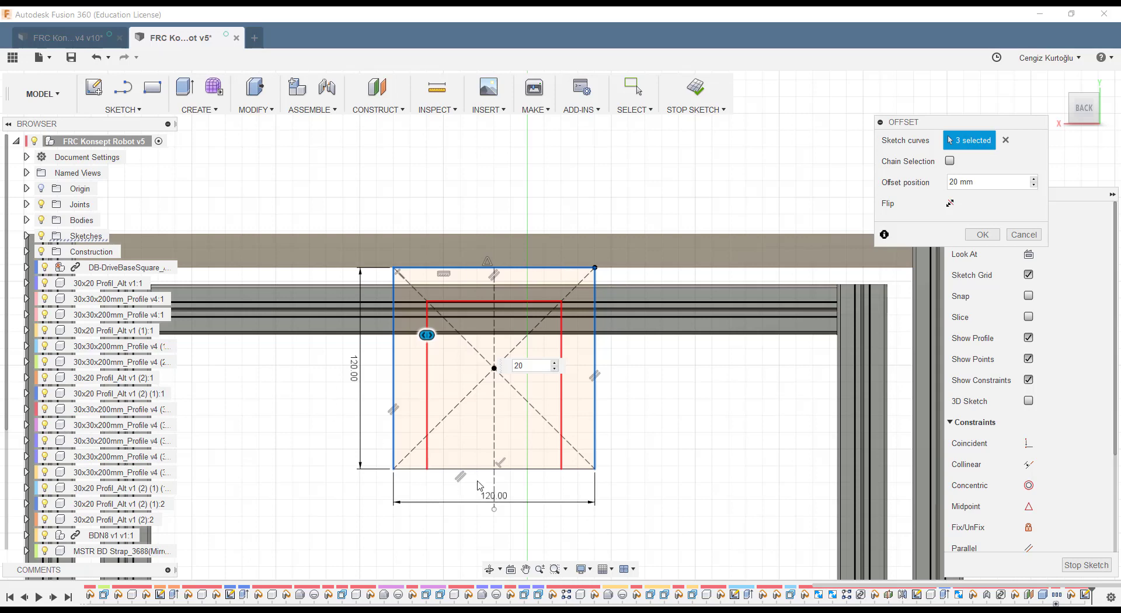
{"action": "left_click", "coordinate": [983, 234]}
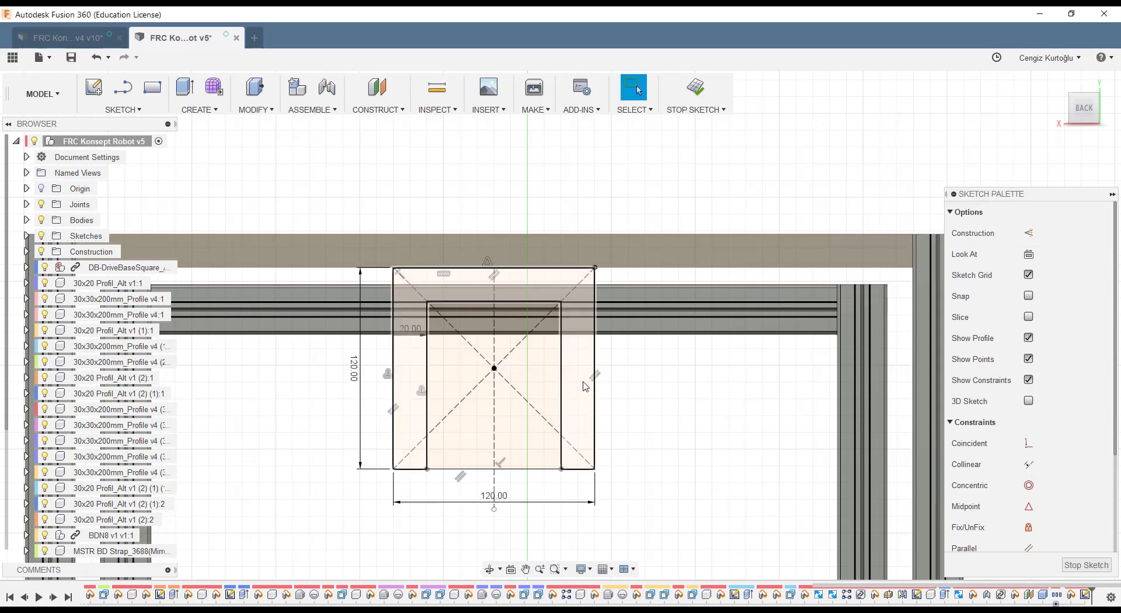
{"action": "left_click", "coordinate": [585, 387]}
{"action": "key", "text": "e"}
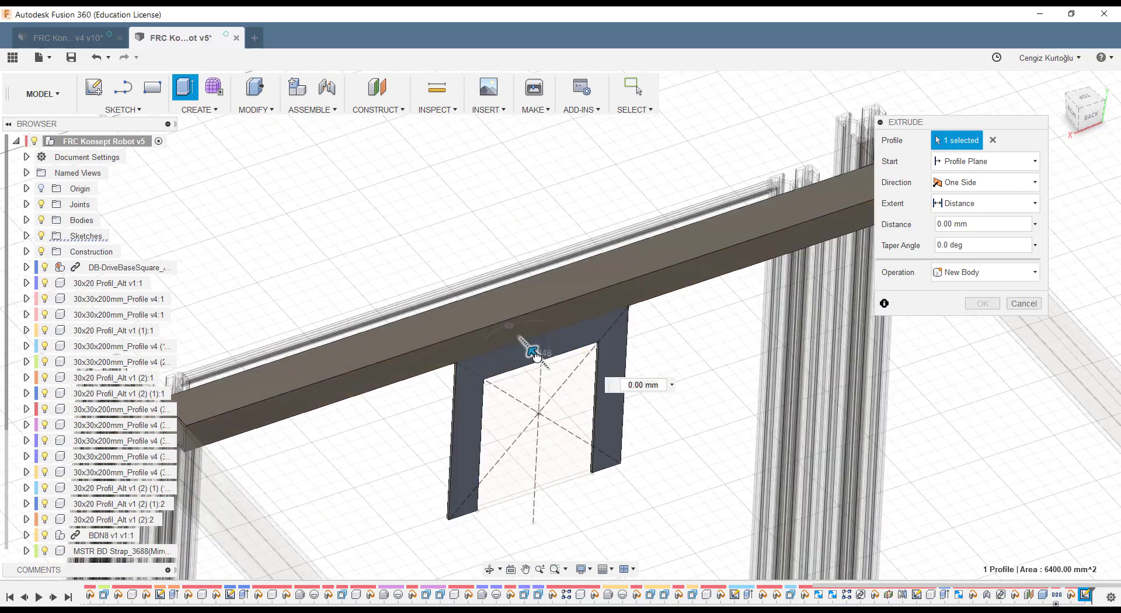
Step: Extrude the U profile -30 mm as a new component, forming the bracket under the beam
{"action": "left_click_drag", "start_coordinate": [509, 326], "coordinate": [713, 463]}
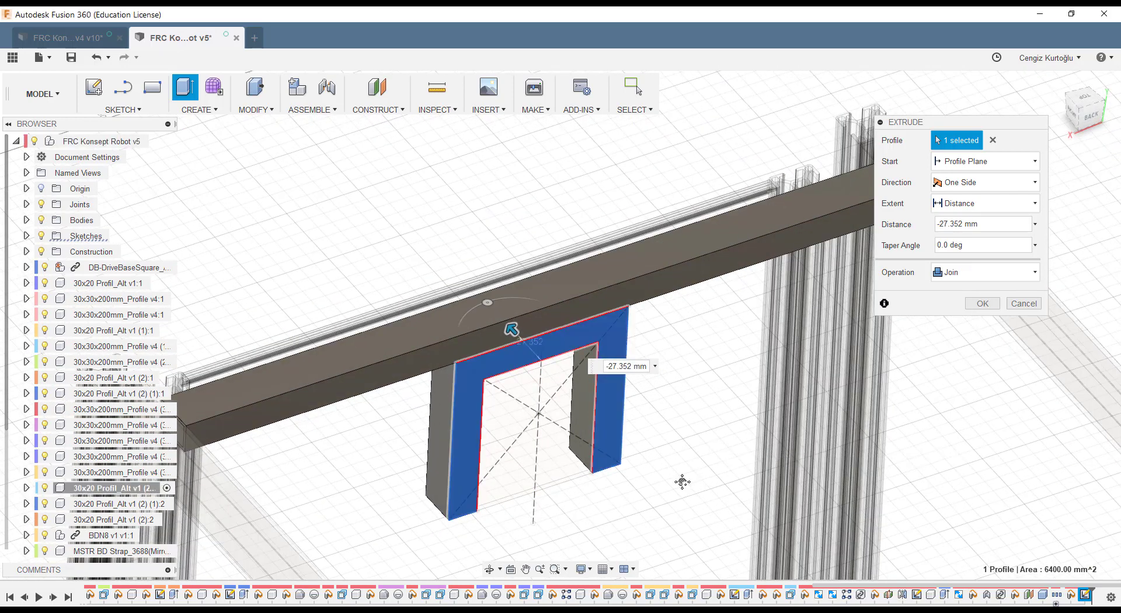
{"action": "middle_click_drag", "start_coordinate": [681, 480], "coordinate": [674, 483], "text": "shift"}
{"action": "type", "text": "-30"}
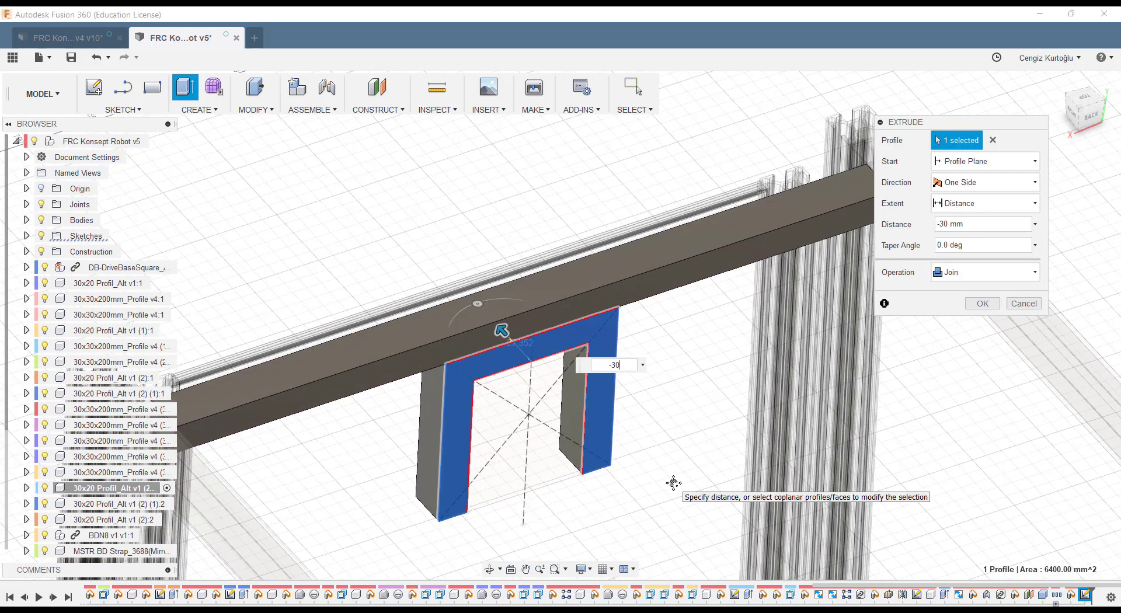
{"action": "left_click", "coordinate": [977, 270]}
{"action": "left_click", "coordinate": [984, 354]}
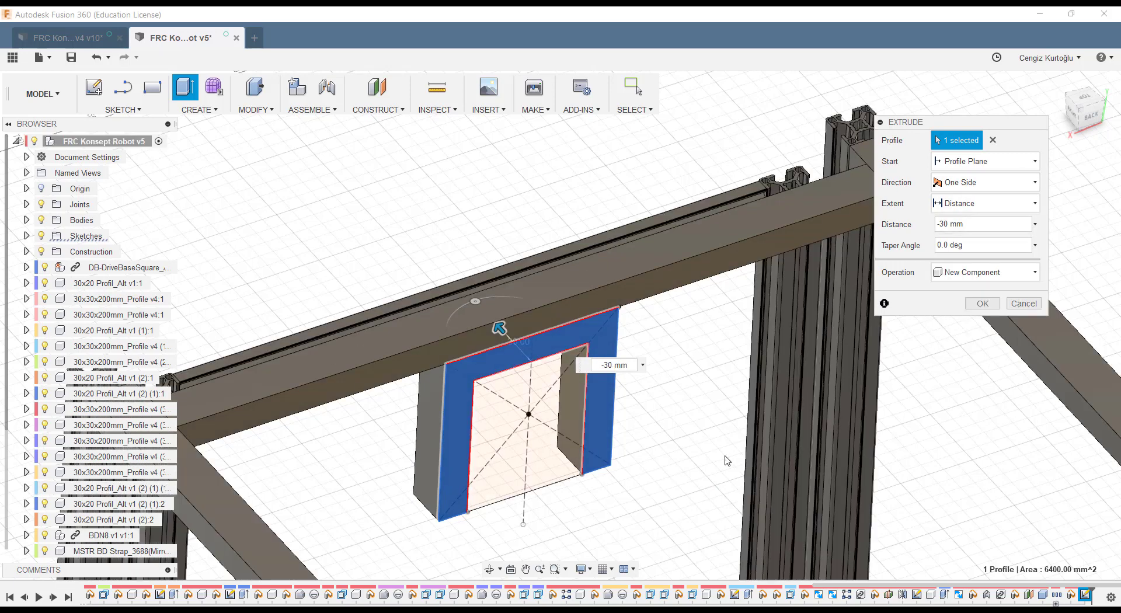
{"action": "left_click", "coordinate": [984, 304]}
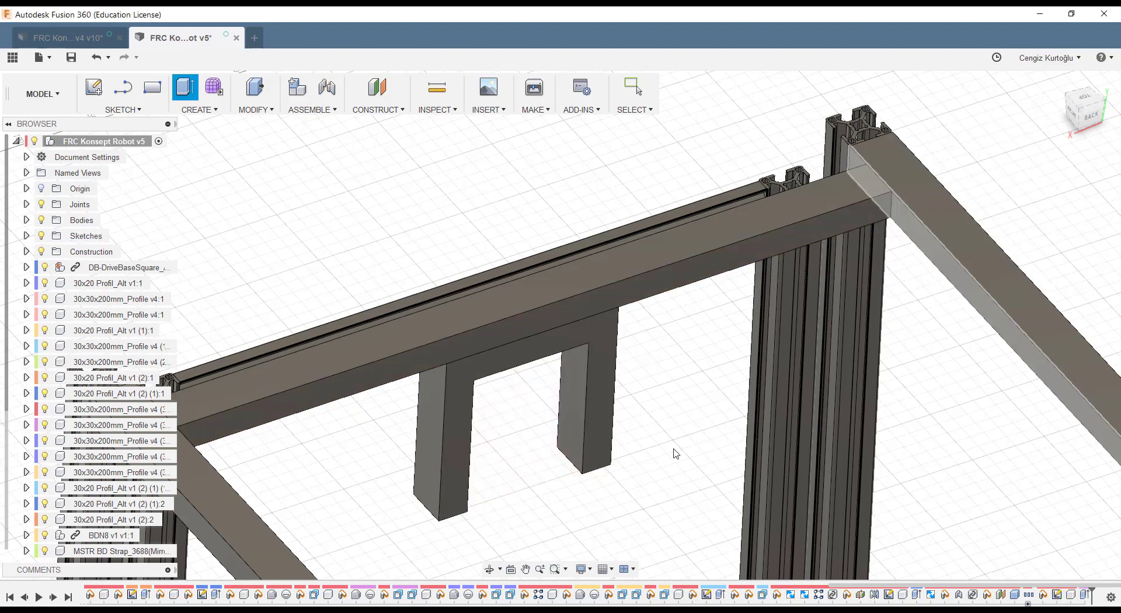
Step: Orbit and zoom in on the bracket's two legs
{"action": "middle_click_drag", "start_coordinate": [671, 454], "coordinate": [588, 463], "text": "shift"}
{"action": "scroll", "coordinate": [588, 463], "scroll_direction": "up", "scroll_amount": 3}
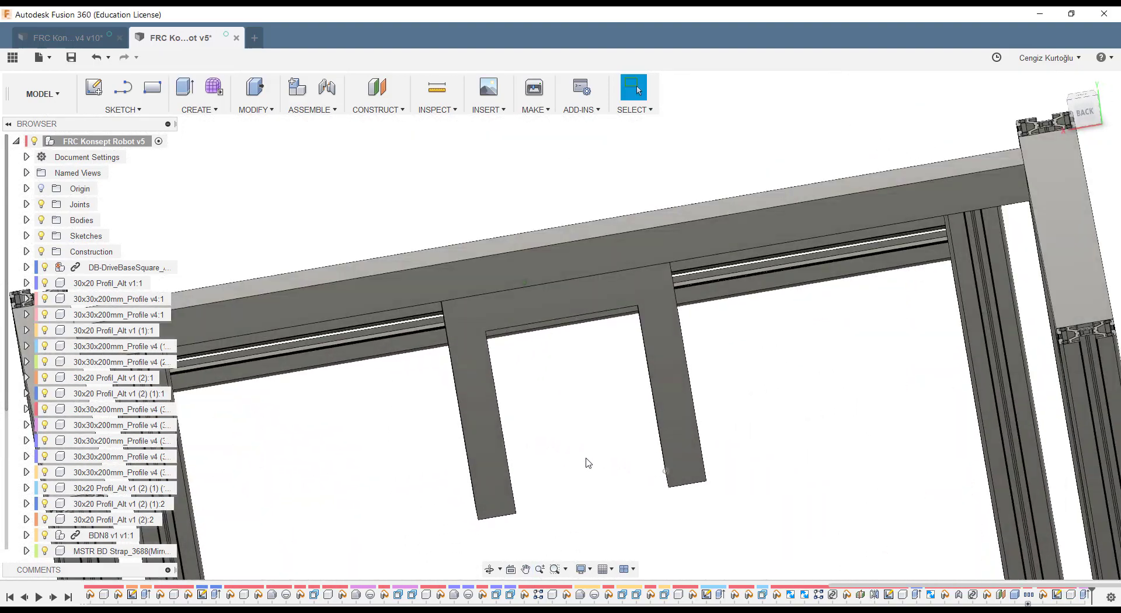
{"action": "scroll", "coordinate": [588, 464], "scroll_direction": "up", "scroll_amount": 2}
{"action": "scroll", "coordinate": [588, 465], "scroll_direction": "up", "scroll_amount": 2}
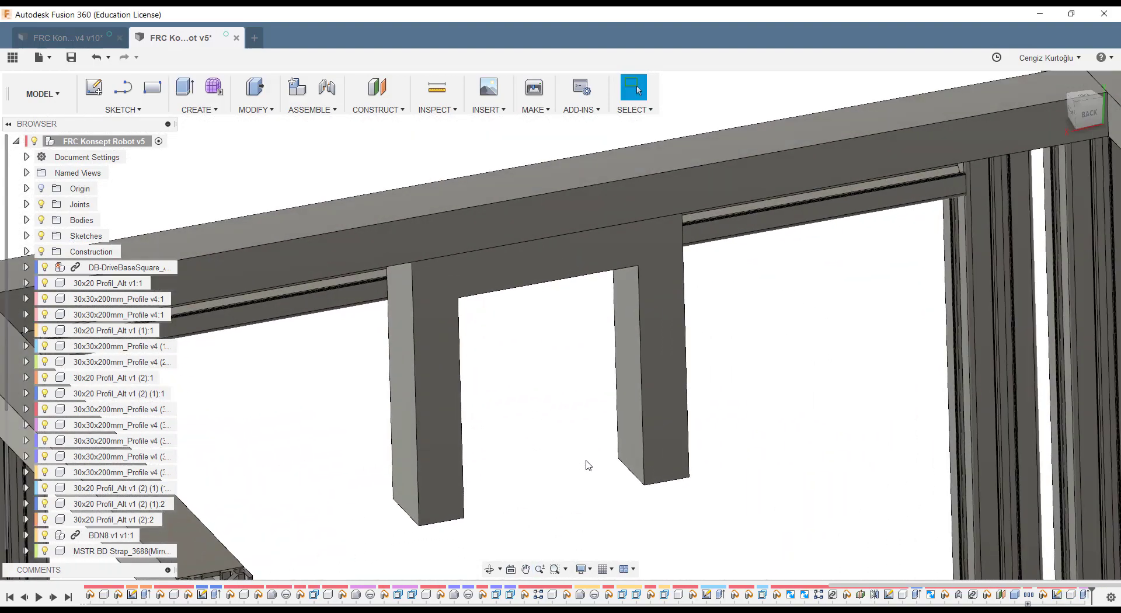
{"action": "scroll", "coordinate": [581, 443], "scroll_direction": "up", "scroll_amount": 1}
{"action": "scroll", "coordinate": [550, 392], "scroll_direction": "up", "scroll_amount": 2}
Step: Fillet the six tip and inner-corner edges of both bracket legs with a 10 mm radius
{"action": "left_click", "coordinate": [245, 113]}
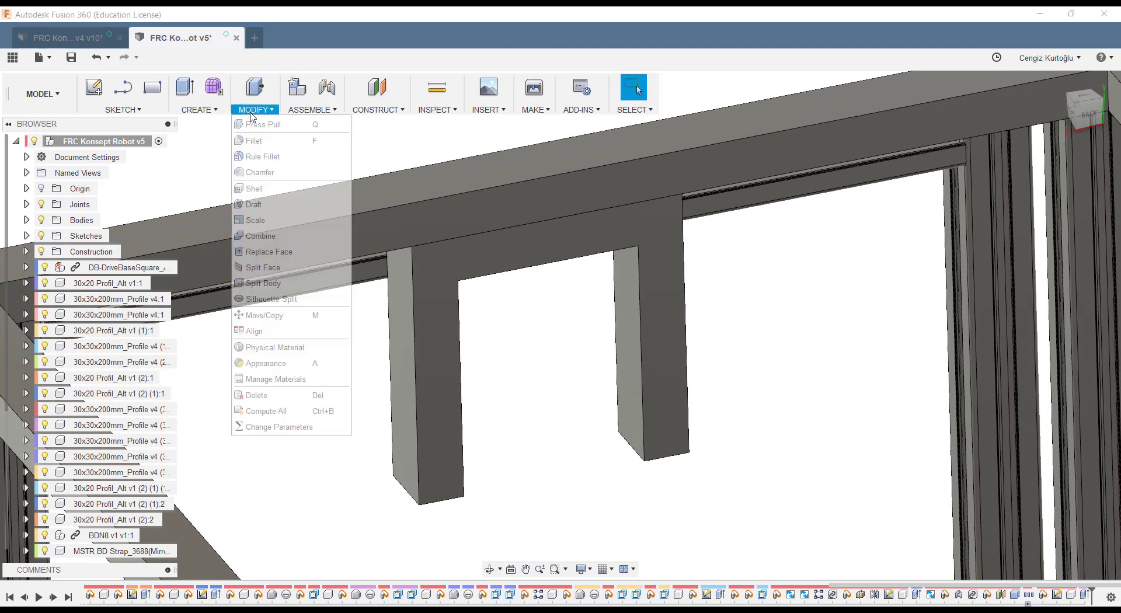
{"action": "left_click", "coordinate": [263, 139]}
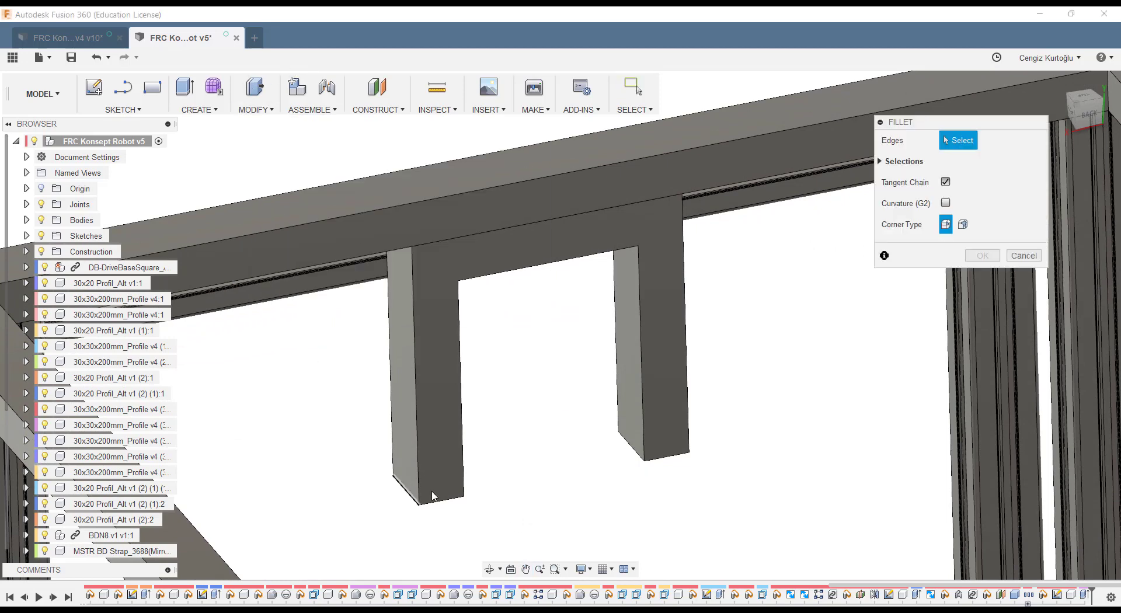
{"action": "left_click", "coordinate": [412, 496]}
{"action": "left_click", "coordinate": [450, 480]}
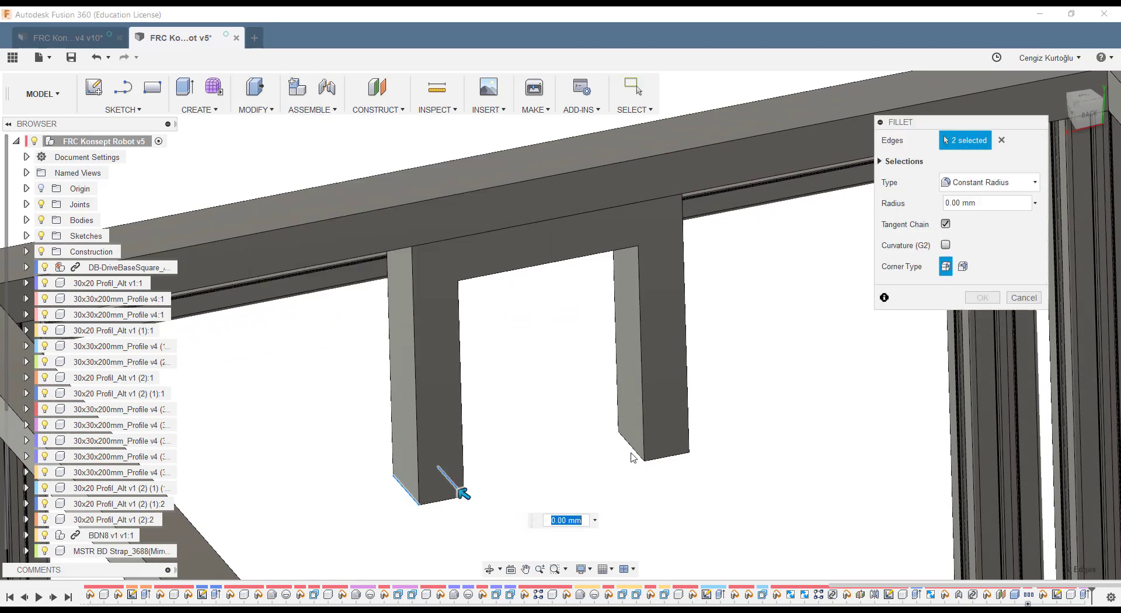
{"action": "left_click", "coordinate": [677, 442]}
{"action": "left_click", "coordinate": [448, 275]}
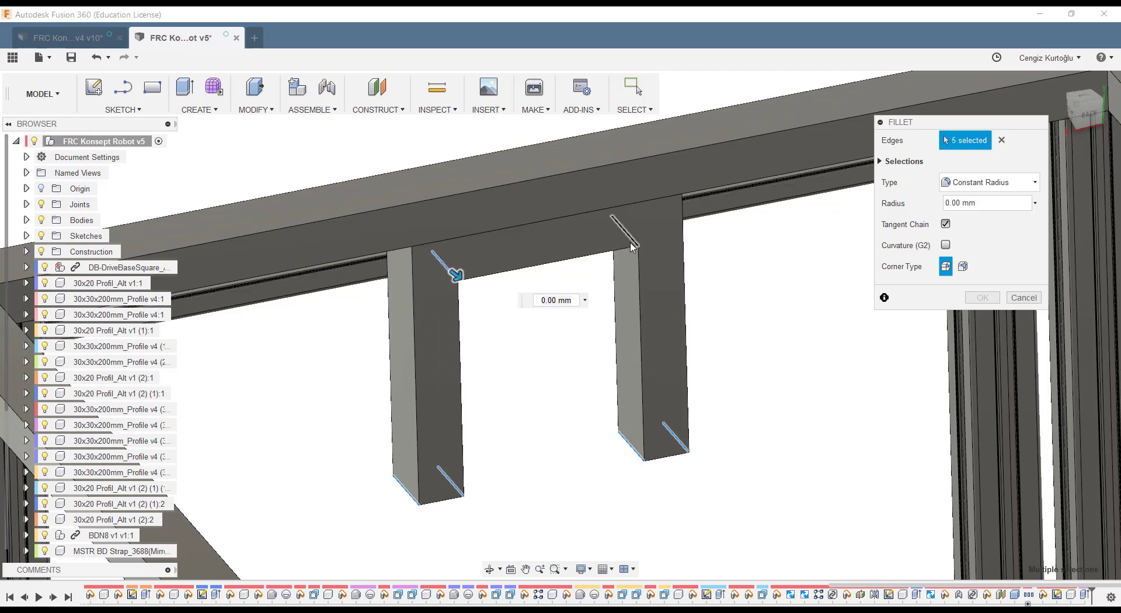
{"action": "left_click", "coordinate": [633, 247]}
{"action": "left_click_drag", "start_coordinate": [628, 249], "coordinate": [616, 257]}
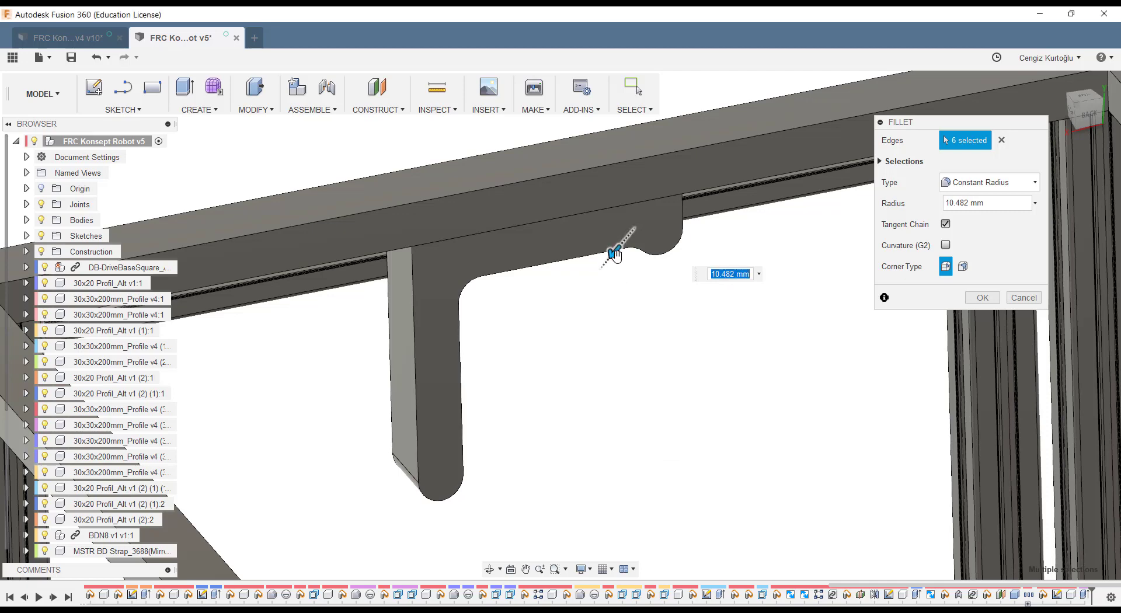
{"action": "type", "text": "10"}
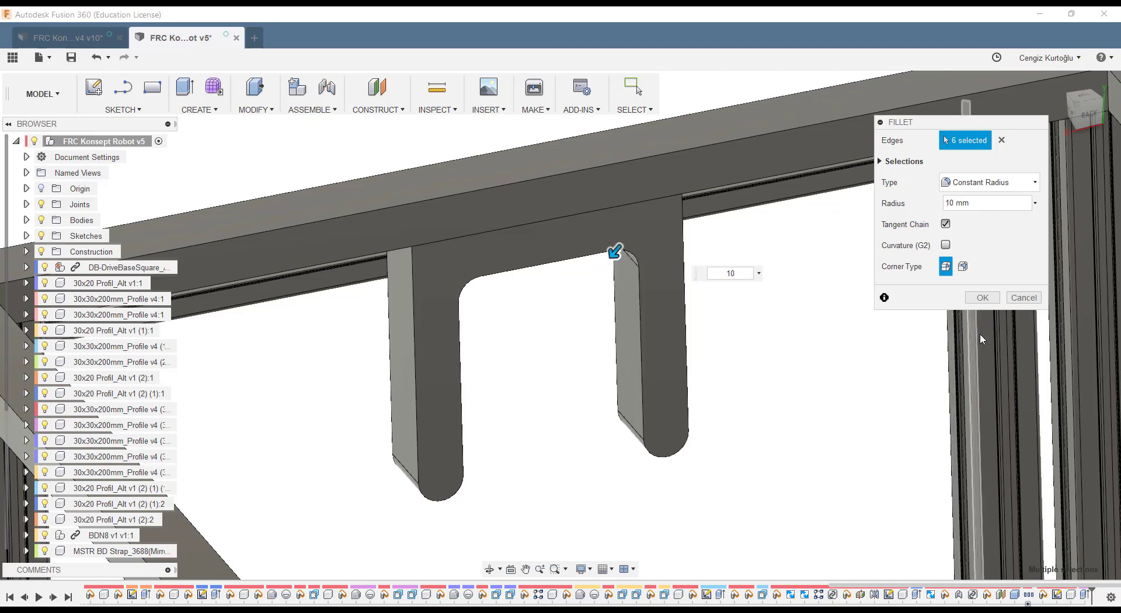
{"action": "left_click", "coordinate": [983, 298]}
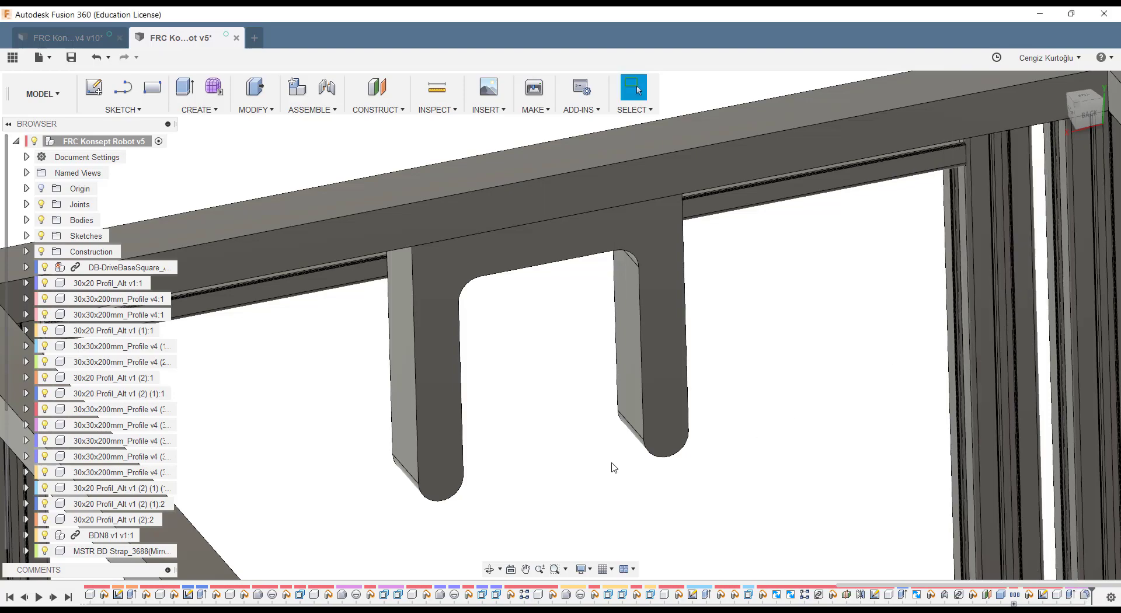
{"action": "scroll", "coordinate": [612, 466], "scroll_direction": "down", "scroll_amount": 2}
{"action": "scroll", "coordinate": [612, 466], "scroll_direction": "down", "scroll_amount": 4}
Step: Zoom out and orbit to view the whole frame, then open the INSPECT menu
{"action": "mouse_move", "coordinate": [612, 466]}
{"action": "middle_mouse_down", "text": "shift"}
{"action": "mouse_move", "coordinate": [695, 472]}
{"action": "mouse_move", "coordinate": [711, 388]}
{"action": "mouse_move", "coordinate": [666, 355]}
{"action": "mouse_move", "coordinate": [656, 360]}
{"action": "mouse_move", "coordinate": [659, 399]}
{"action": "mouse_move", "coordinate": [565, 381]}
{"action": "mouse_move", "coordinate": [604, 368]}
{"action": "middle_mouse_up", "text": "shift"}
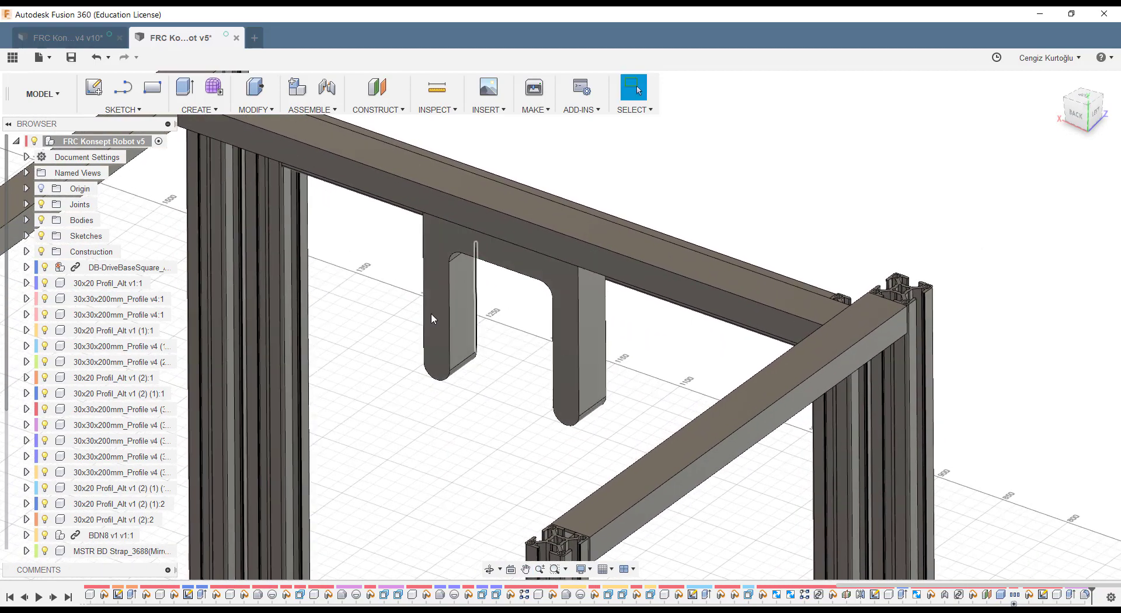
{"action": "scroll", "coordinate": [643, 390], "scroll_direction": "up", "scroll_amount": 2}
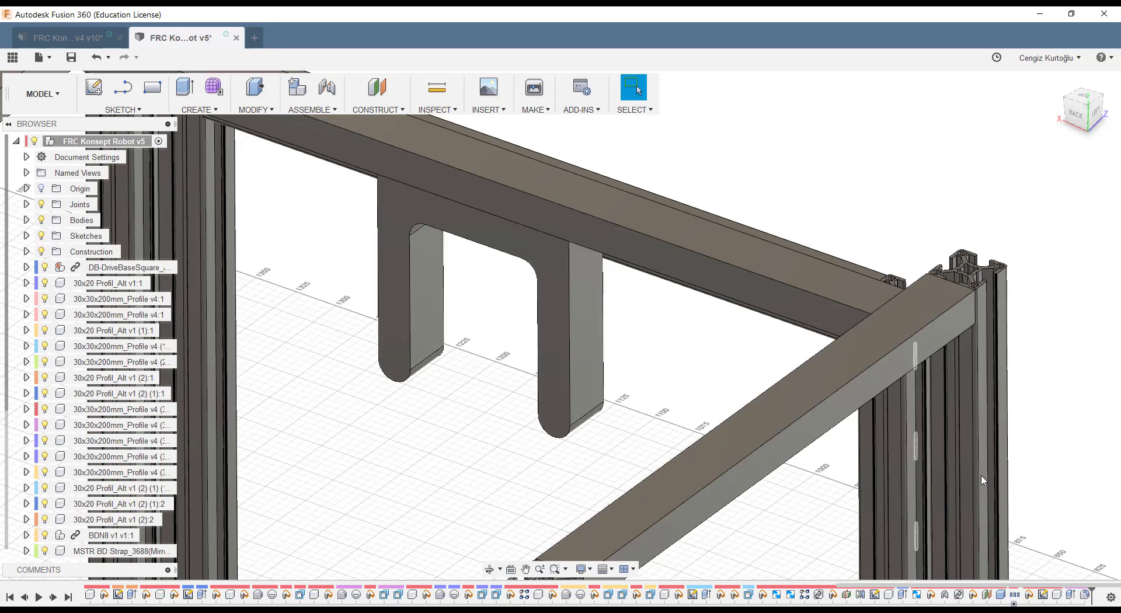
{"action": "left_click_drag", "start_coordinate": [1092, 378], "coordinate": [862, 461]}
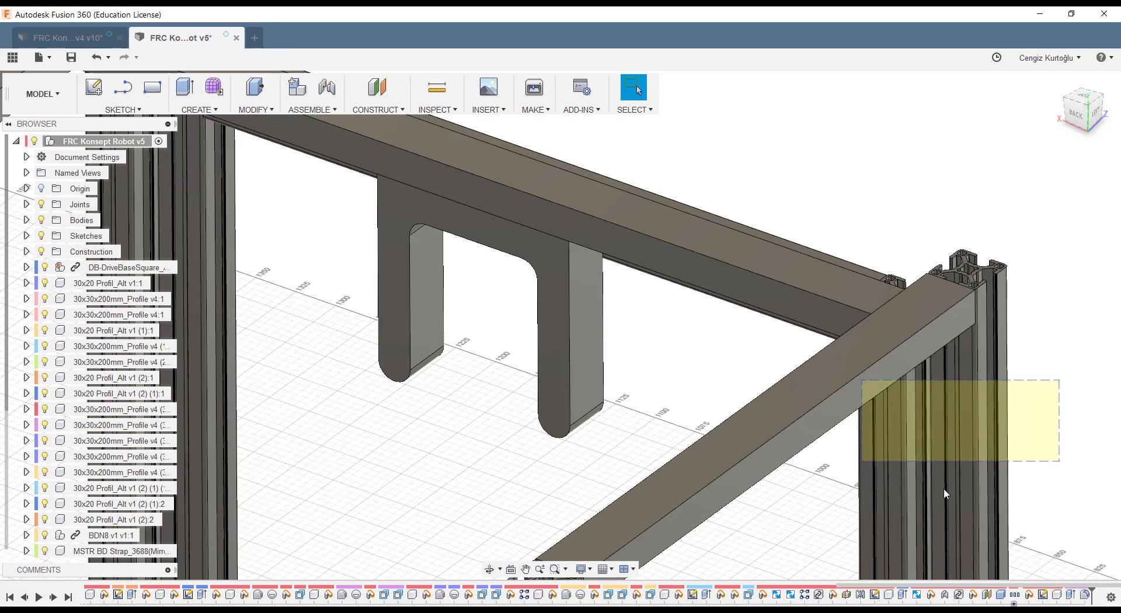
{"action": "left_click", "coordinate": [1095, 390]}
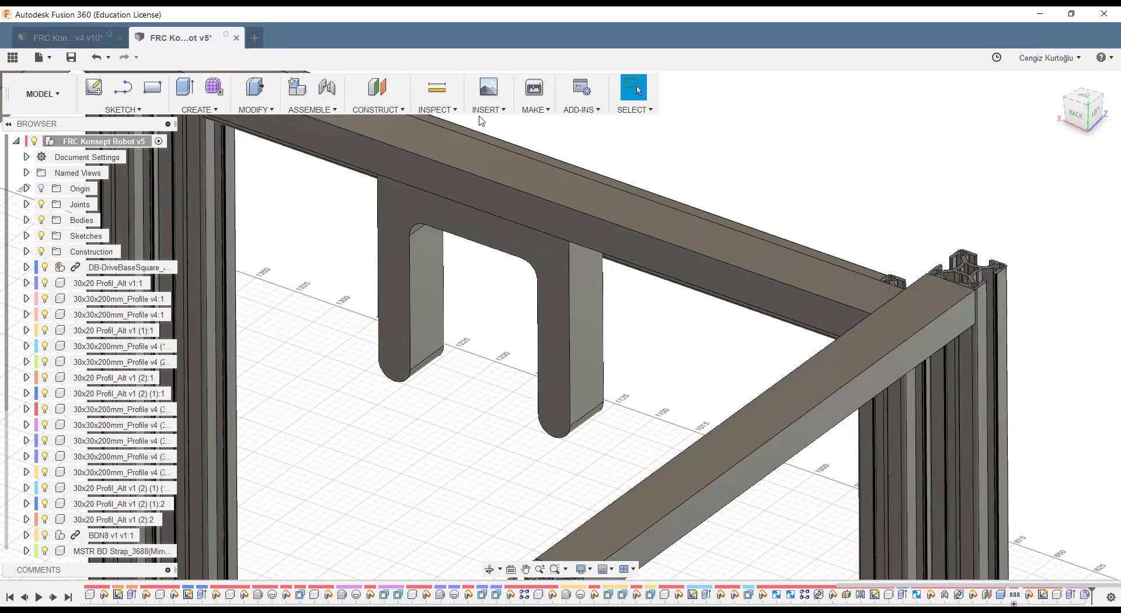
{"action": "left_click", "coordinate": [488, 109]}
{"action": "mouse_move", "coordinate": [437, 110]}
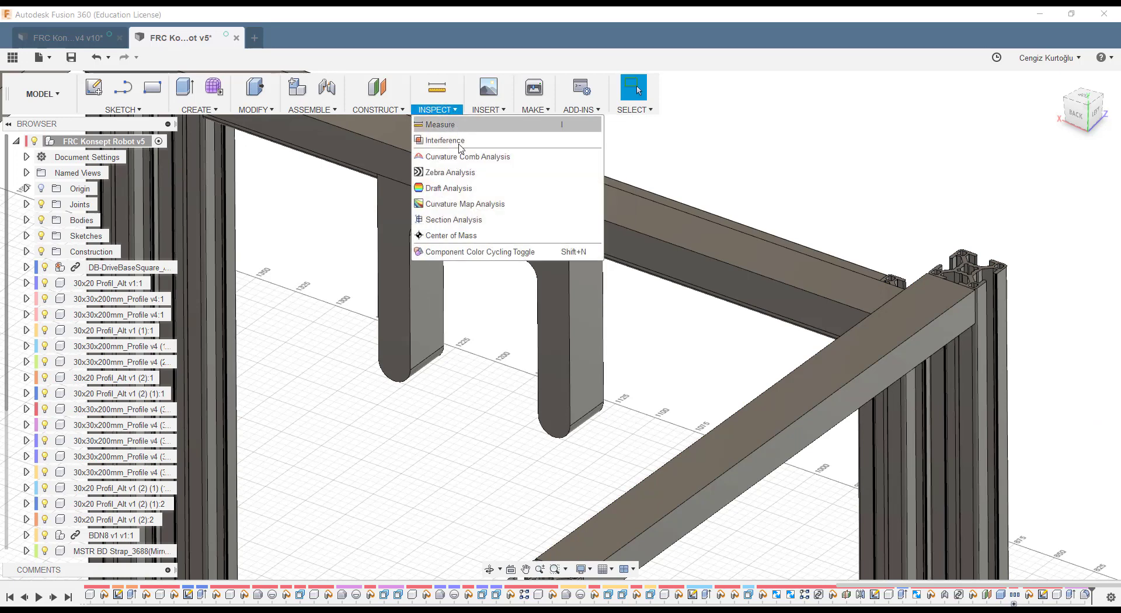
Step: Create a section analysis on the bracket face, offset 14.944 mm into the bracket
{"action": "left_click", "coordinate": [463, 225]}
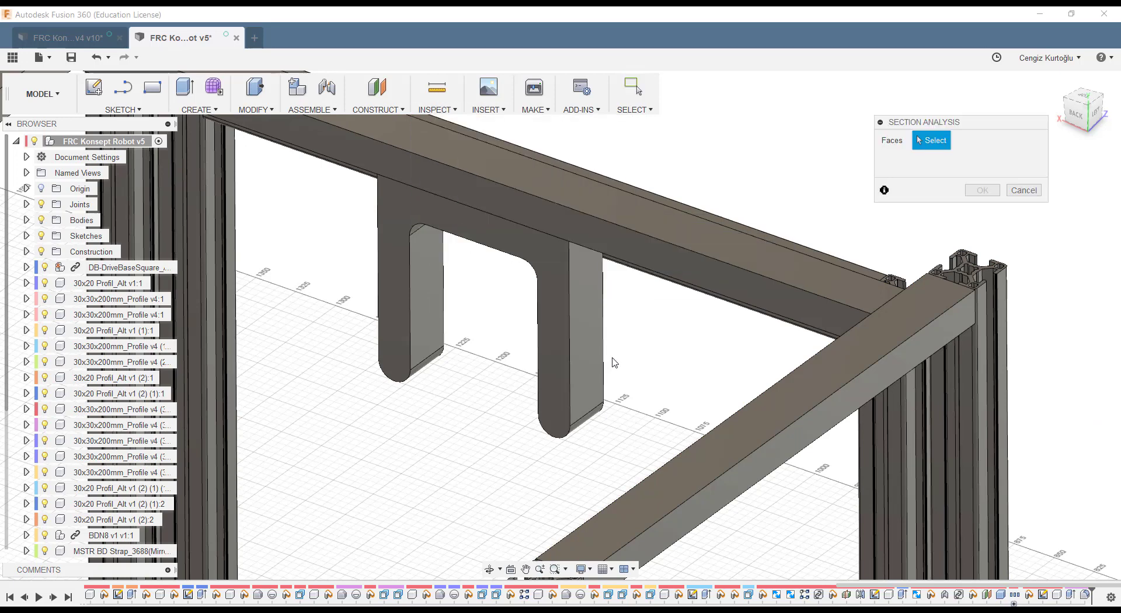
{"action": "left_click", "coordinate": [604, 308]}
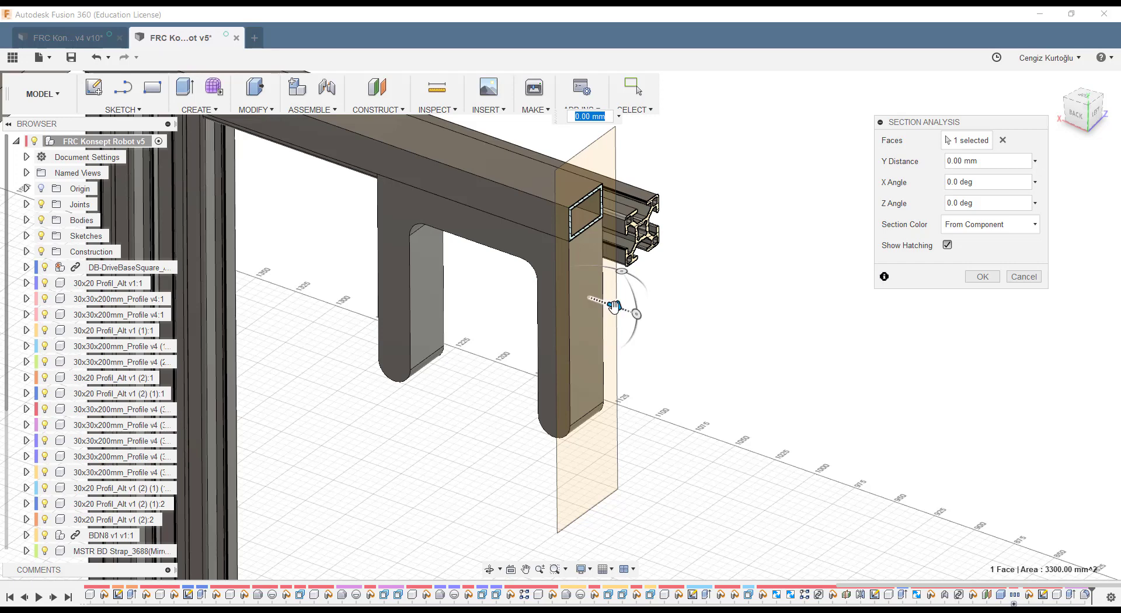
{"action": "mouse_move", "coordinate": [623, 313]}
{"action": "left_mouse_down"}
{"action": "mouse_move", "coordinate": [911, 449]}
{"action": "mouse_move", "coordinate": [654, 320]}
{"action": "mouse_move", "coordinate": [677, 340]}
{"action": "left_mouse_up"}
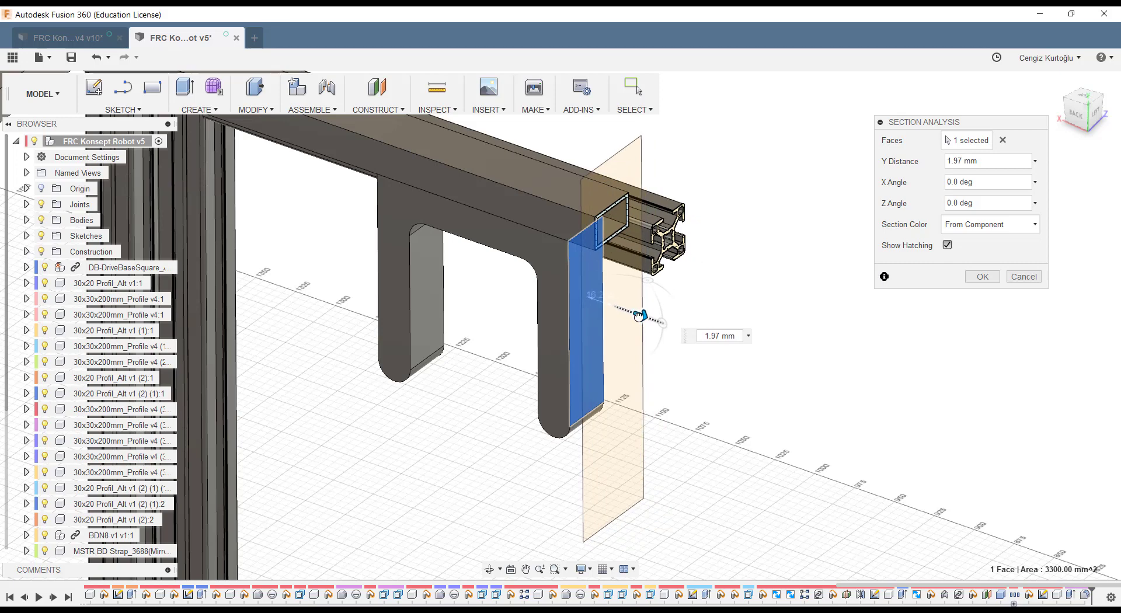
{"action": "left_click", "coordinate": [979, 280]}
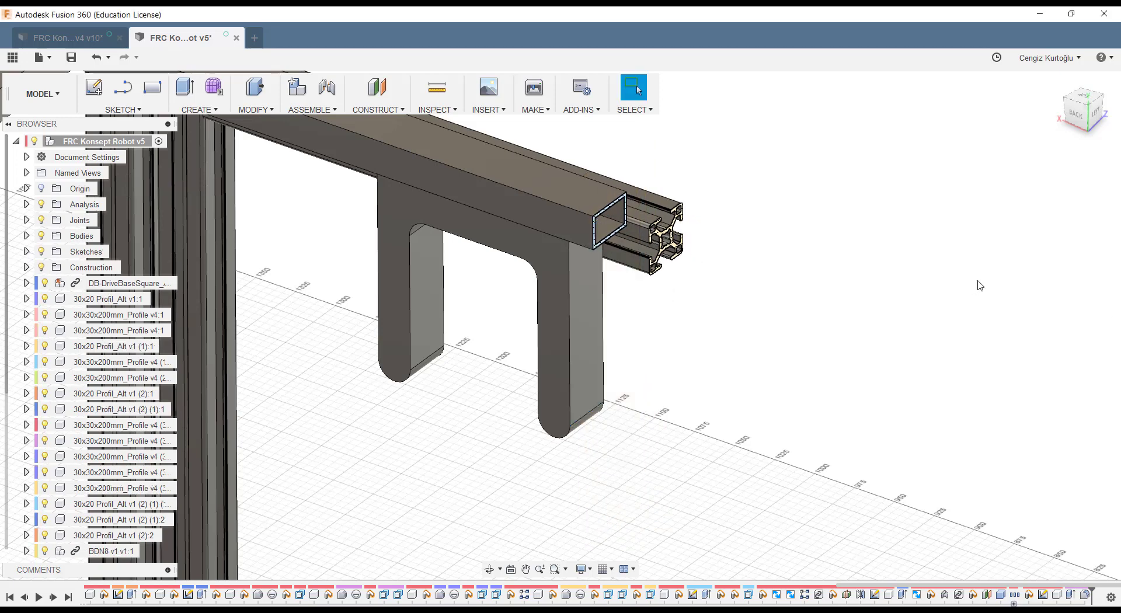
Step: Sketch a 16 mm circle on the right leg's outer face, dimensioned 35 mm above its bottom edge
{"action": "left_click", "coordinate": [41, 206]}
{"action": "left_click", "coordinate": [41, 206]}
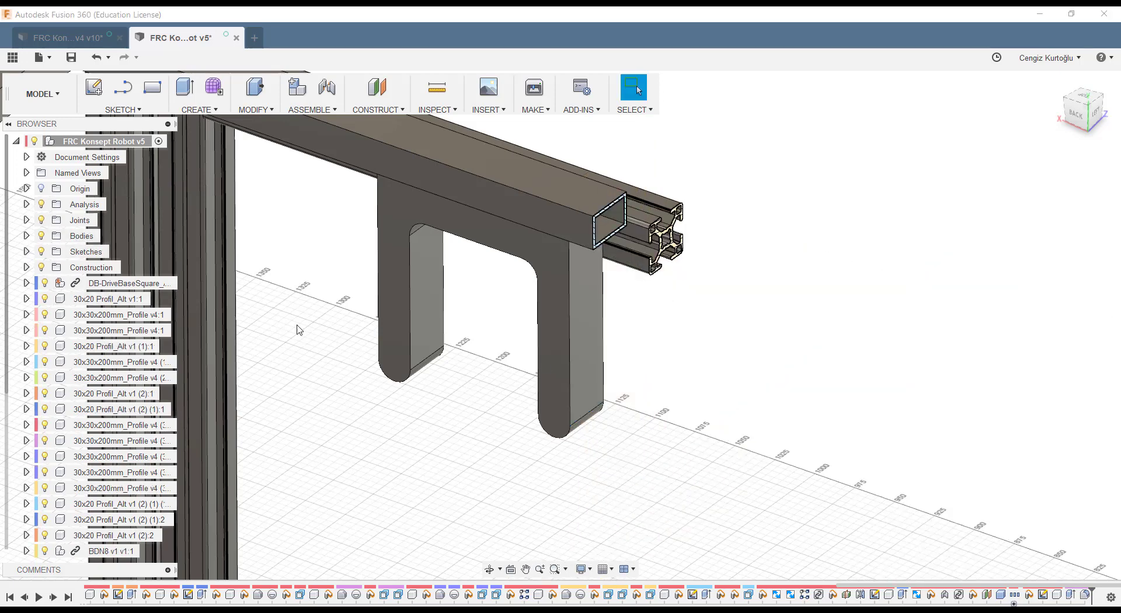
{"action": "left_click", "coordinate": [585, 317]}
{"action": "key", "text": "c"}
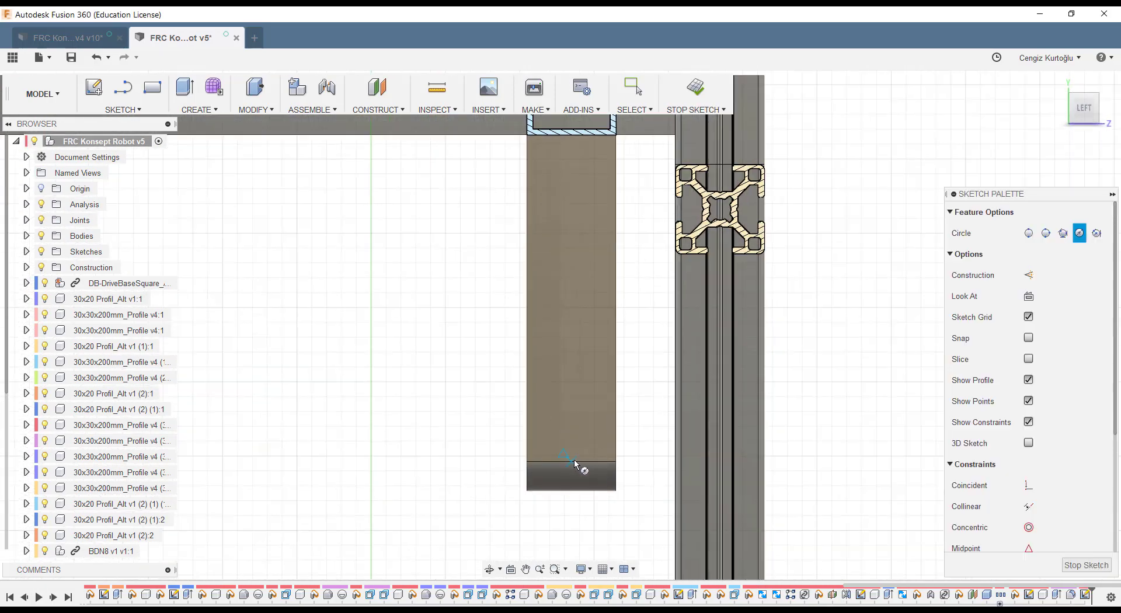
{"action": "left_click", "coordinate": [572, 351]}
{"action": "type", "text": "16"}
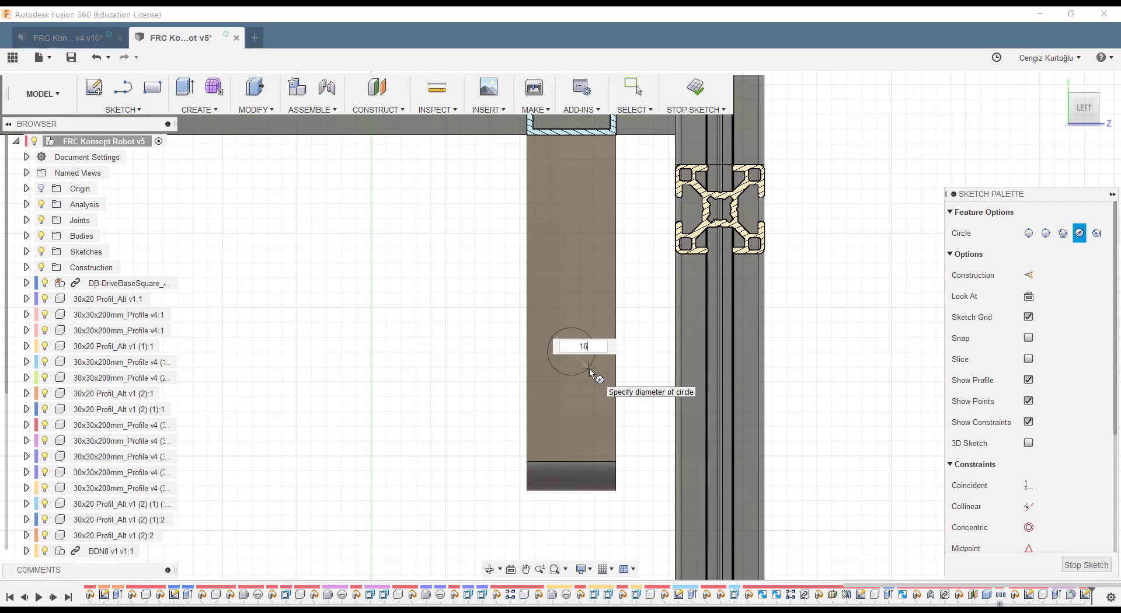
{"action": "key", "text": "Return"}
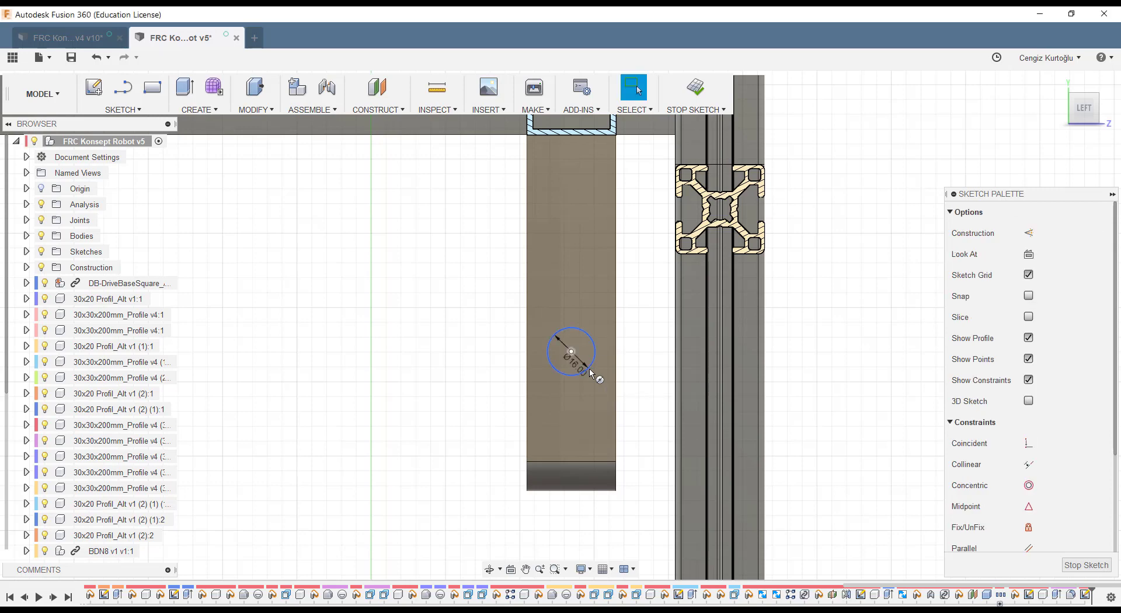
{"action": "left_click", "coordinate": [571, 352]}
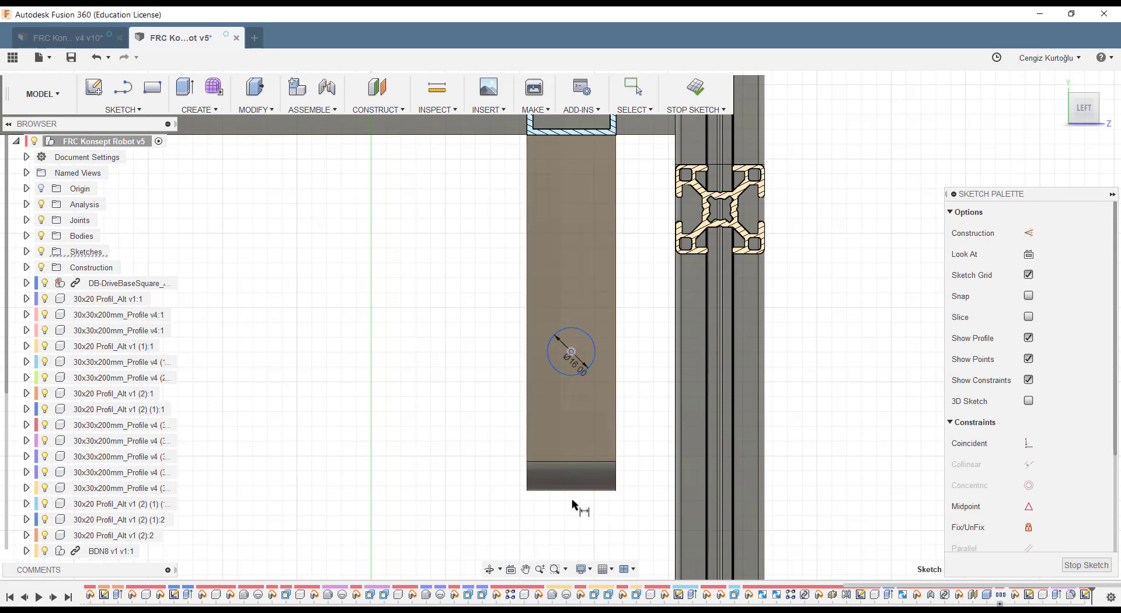
{"action": "left_click", "coordinate": [578, 461]}
{"action": "left_click", "coordinate": [494, 420]}
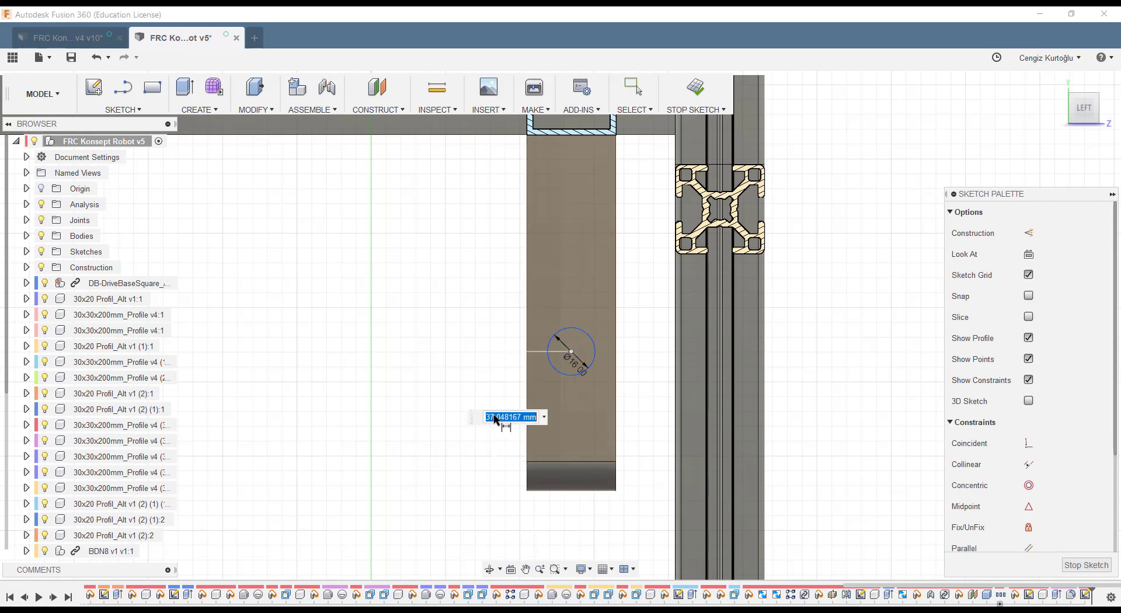
{"action": "type", "text": "35"}
{"action": "key", "text": "Return"}
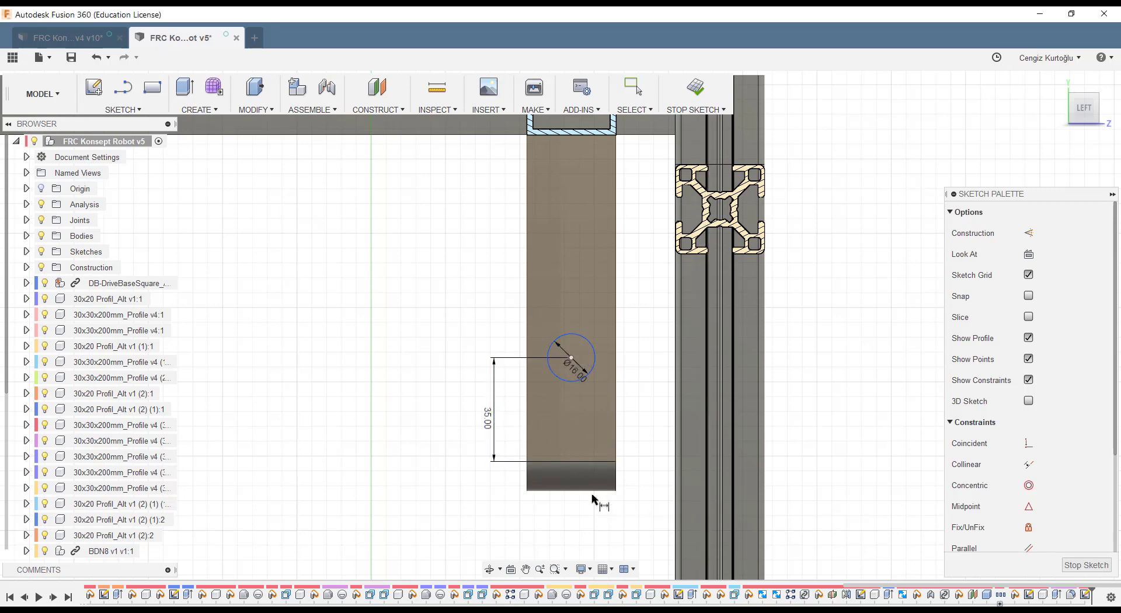
Step: Add a vertical construction line from the bottom-edge midpoint up through the circle, then start Extrude
{"action": "key", "text": "l"}
{"action": "left_click", "coordinate": [571, 461]}
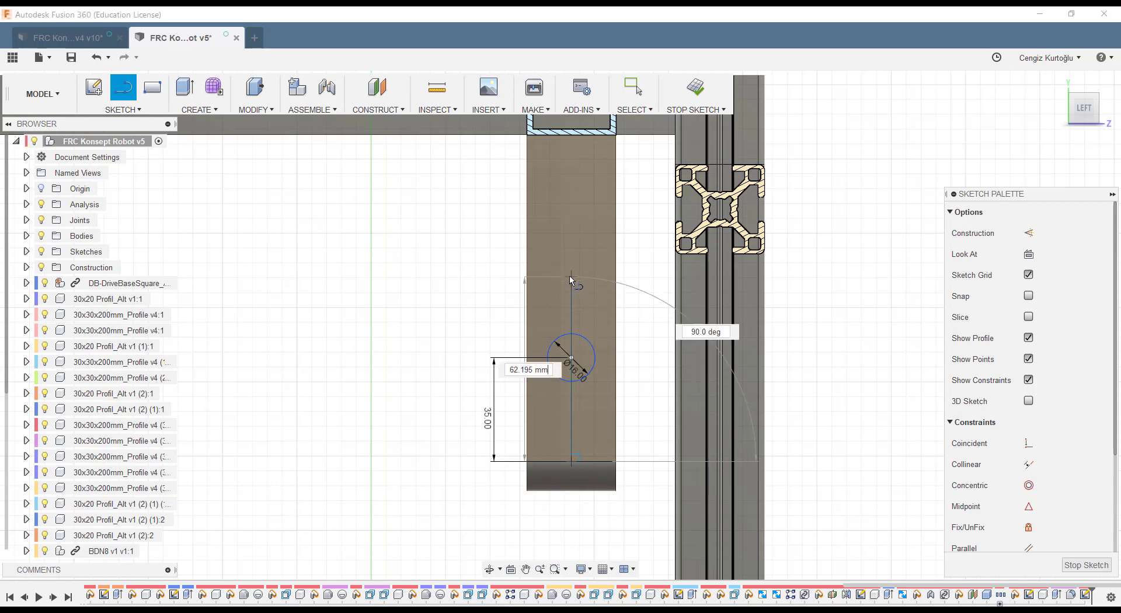
{"action": "left_click", "coordinate": [571, 276]}
{"action": "key", "text": "Escape"}
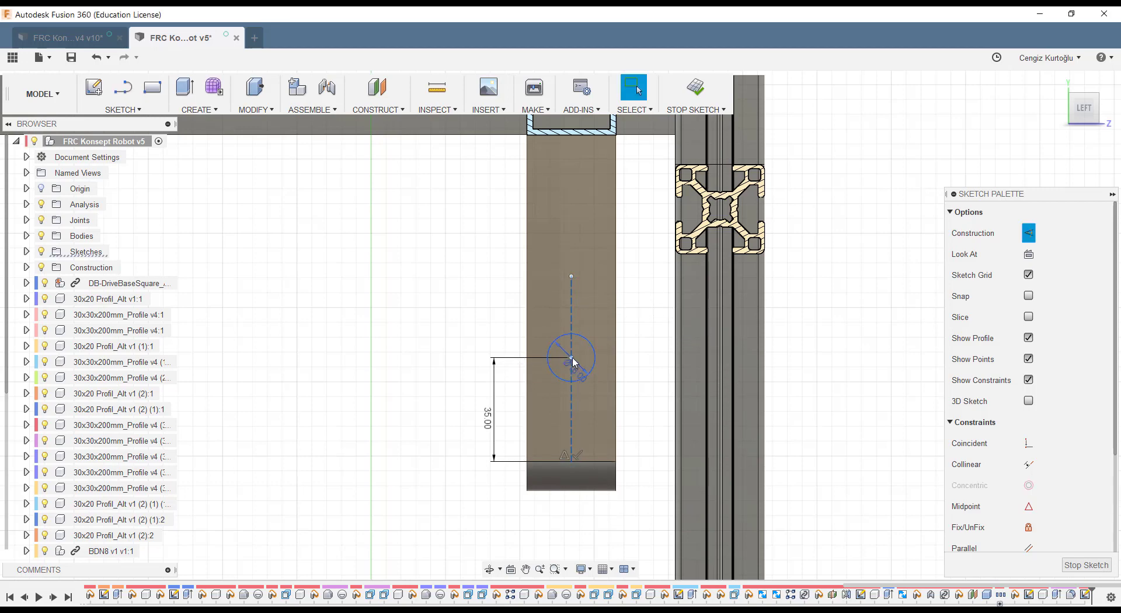
{"action": "key", "text": "d"}
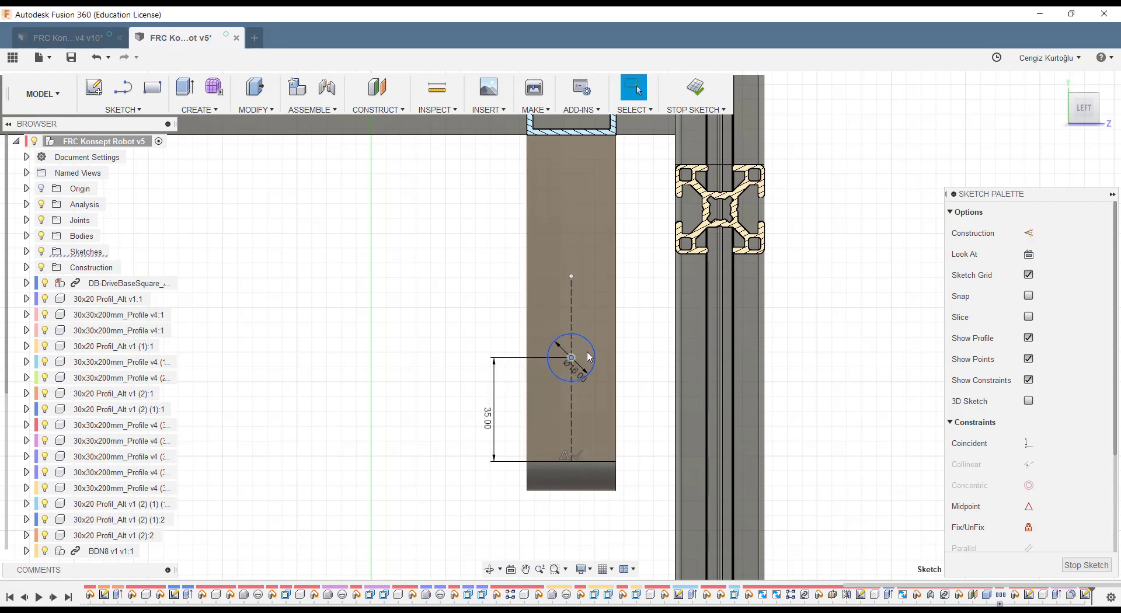
{"action": "key", "text": "Escape"}
{"action": "key", "text": "e"}
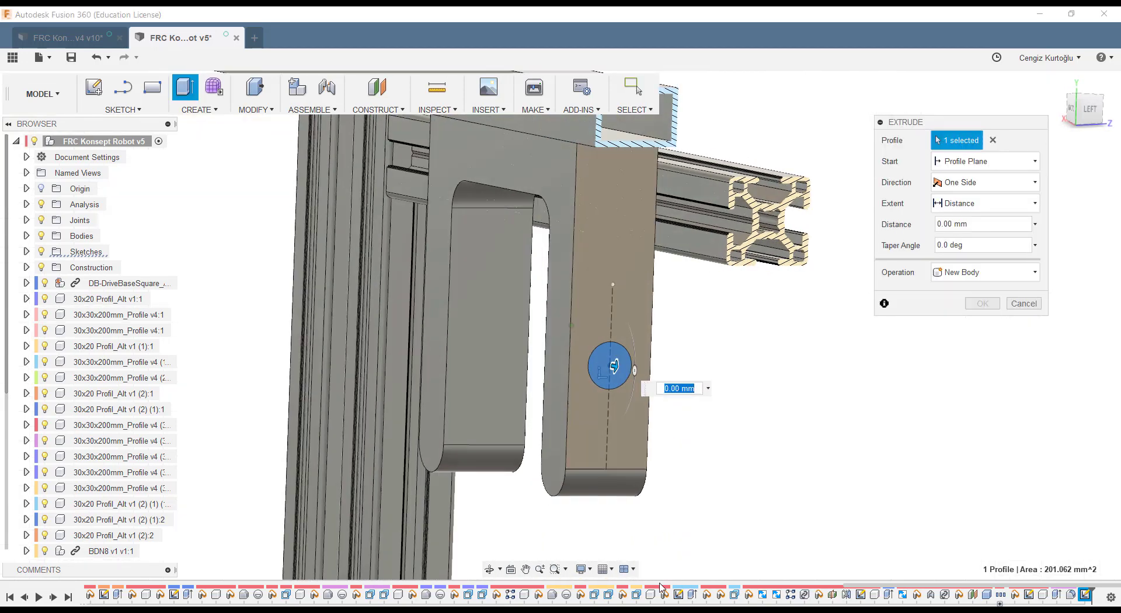
Step: Cut the 16 mm circle through both bracket legs, then pick the outer plate's face
{"action": "left_click_drag", "start_coordinate": [642, 360], "coordinate": [326, 340]}
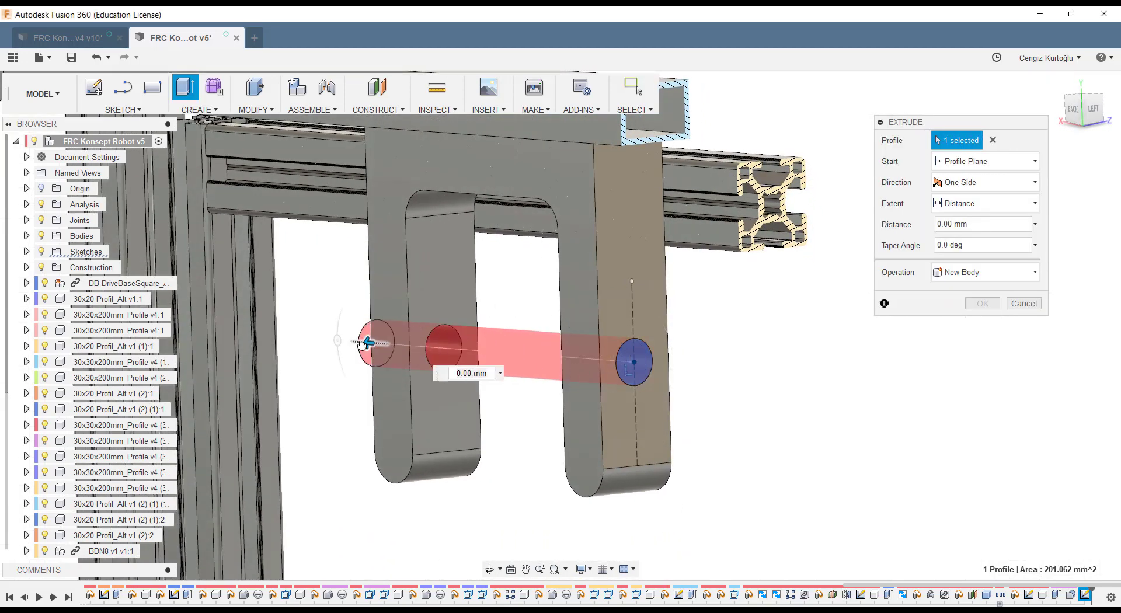
{"action": "key", "text": "Return"}
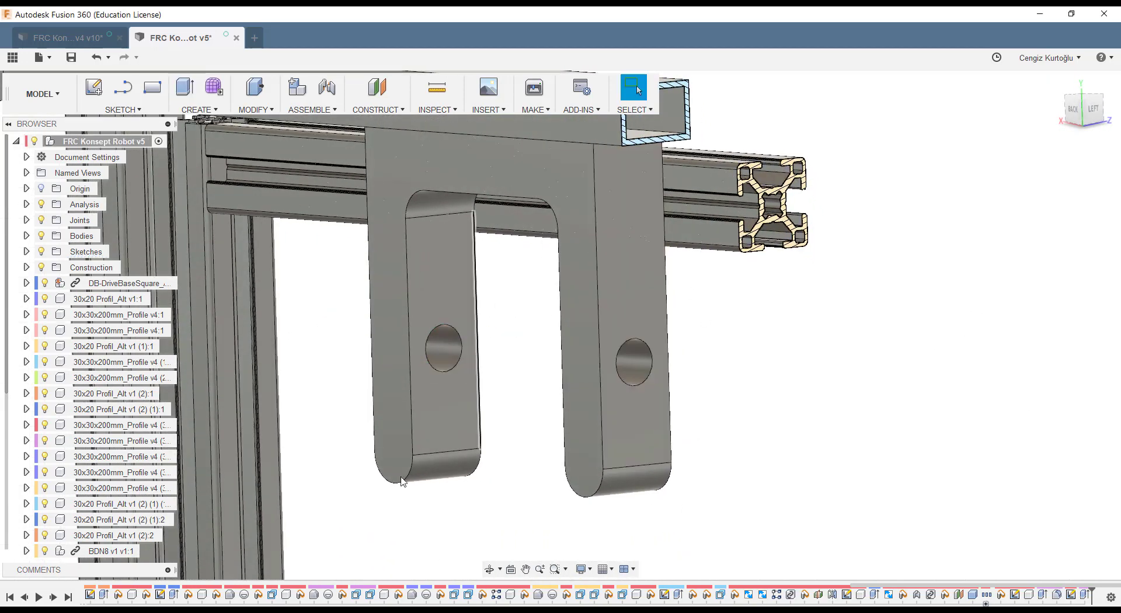
{"action": "middle_click_drag", "start_coordinate": [749, 469], "coordinate": [750, 444], "text": "shift"}
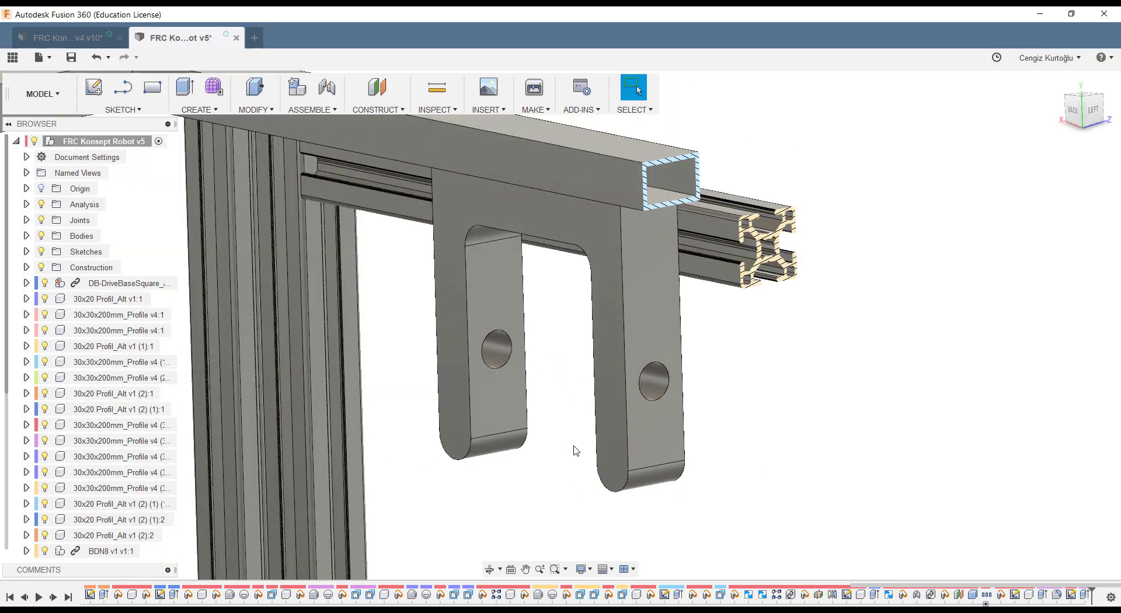
{"action": "scroll", "coordinate": [631, 426], "scroll_direction": "up", "scroll_amount": 3}
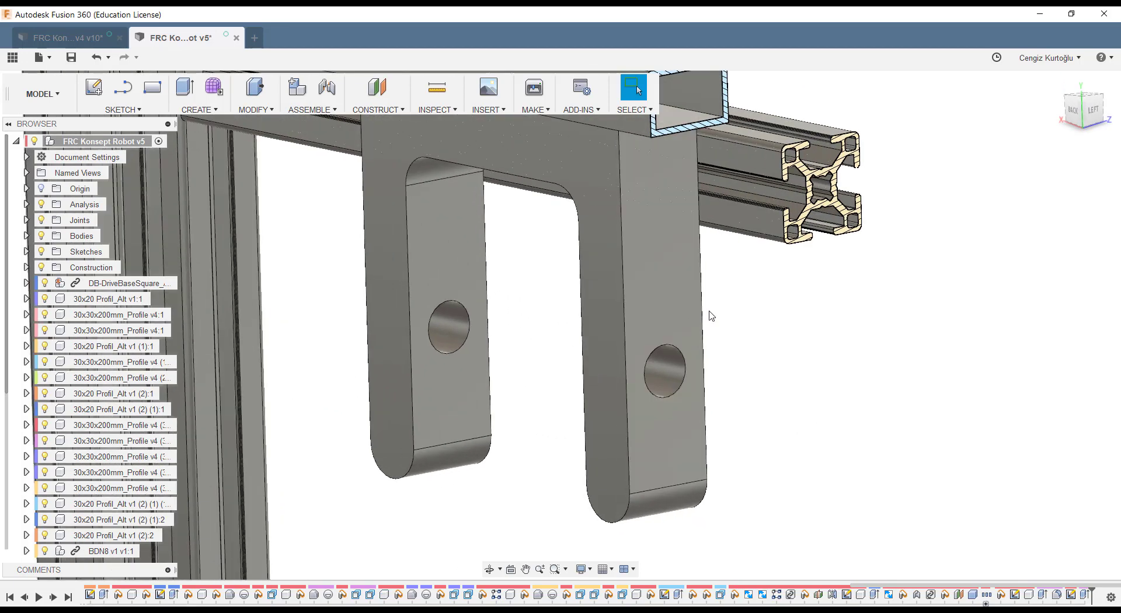
{"action": "left_click", "coordinate": [681, 427]}
Step: Draw a 15 mm circle centred on the outer plate's hole
{"action": "key", "text": "c"}
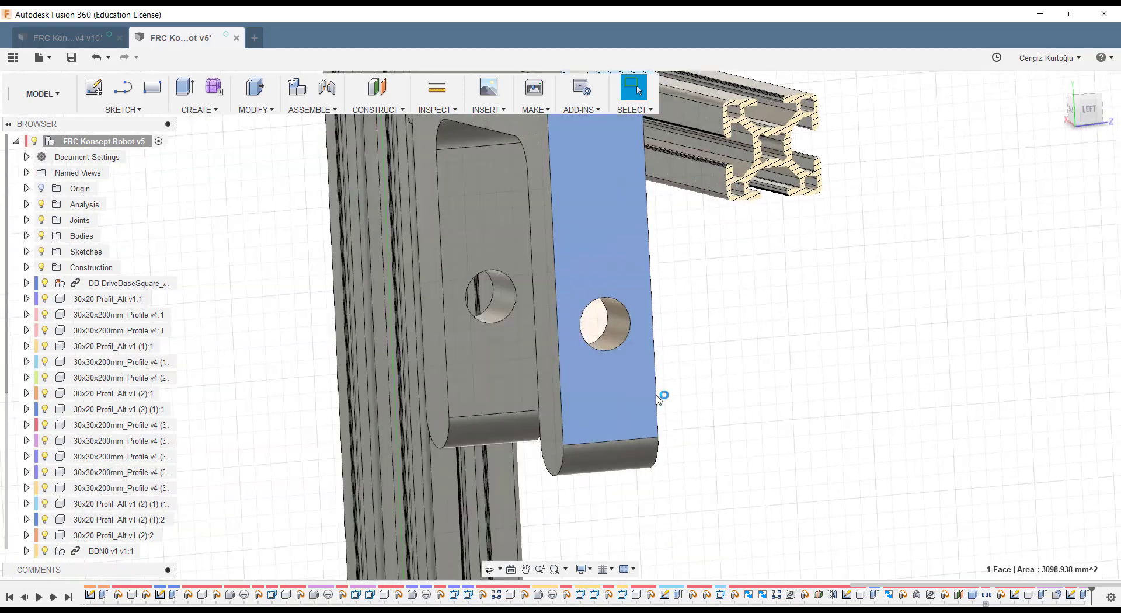
{"action": "left_click", "coordinate": [543, 270]}
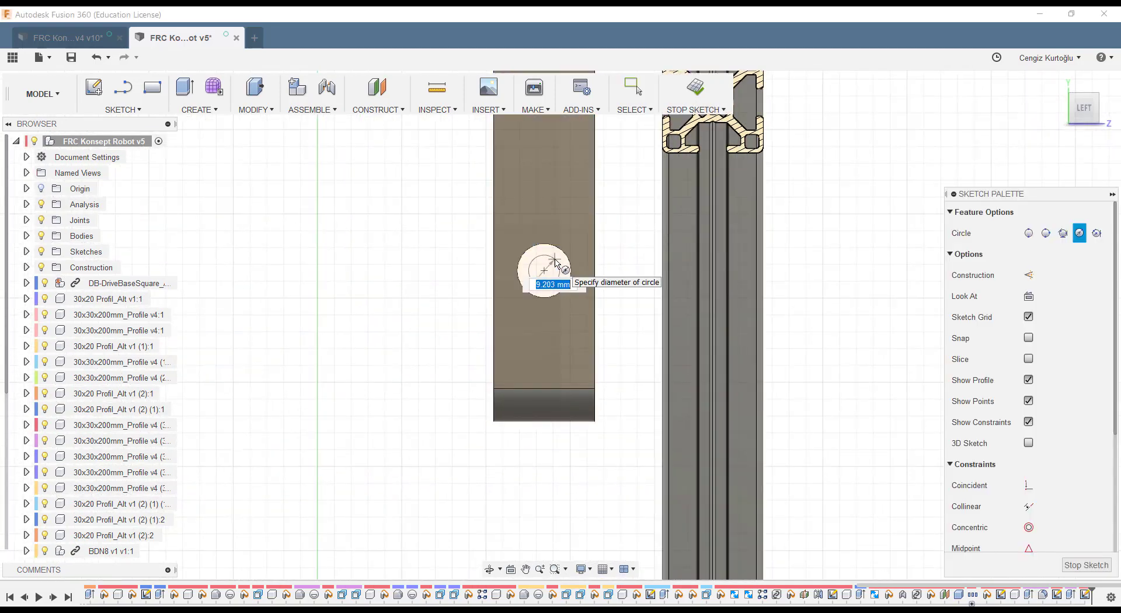
{"action": "key", "text": "Return"}
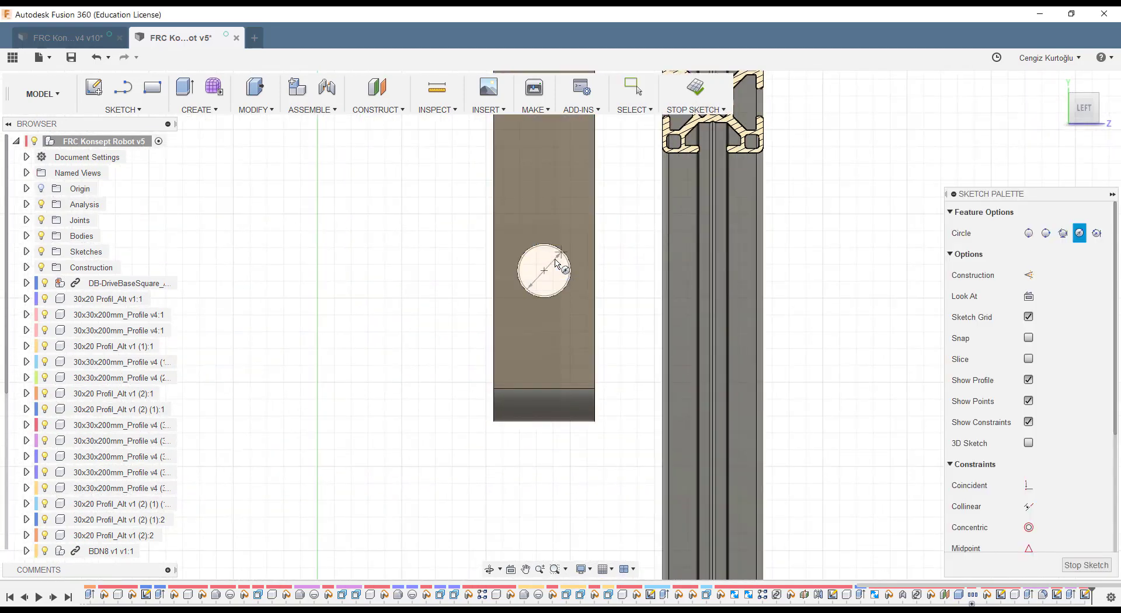
{"action": "key", "text": "Escape"}
{"action": "left_click", "coordinate": [556, 284]}
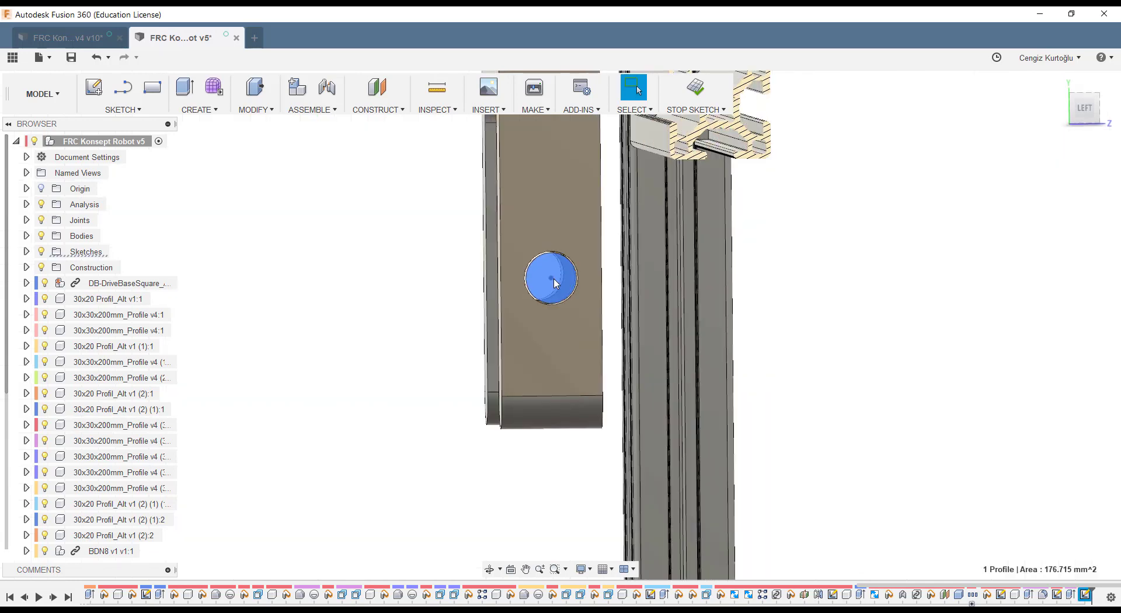
Step: Extrude the circle -120 mm as a new component, forming an axle through both legs
{"action": "key", "text": "e"}
{"action": "left_click_drag", "start_coordinate": [671, 371], "coordinate": [419, 321]}
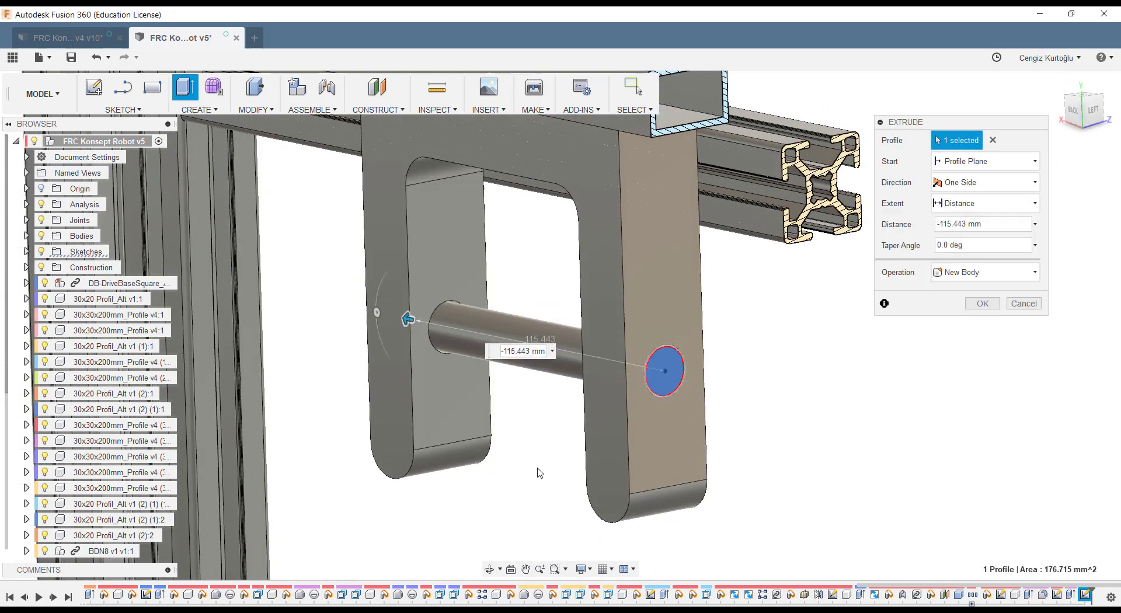
{"action": "type", "text": "-120"}
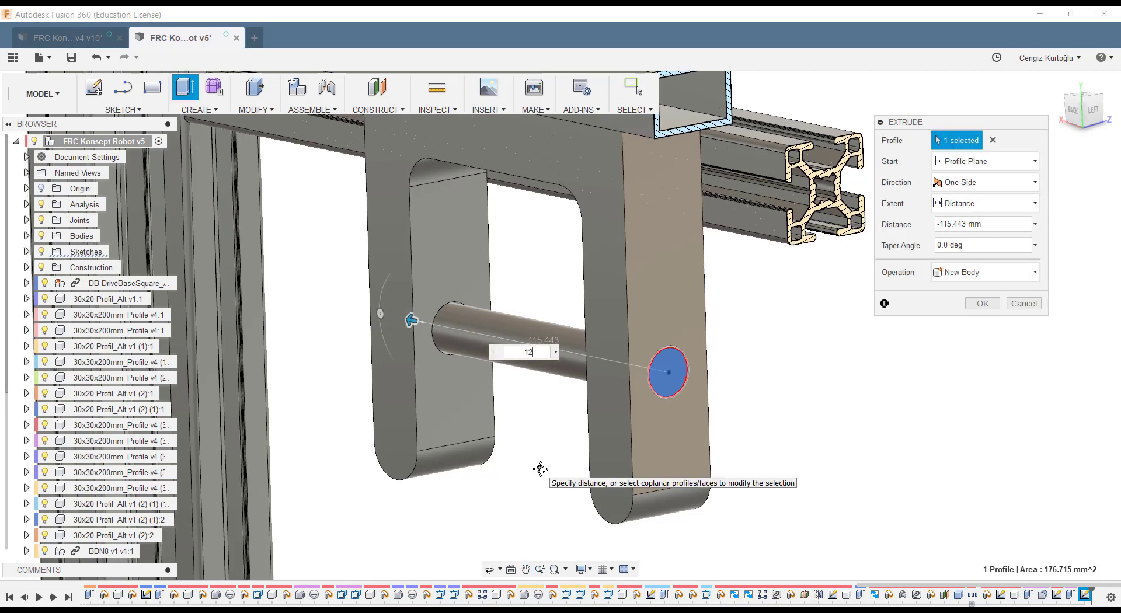
{"action": "left_click", "coordinate": [1014, 275]}
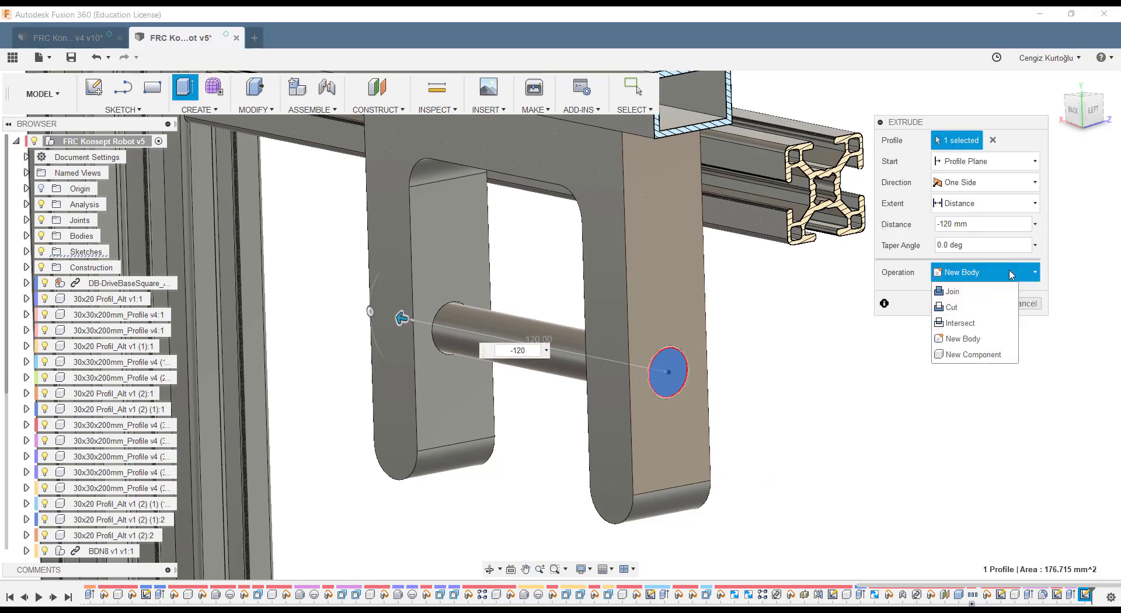
{"action": "left_click", "coordinate": [966, 361]}
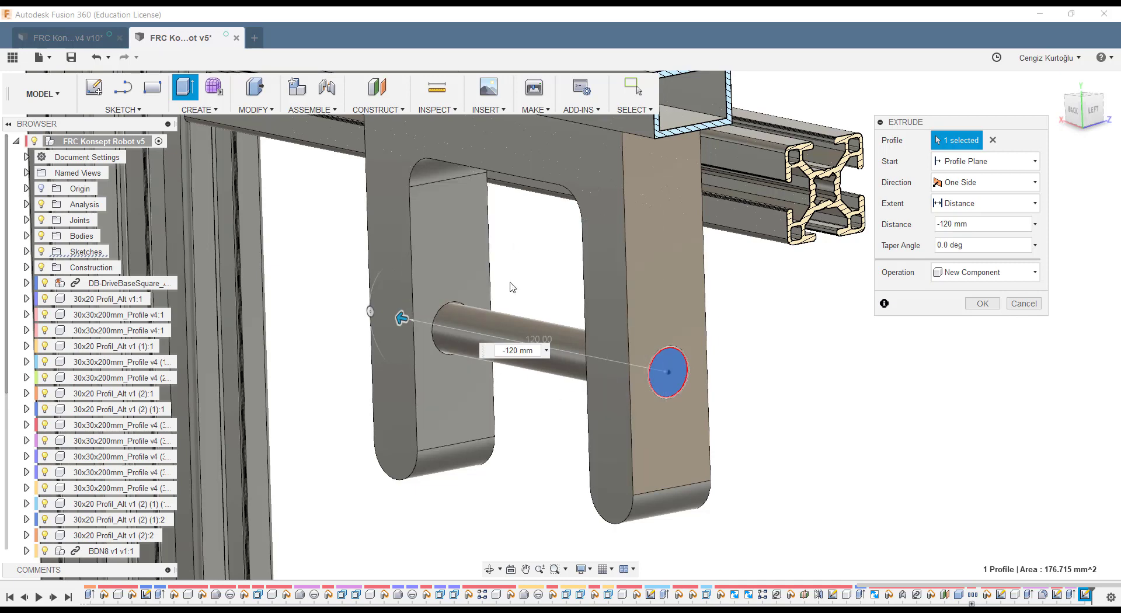
{"action": "left_click", "coordinate": [983, 304]}
{"action": "scroll", "coordinate": [777, 429], "scroll_direction": "down", "scroll_amount": 3}
{"action": "scroll", "coordinate": [789, 405], "scroll_direction": "down", "scroll_amount": 2}
Step: Orbit, pan and zoom around the robot to inspect the motor's output shaft
{"action": "scroll", "coordinate": [739, 342], "scroll_direction": "down", "scroll_amount": 2}
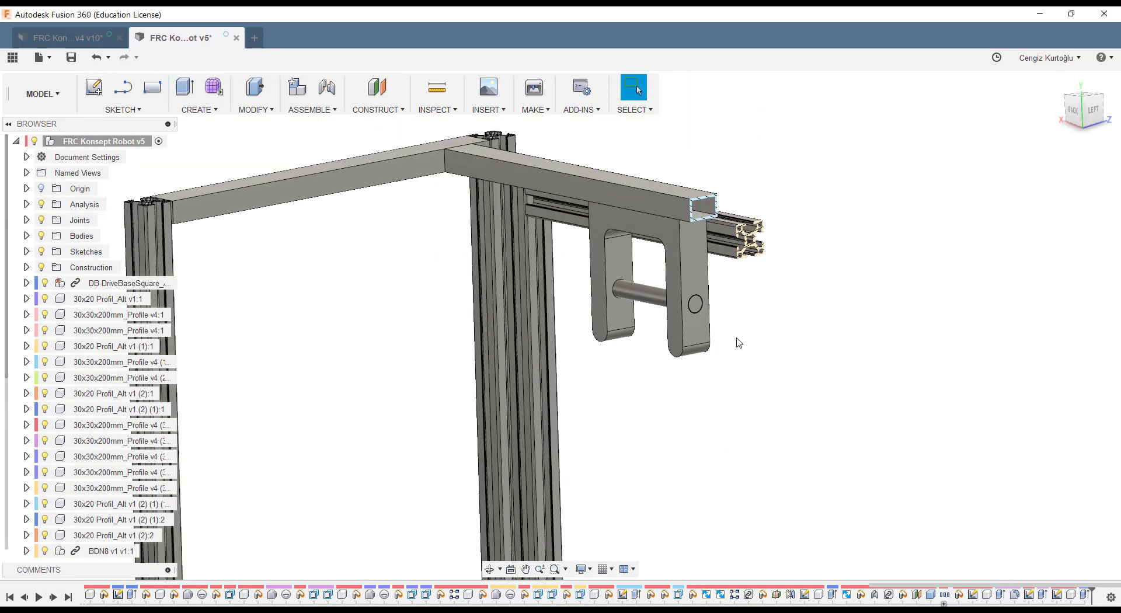
{"action": "middle_click_drag", "start_coordinate": [738, 343], "coordinate": [651, 268], "text": "shift"}
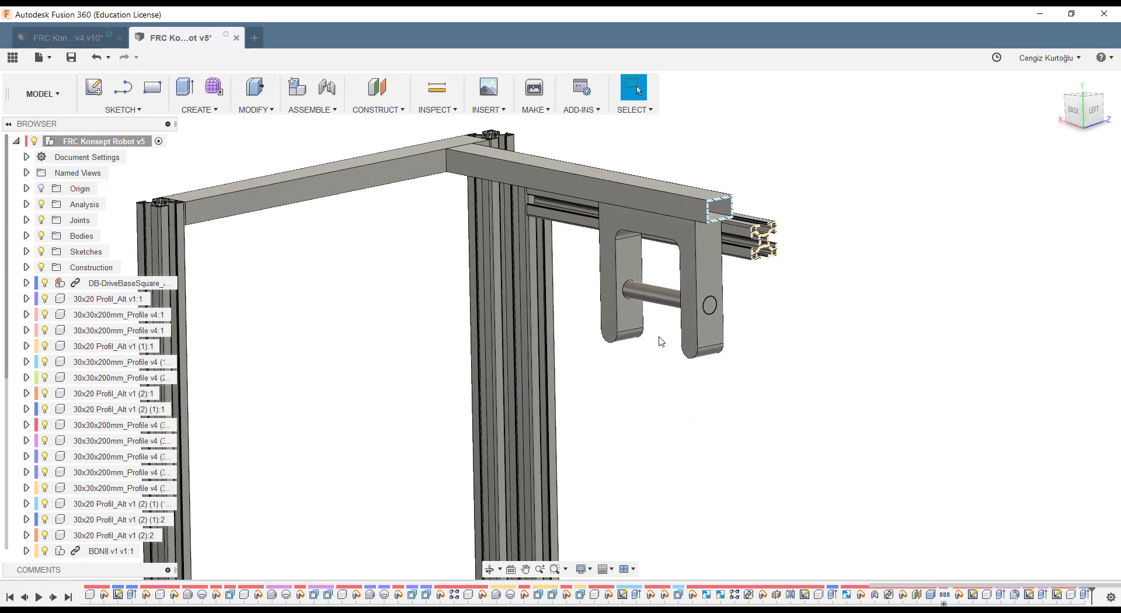
{"action": "middle_click_drag", "start_coordinate": [662, 342], "coordinate": [594, 436], "text": "shift"}
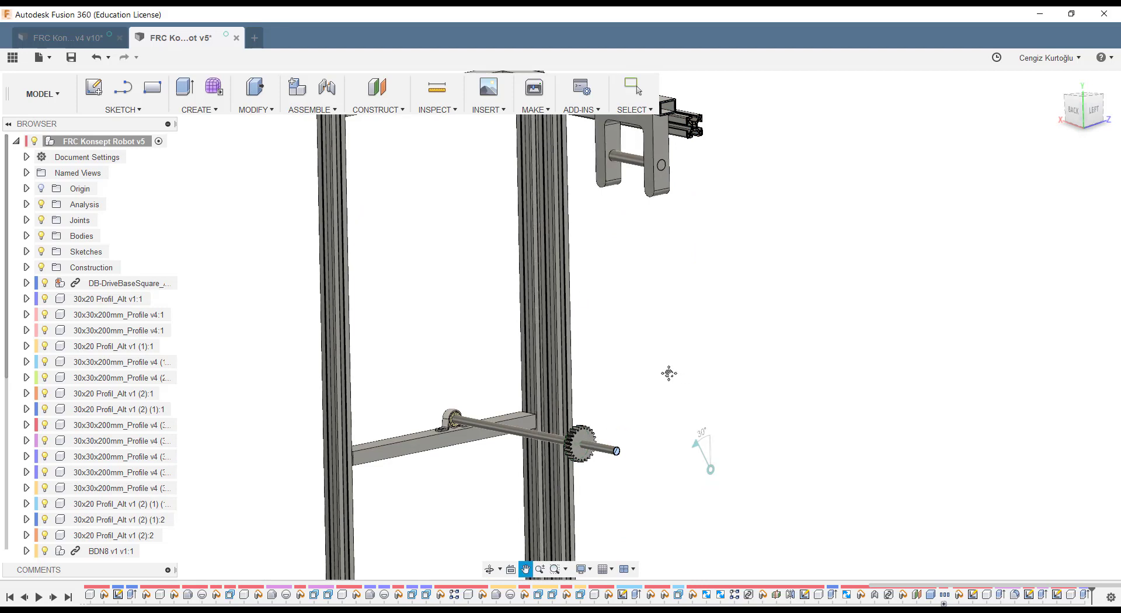
{"action": "middle_click_drag", "start_coordinate": [669, 373], "coordinate": [667, 376]}
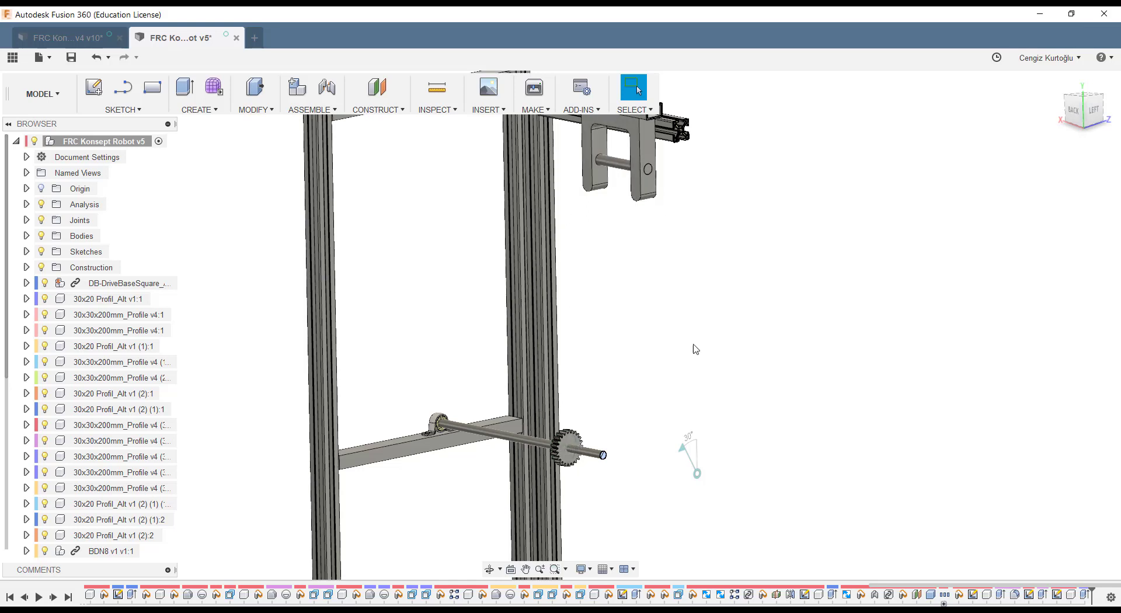
{"action": "middle_click_drag", "start_coordinate": [689, 407], "coordinate": [687, 400]}
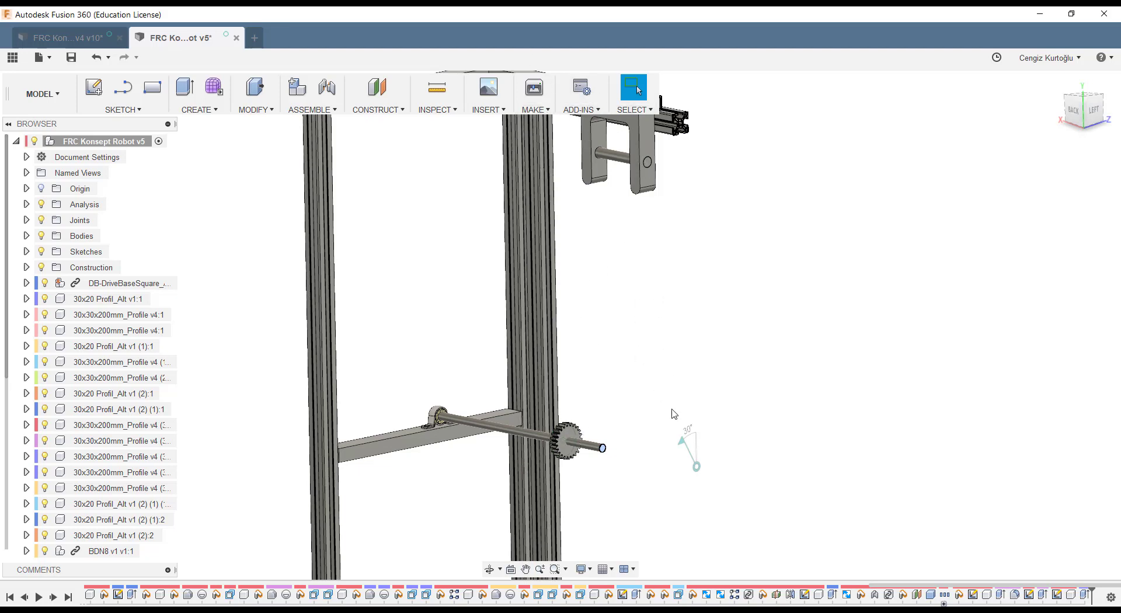
{"action": "scroll", "coordinate": [672, 413], "scroll_direction": "down", "scroll_amount": 3}
{"action": "middle_click_drag", "start_coordinate": [639, 474], "coordinate": [615, 298]}
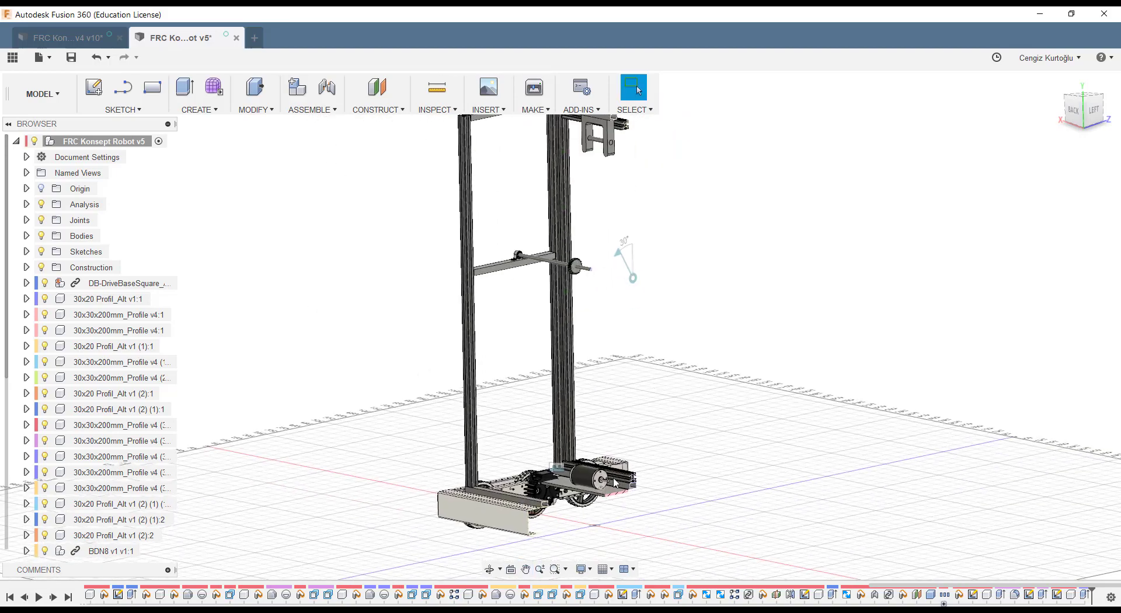
{"action": "scroll", "coordinate": [595, 499], "scroll_direction": "up", "scroll_amount": 2}
{"action": "scroll", "coordinate": [602, 491], "scroll_direction": "up", "scroll_amount": 2}
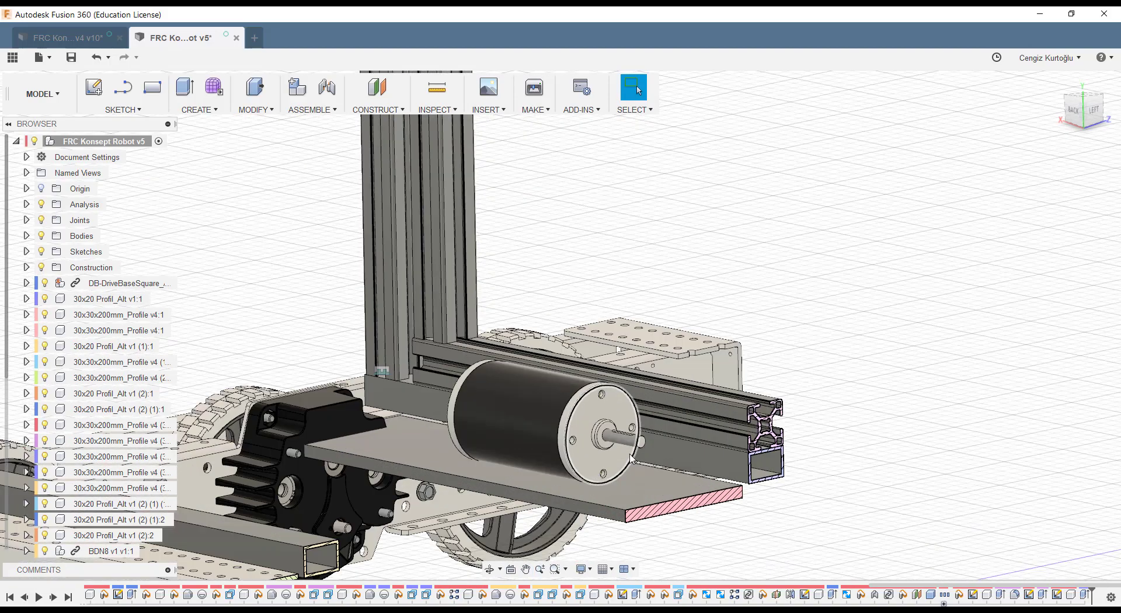
{"action": "scroll", "coordinate": [619, 467], "scroll_direction": "up", "scroll_amount": 3}
{"action": "scroll", "coordinate": [659, 431], "scroll_direction": "up", "scroll_amount": 2}
{"action": "scroll", "coordinate": [659, 432], "scroll_direction": "up", "scroll_amount": 3}
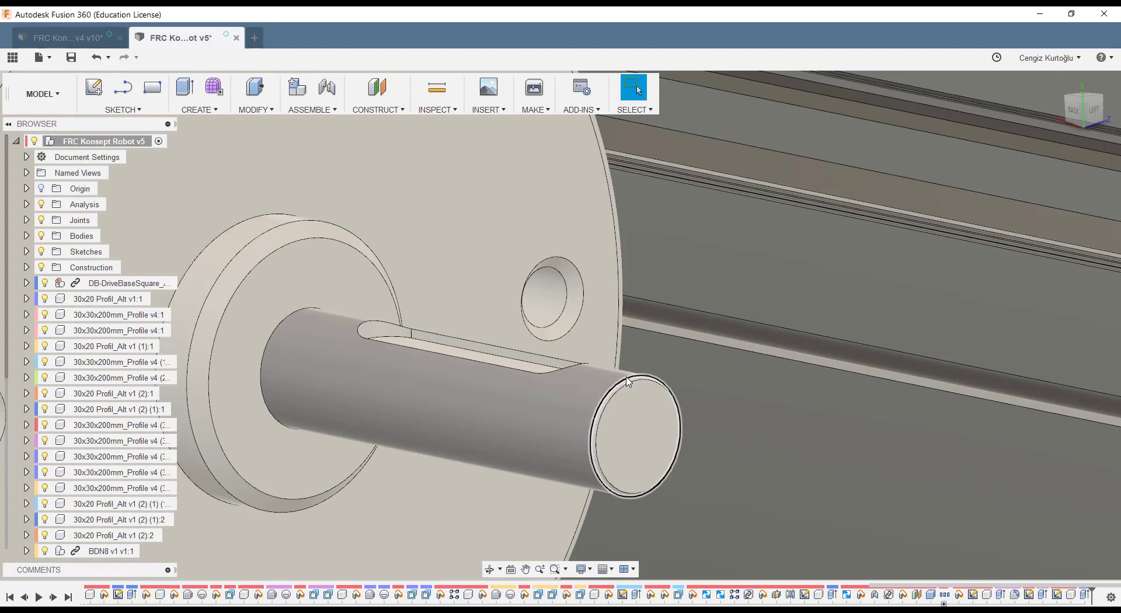
{"action": "scroll", "coordinate": [628, 381], "scroll_direction": "down", "scroll_amount": 5}
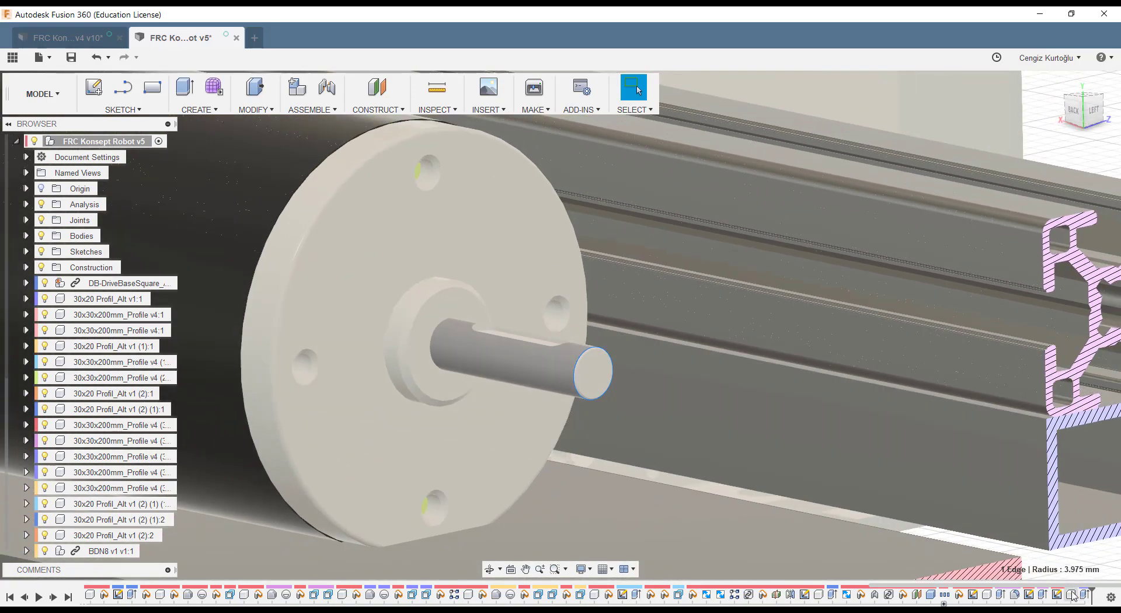
{"action": "scroll", "coordinate": [684, 506], "scroll_direction": "down", "scroll_amount": 2}
{"action": "scroll", "coordinate": [684, 506], "scroll_direction": "down", "scroll_amount": 3}
{"action": "scroll", "coordinate": [684, 506], "scroll_direction": "down", "scroll_amount": 2}
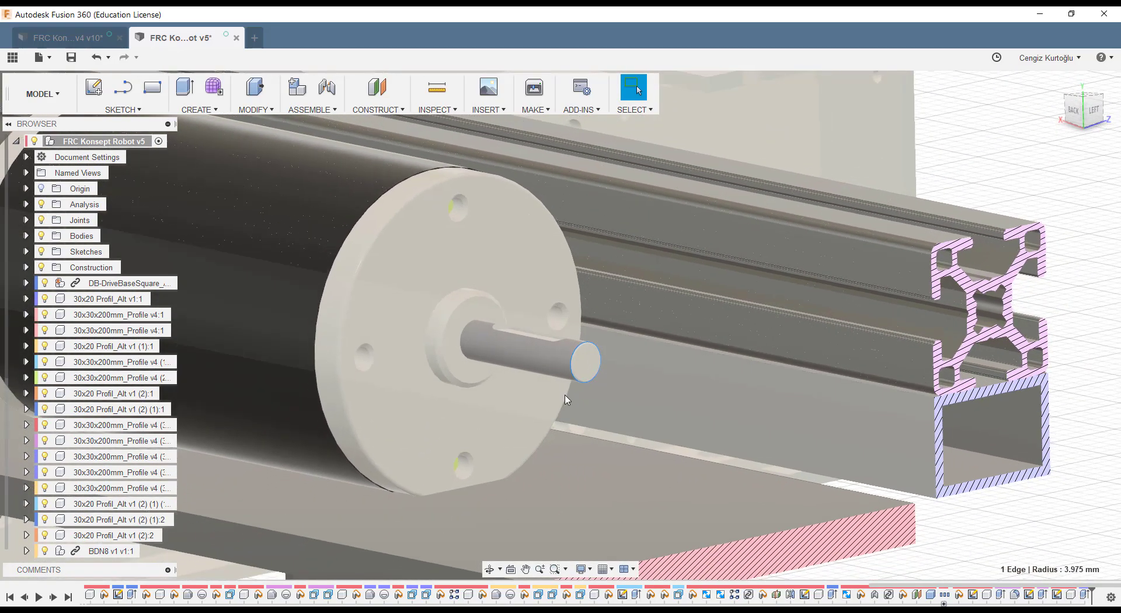
{"action": "scroll", "coordinate": [684, 506], "scroll_direction": "down", "scroll_amount": 3}
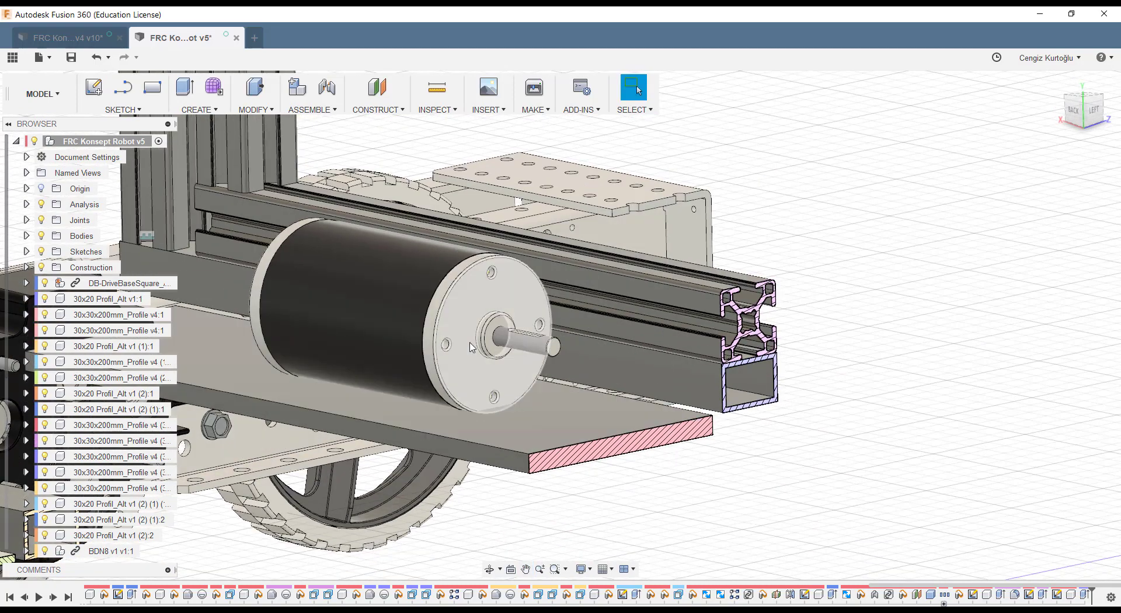
{"action": "scroll", "coordinate": [475, 395], "scroll_direction": "down", "scroll_amount": 3}
{"action": "middle_click_drag", "start_coordinate": [475, 375], "coordinate": [475, 403]}
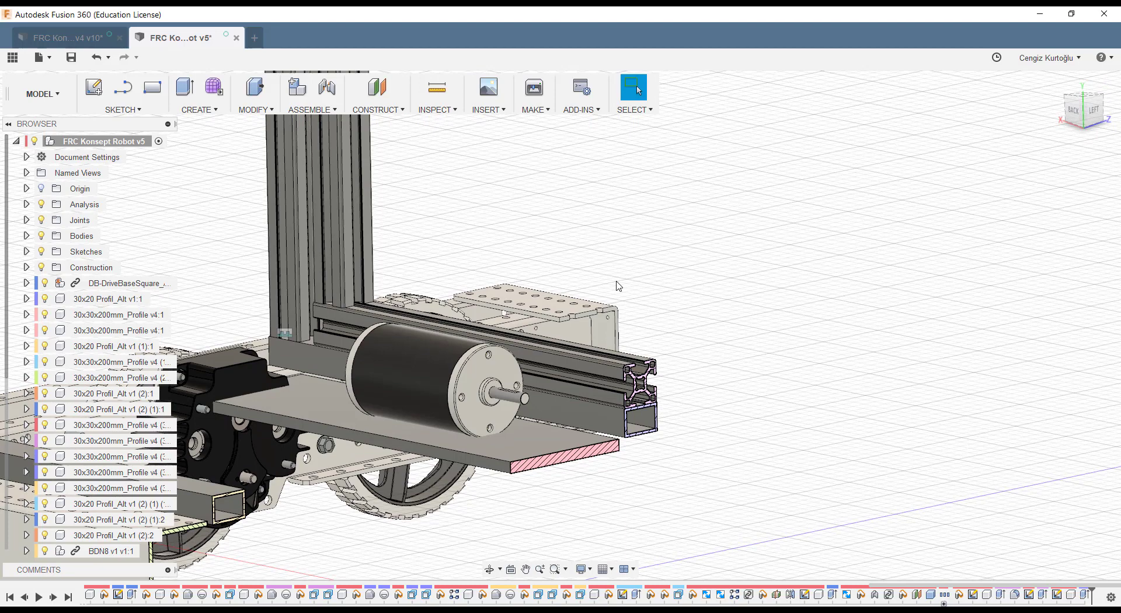
{"action": "scroll", "coordinate": [108, 543], "scroll_direction": "down", "scroll_amount": 3}
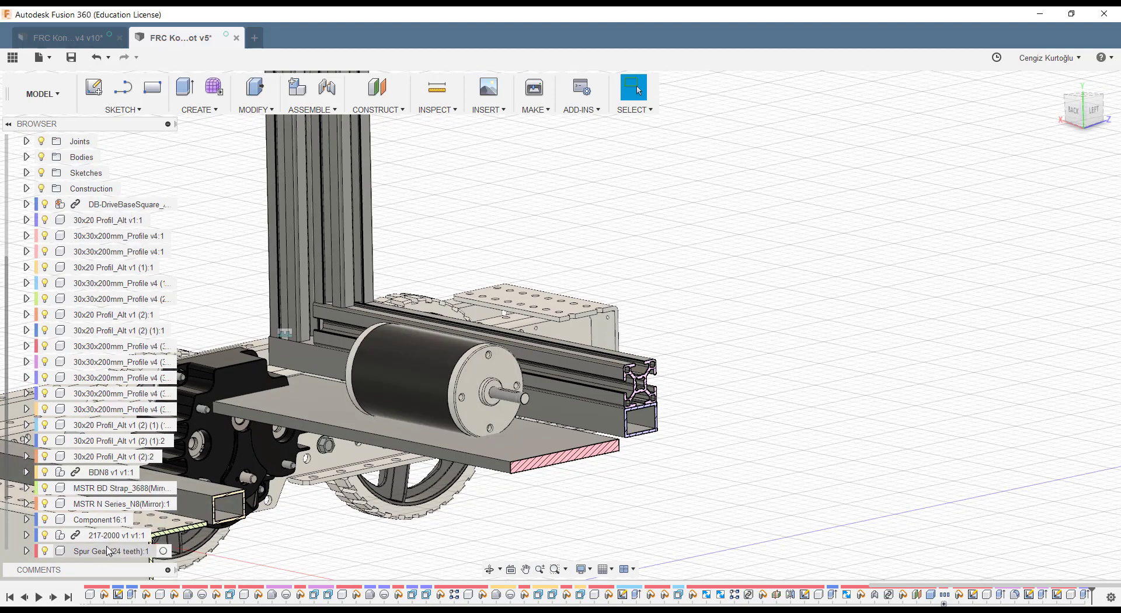
Step: Select Spur Gear (24 teeth):1 in the Browser and frame it on the upper axle
{"action": "left_click", "coordinate": [109, 552]}
{"action": "scroll", "coordinate": [527, 442], "scroll_direction": "down", "scroll_amount": 2}
{"action": "scroll", "coordinate": [528, 443], "scroll_direction": "down", "scroll_amount": 3}
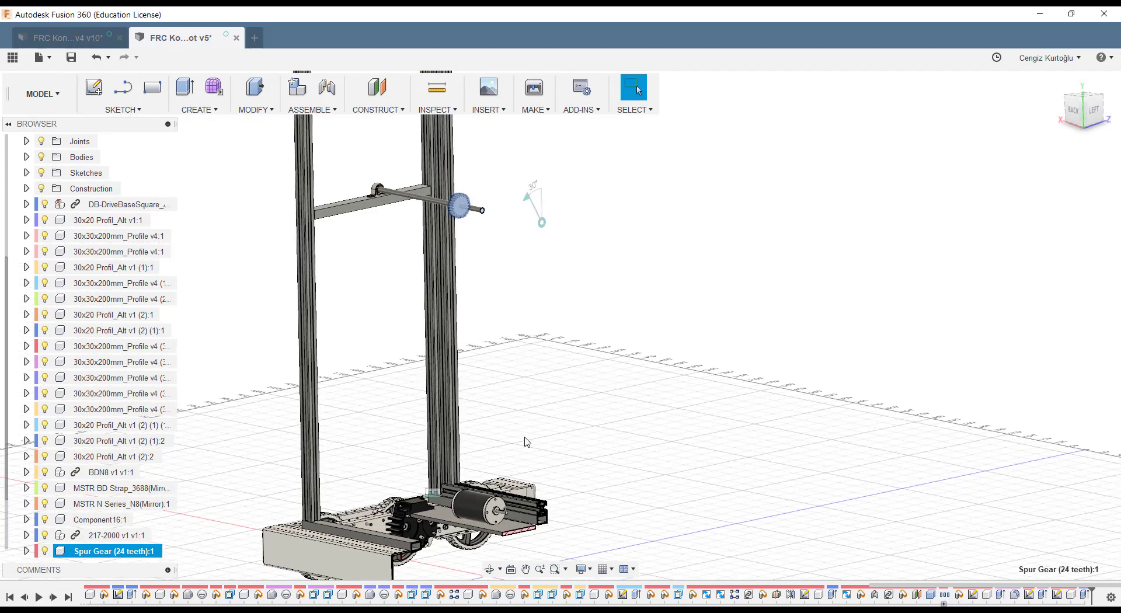
{"action": "middle_click_drag", "start_coordinate": [528, 442], "coordinate": [520, 379]}
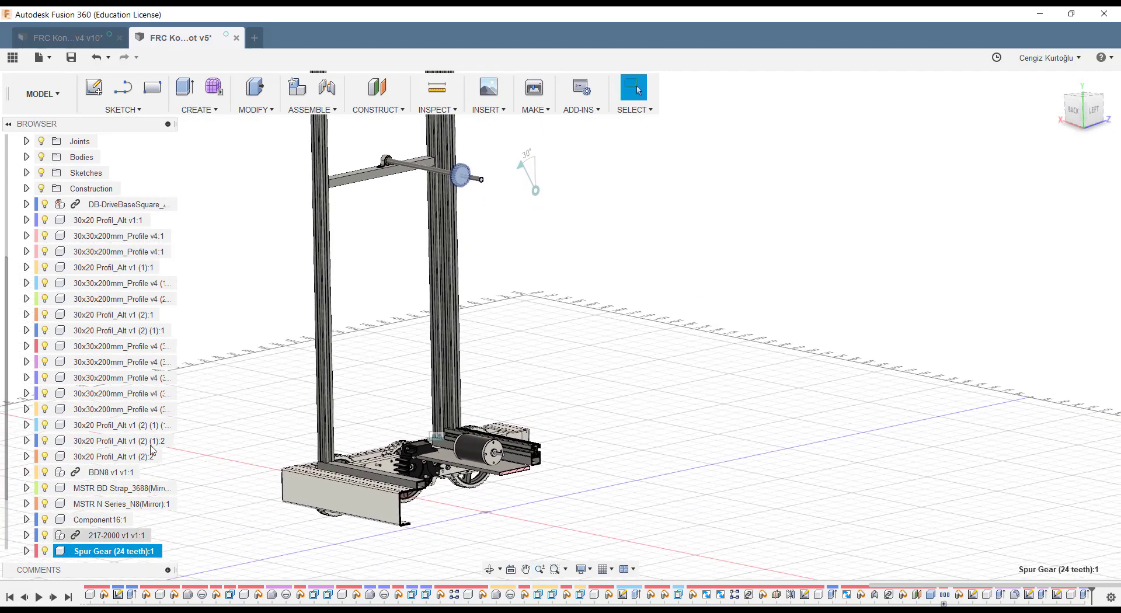
{"action": "scroll", "coordinate": [99, 233], "scroll_direction": "up", "scroll_amount": 1}
Step: Move the 24-tooth spur gear down from the upper axle to sit by the motor shaft
{"action": "scroll", "coordinate": [100, 234], "scroll_direction": "up", "scroll_amount": 2}
{"action": "right_click", "coordinate": [96, 141]}
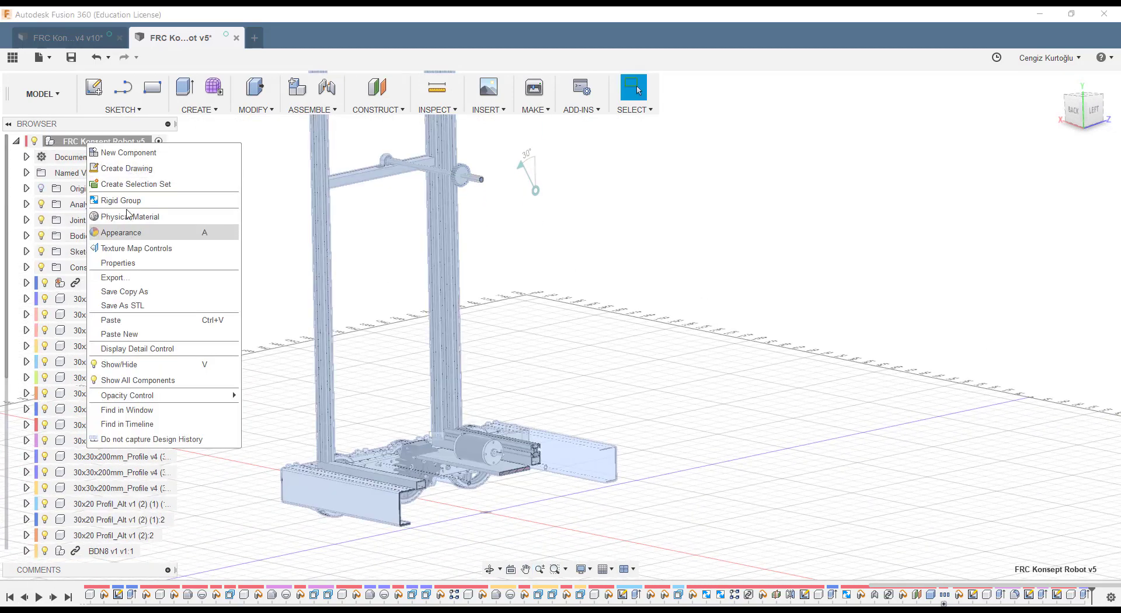
{"action": "left_click", "coordinate": [374, 290]}
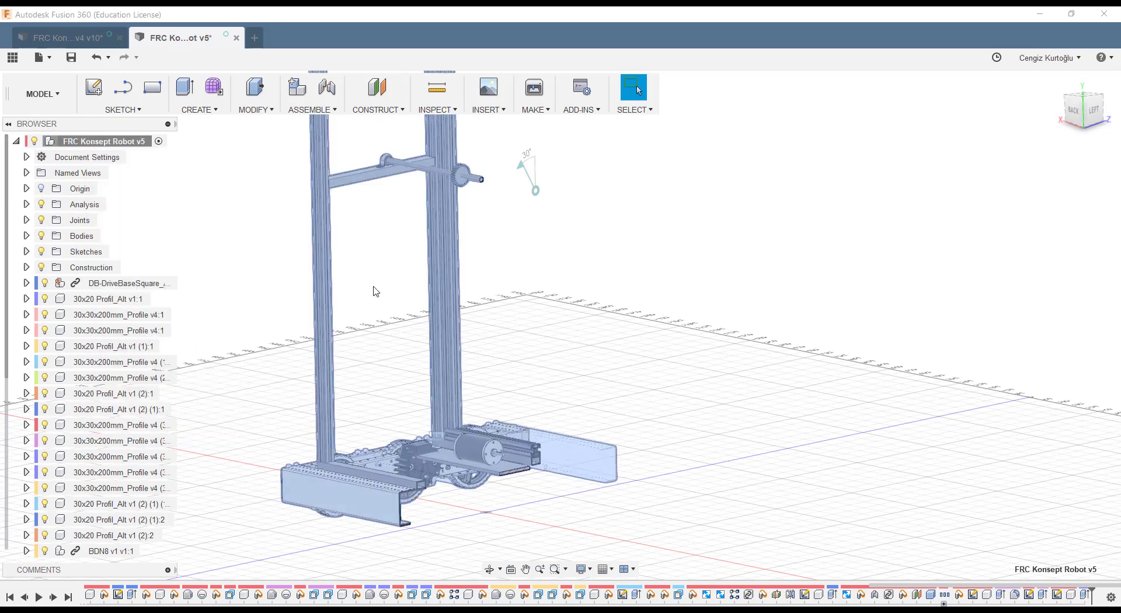
{"action": "key", "text": "m"}
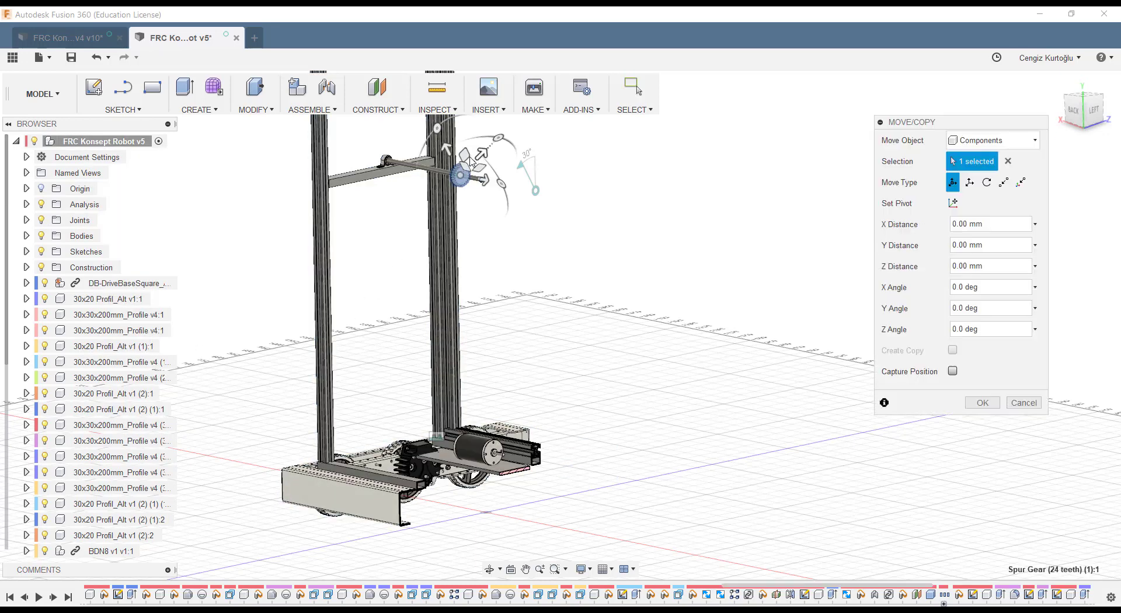
{"action": "left_click_drag", "start_coordinate": [466, 153], "coordinate": [509, 446]}
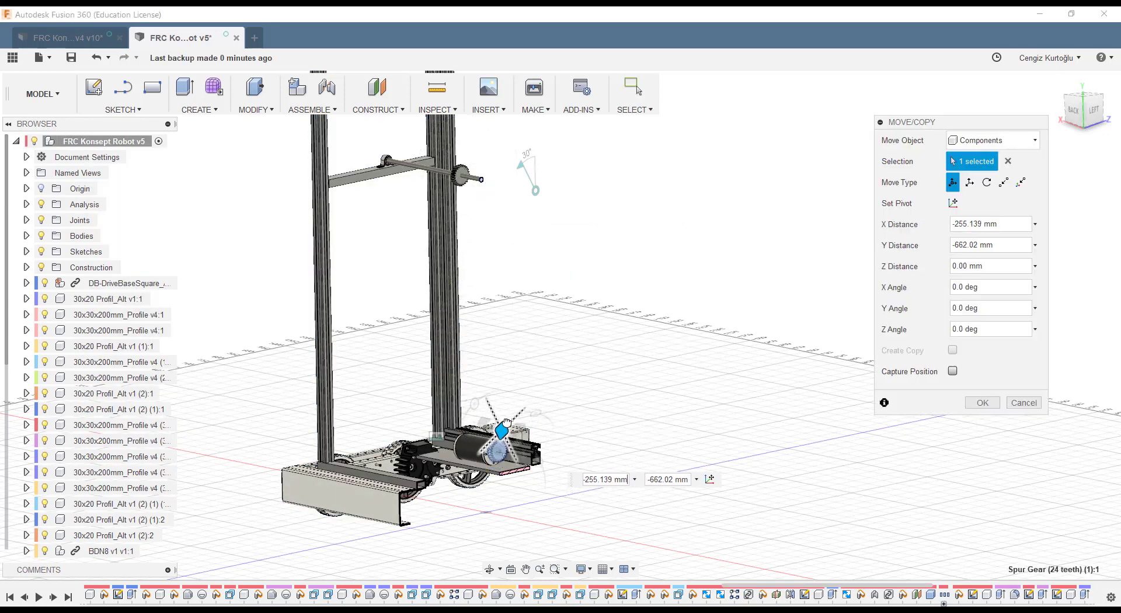
{"action": "scroll", "coordinate": [509, 446], "scroll_direction": "up", "scroll_amount": 3}
{"action": "scroll", "coordinate": [497, 452], "scroll_direction": "up", "scroll_amount": 3}
{"action": "scroll", "coordinate": [490, 456], "scroll_direction": "up", "scroll_amount": 3}
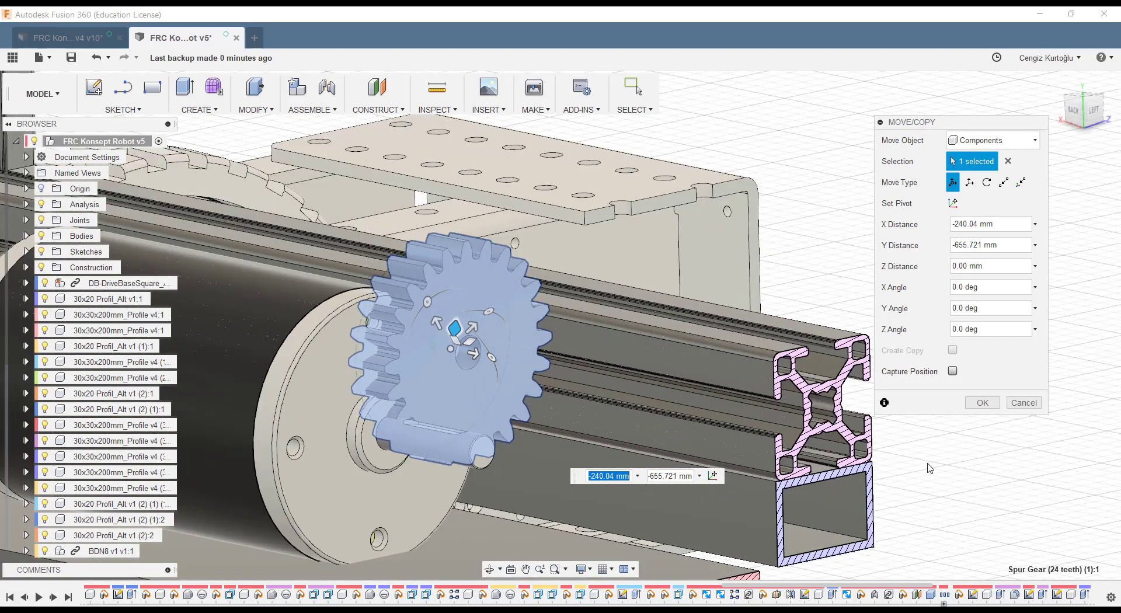
{"action": "left_click", "coordinate": [993, 405]}
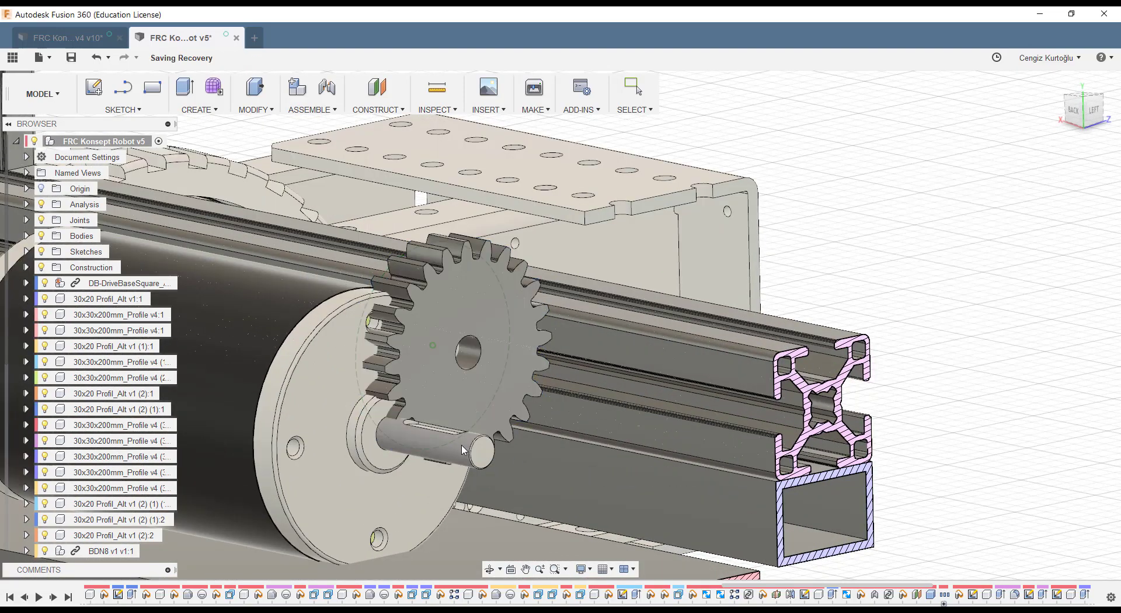
{"action": "scroll", "coordinate": [485, 410], "scroll_direction": "up", "scroll_amount": 3}
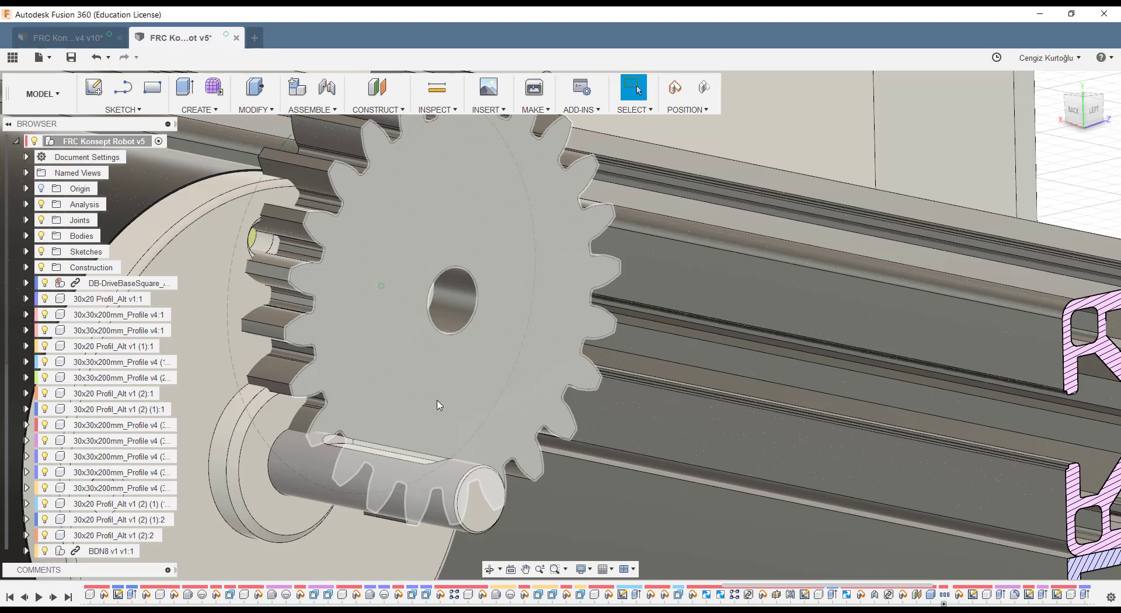
{"action": "scroll", "coordinate": [439, 405], "scroll_direction": "down", "scroll_amount": 3}
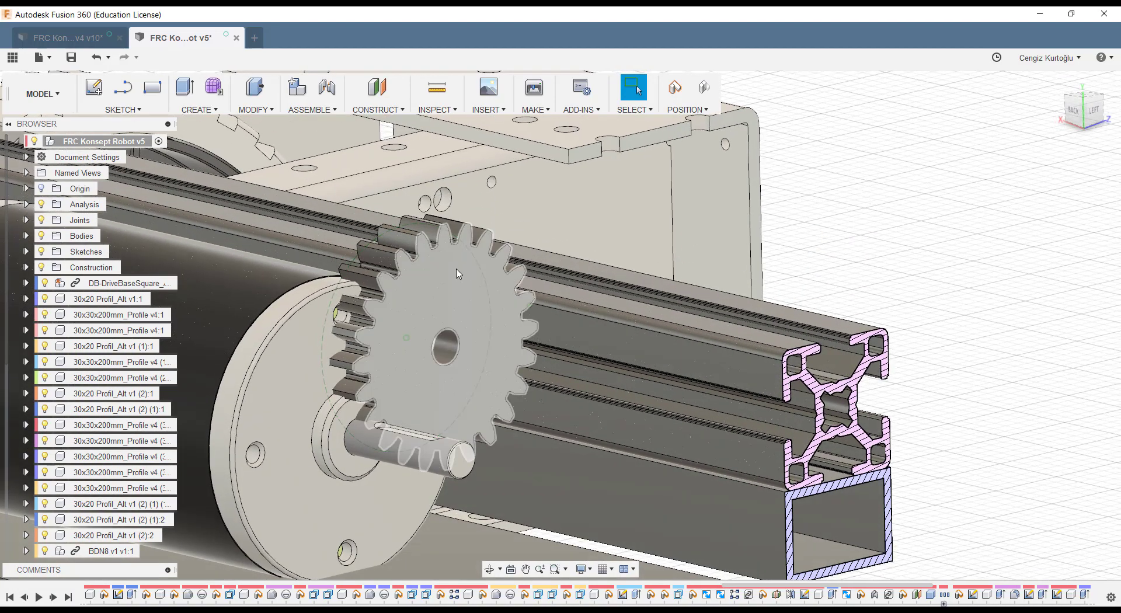
{"action": "left_click", "coordinate": [447, 291]}
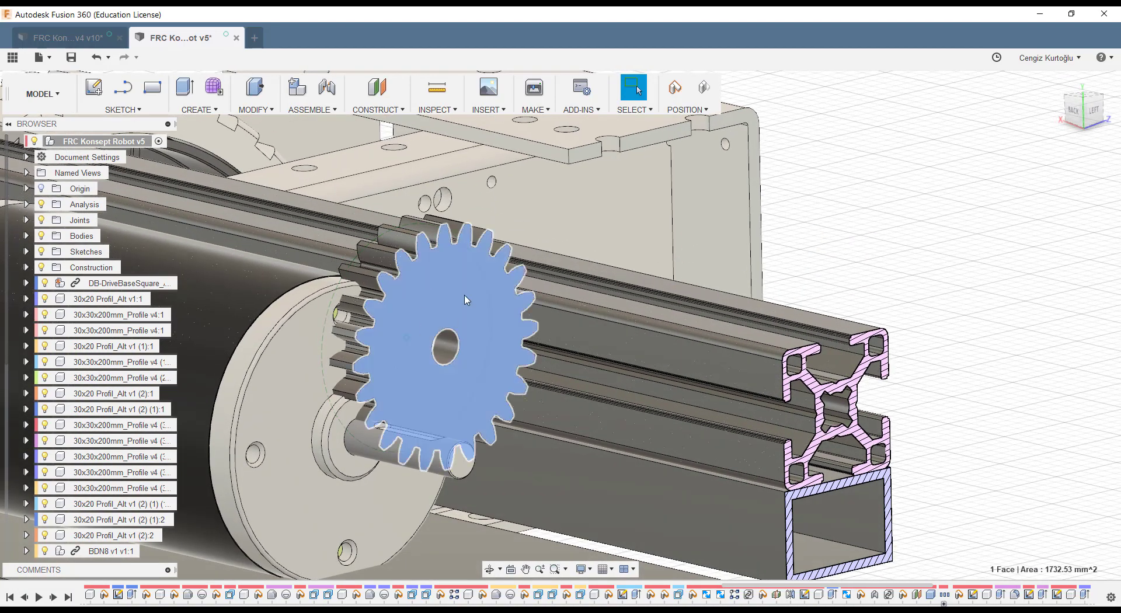
{"action": "left_click", "coordinate": [811, 240]}
{"action": "middle_click_drag", "start_coordinate": [791, 253], "coordinate": [855, 220]}
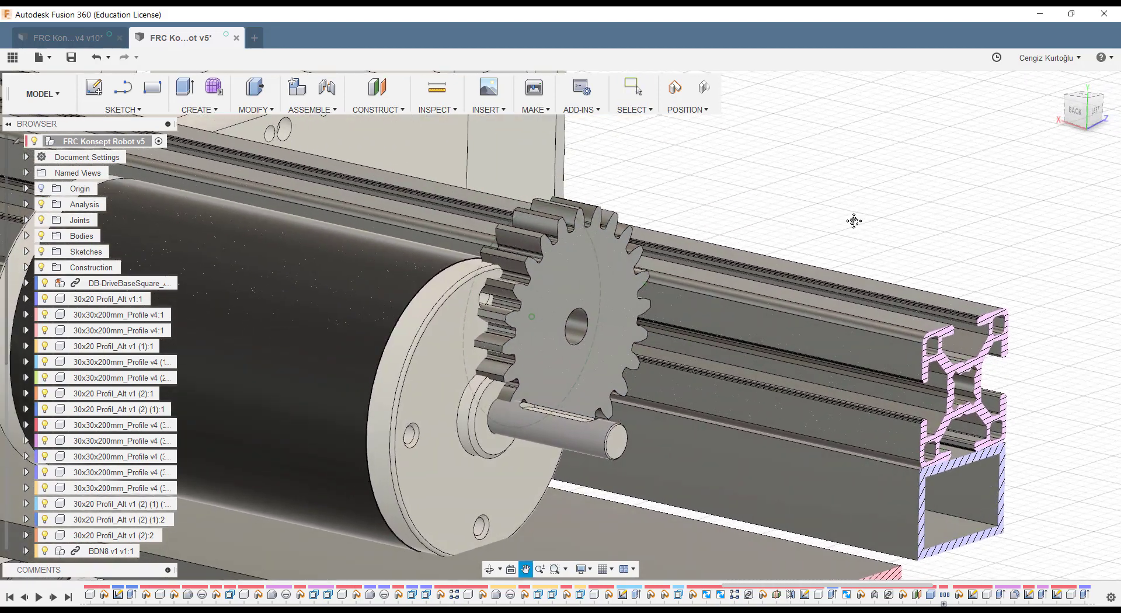
Step: Slide the CIM motor about 18.7 mm along Z toward the spur gear
{"action": "key", "text": "m"}
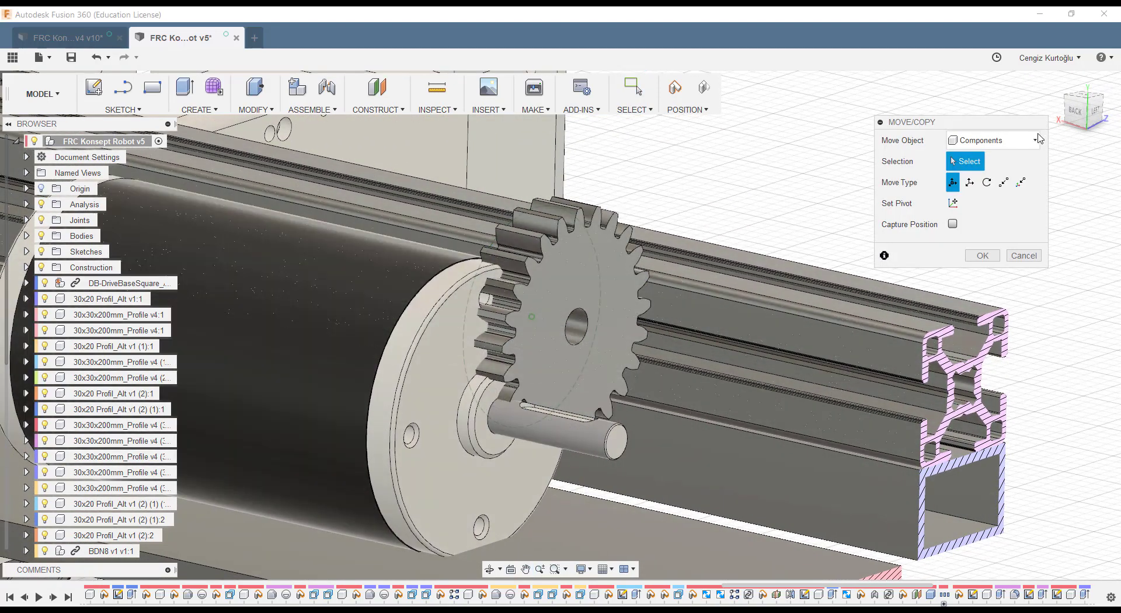
{"action": "left_click", "coordinate": [288, 352]}
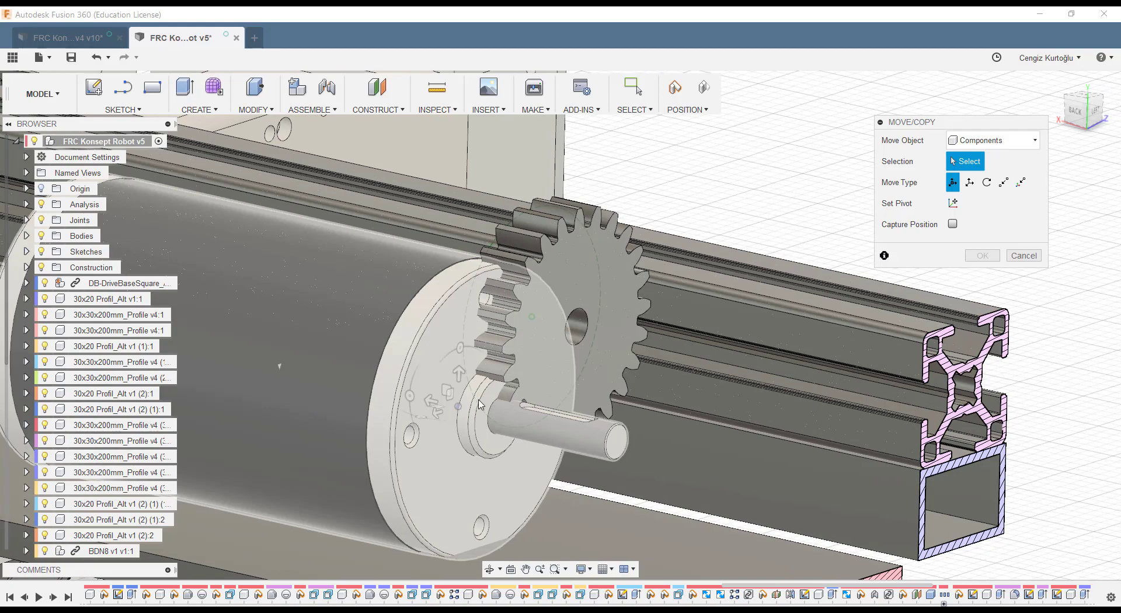
{"action": "left_click", "coordinate": [433, 405]}
{"action": "left_click_drag", "start_coordinate": [438, 396], "coordinate": [408, 396]}
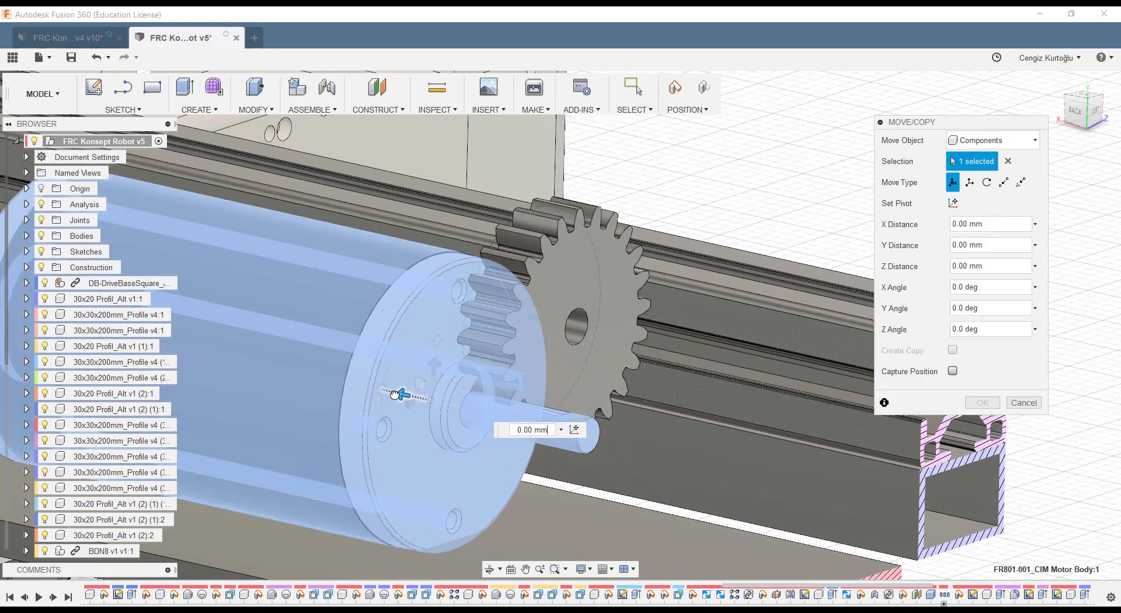
{"action": "middle_click_drag", "start_coordinate": [407, 395], "coordinate": [413, 416], "text": "shift"}
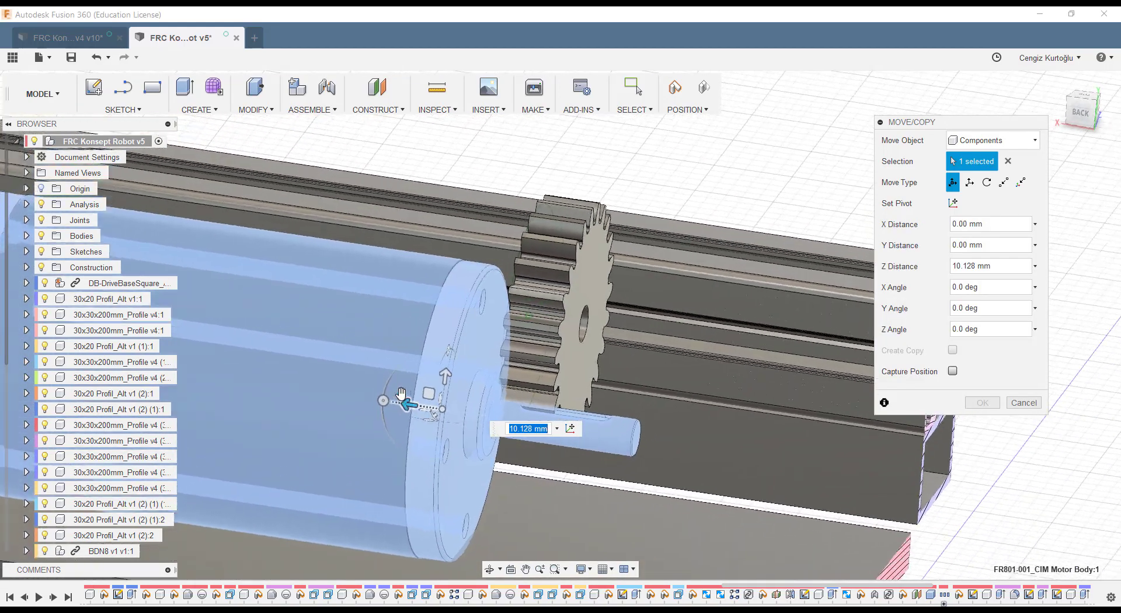
{"action": "left_click_drag", "start_coordinate": [412, 416], "coordinate": [371, 400]}
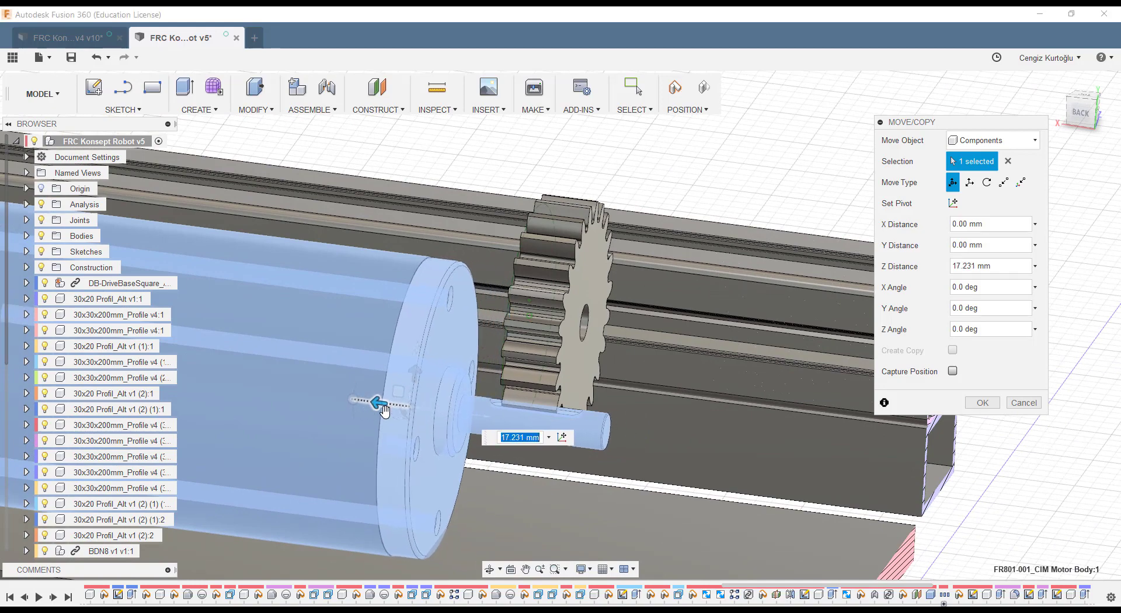
{"action": "mouse_move", "coordinate": [371, 400]}
{"action": "middle_mouse_down", "text": "shift"}
{"action": "mouse_move", "coordinate": [411, 417]}
{"action": "mouse_move", "coordinate": [393, 438]}
{"action": "middle_mouse_up", "text": "shift"}
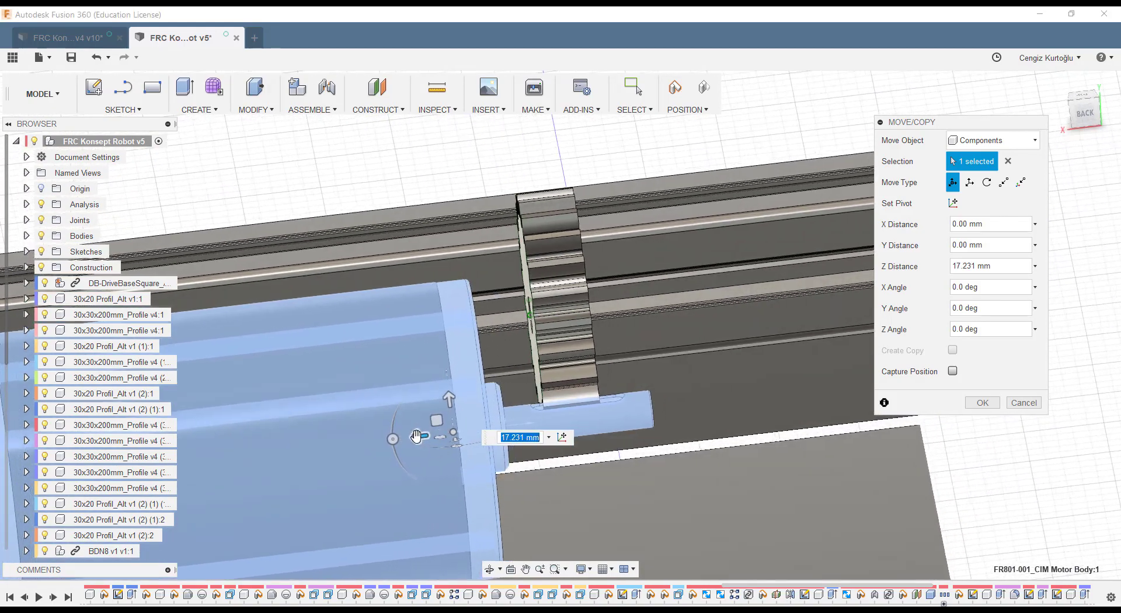
{"action": "left_click_drag", "start_coordinate": [393, 438], "coordinate": [410, 436]}
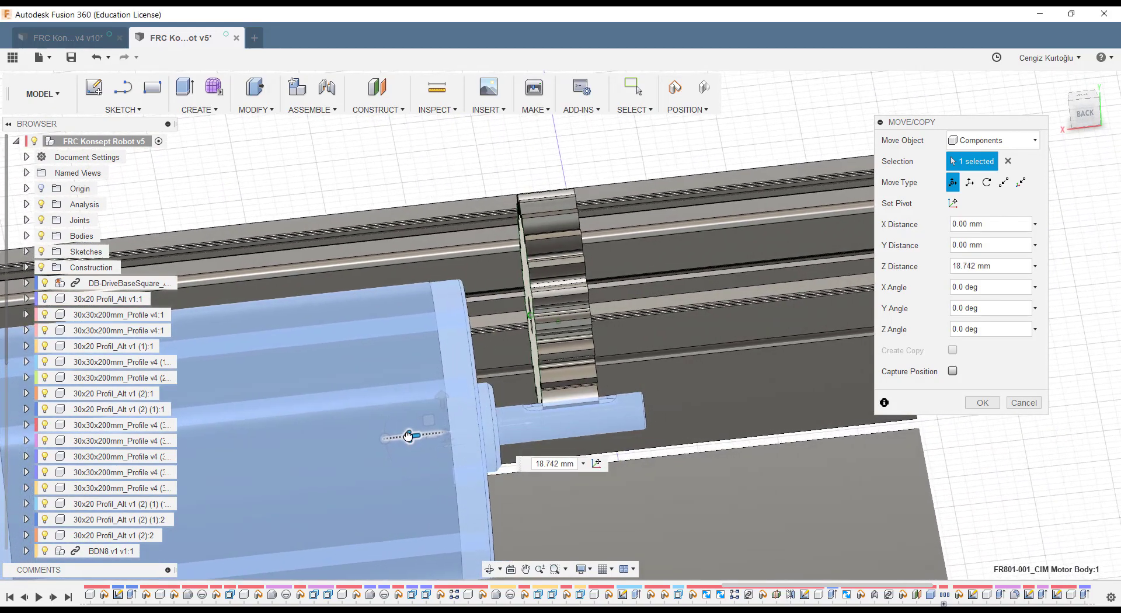
{"action": "middle_click_drag", "start_coordinate": [410, 436], "coordinate": [387, 395], "text": "shift"}
{"action": "key", "text": "Return"}
{"action": "mouse_move", "coordinate": [708, 464]}
{"action": "middle_mouse_down", "text": "shift"}
{"action": "mouse_move", "coordinate": [655, 450]}
{"action": "mouse_move", "coordinate": [669, 461]}
{"action": "middle_mouse_up", "text": "shift"}
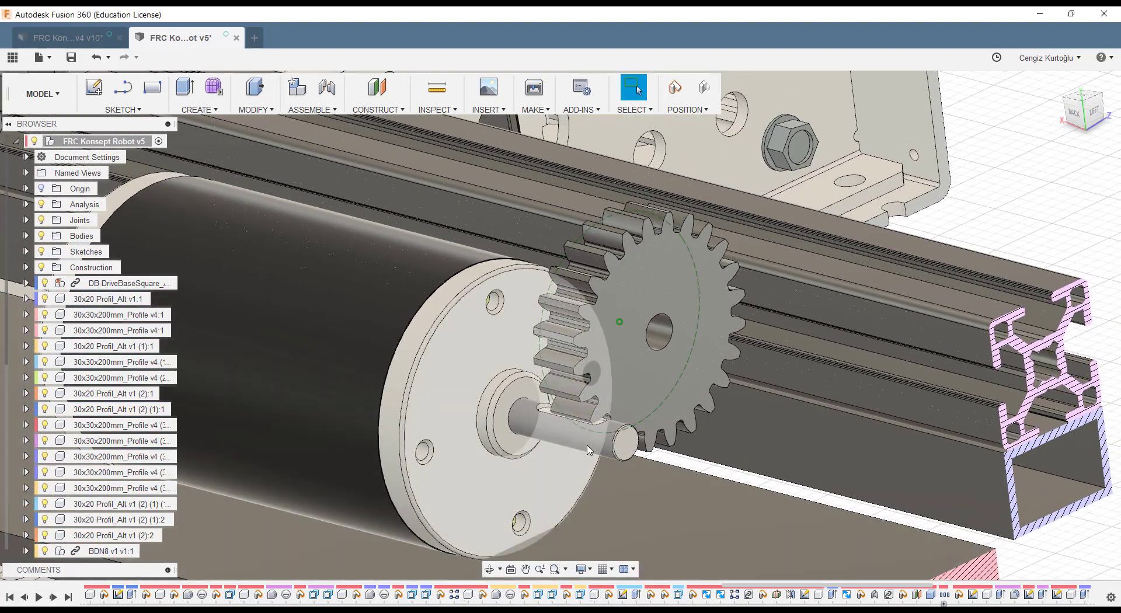
{"action": "middle_click_drag", "start_coordinate": [653, 409], "coordinate": [640, 398]}
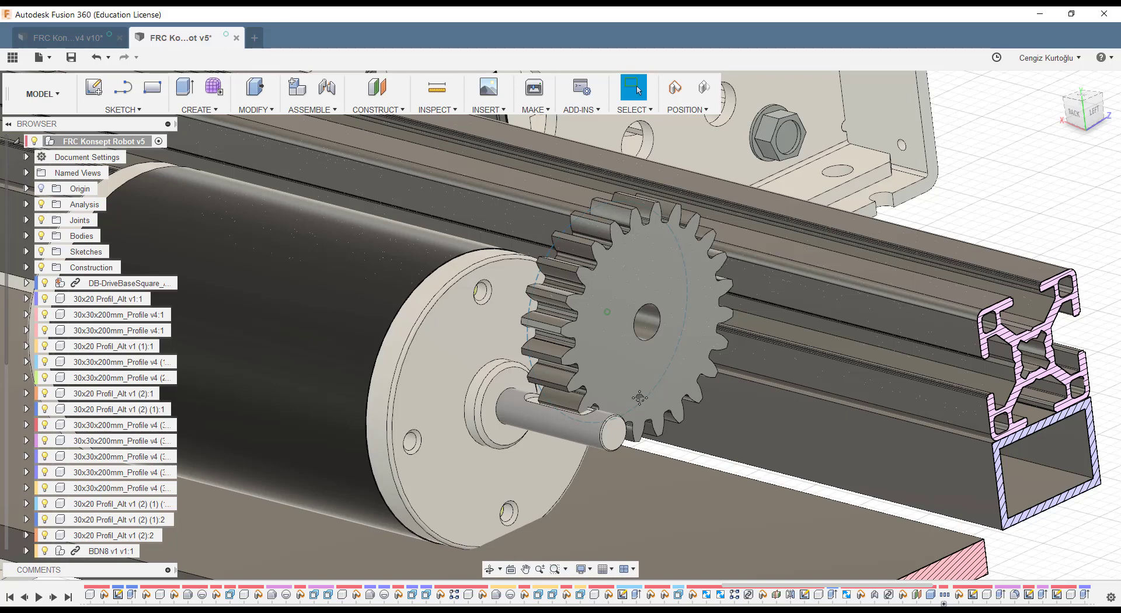
Step: Align the spur gear's bore onto the motor shaft using the Align command (sali)
{"action": "type", "text": "sali"}
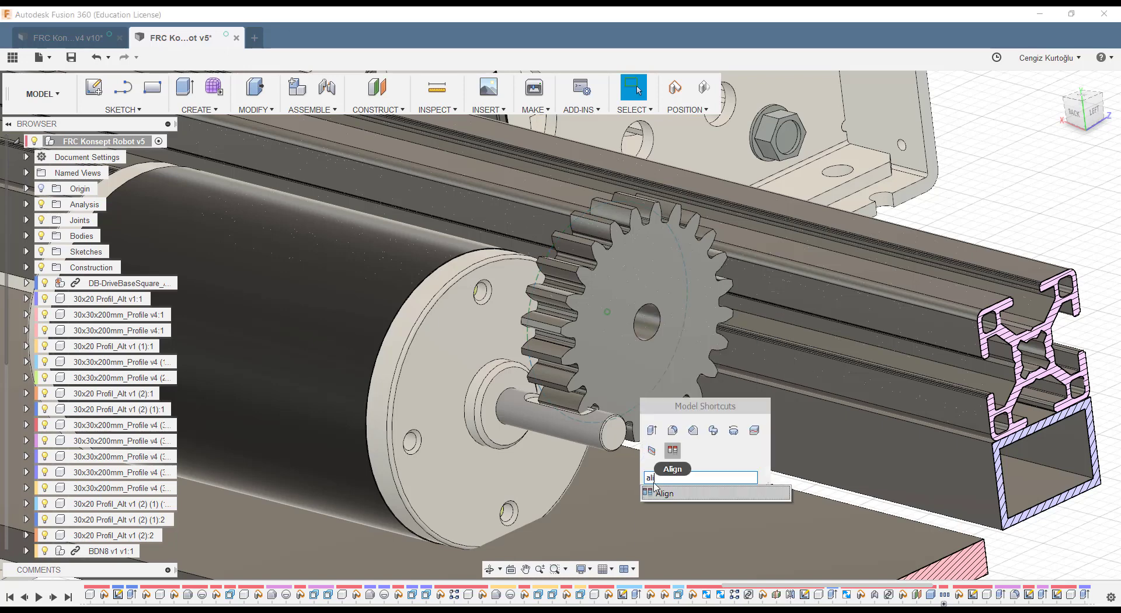
{"action": "key", "text": "Return"}
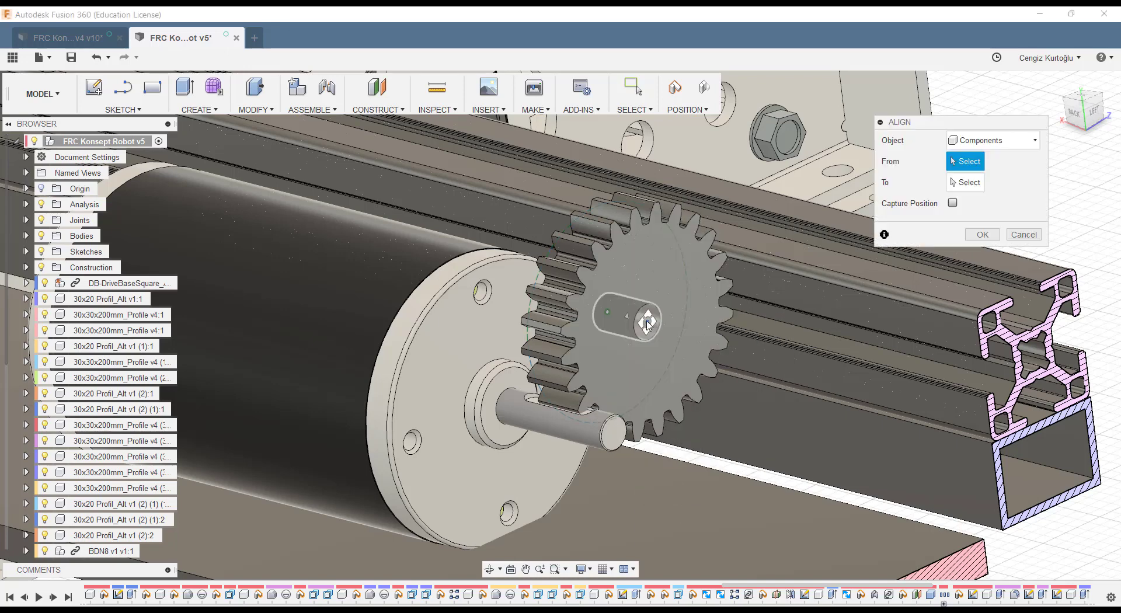
{"action": "left_click", "coordinate": [627, 320]}
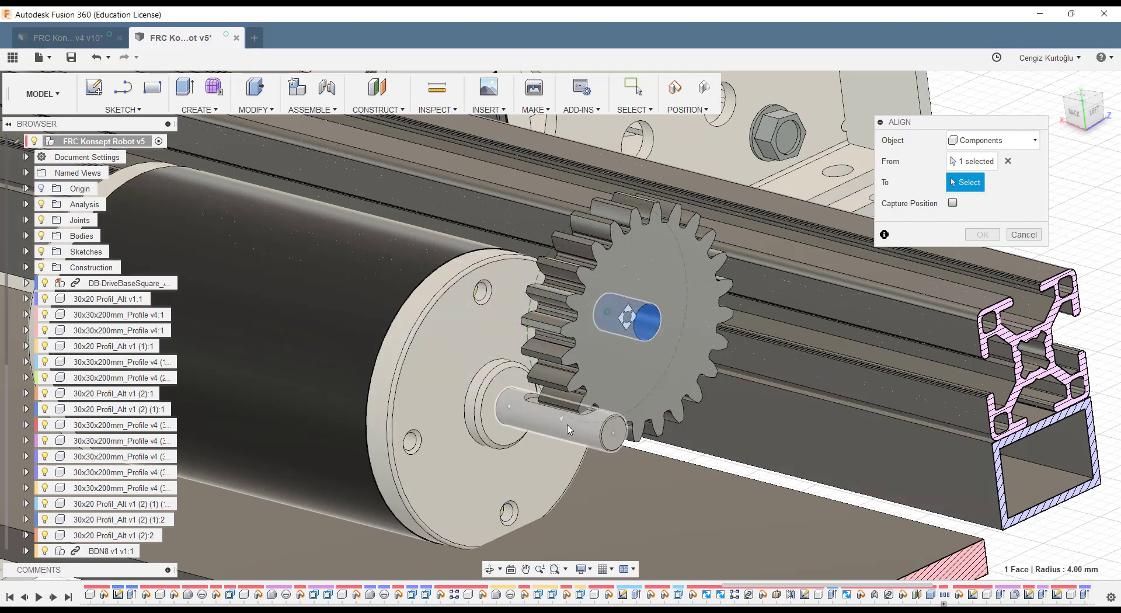
{"action": "left_click", "coordinate": [562, 422]}
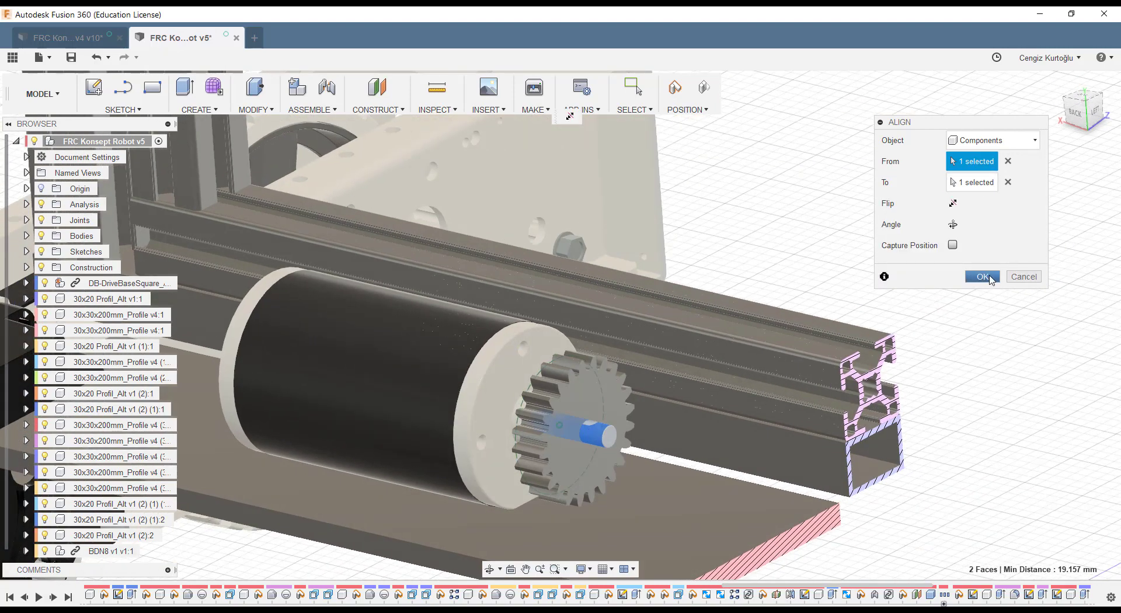
{"action": "left_click", "coordinate": [983, 277]}
Step: Capture the spur gear's new position in front of the motor shaft
{"action": "middle_click_drag", "start_coordinate": [989, 280], "coordinate": [721, 353], "text": "shift"}
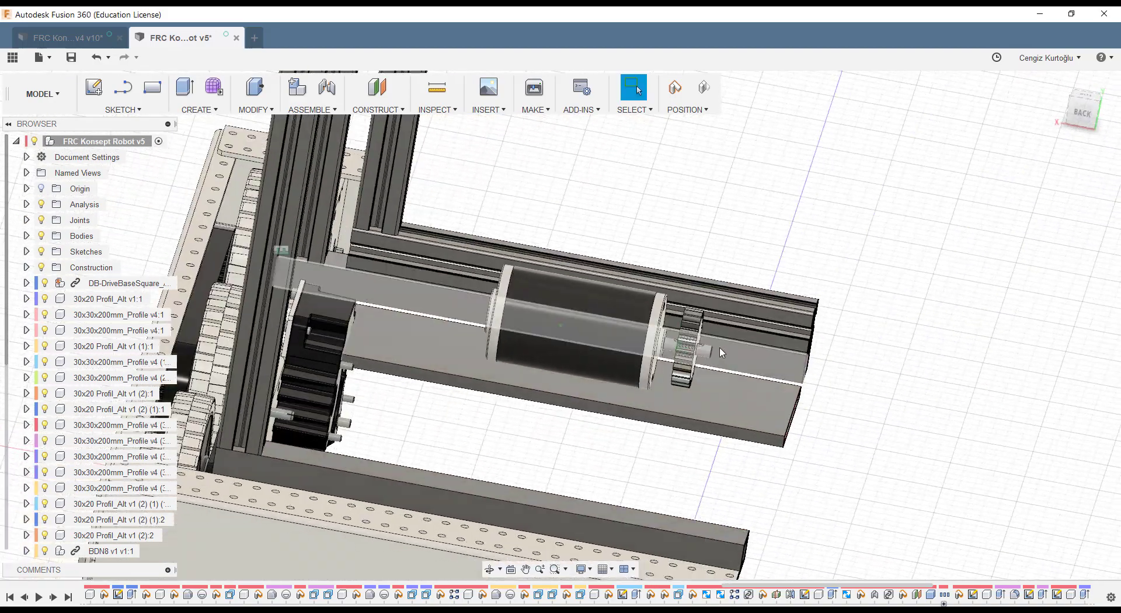
{"action": "scroll", "coordinate": [722, 352], "scroll_direction": "up", "scroll_amount": 3}
{"action": "scroll", "coordinate": [713, 345], "scroll_direction": "up", "scroll_amount": 3}
{"action": "scroll", "coordinate": [695, 333], "scroll_direction": "up", "scroll_amount": 3}
{"action": "scroll", "coordinate": [673, 318], "scroll_direction": "up", "scroll_amount": 1}
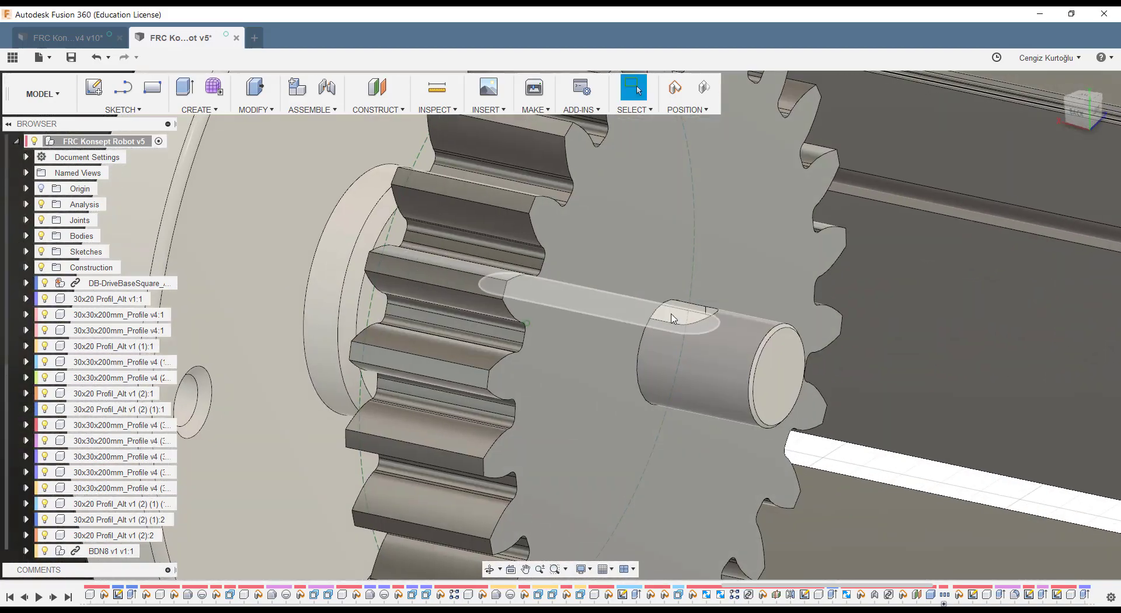
{"action": "left_click", "coordinate": [672, 319]}
{"action": "scroll", "coordinate": [685, 318], "scroll_direction": "up", "scroll_amount": 1}
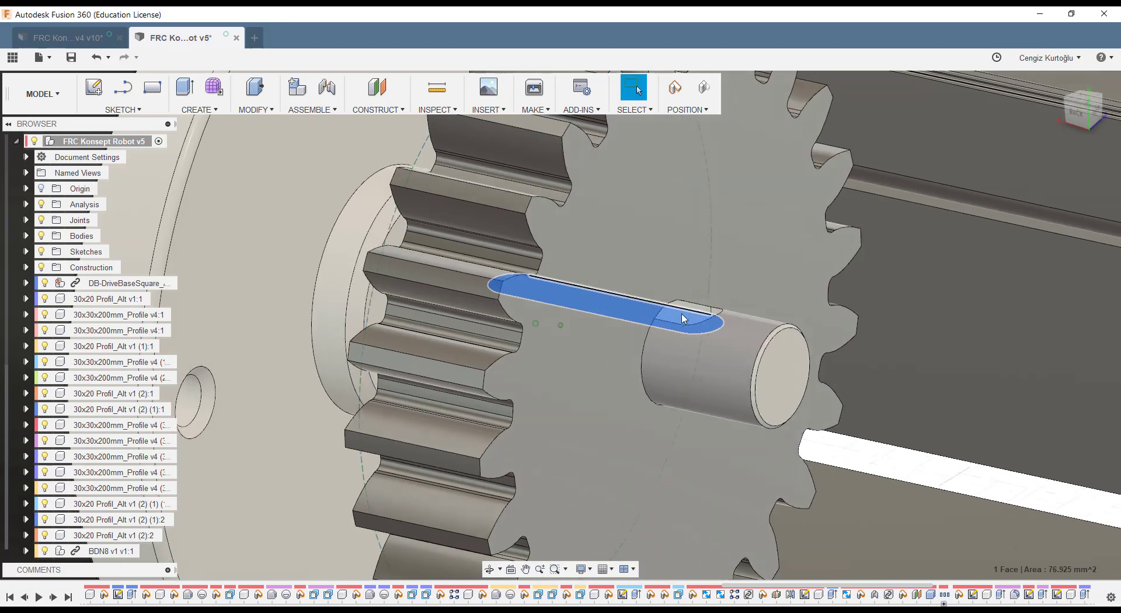
{"action": "middle_click_drag", "start_coordinate": [684, 318], "coordinate": [662, 287], "text": "shift"}
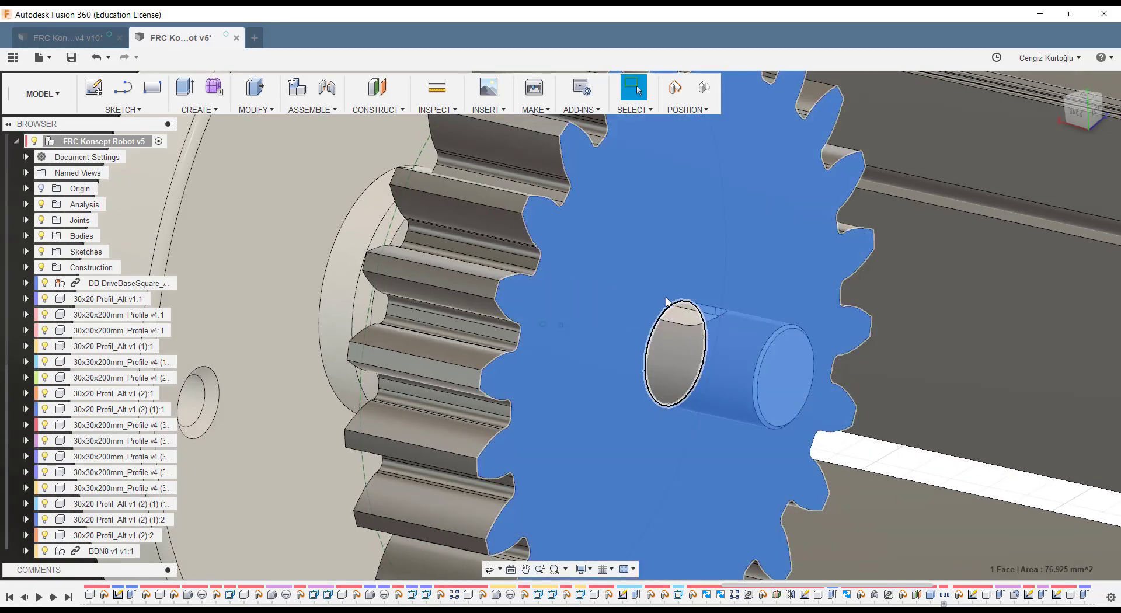
{"action": "left_click", "coordinate": [668, 302]}
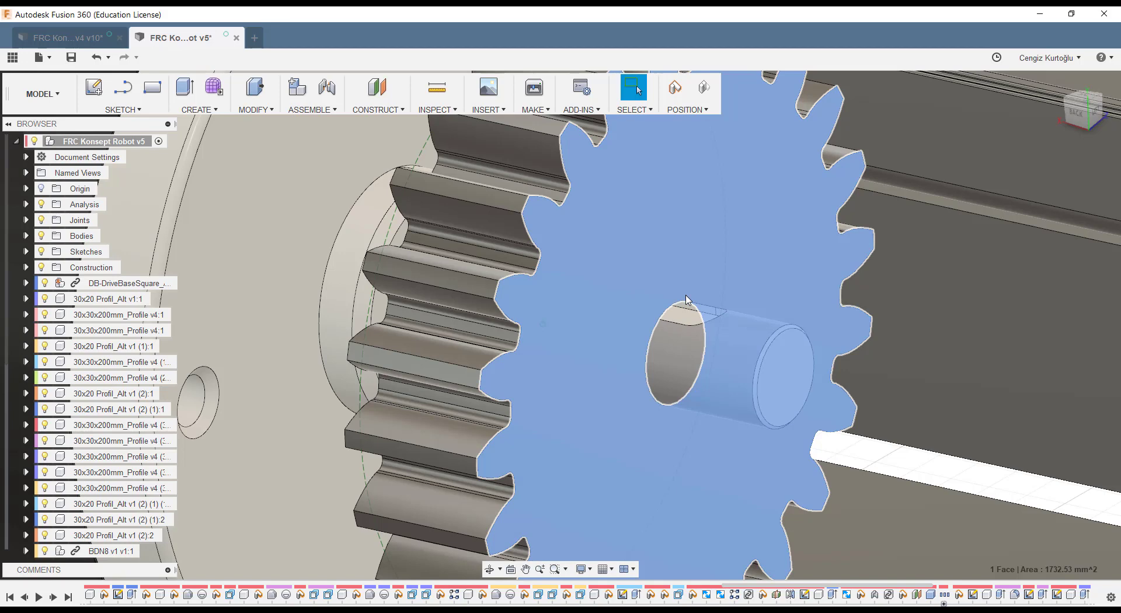
{"action": "key", "text": "e"}
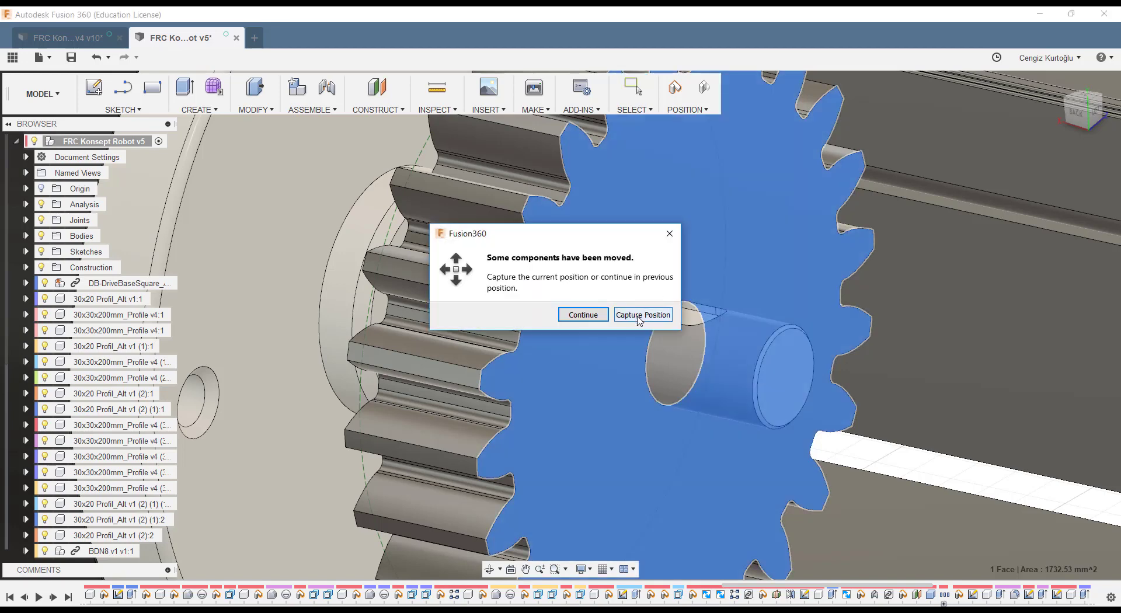
{"action": "left_click", "coordinate": [642, 316]}
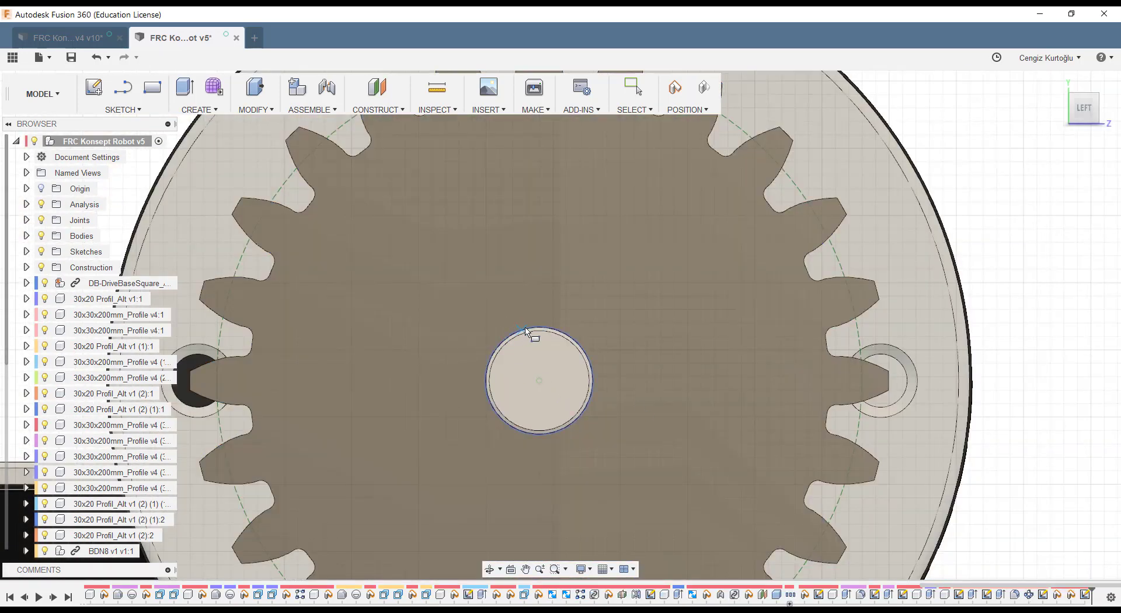
Step: Sketch a small keyway rectangle at the bore's top and load its 6.861 mm² profile into Extrude
{"action": "key", "text": "r"}
{"action": "left_click", "coordinate": [526, 332]}
{"action": "left_click", "coordinate": [526, 329]}
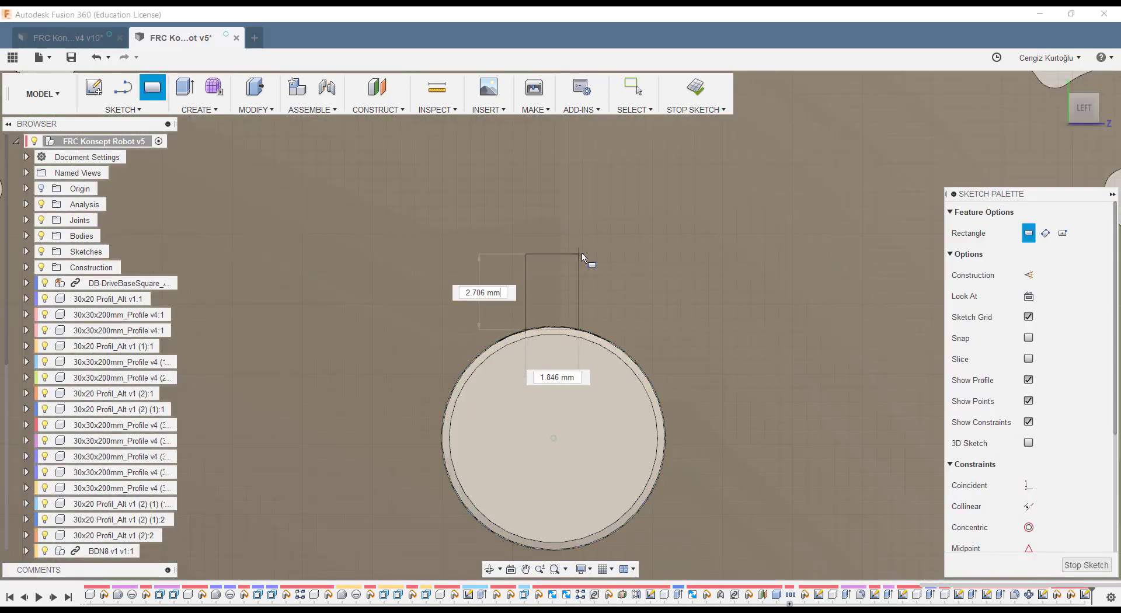
{"action": "key", "text": "Return"}
{"action": "key", "text": "Escape"}
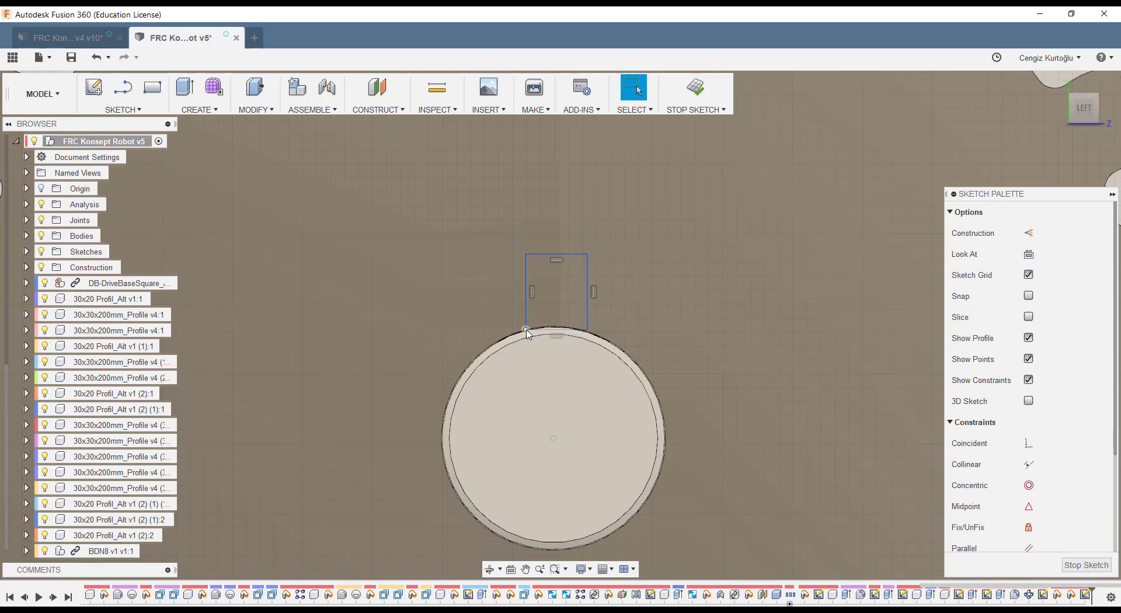
{"action": "left_click_drag", "start_coordinate": [519, 334], "coordinate": [590, 335]}
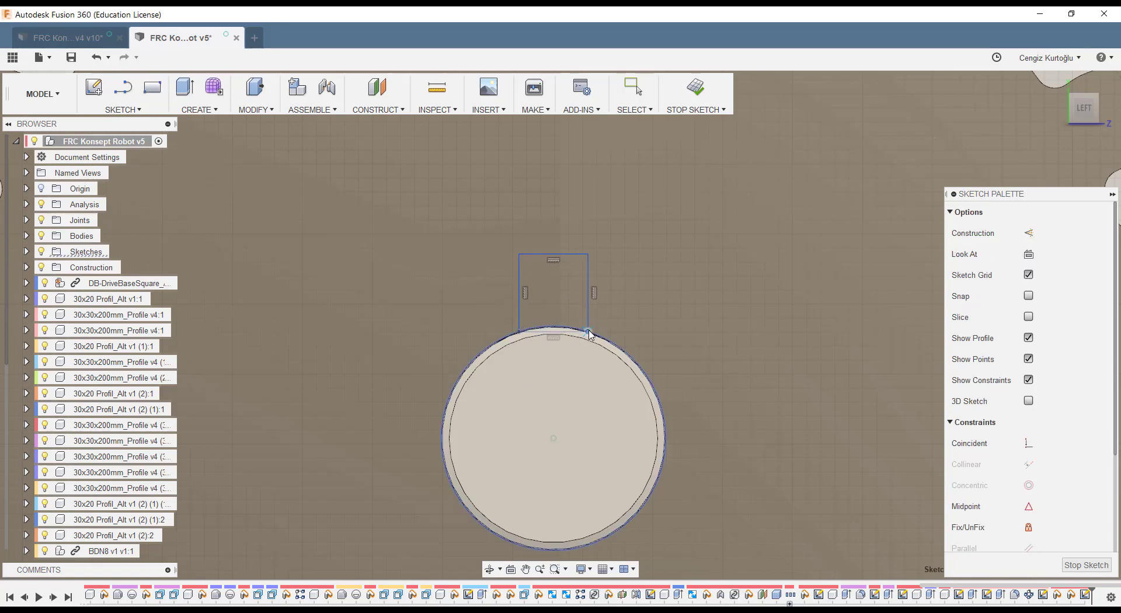
{"action": "left_click", "coordinate": [565, 307]}
{"action": "key", "text": "e"}
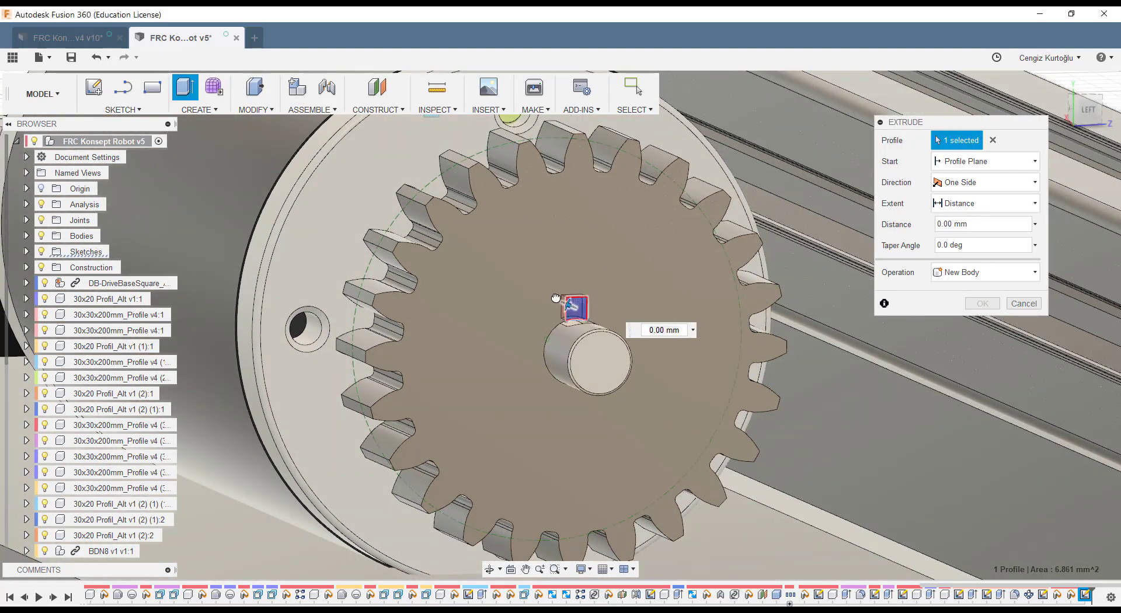
Step: Cut the keyway notch 12.488 mm deep into the top of the gear's bore
{"action": "left_click_drag", "start_coordinate": [579, 305], "coordinate": [526, 292]}
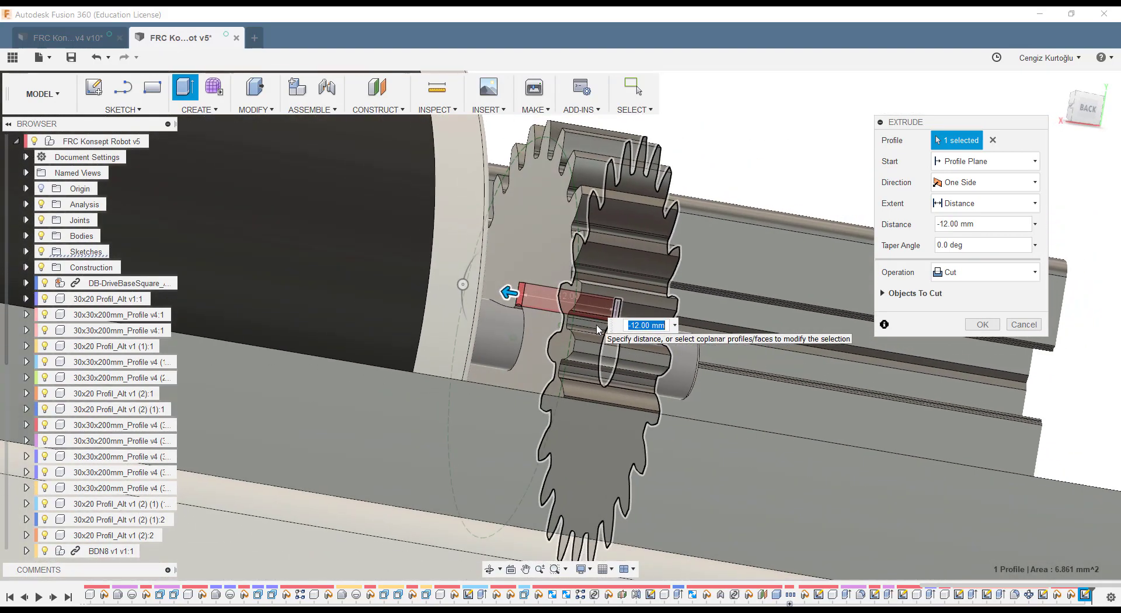
{"action": "mouse_move", "coordinate": [598, 330]}
{"action": "middle_mouse_down", "text": "shift"}
{"action": "mouse_move", "coordinate": [921, 302]}
{"action": "mouse_move", "coordinate": [722, 332]}
{"action": "middle_mouse_up", "text": "shift"}
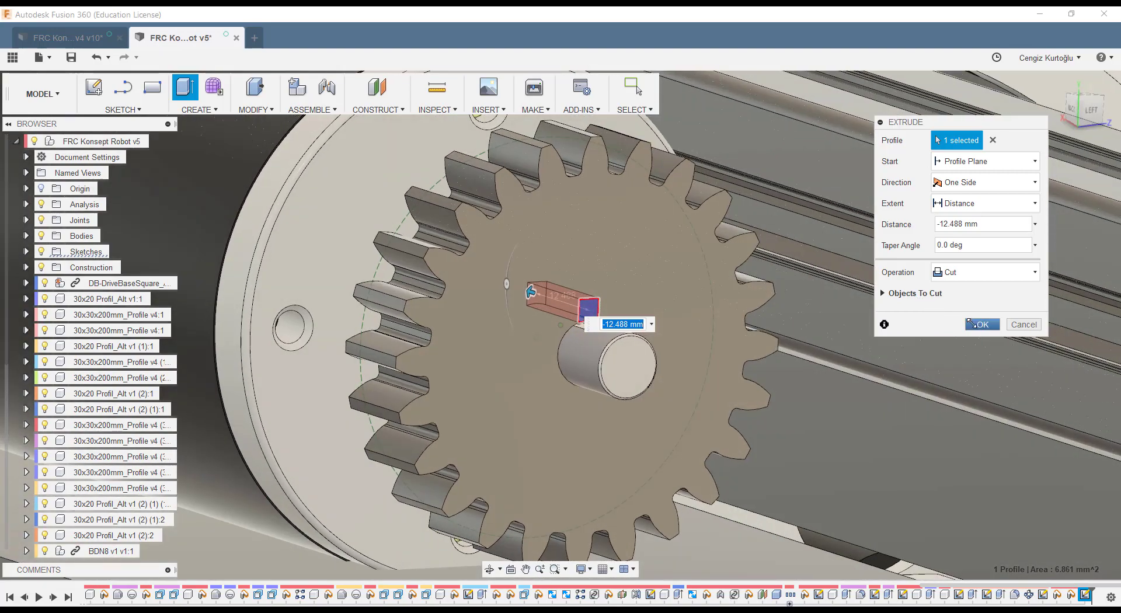
{"action": "middle_click_drag", "start_coordinate": [623, 347], "coordinate": [596, 317], "text": "shift"}
{"action": "key", "text": "Escape"}
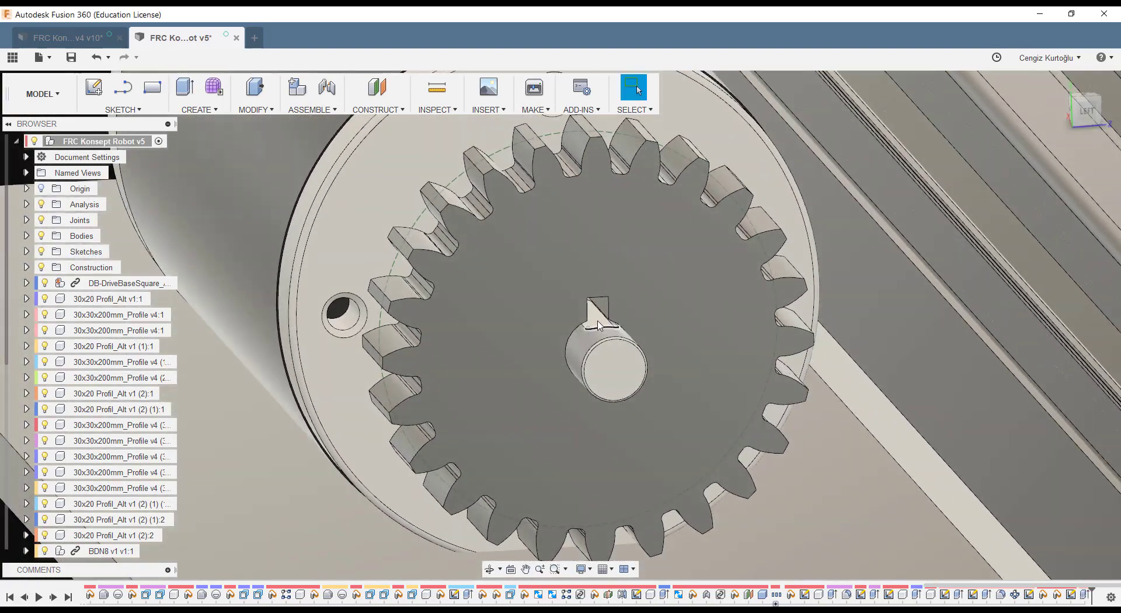
Step: Zoom and pan out to show the full upright frame, upper shaft and gear
{"action": "scroll", "coordinate": [570, 227], "scroll_direction": "down", "scroll_amount": 3}
{"action": "scroll", "coordinate": [570, 228], "scroll_direction": "down", "scroll_amount": 3}
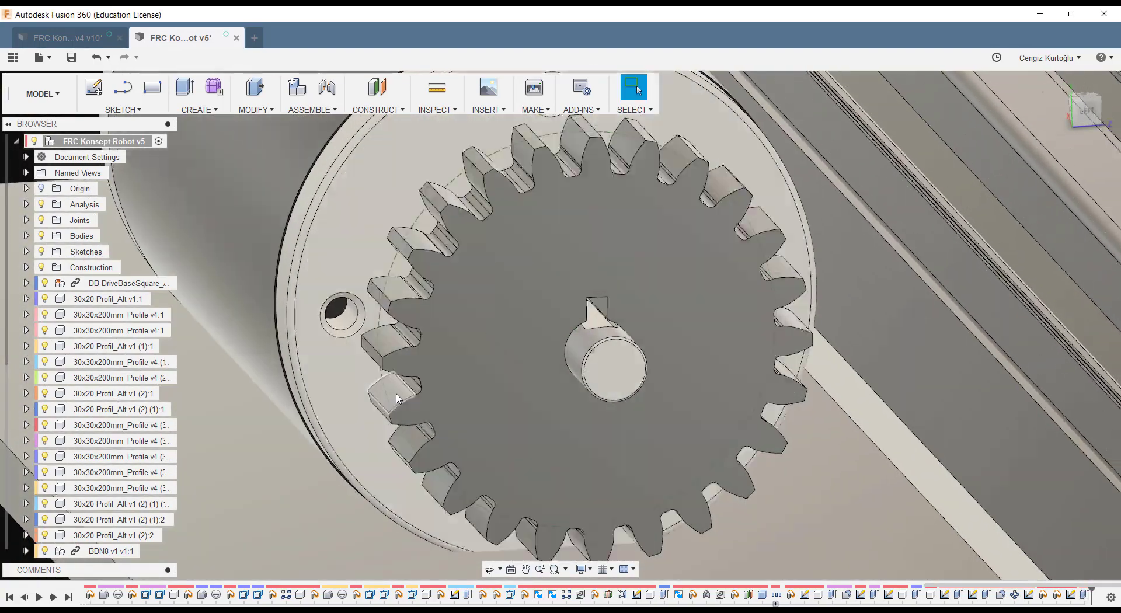
{"action": "mouse_move", "coordinate": [570, 228]}
{"action": "middle_mouse_down", "text": "shift"}
{"action": "mouse_move", "coordinate": [466, 485]}
{"action": "mouse_move", "coordinate": [483, 400]}
{"action": "mouse_move", "coordinate": [538, 468]}
{"action": "mouse_move", "coordinate": [601, 462]}
{"action": "middle_mouse_up", "text": "shift"}
{"action": "scroll", "coordinate": [465, 485], "scroll_direction": "down", "scroll_amount": 3}
{"action": "scroll", "coordinate": [601, 462], "scroll_direction": "down", "scroll_amount": 5}
{"action": "middle_click_drag", "start_coordinate": [664, 351], "coordinate": [656, 438], "text": "shift"}
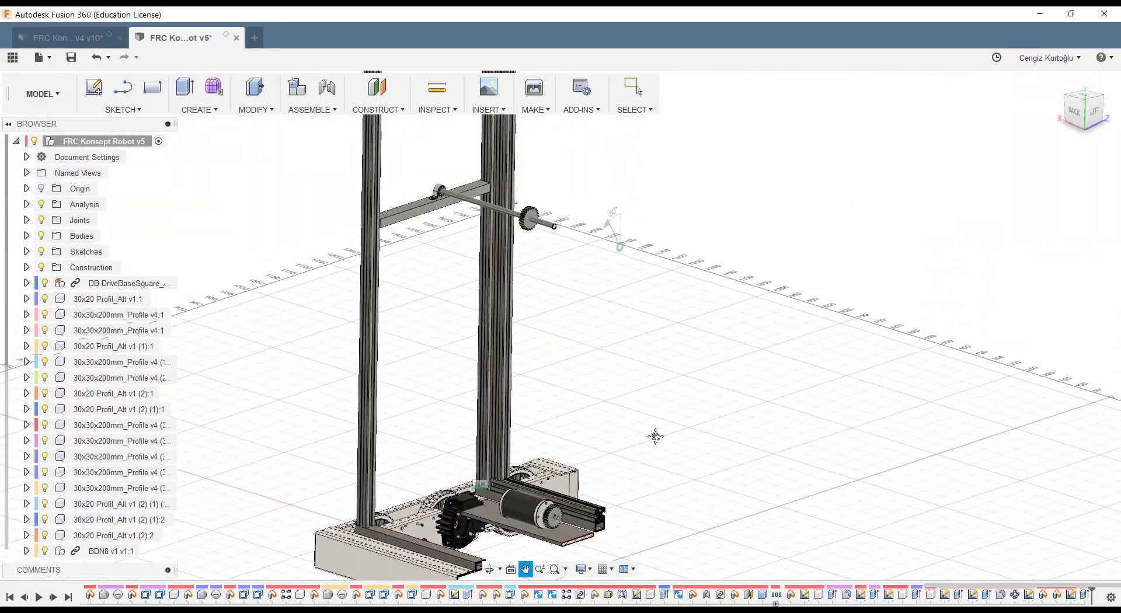
{"action": "middle_click_drag", "start_coordinate": [561, 257], "coordinate": [561, 355]}
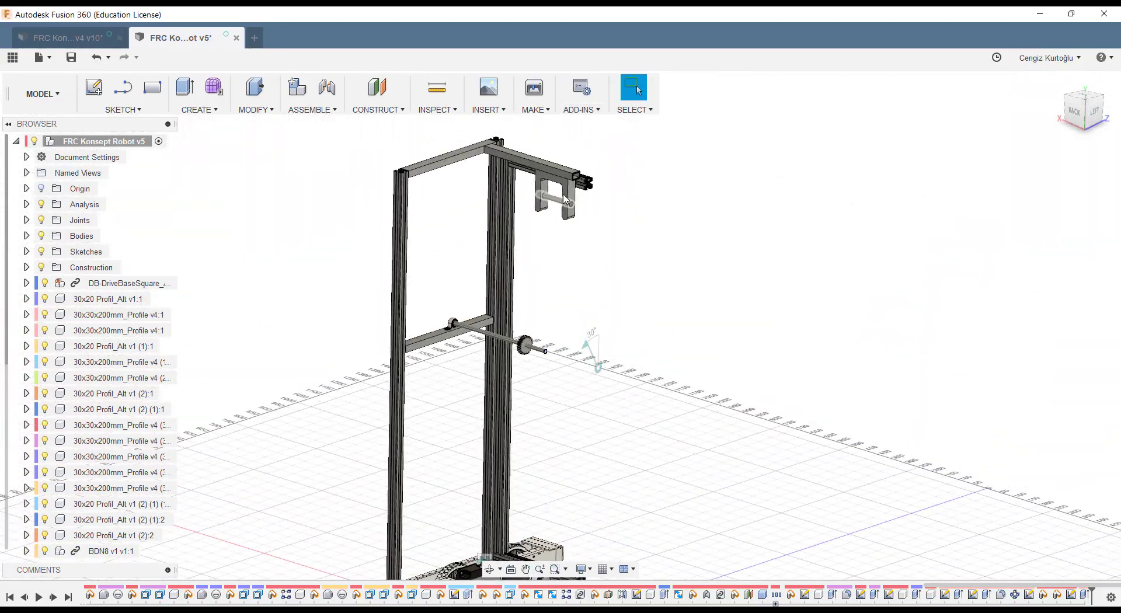
{"action": "scroll", "coordinate": [536, 406], "scroll_direction": "up", "scroll_amount": 2}
{"action": "scroll", "coordinate": [536, 406], "scroll_direction": "up", "scroll_amount": 3}
{"action": "middle_click_drag", "start_coordinate": [537, 406], "coordinate": [537, 413]}
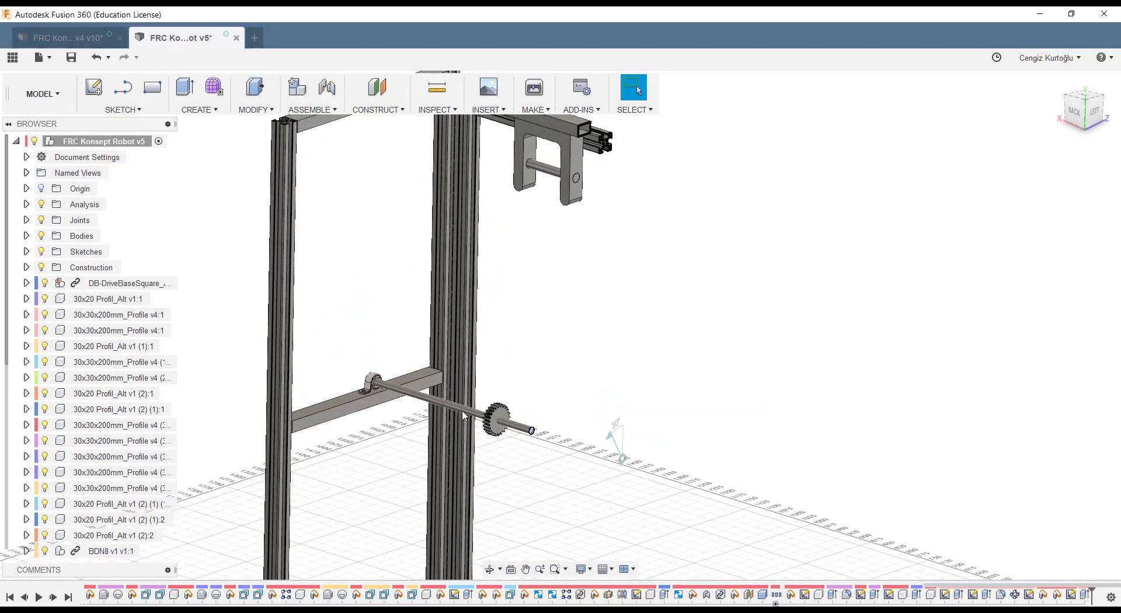
{"action": "scroll", "coordinate": [140, 545], "scroll_direction": "down", "scroll_amount": 1}
{"action": "scroll", "coordinate": [113, 549], "scroll_direction": "down", "scroll_amount": 7}
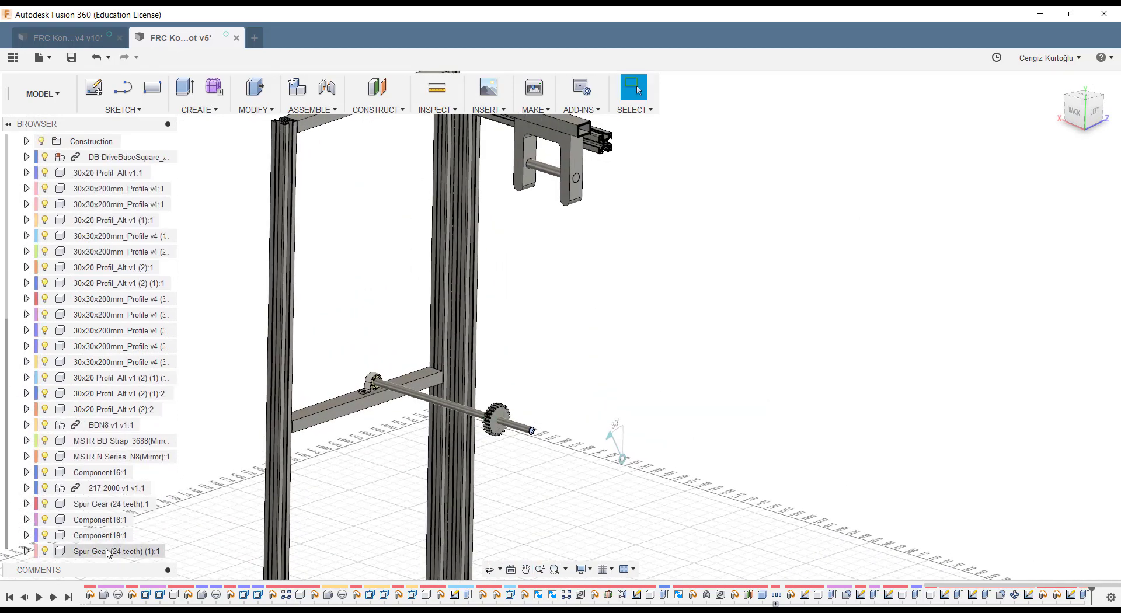
Step: Select both Spur Gear (24 teeth) components and attempt a move, then cancel it
{"action": "left_click", "coordinate": [115, 551]}
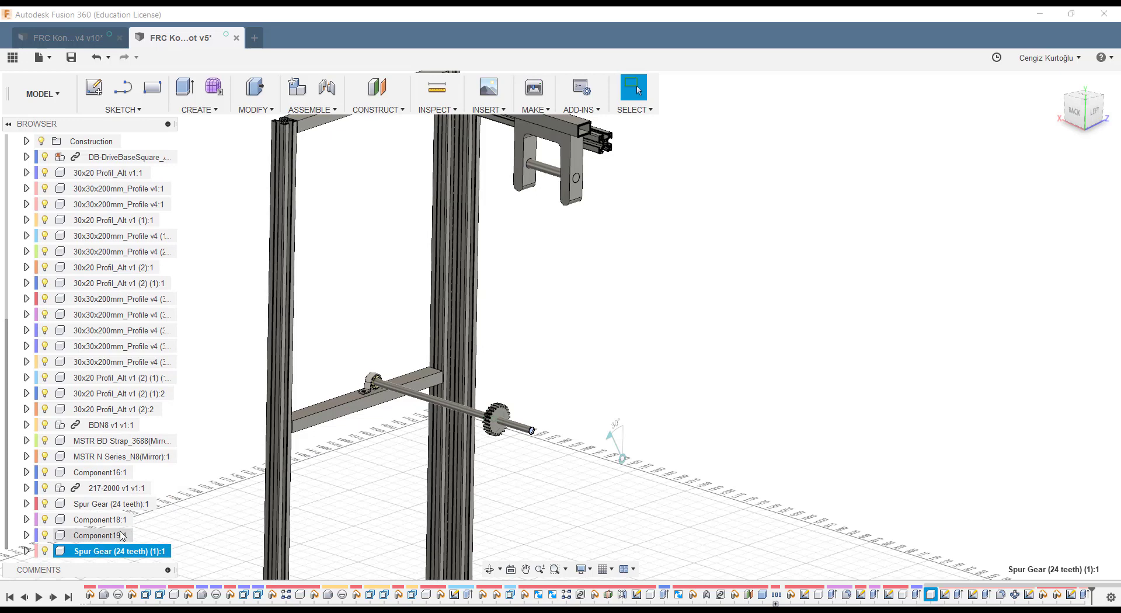
{"action": "left_click", "coordinate": [114, 509]}
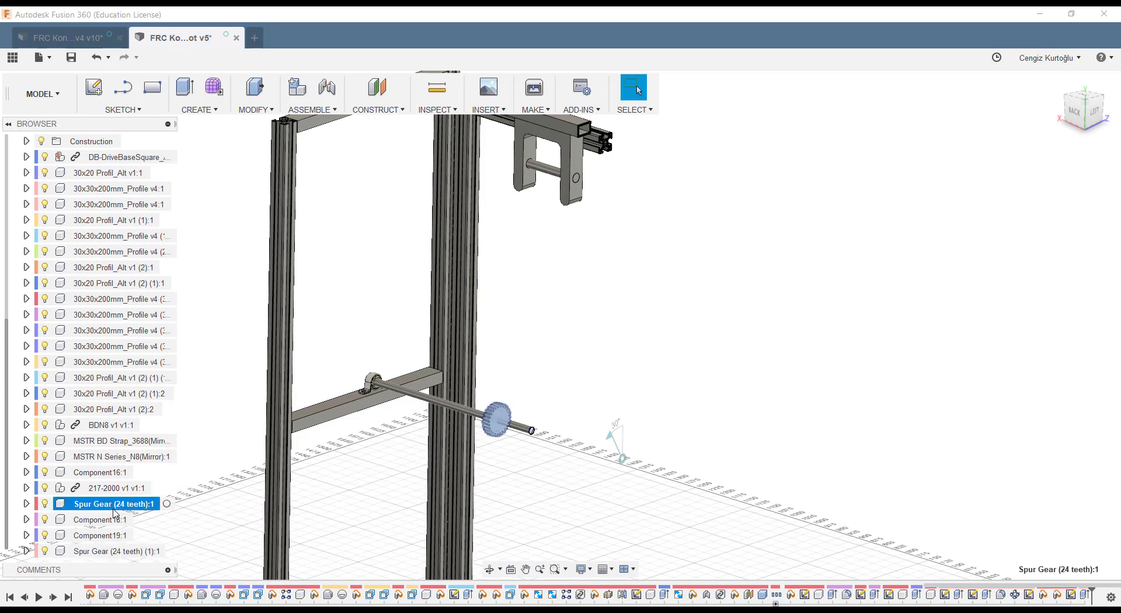
{"action": "key", "text": "m"}
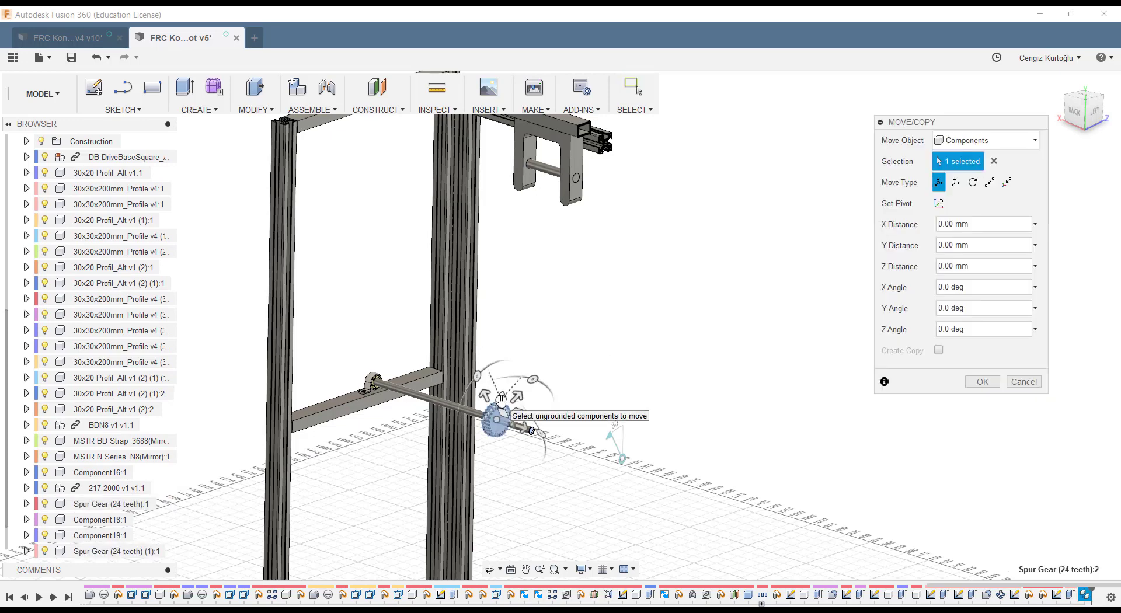
{"action": "left_click_drag", "start_coordinate": [501, 400], "coordinate": [553, 150]}
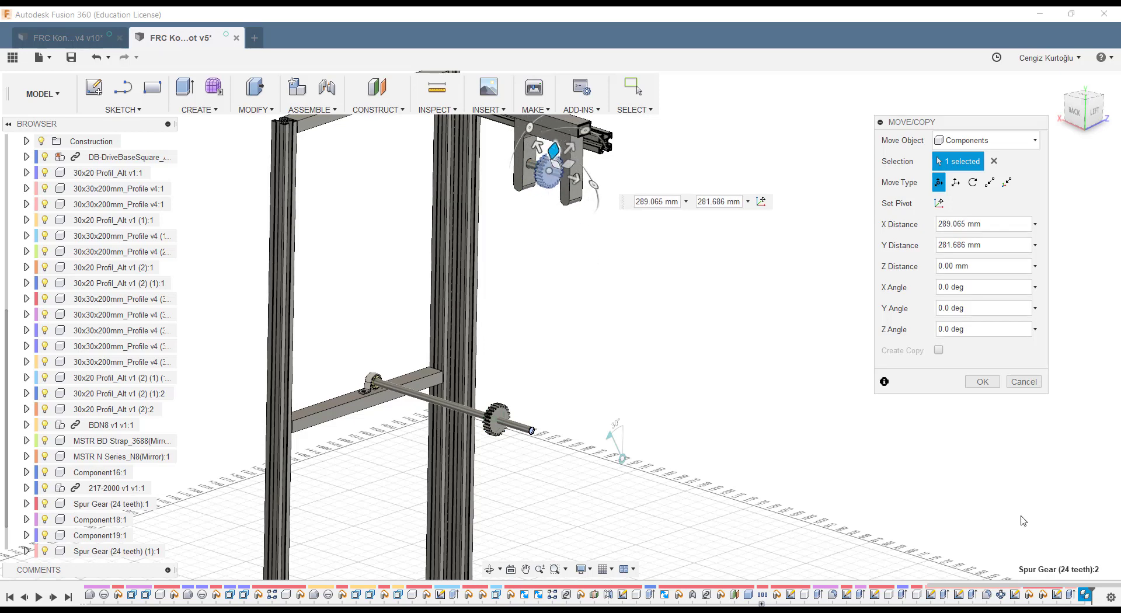
{"action": "left_click", "coordinate": [1027, 384]}
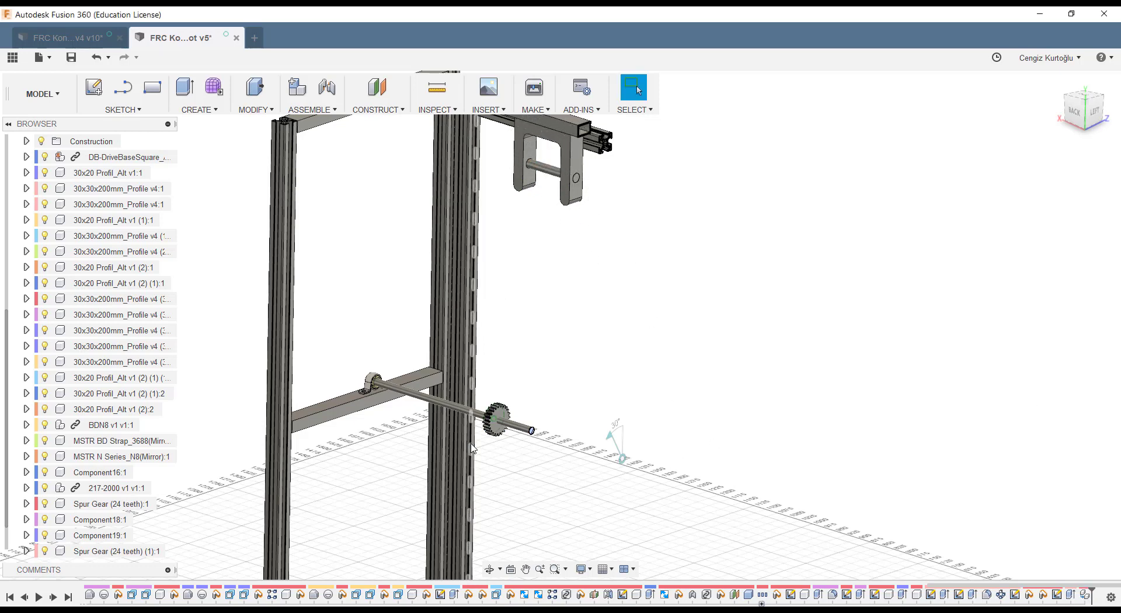
{"action": "left_click", "coordinate": [124, 553]}
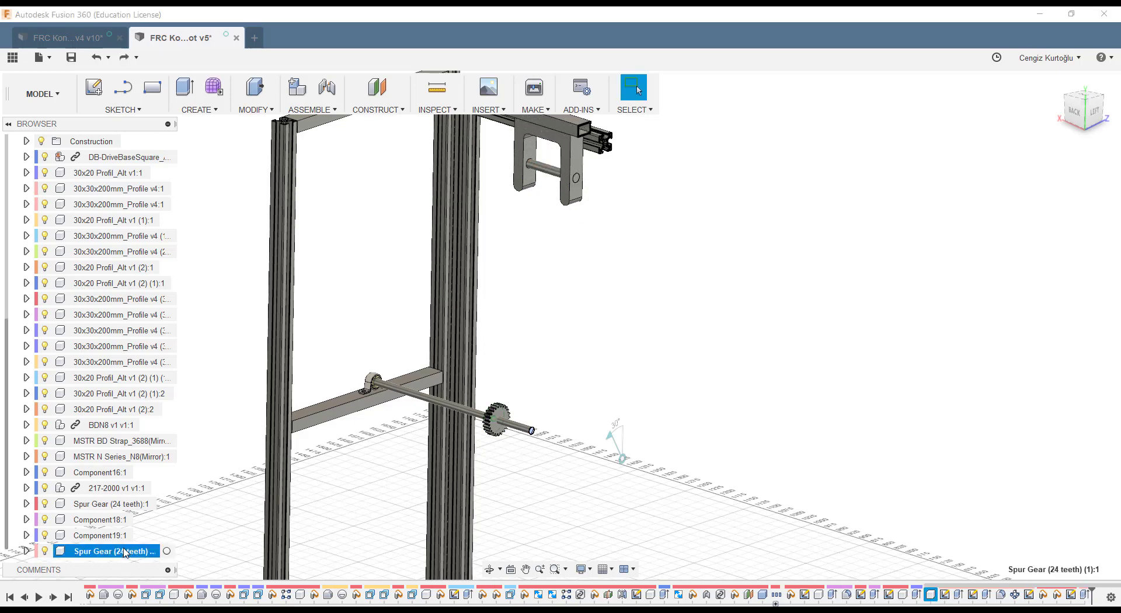
{"action": "left_click", "coordinate": [112, 504]}
{"action": "scroll", "coordinate": [112, 506], "scroll_direction": "up", "scroll_amount": 2}
{"action": "scroll", "coordinate": [117, 409], "scroll_direction": "up", "scroll_amount": 3}
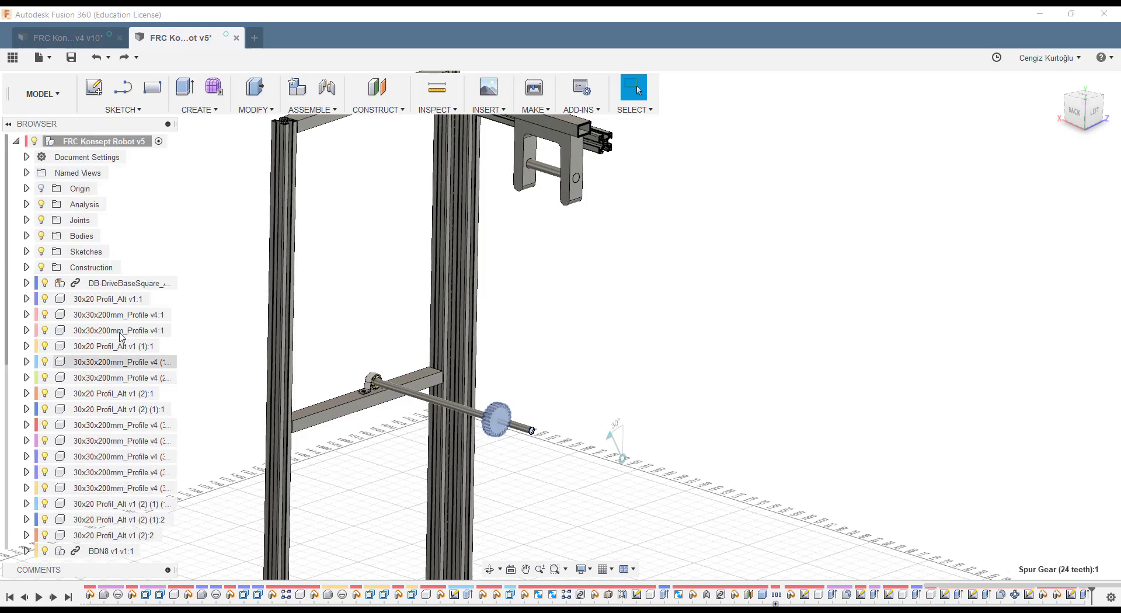
{"action": "right_click", "coordinate": [91, 143]}
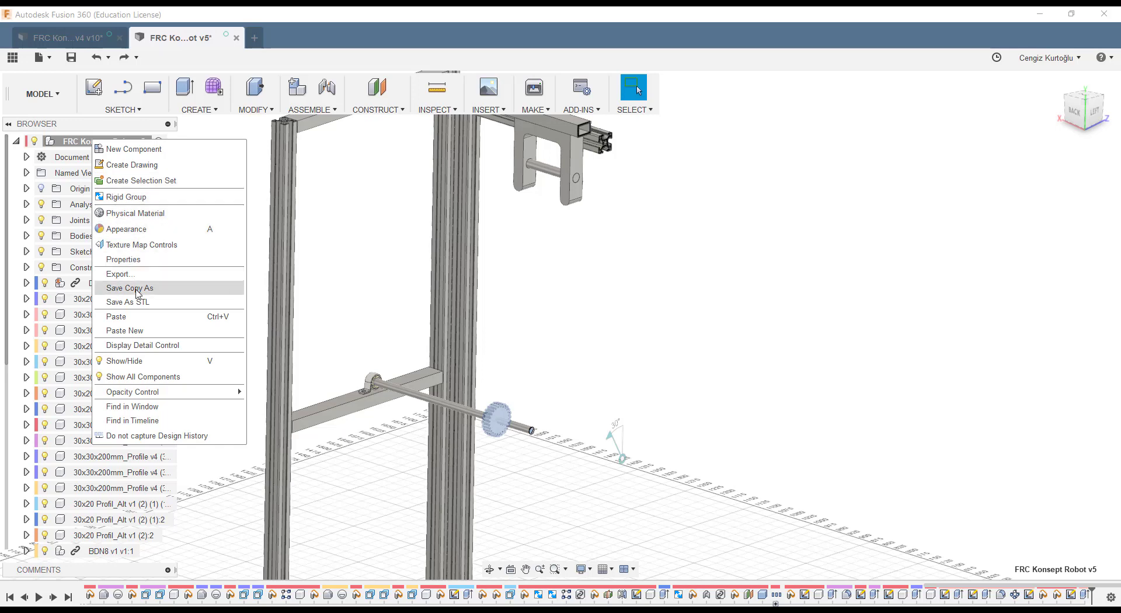
{"action": "left_click", "coordinate": [134, 332]}
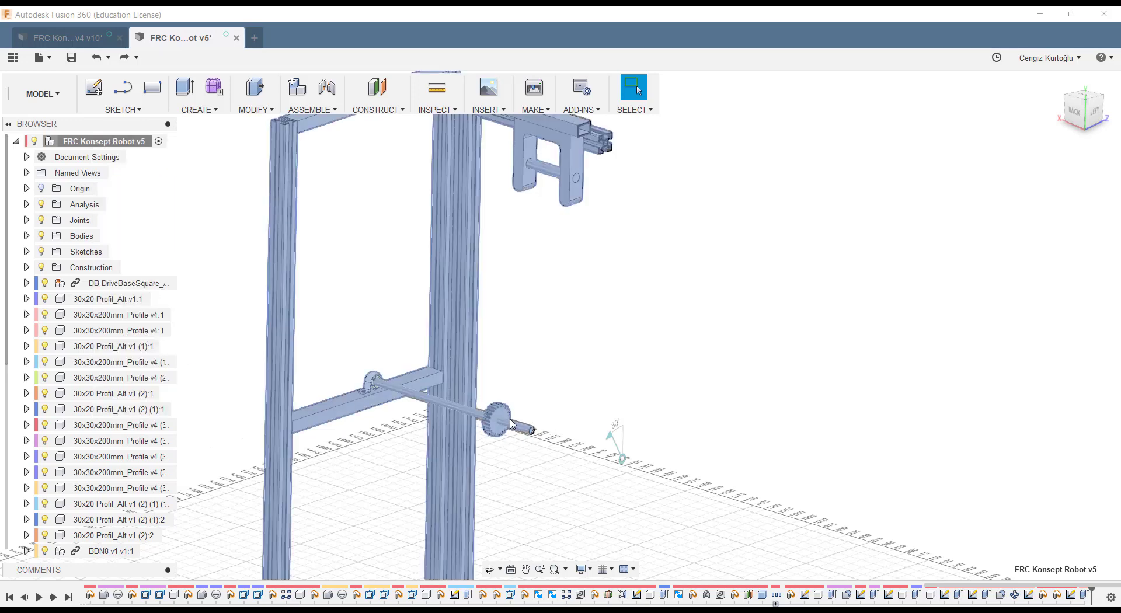
Step: Move the lower-shaft gear up onto the upper shaft, 270.669 mm along X
{"action": "left_click", "coordinate": [512, 424]}
{"action": "key", "text": "m"}
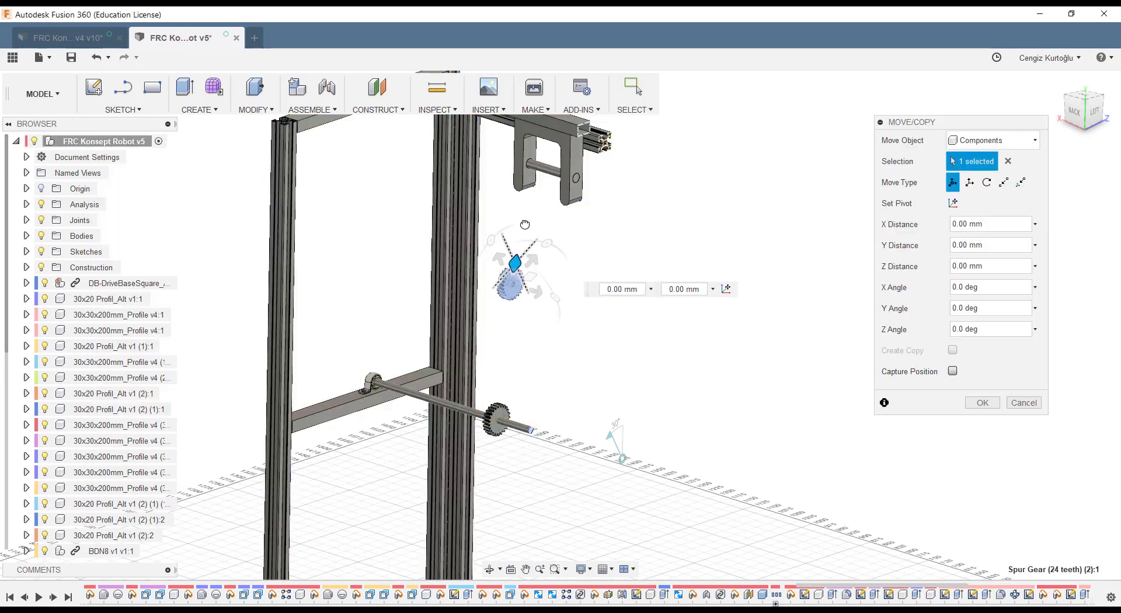
{"action": "left_click_drag", "start_coordinate": [503, 400], "coordinate": [530, 169]}
{"action": "scroll", "coordinate": [549, 164], "scroll_direction": "up", "scroll_amount": 3}
{"action": "scroll", "coordinate": [548, 163], "scroll_direction": "up", "scroll_amount": 2}
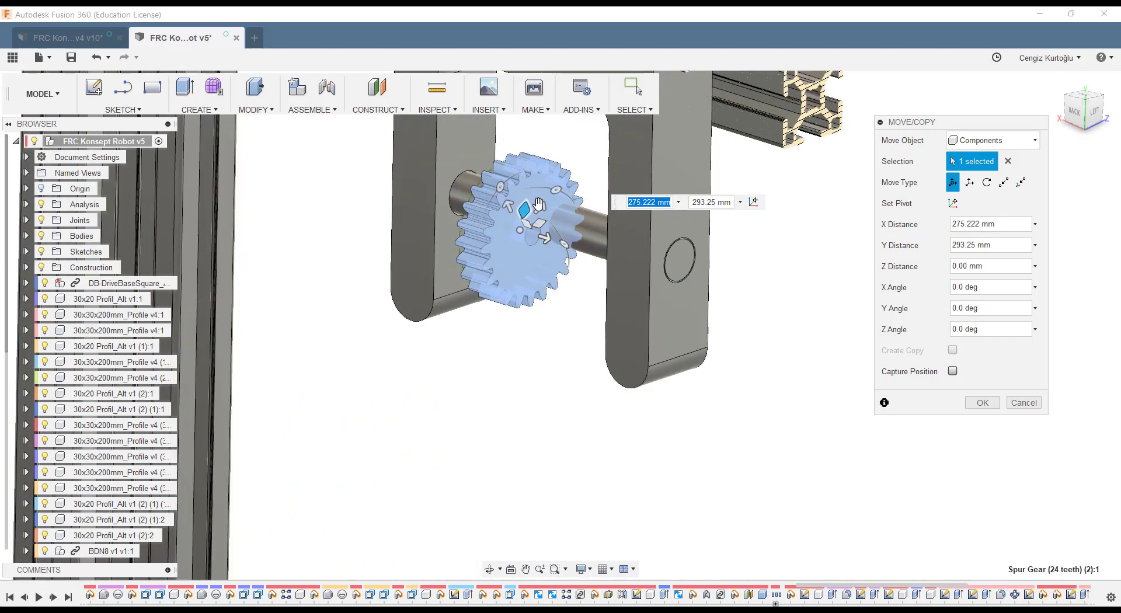
{"action": "scroll", "coordinate": [542, 239], "scroll_direction": "up", "scroll_amount": 2}
{"action": "scroll", "coordinate": [543, 251], "scroll_direction": "up", "scroll_amount": 2}
{"action": "scroll", "coordinate": [540, 263], "scroll_direction": "up", "scroll_amount": 2}
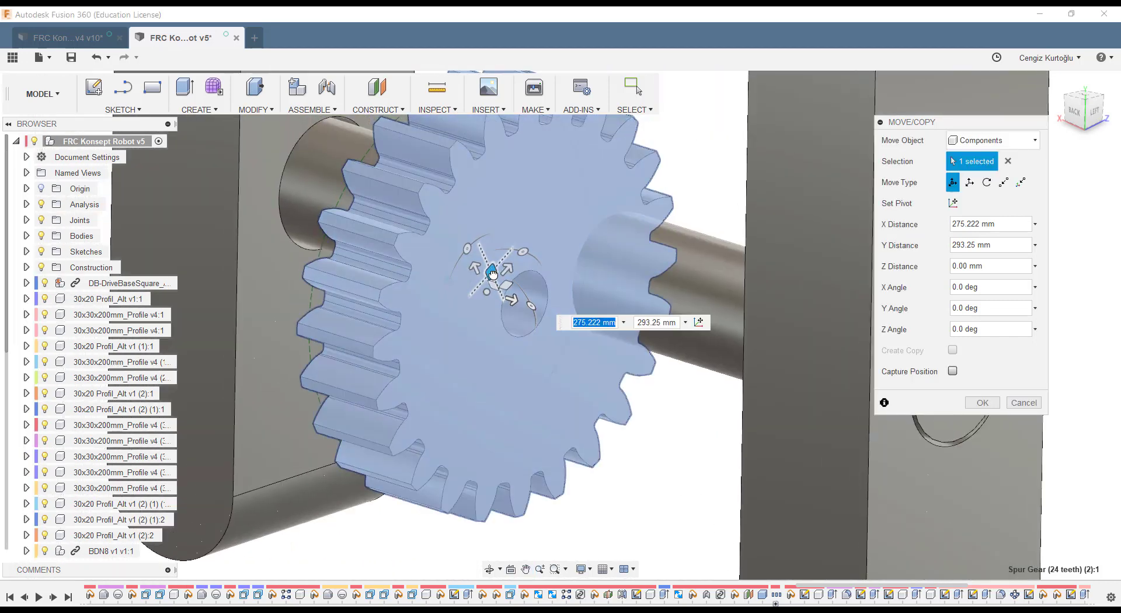
{"action": "left_click_drag", "start_coordinate": [491, 272], "coordinate": [476, 318]}
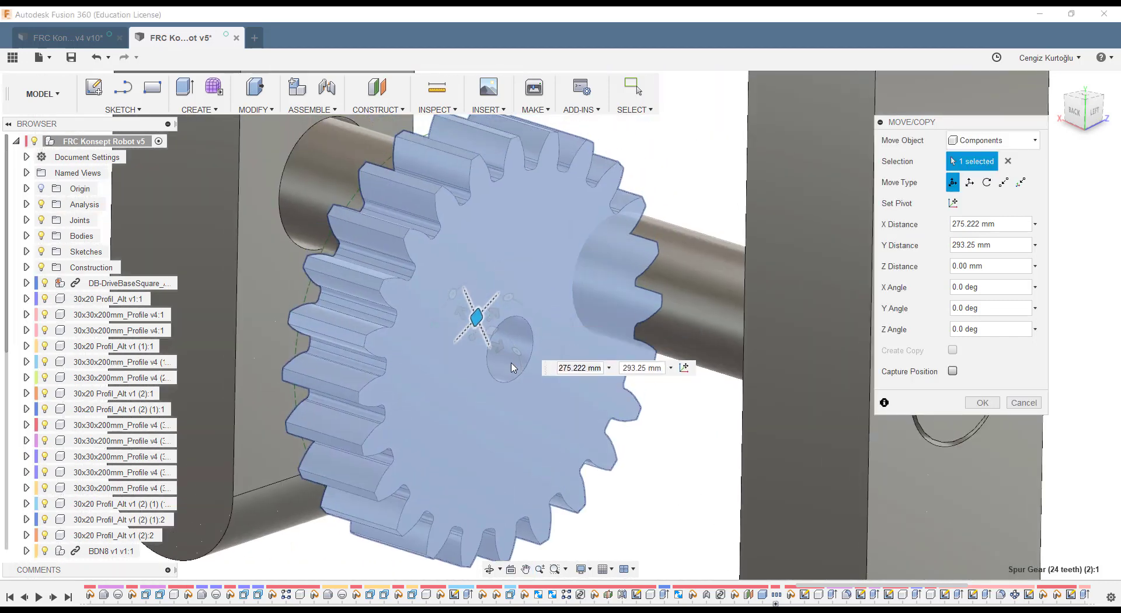
{"action": "left_click", "coordinate": [983, 403]}
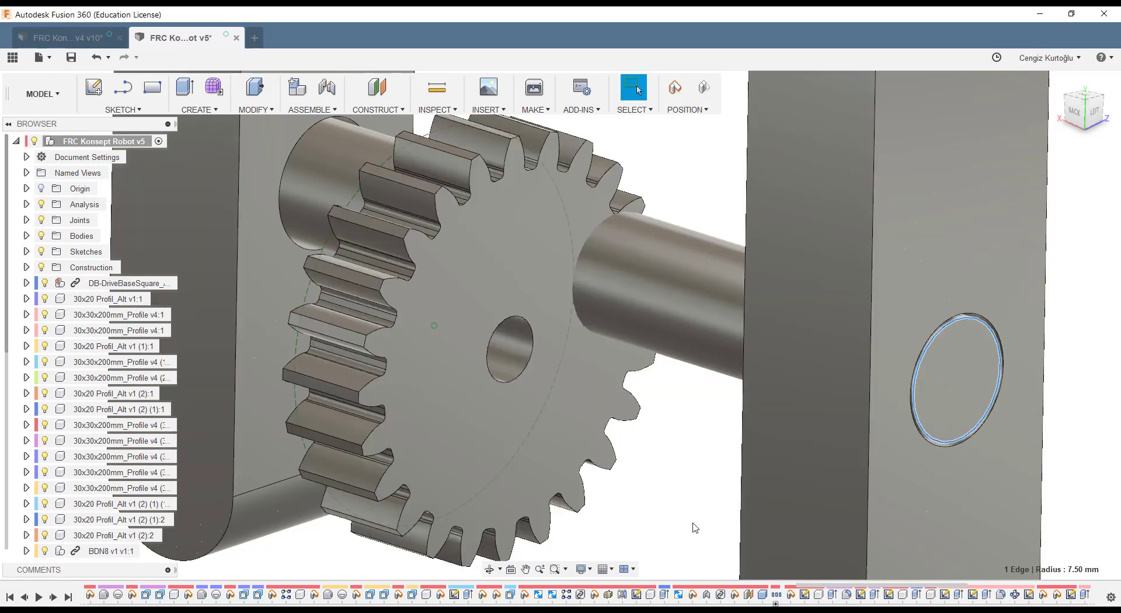
Step: Widen the upper gear's 8 mm bore with a negative face offset to fit the axle
{"action": "left_click", "coordinate": [693, 528]}
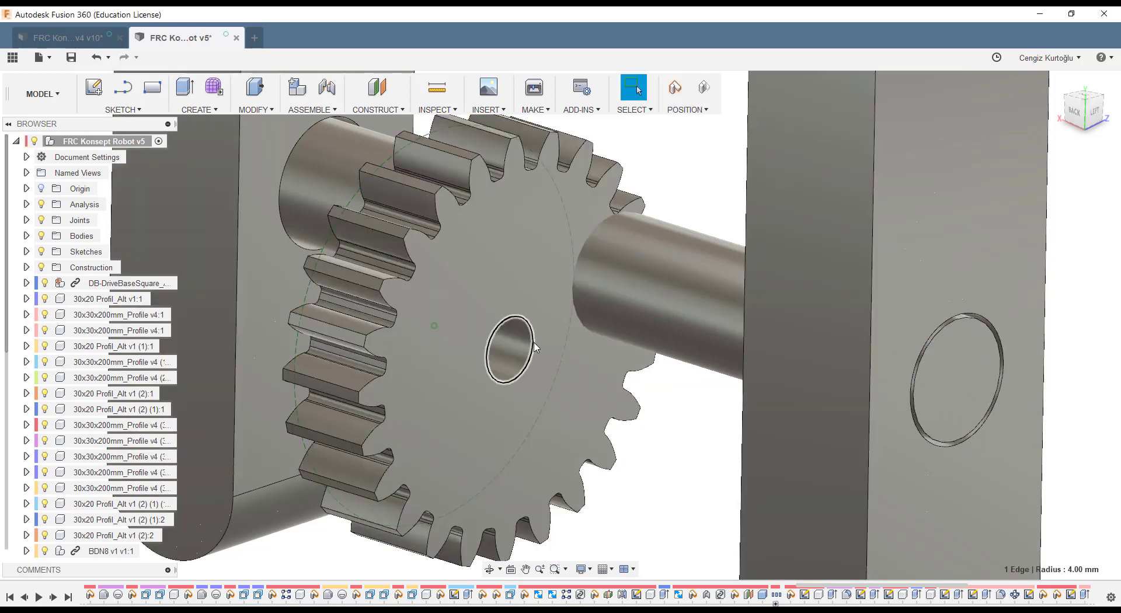
{"action": "left_click", "coordinate": [611, 528]}
{"action": "left_click", "coordinate": [519, 347]}
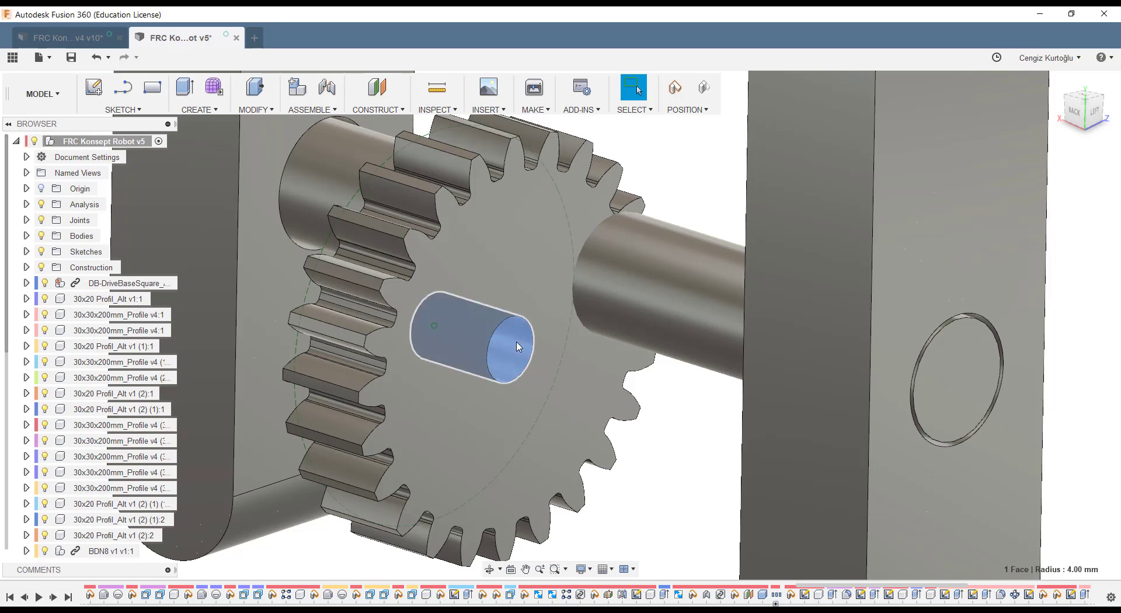
{"action": "key", "text": "q"}
{"action": "left_click_drag", "start_coordinate": [517, 341], "coordinate": [535, 338]}
{"action": "scroll", "coordinate": [544, 345], "scroll_direction": "down", "scroll_amount": 3}
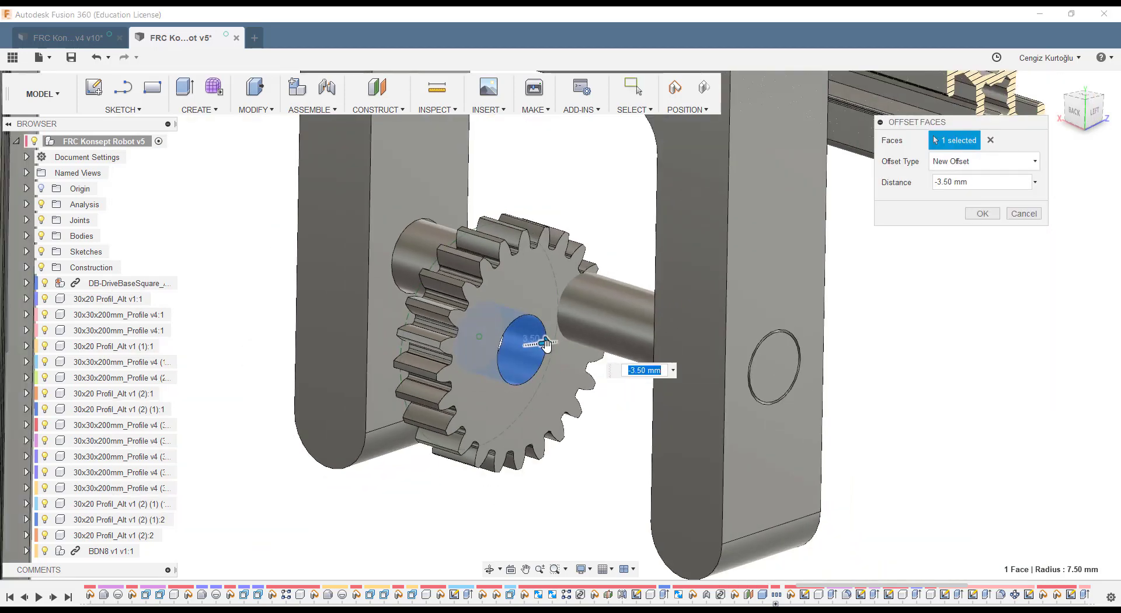
{"action": "type", "text": "-4"}
{"action": "key", "text": "Return"}
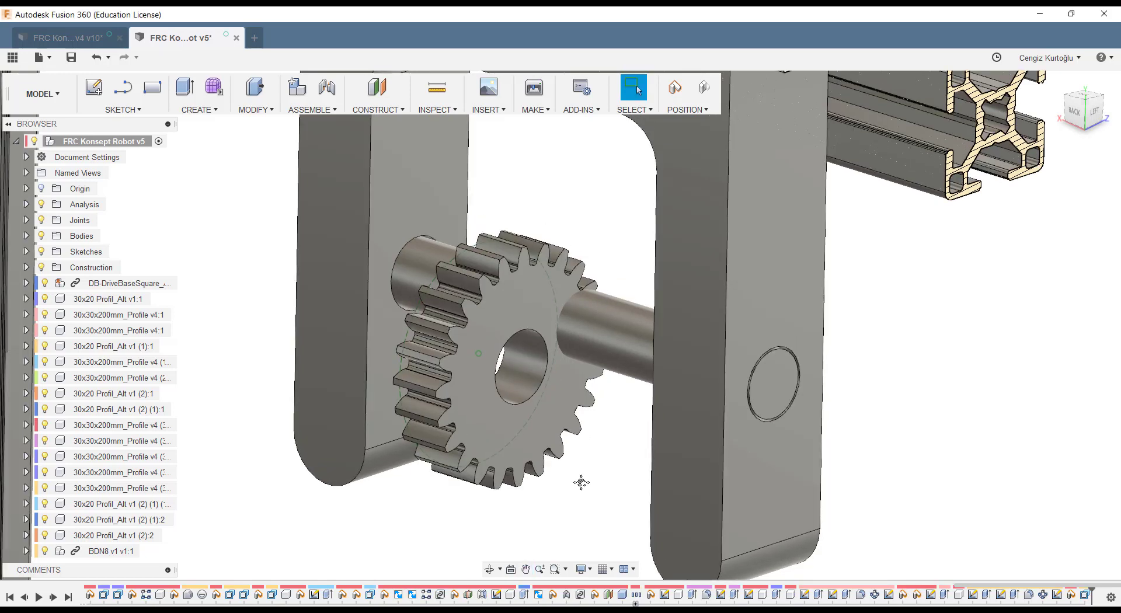
Step: Align the upper gear's bore onto the shaft face, centring it between the bracket plates
{"action": "key", "text": "s"}
{"action": "left_click", "coordinate": [614, 537]}
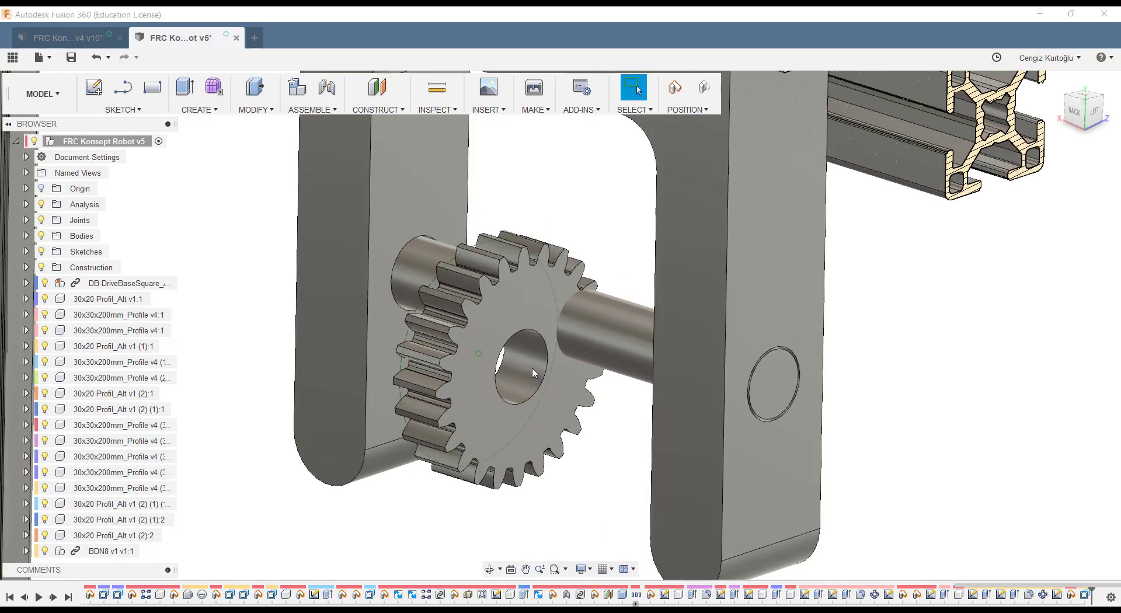
{"action": "left_click", "coordinate": [509, 367]}
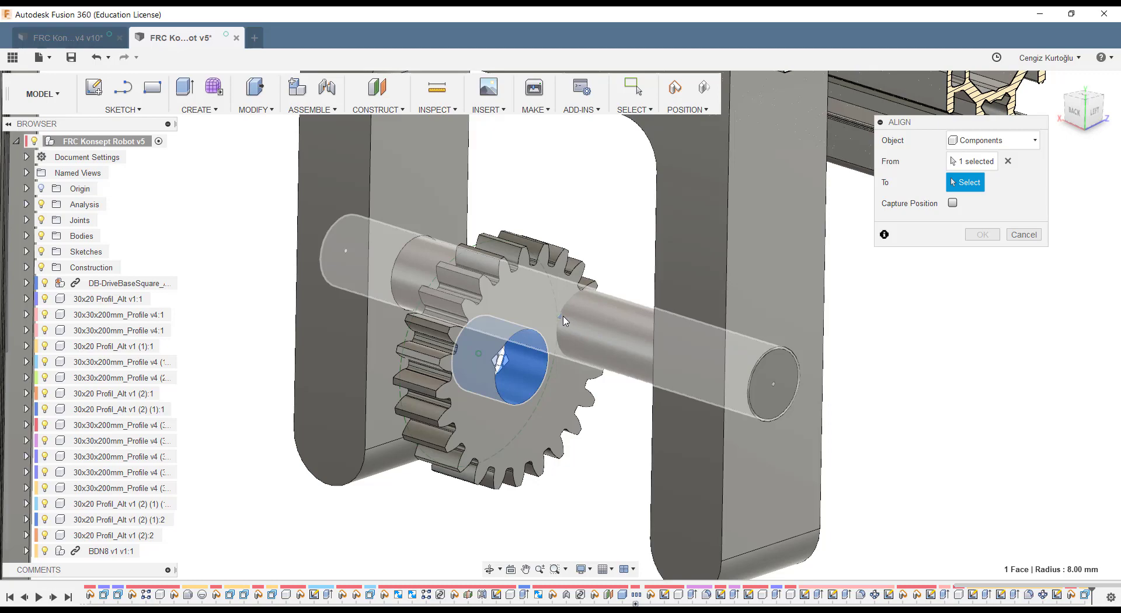
{"action": "left_click", "coordinate": [564, 320]}
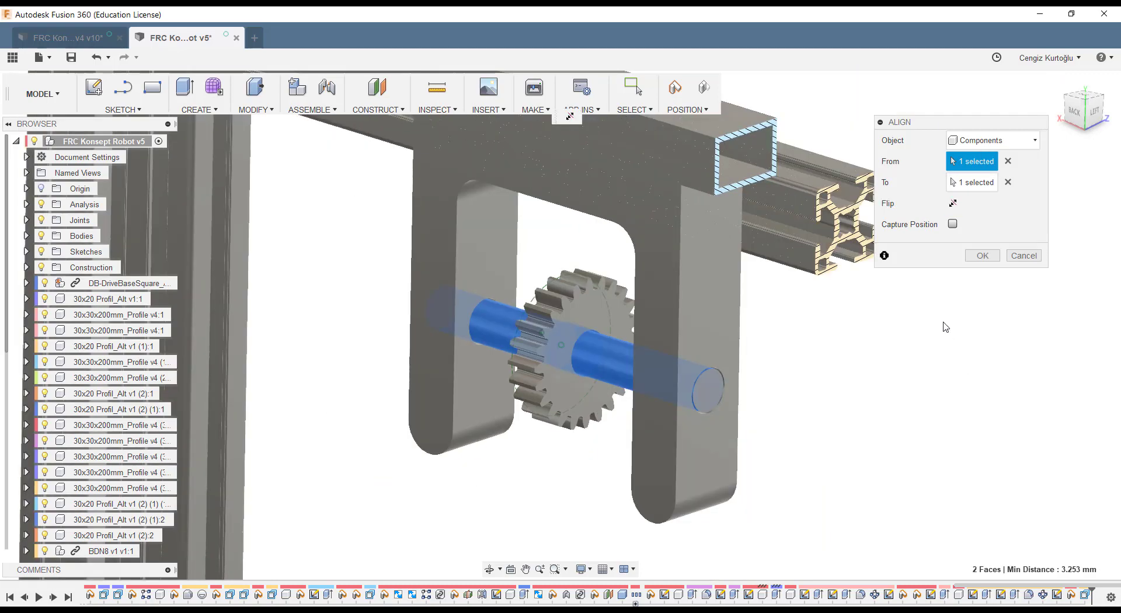
{"action": "left_click", "coordinate": [983, 256]}
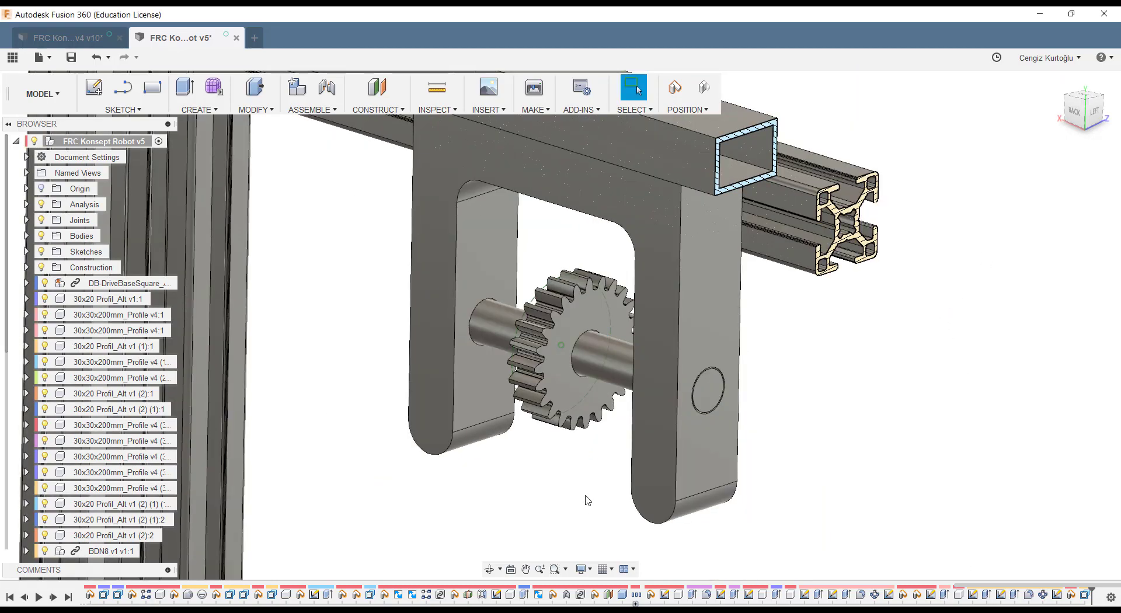
{"action": "scroll", "coordinate": [587, 500], "scroll_direction": "down", "scroll_amount": 5}
{"action": "scroll", "coordinate": [586, 498], "scroll_direction": "down", "scroll_amount": 3}
{"action": "mouse_move", "coordinate": [578, 528]}
{"action": "middle_mouse_down"}
{"action": "mouse_move", "coordinate": [590, 308]}
{"action": "mouse_move", "coordinate": [577, 437]}
{"action": "middle_mouse_up"}
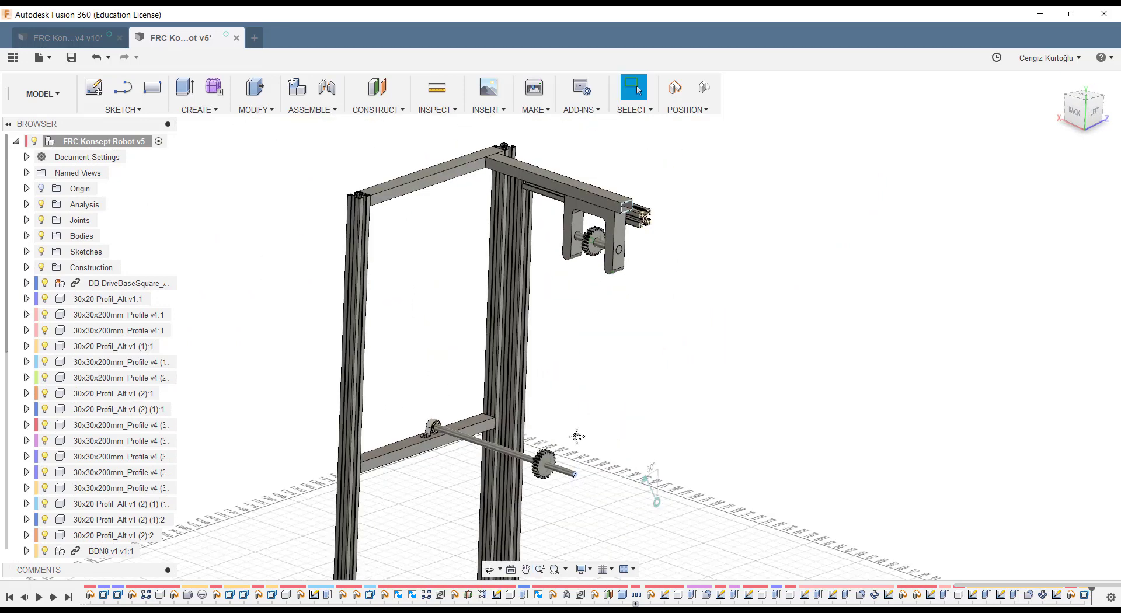
{"action": "scroll", "coordinate": [581, 320], "scroll_direction": "up", "scroll_amount": 3}
{"action": "scroll", "coordinate": [599, 483], "scroll_direction": "down", "scroll_amount": 3}
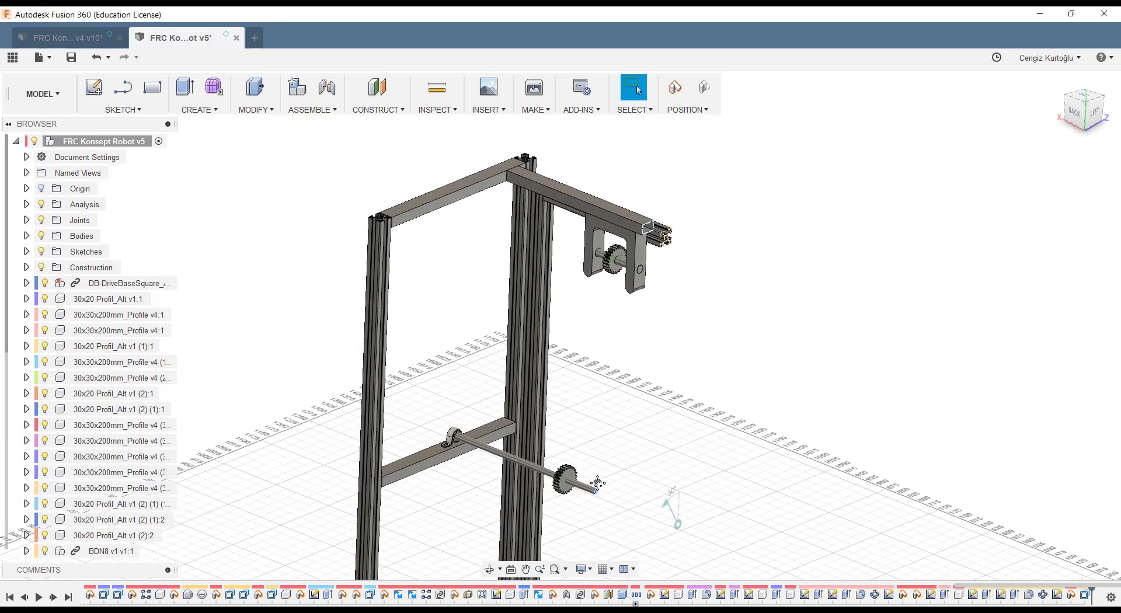
{"action": "left_click", "coordinate": [597, 491]}
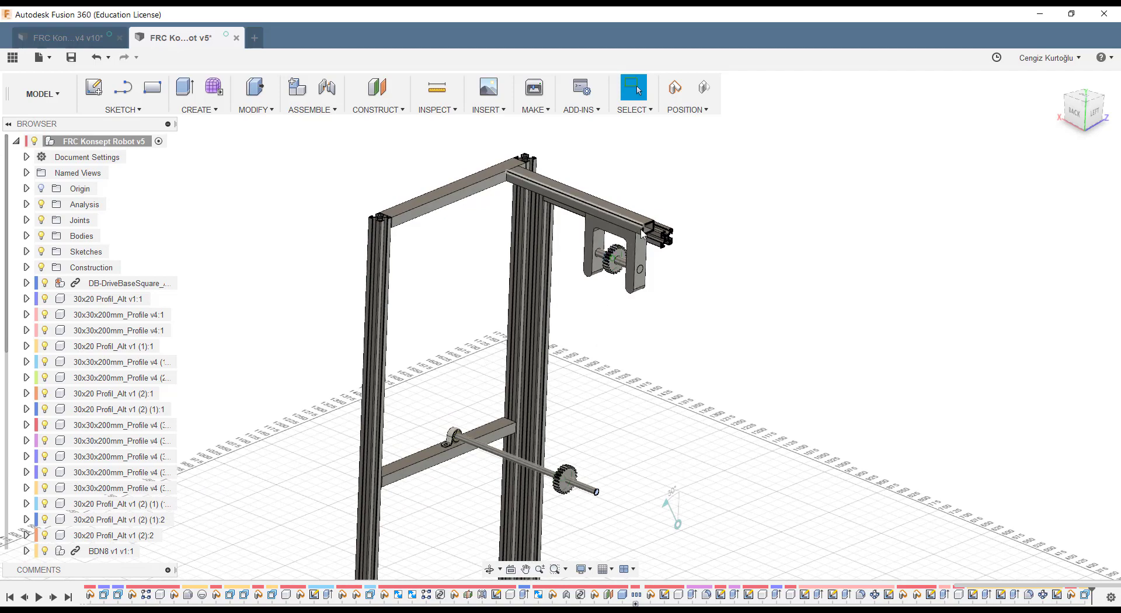
{"action": "middle_click_drag", "start_coordinate": [562, 425], "coordinate": [580, 483], "text": "shift"}
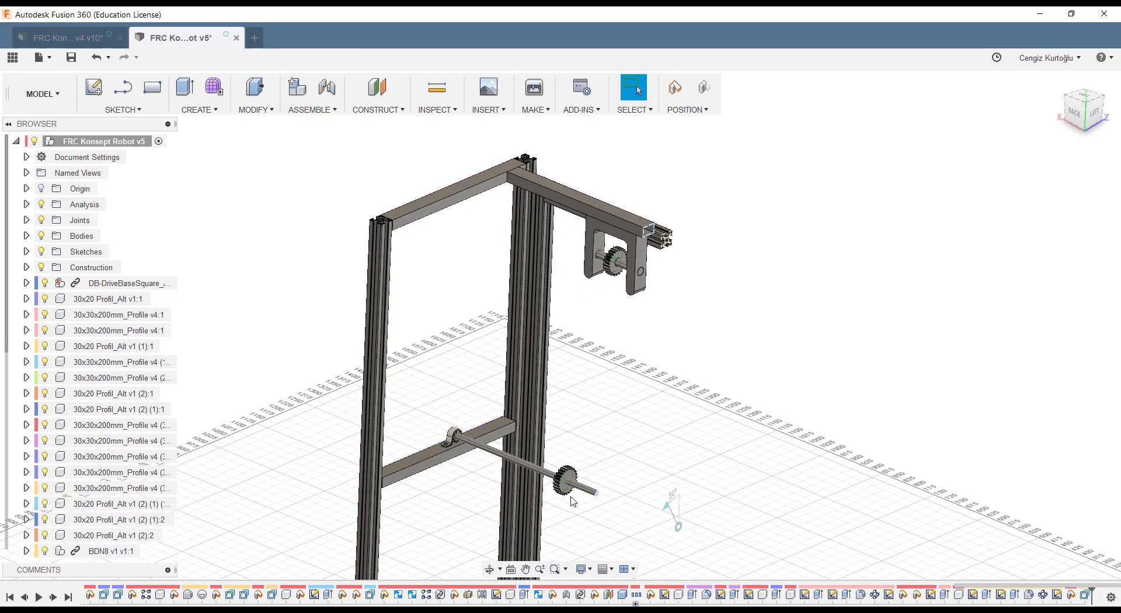
{"action": "scroll", "coordinate": [573, 501], "scroll_direction": "up", "scroll_amount": 3}
{"action": "scroll", "coordinate": [573, 494], "scroll_direction": "down", "scroll_amount": 3}
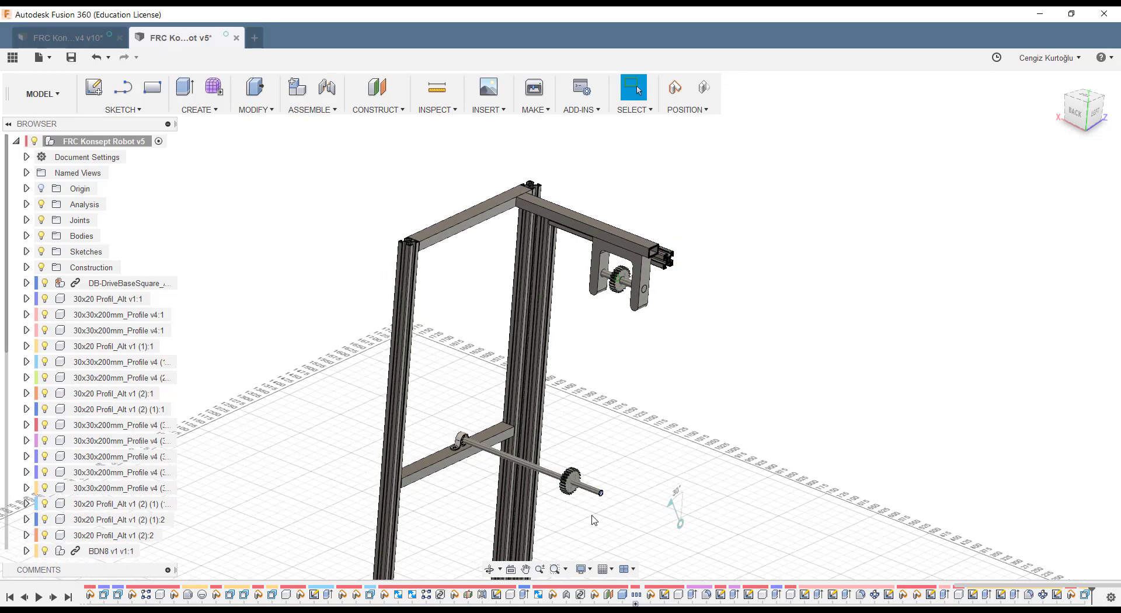
{"action": "scroll", "coordinate": [591, 508], "scroll_direction": "down", "scroll_amount": 2}
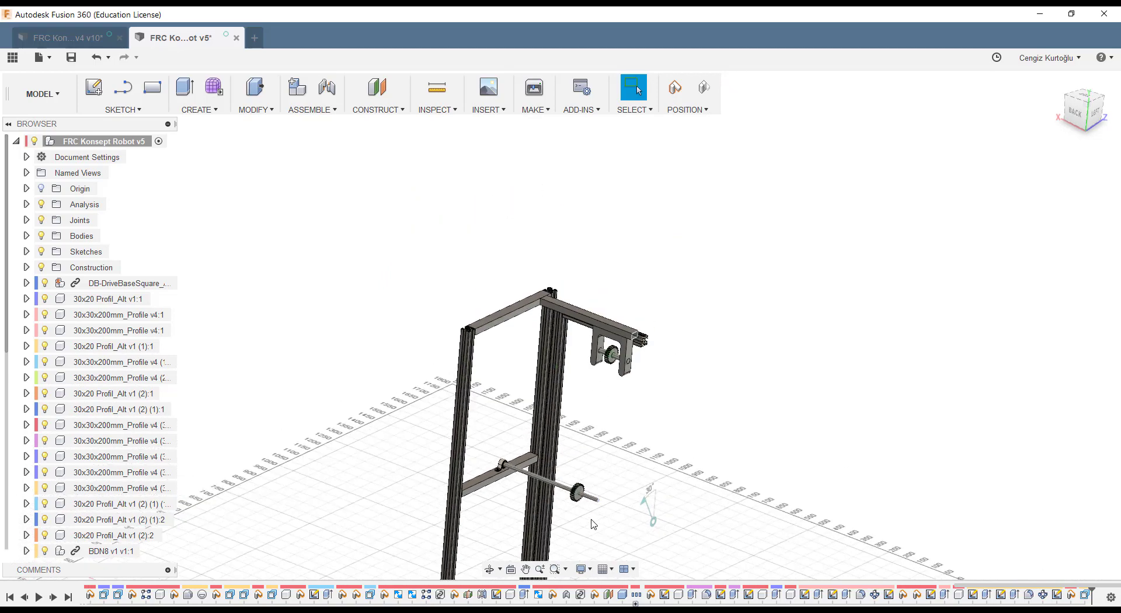
{"action": "middle_click_drag", "start_coordinate": [575, 507], "coordinate": [558, 432]}
{"action": "scroll", "coordinate": [579, 429], "scroll_direction": "down", "scroll_amount": 2}
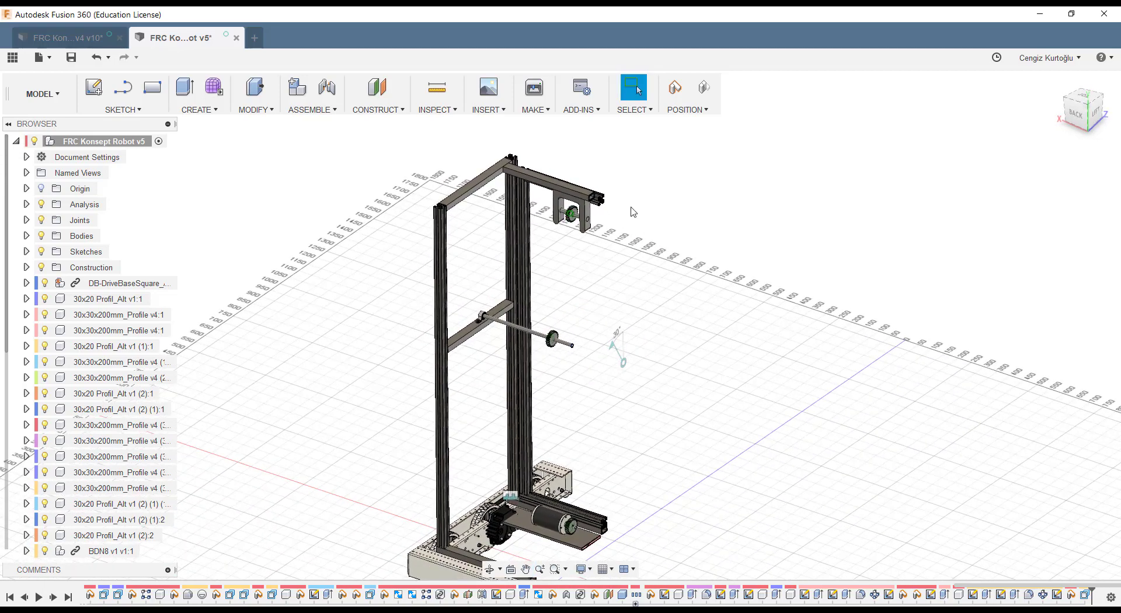
{"action": "middle_click_drag", "start_coordinate": [564, 430], "coordinate": [561, 194], "text": "shift"}
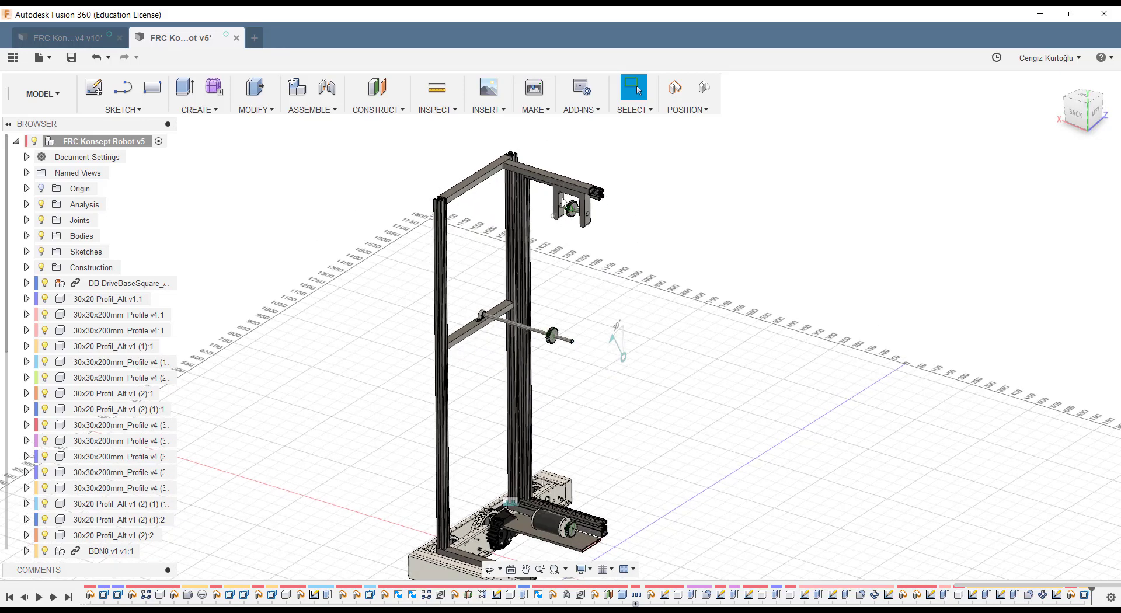
{"action": "middle_click_drag", "start_coordinate": [639, 419], "coordinate": [601, 388]}
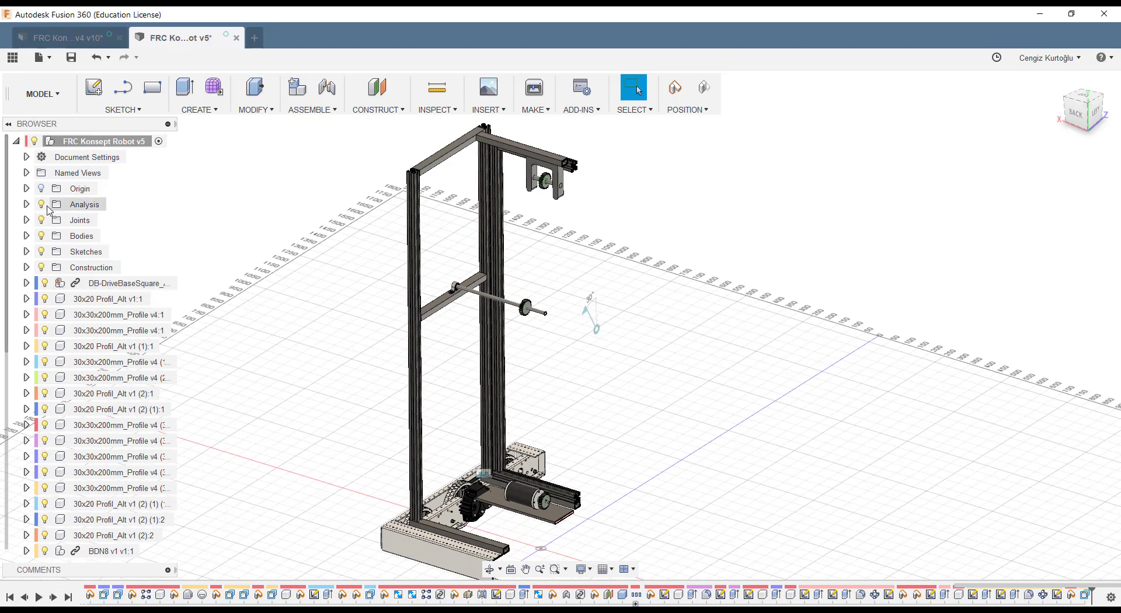
Step: Edit Section1 and shift its section plane to -68.872 mm
{"action": "left_click", "coordinate": [26, 204]}
{"action": "right_click", "coordinate": [84, 221]}
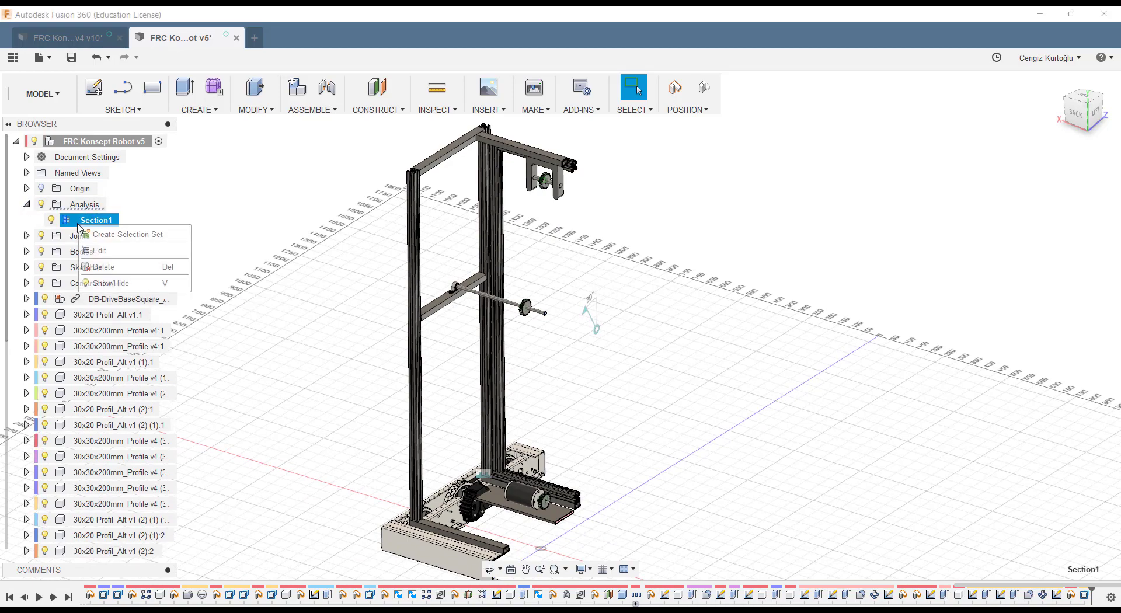
{"action": "left_click", "coordinate": [104, 251]}
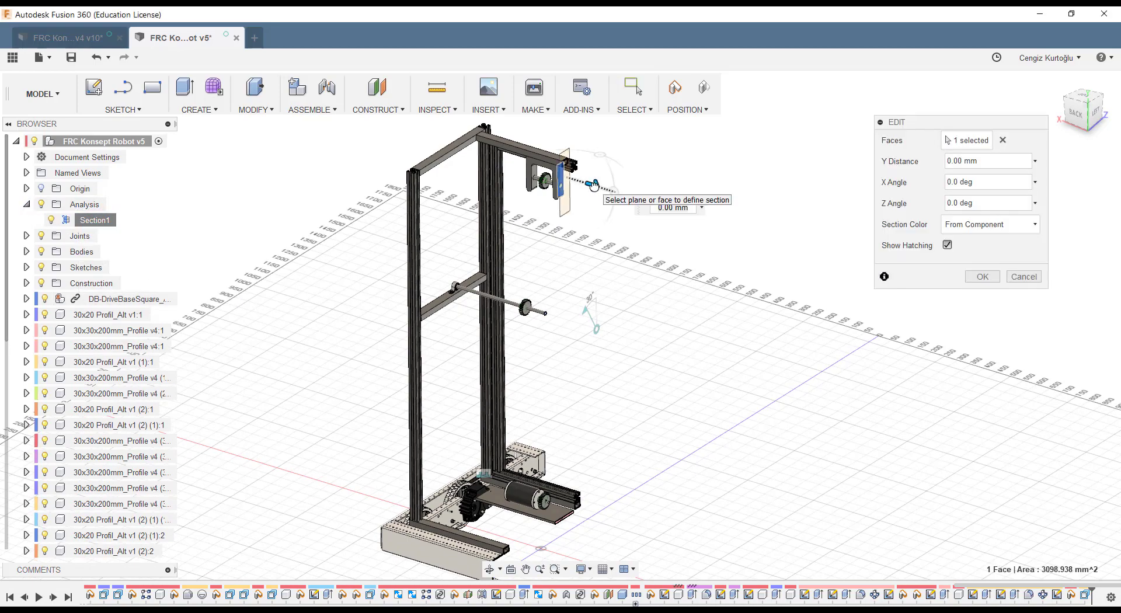
{"action": "left_click_drag", "start_coordinate": [593, 186], "coordinate": [556, 171]}
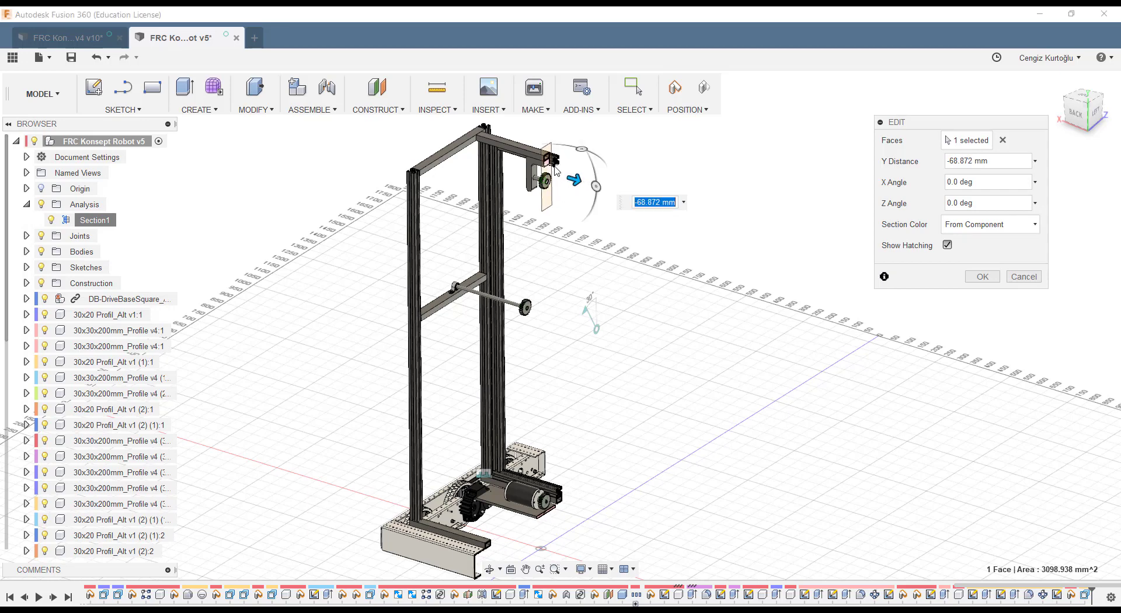
{"action": "scroll", "coordinate": [556, 171], "scroll_direction": "up", "scroll_amount": 5}
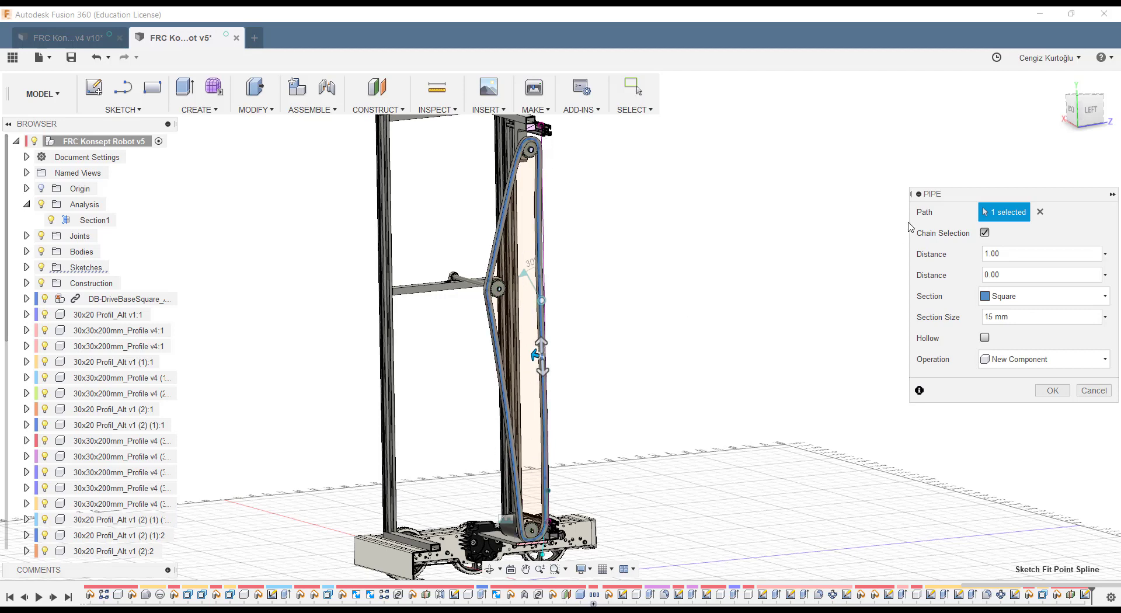
Step: Create the 15 mm square pipe along the belt spline between the gears
{"action": "left_click_drag", "start_coordinate": [960, 198], "coordinate": [952, 194]}
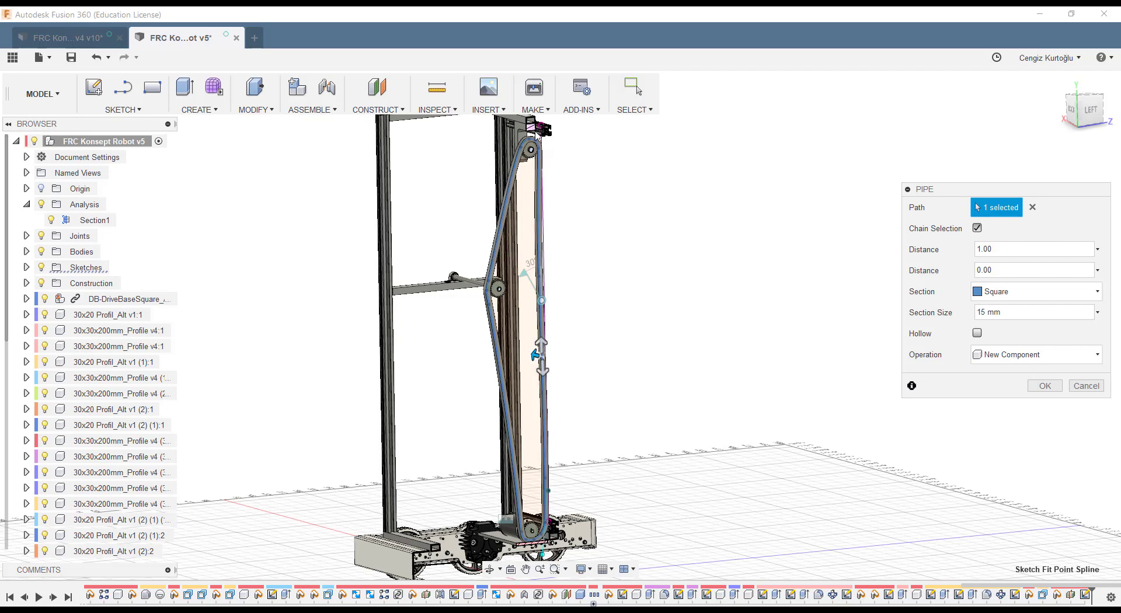
{"action": "left_click", "coordinate": [1044, 389]}
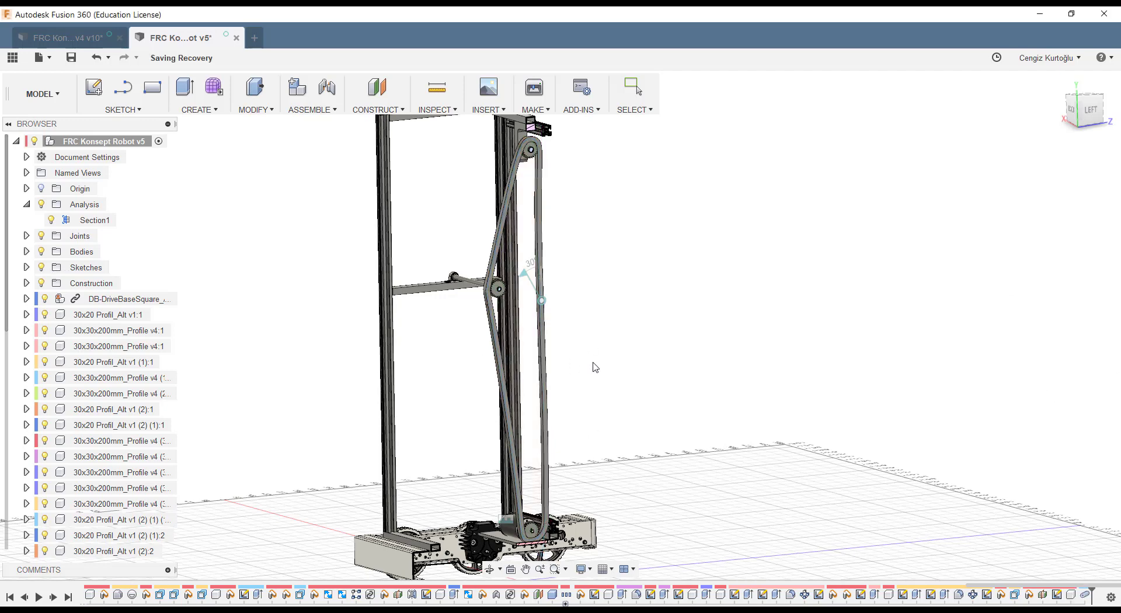
{"action": "middle_click_drag", "start_coordinate": [596, 367], "coordinate": [554, 526], "text": "shift"}
{"action": "scroll", "coordinate": [553, 525], "scroll_direction": "up", "scroll_amount": 3}
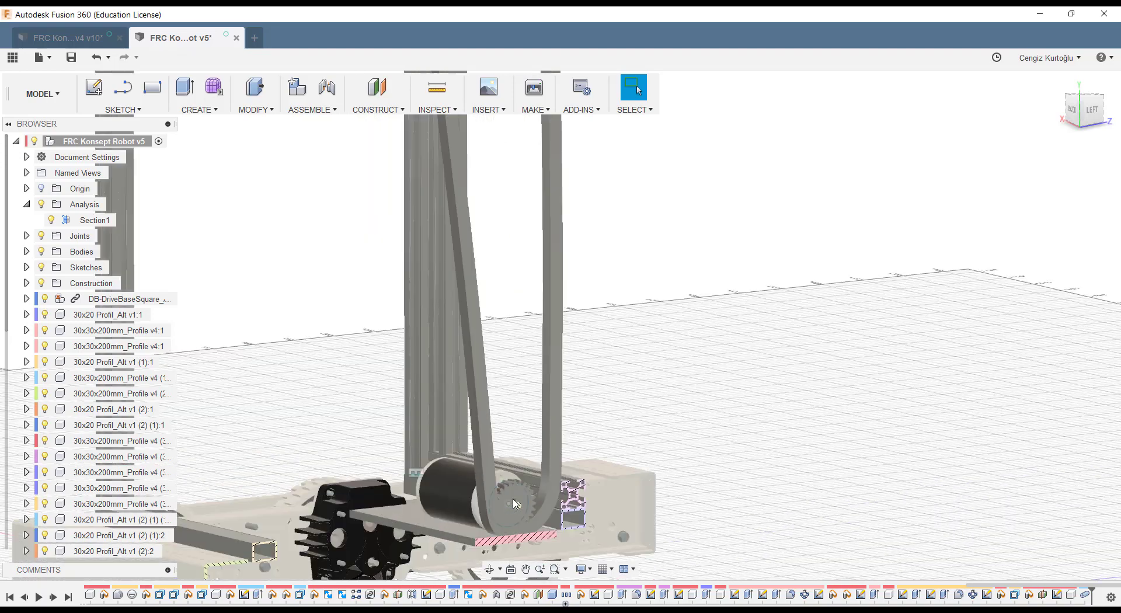
{"action": "scroll", "coordinate": [526, 543], "scroll_direction": "up", "scroll_amount": 3}
{"action": "scroll", "coordinate": [500, 560], "scroll_direction": "up", "scroll_amount": 2}
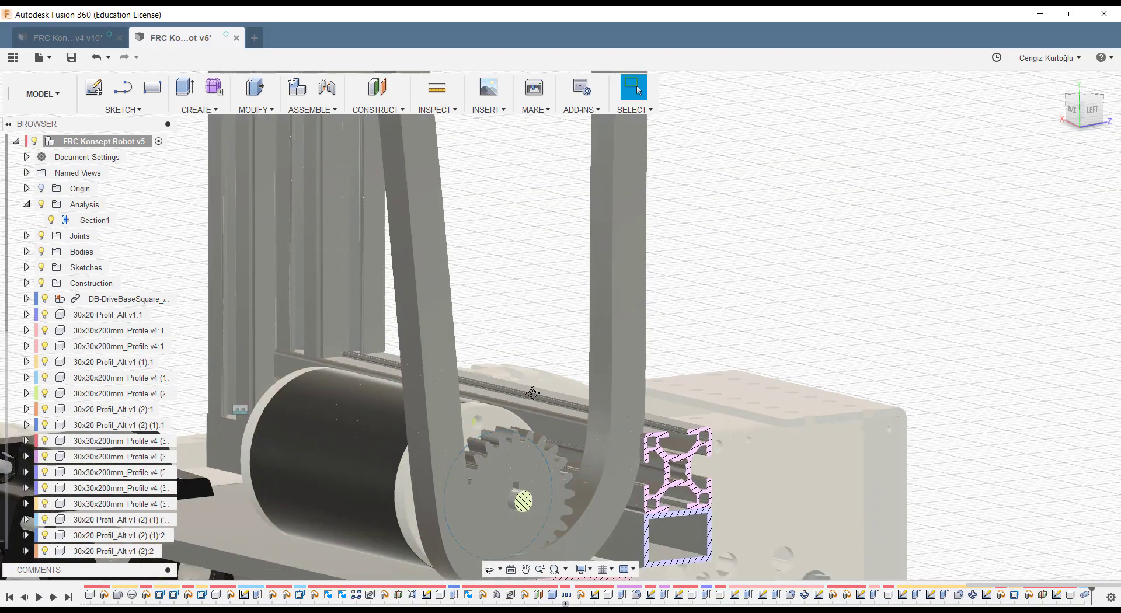
{"action": "middle_click_drag", "start_coordinate": [500, 560], "coordinate": [519, 466]}
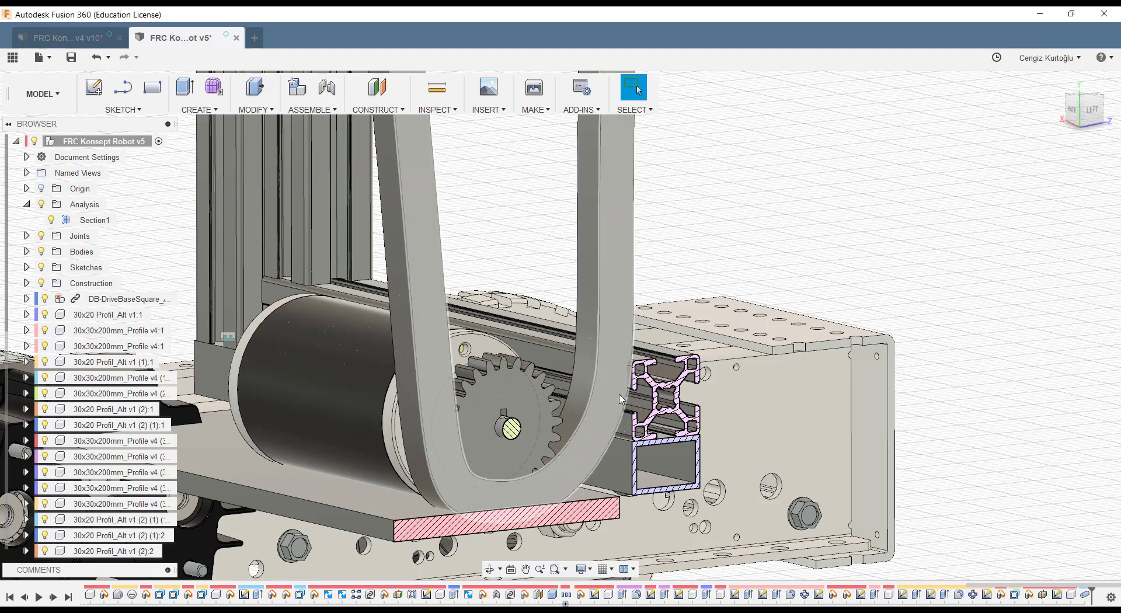
{"action": "left_click_drag", "start_coordinate": [613, 400], "coordinate": [605, 403]}
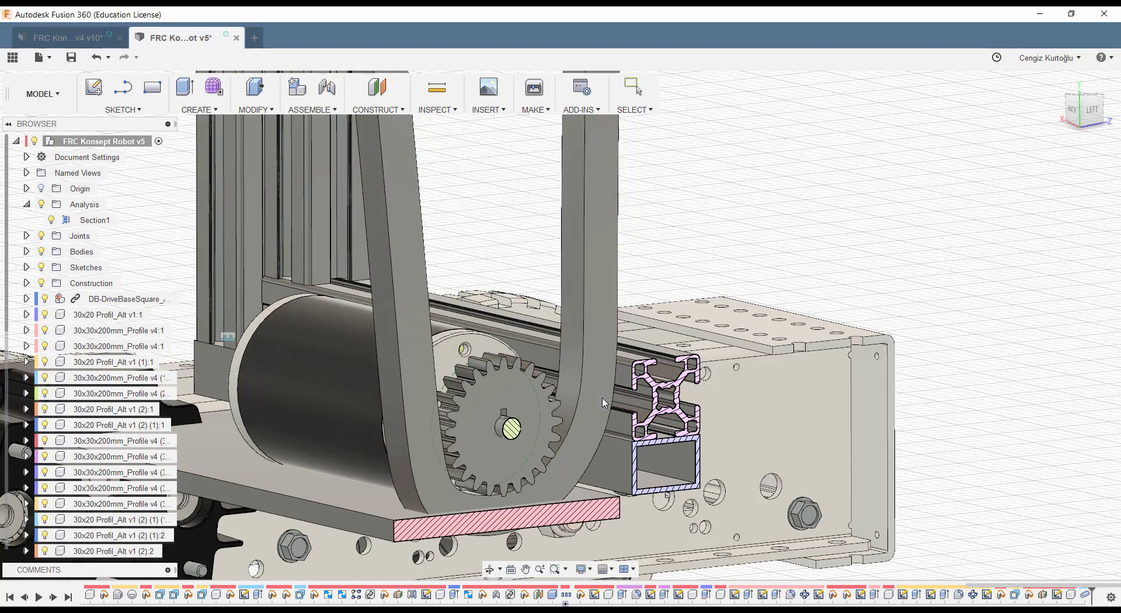
{"action": "left_click_drag", "start_coordinate": [615, 400], "coordinate": [670, 354]}
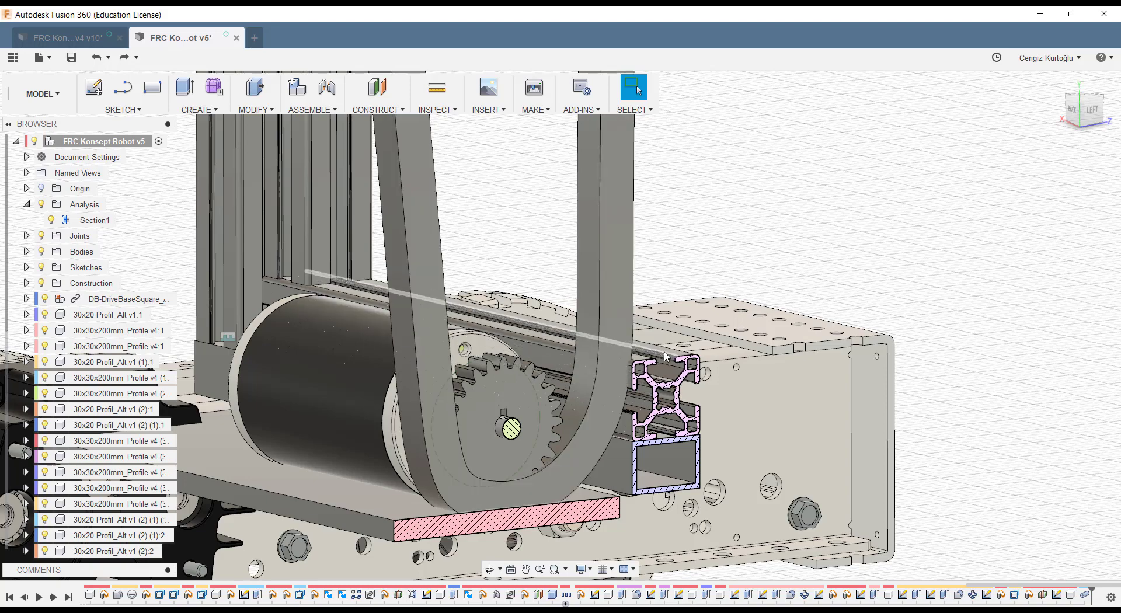
{"action": "scroll", "coordinate": [672, 350], "scroll_direction": "up", "scroll_amount": 3}
{"action": "left_click", "coordinate": [680, 344]}
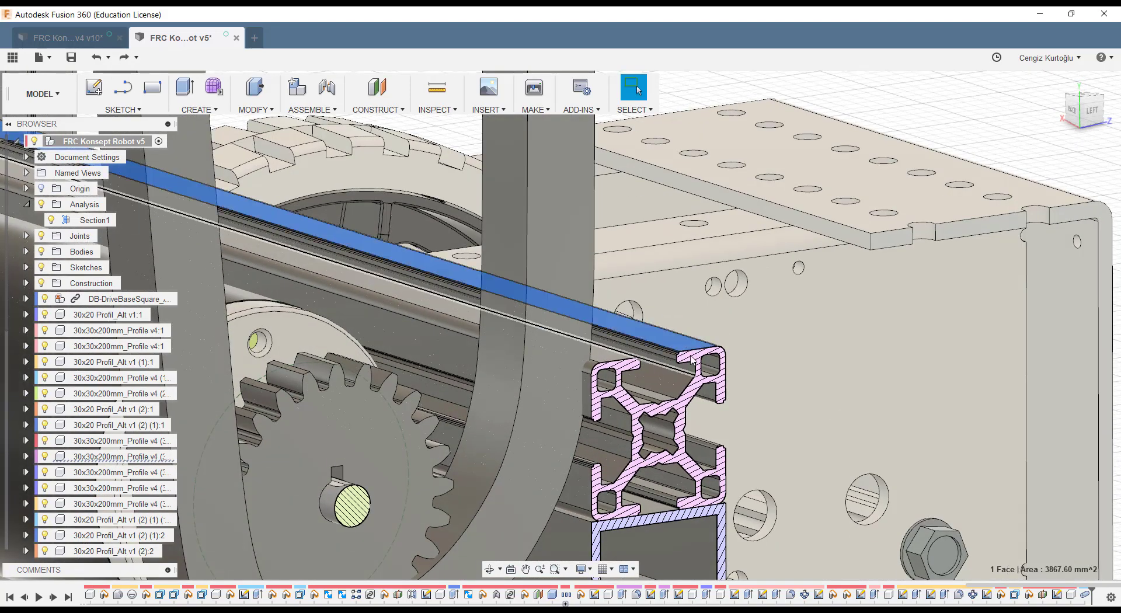
{"action": "scroll", "coordinate": [655, 460], "scroll_direction": "down", "scroll_amount": 3}
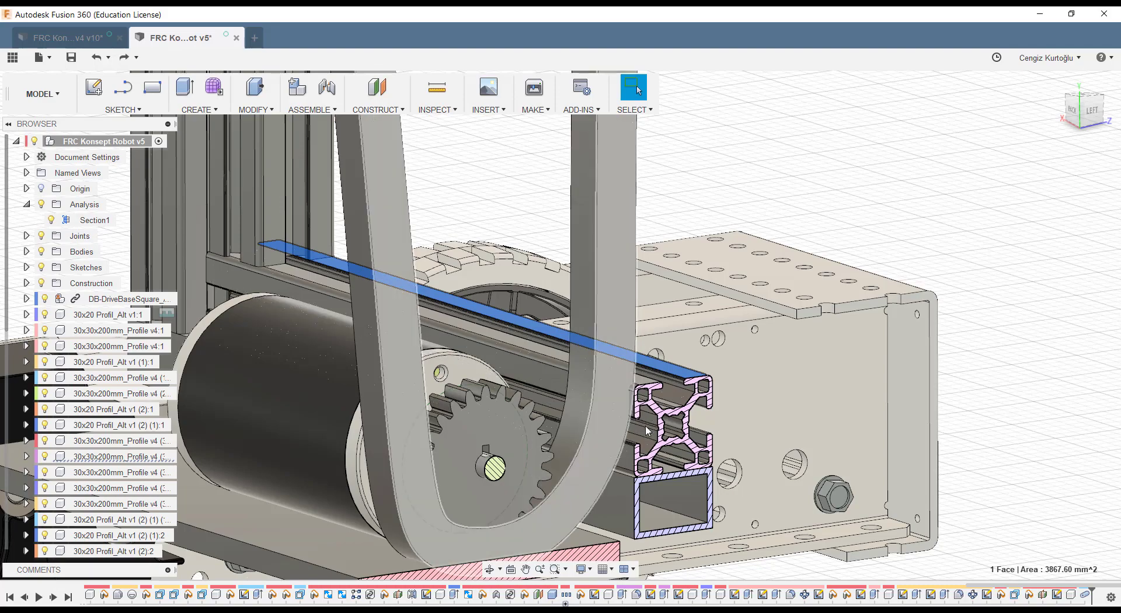
{"action": "scroll", "coordinate": [665, 430], "scroll_direction": "down", "scroll_amount": 5}
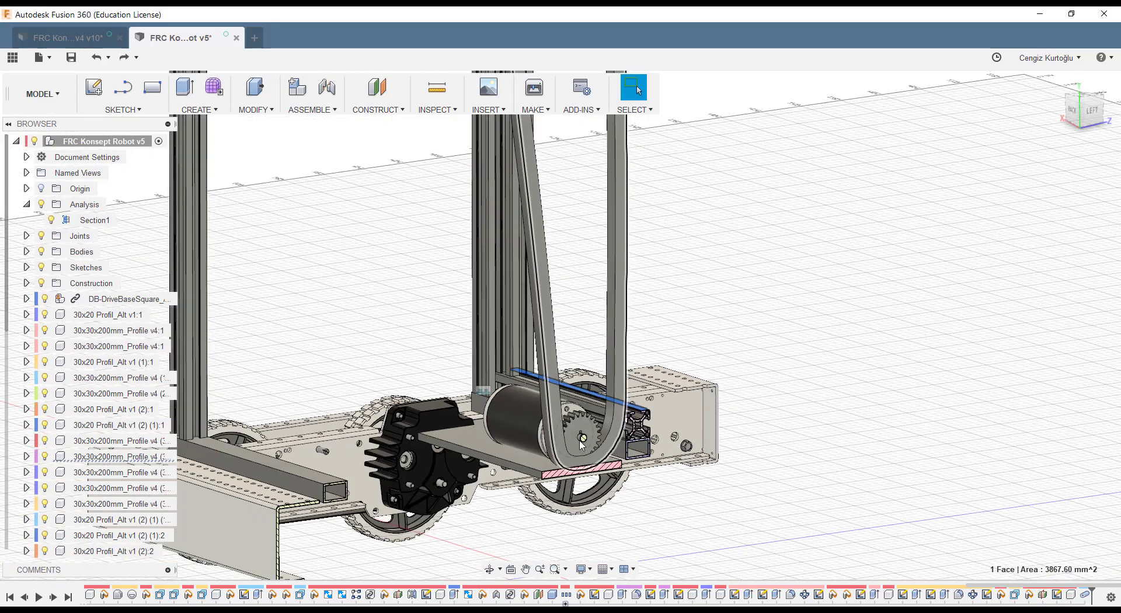
{"action": "scroll", "coordinate": [639, 431], "scroll_direction": "down", "scroll_amount": 3}
{"action": "scroll", "coordinate": [613, 272], "scroll_direction": "down", "scroll_amount": 2}
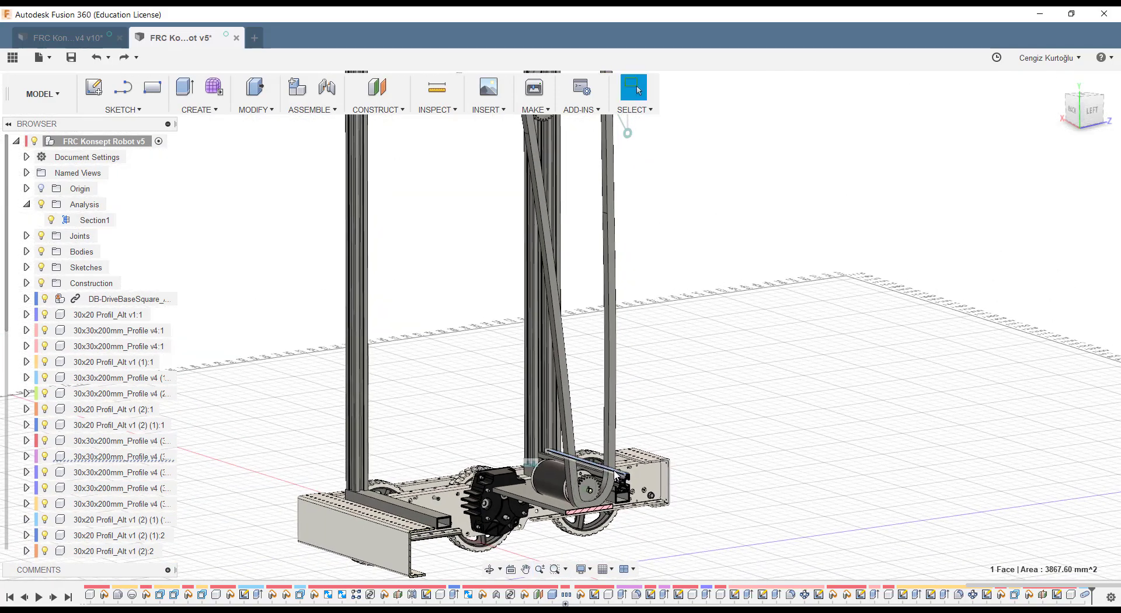
{"action": "scroll", "coordinate": [613, 272], "scroll_direction": "down", "scroll_amount": 2}
{"action": "scroll", "coordinate": [611, 287], "scroll_direction": "down", "scroll_amount": 1}
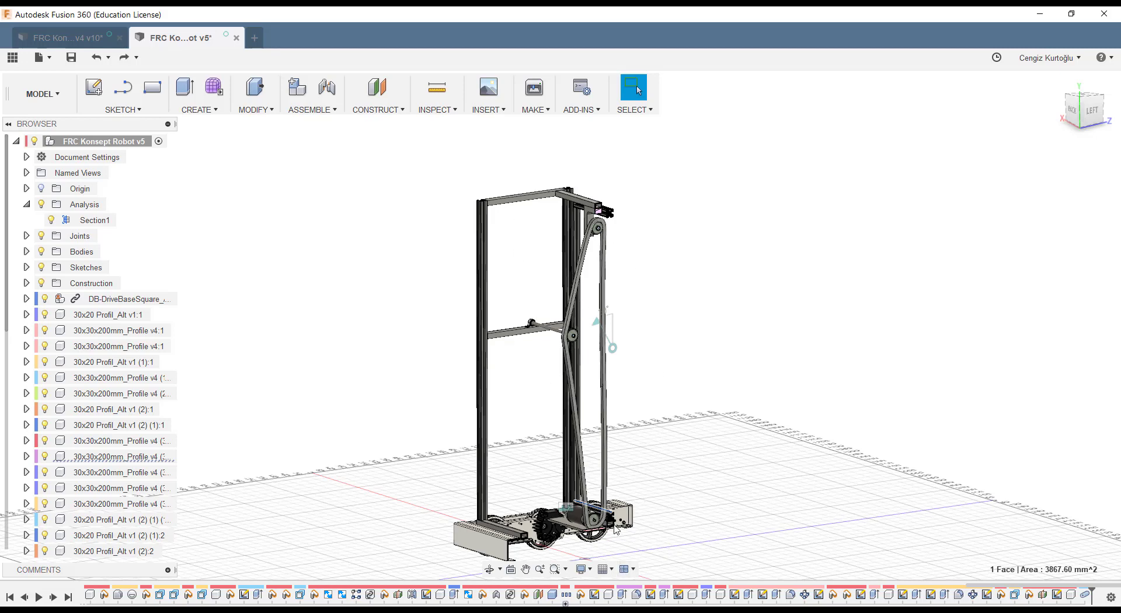
Step: Orbit the view so the motor and gear face more head-on
{"action": "scroll", "coordinate": [616, 528], "scroll_direction": "up", "scroll_amount": 2}
{"action": "scroll", "coordinate": [618, 542], "scroll_direction": "up", "scroll_amount": 3}
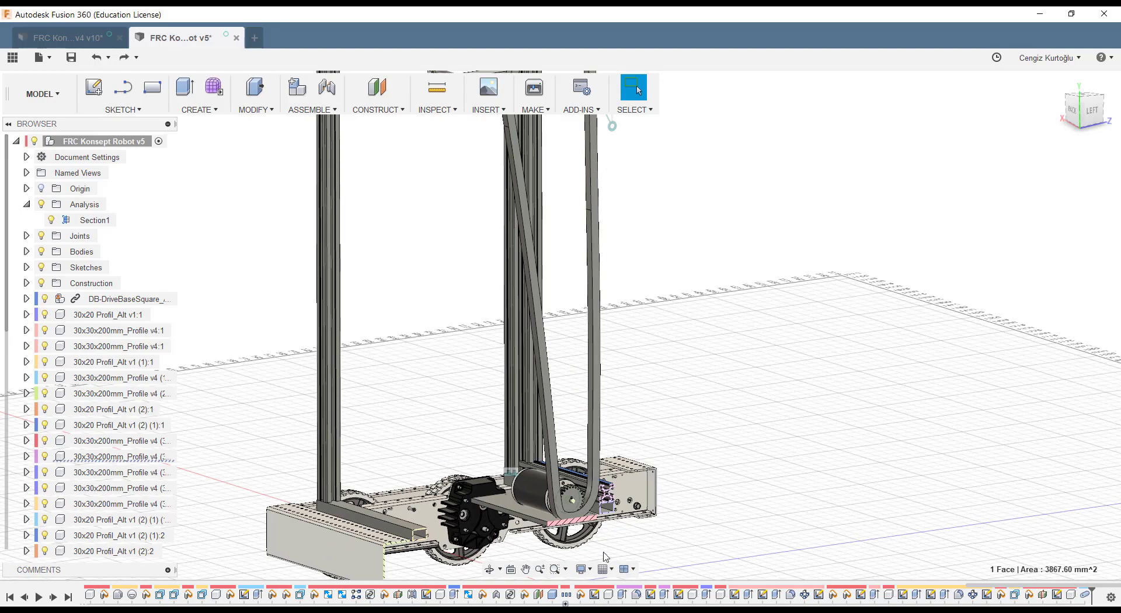
{"action": "scroll", "coordinate": [604, 549], "scroll_direction": "up", "scroll_amount": 2}
{"action": "scroll", "coordinate": [600, 519], "scroll_direction": "up", "scroll_amount": 2}
{"action": "scroll", "coordinate": [608, 468], "scroll_direction": "up", "scroll_amount": 2}
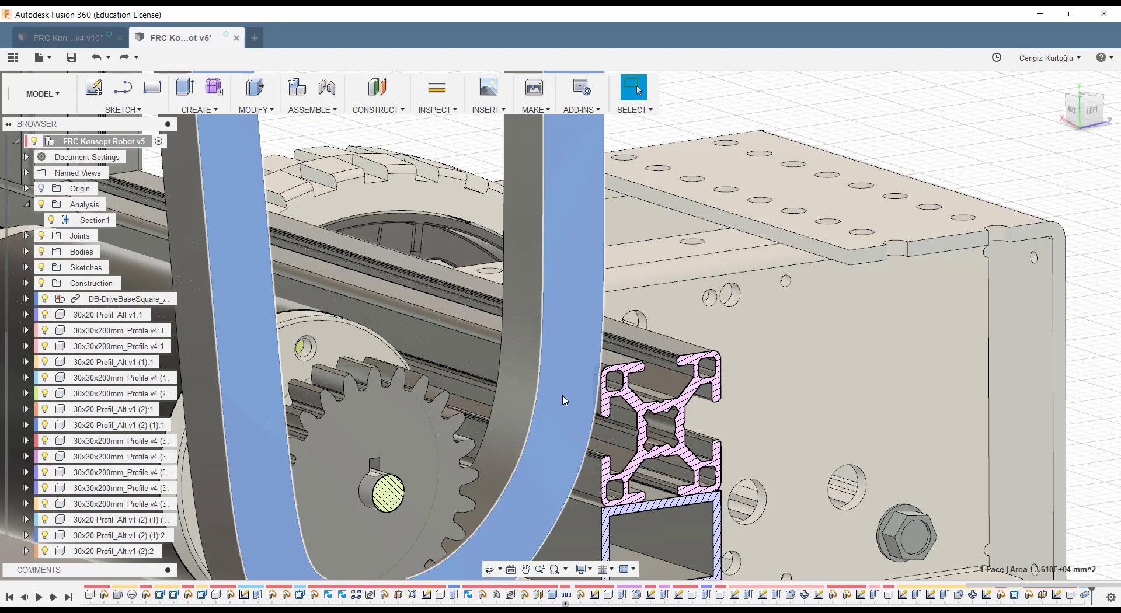
{"action": "scroll", "coordinate": [564, 400], "scroll_direction": "down", "scroll_amount": 1}
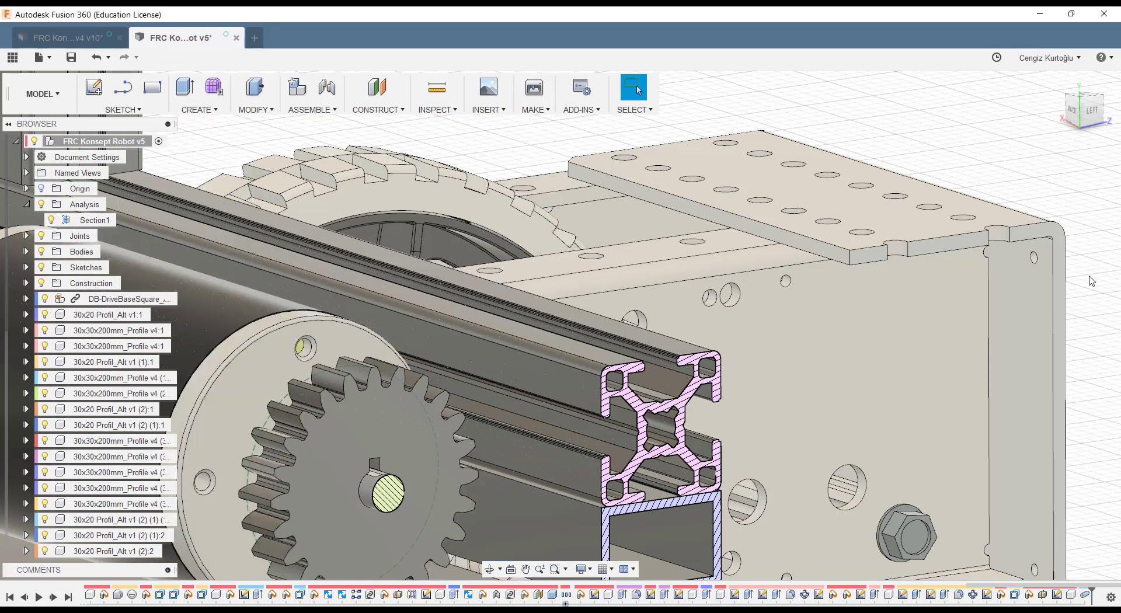
{"action": "scroll", "coordinate": [1092, 278], "scroll_direction": "down", "scroll_amount": 3}
{"action": "middle_click_drag", "start_coordinate": [1092, 281], "coordinate": [969, 483], "text": "shift"}
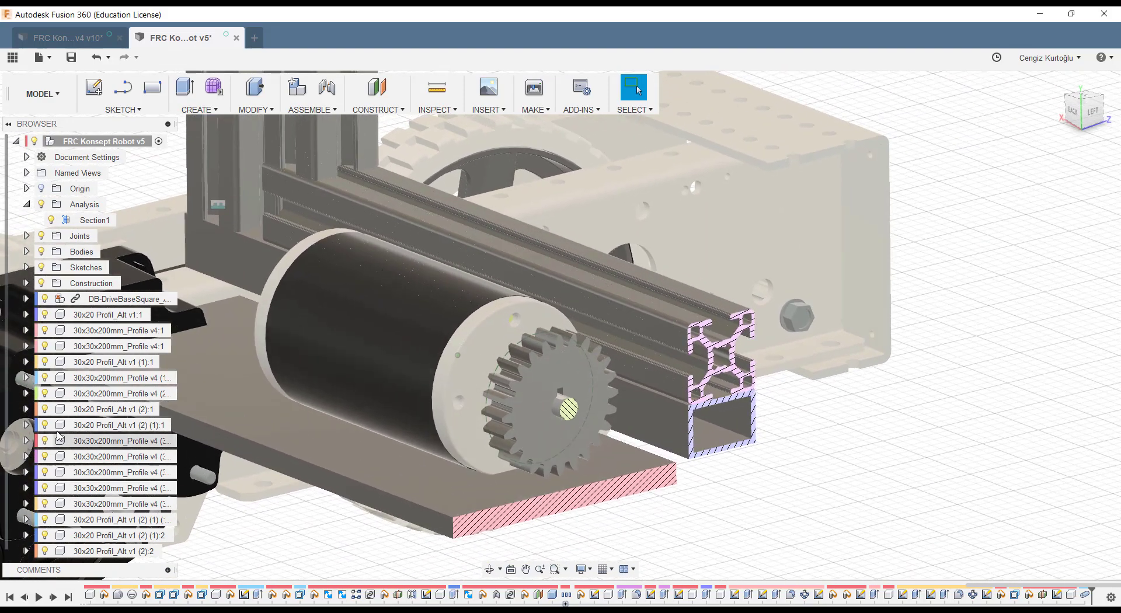
{"action": "mouse_move", "coordinate": [56, 460]}
{"action": "middle_mouse_down", "text": "shift"}
{"action": "mouse_move", "coordinate": [856, 463]}
{"action": "mouse_move", "coordinate": [841, 518]}
{"action": "mouse_move", "coordinate": [786, 464]}
{"action": "mouse_move", "coordinate": [753, 538]}
{"action": "middle_mouse_up", "text": "shift"}
{"action": "scroll", "coordinate": [723, 488], "scroll_direction": "up", "scroll_amount": 2}
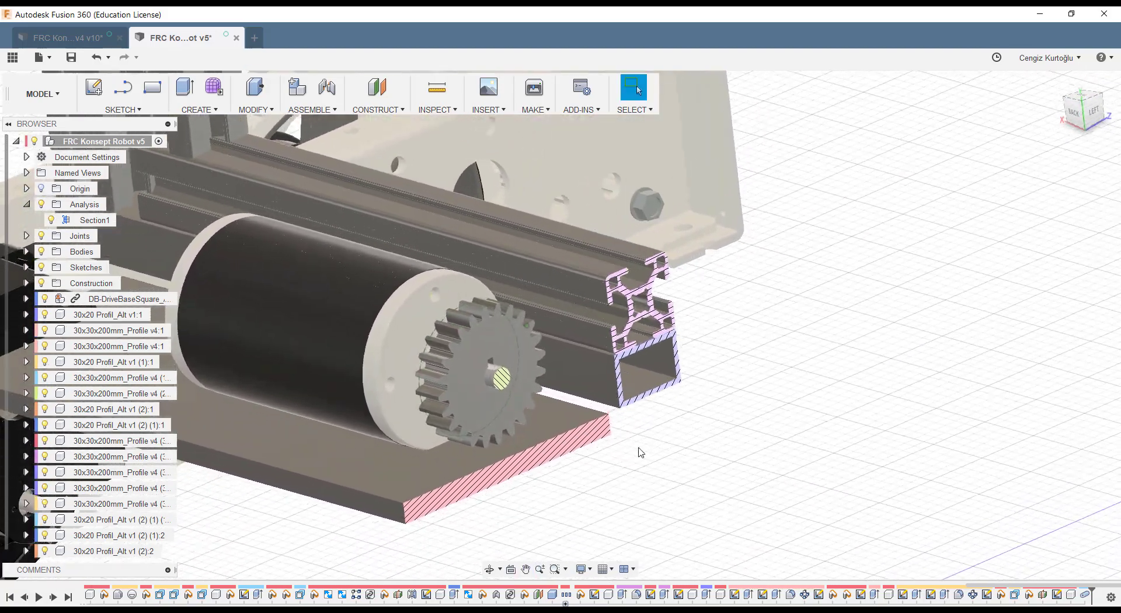
{"action": "middle_click_drag", "start_coordinate": [597, 337], "coordinate": [415, 125], "text": "shift"}
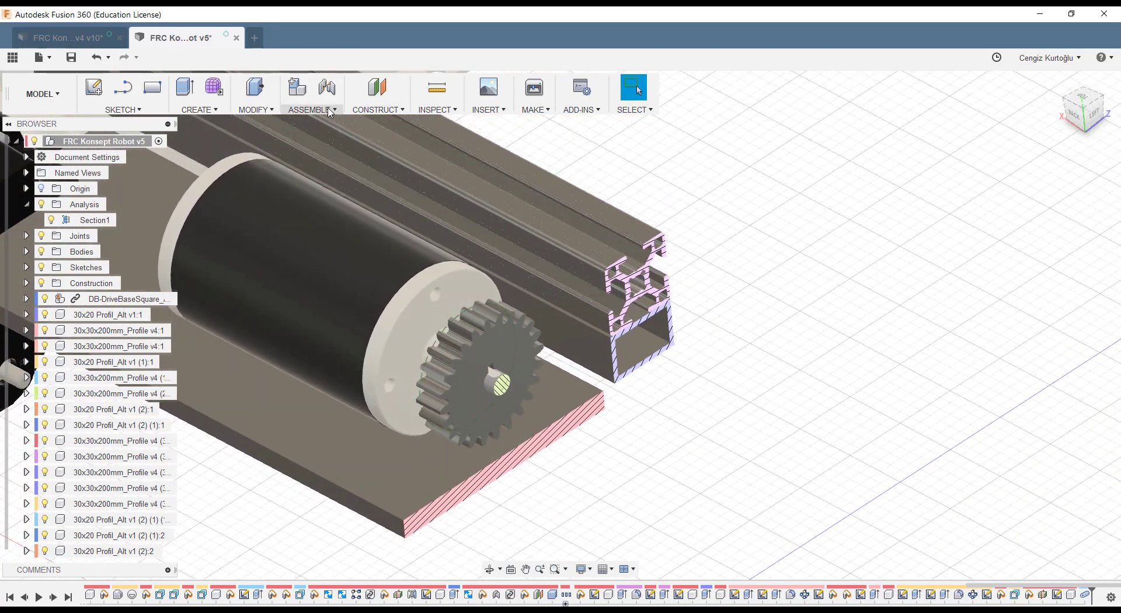
Step: Add a second section analysis offset 42.352 mm, slicing through the motor and gear
{"action": "left_click", "coordinate": [437, 109]}
{"action": "left_click", "coordinate": [461, 222]}
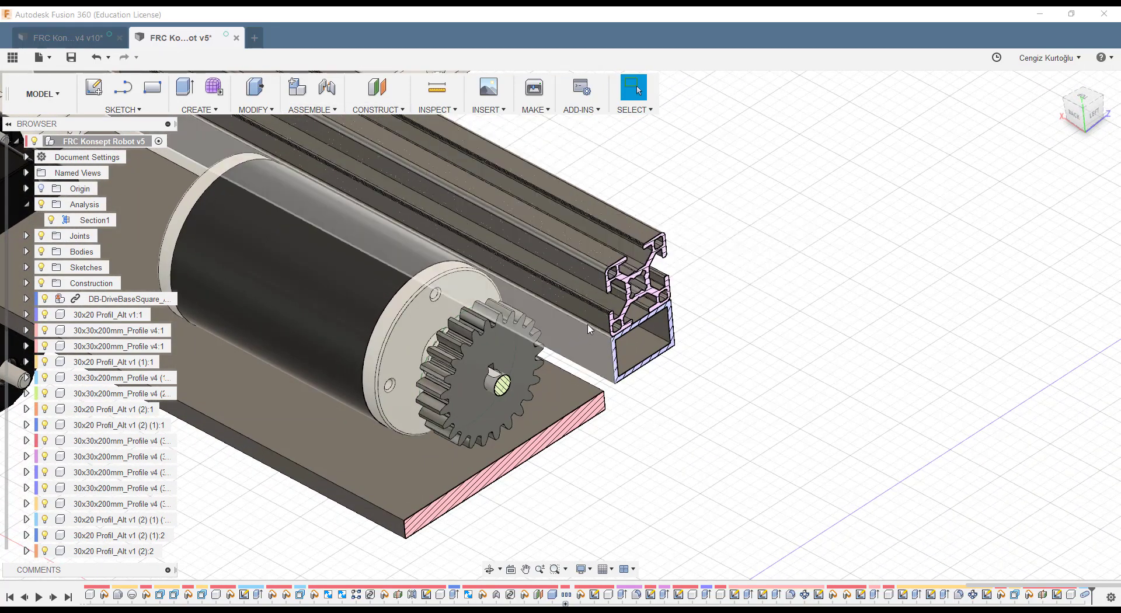
{"action": "left_click", "coordinate": [590, 330]}
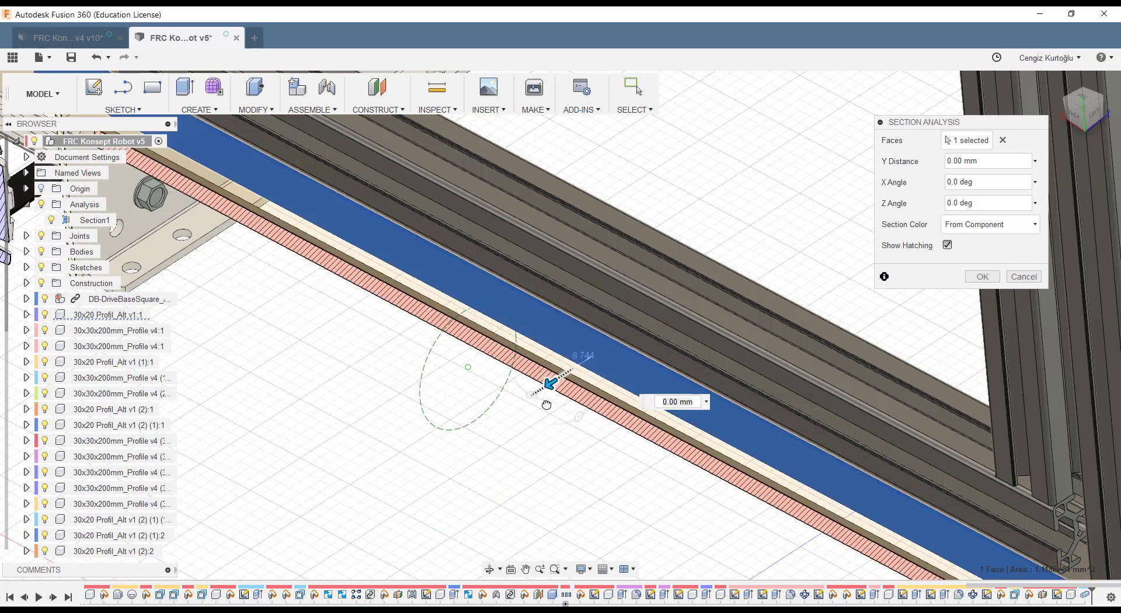
{"action": "left_click_drag", "start_coordinate": [546, 405], "coordinate": [501, 458]}
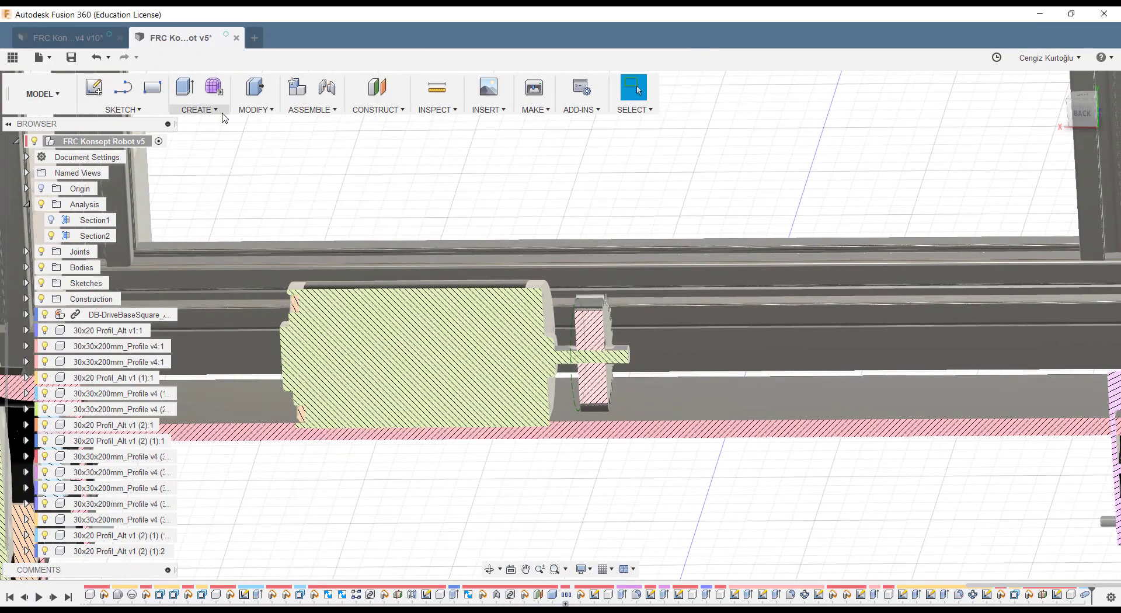
{"action": "left_click", "coordinate": [225, 118]}
Step: Sketch a box base on the face beside the gear and set its height to 10 mm
{"action": "left_click", "coordinate": [228, 265]}
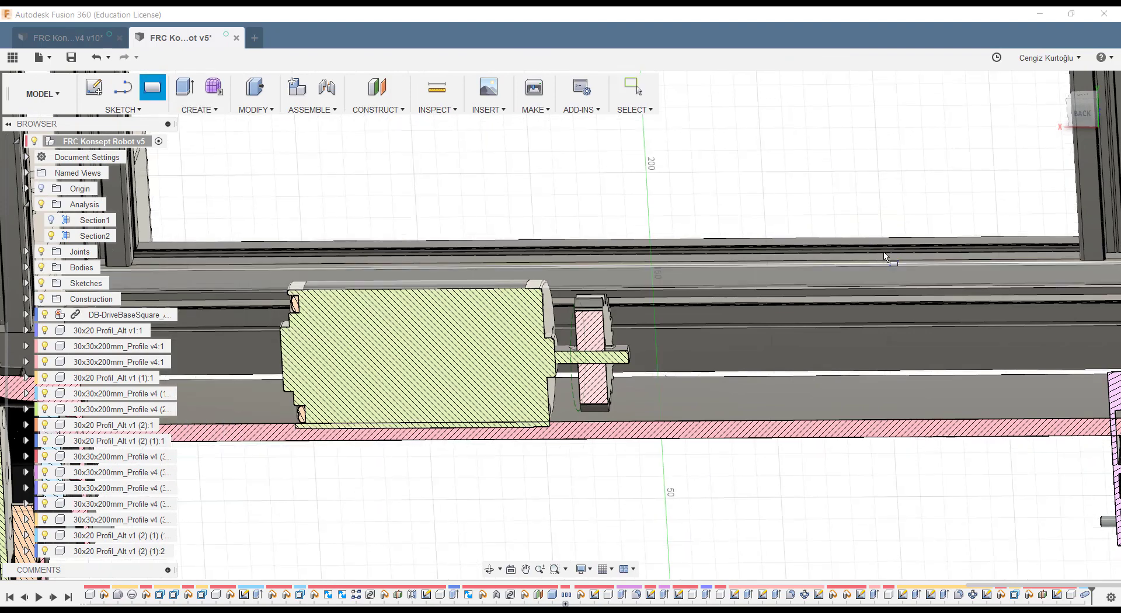
{"action": "left_click", "coordinate": [885, 257]}
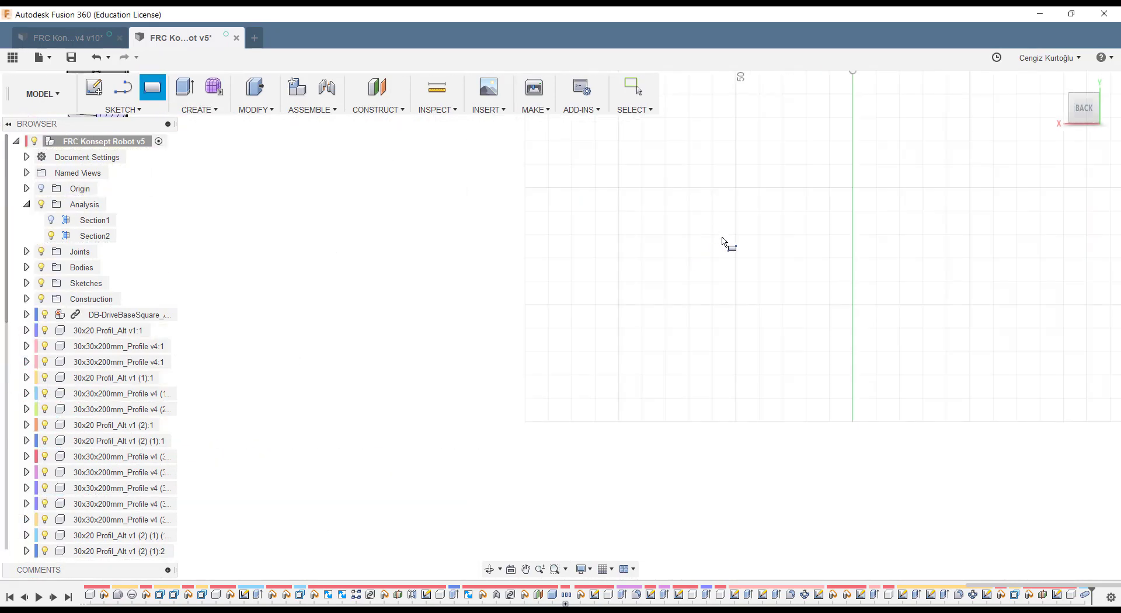
{"action": "scroll", "coordinate": [730, 251], "scroll_direction": "down", "scroll_amount": 3}
{"action": "scroll", "coordinate": [725, 269], "scroll_direction": "up", "scroll_amount": 8}
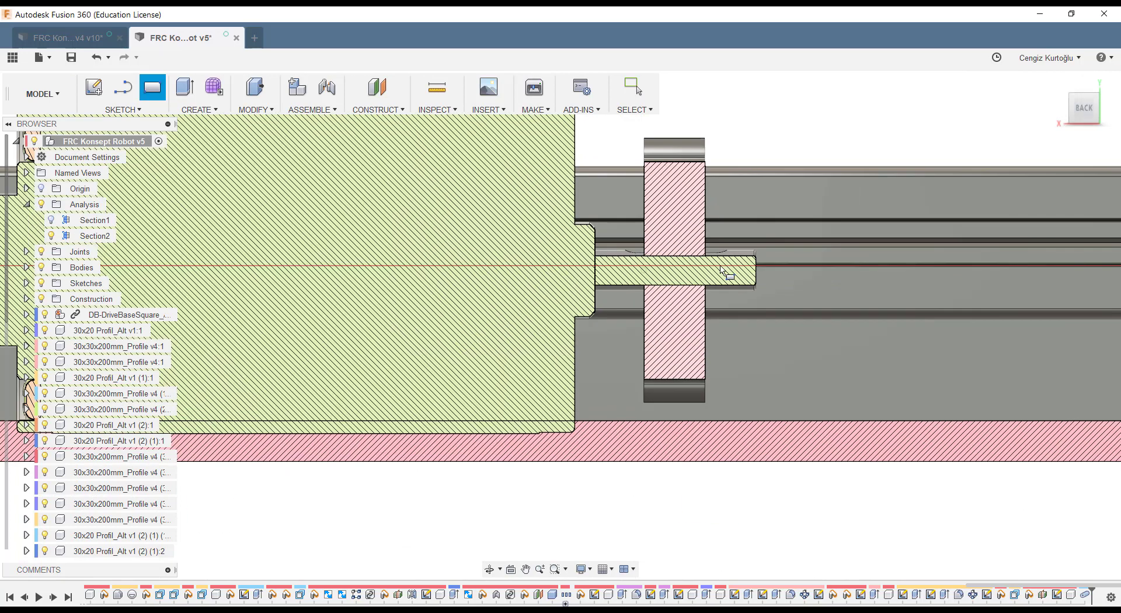
{"action": "scroll", "coordinate": [609, 207], "scroll_direction": "up", "scroll_amount": 2}
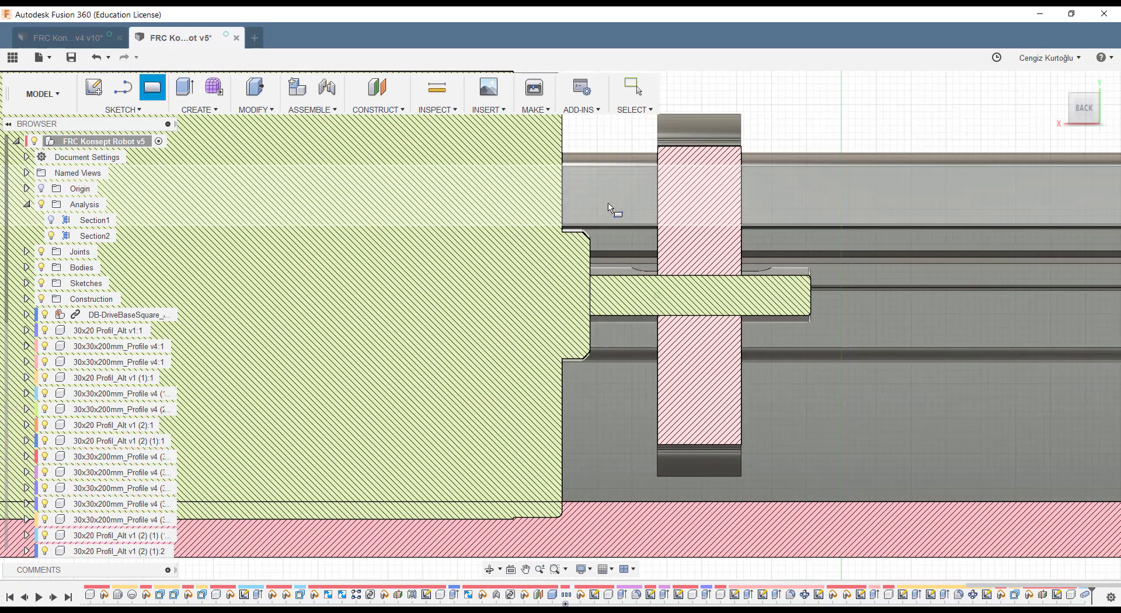
{"action": "scroll", "coordinate": [609, 208], "scroll_direction": "up", "scroll_amount": 1}
{"action": "left_click", "coordinate": [601, 202]}
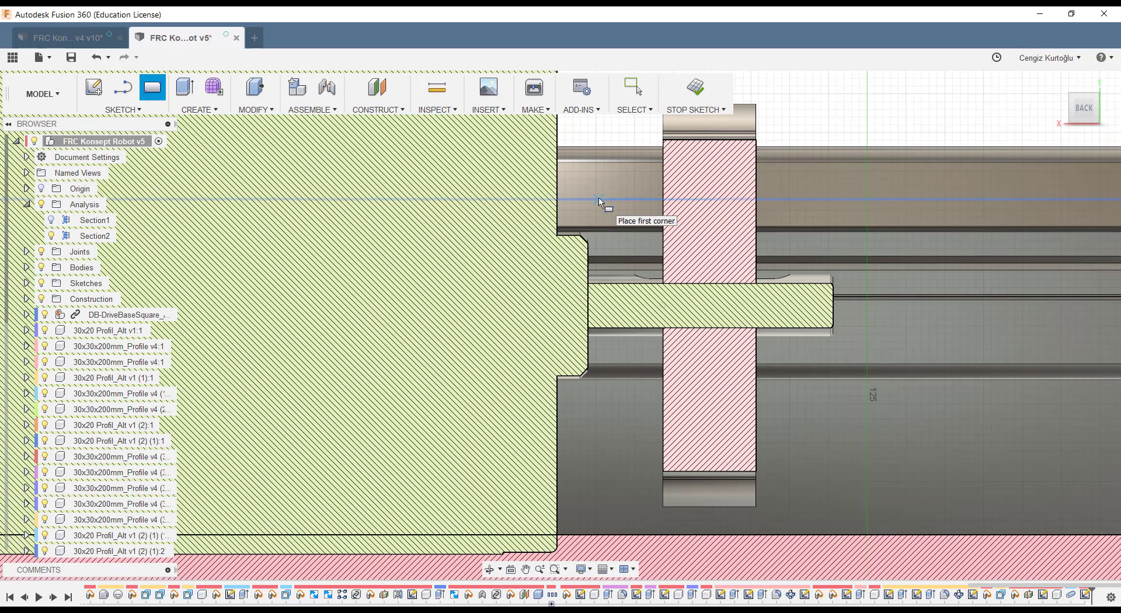
{"action": "left_click", "coordinate": [601, 202]}
{"action": "scroll", "coordinate": [863, 296], "scroll_direction": "down", "scroll_amount": 1}
{"action": "scroll", "coordinate": [859, 292], "scroll_direction": "down", "scroll_amount": 1}
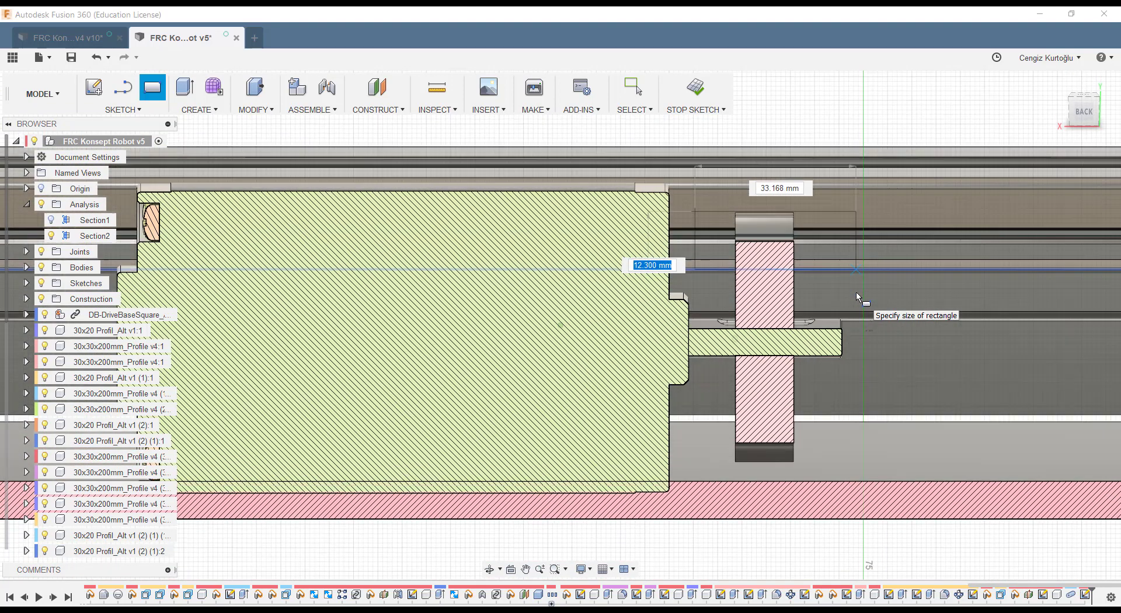
{"action": "scroll", "coordinate": [857, 286], "scroll_direction": "down", "scroll_amount": 1}
{"action": "middle_click_drag", "start_coordinate": [858, 283], "coordinate": [875, 289], "text": "shift"}
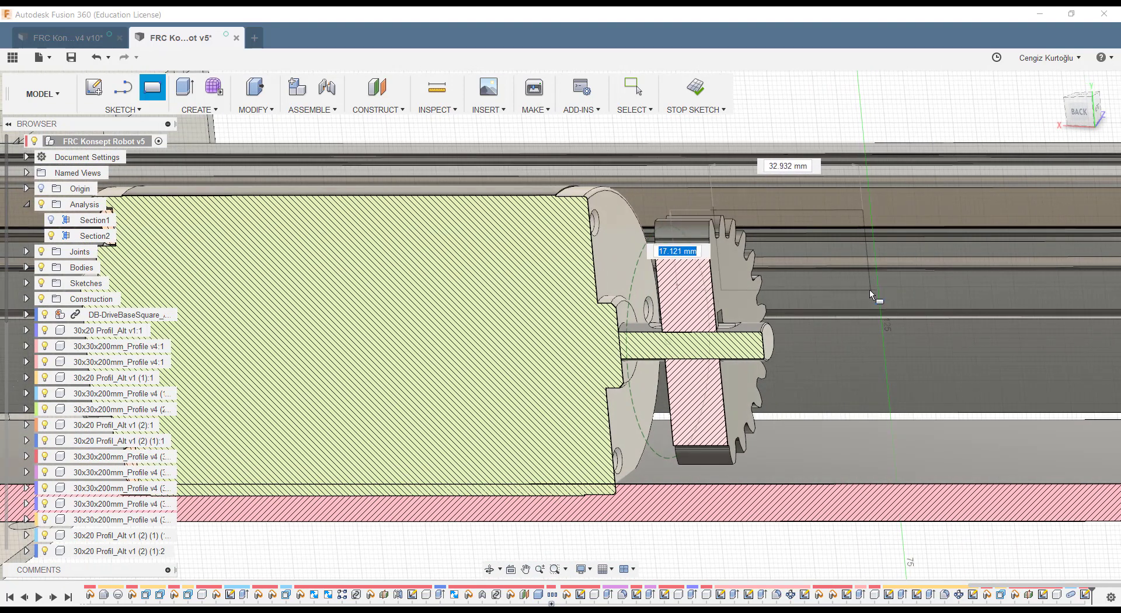
{"action": "left_click", "coordinate": [876, 293]}
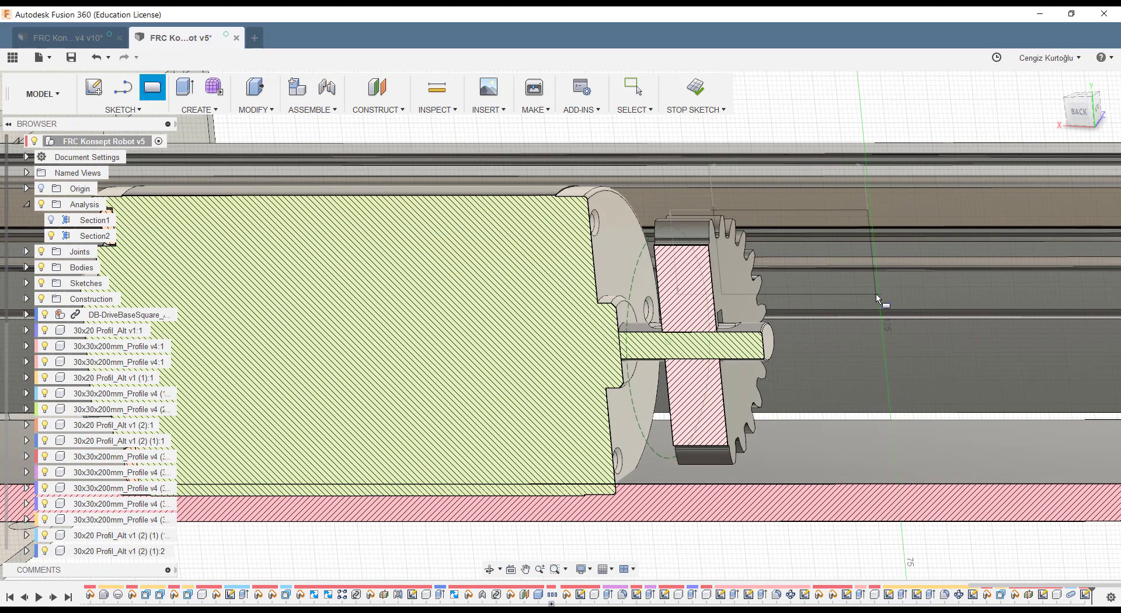
{"action": "mouse_move", "coordinate": [858, 281]}
{"action": "middle_mouse_down", "text": "shift"}
{"action": "mouse_move", "coordinate": [812, 249]}
{"action": "mouse_move", "coordinate": [740, 316]}
{"action": "mouse_move", "coordinate": [708, 314]}
{"action": "middle_mouse_up", "text": "shift"}
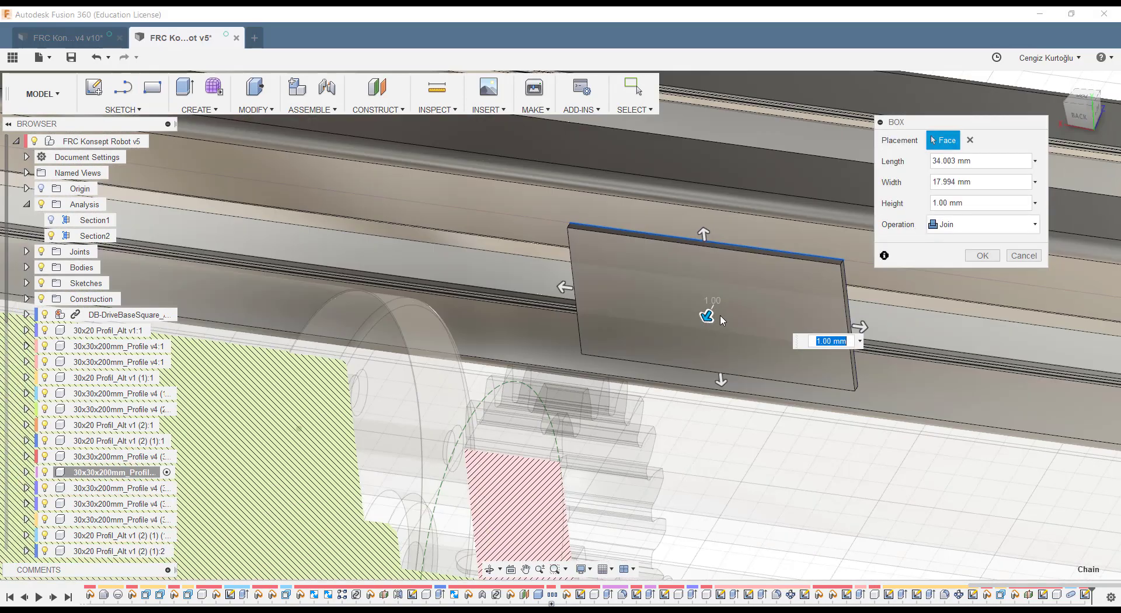
{"action": "left_click_drag", "start_coordinate": [708, 314], "coordinate": [694, 342]}
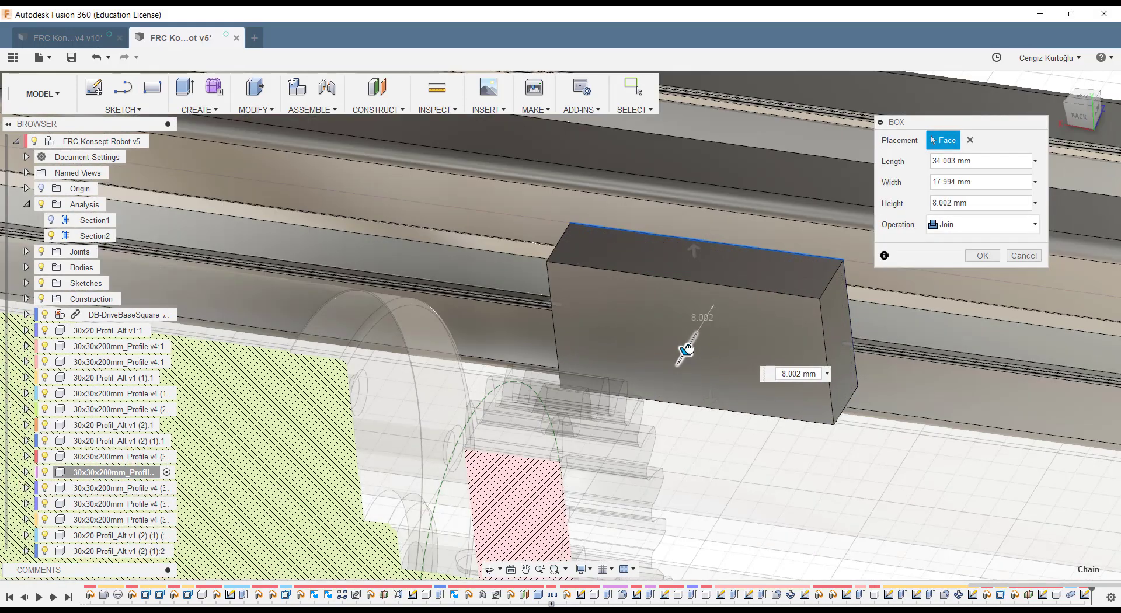
{"action": "type", "text": "0"}
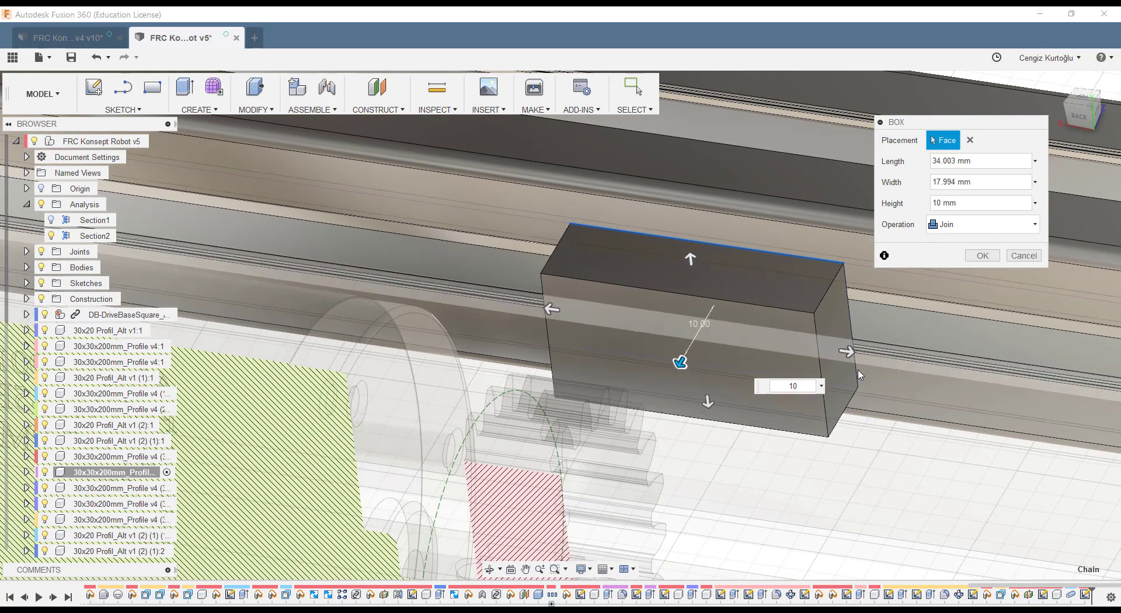
Step: Stretch the box length out to 47.828 mm
{"action": "left_click_drag", "start_coordinate": [850, 347], "coordinate": [889, 365]}
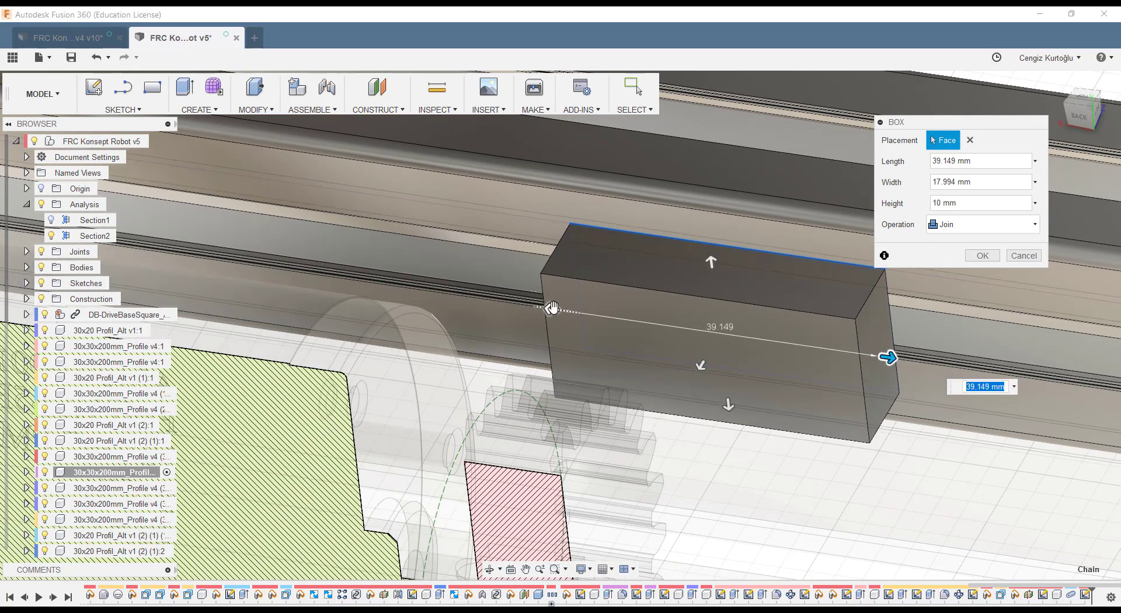
{"action": "left_click_drag", "start_coordinate": [551, 310], "coordinate": [505, 302]}
{"action": "middle_click_drag", "start_coordinate": [623, 398], "coordinate": [772, 390], "text": "shift"}
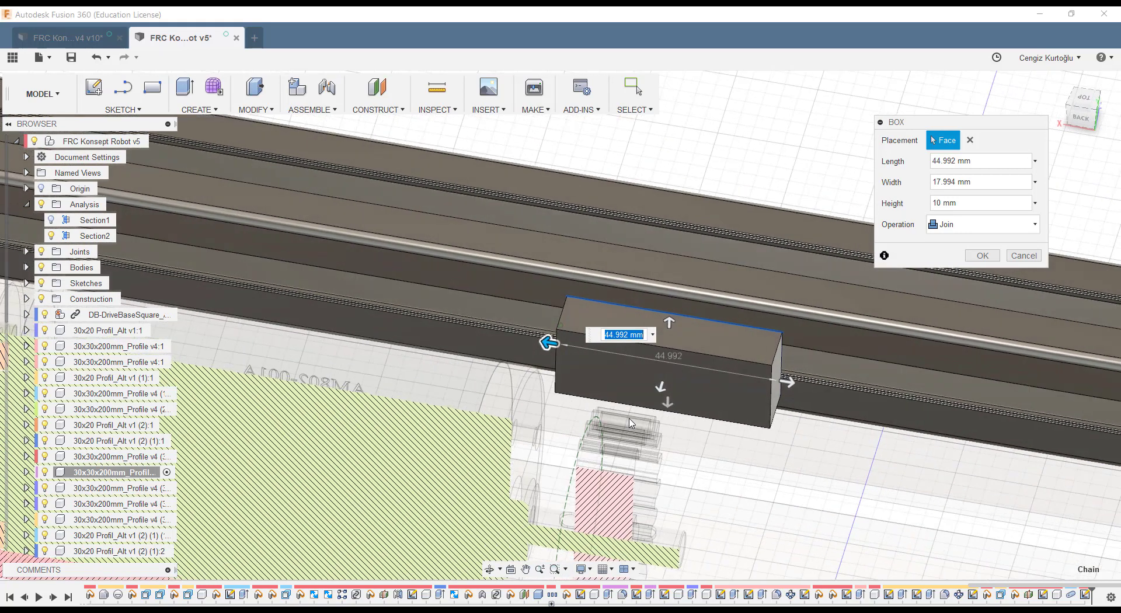
{"action": "left_click_drag", "start_coordinate": [788, 383], "coordinate": [790, 382]}
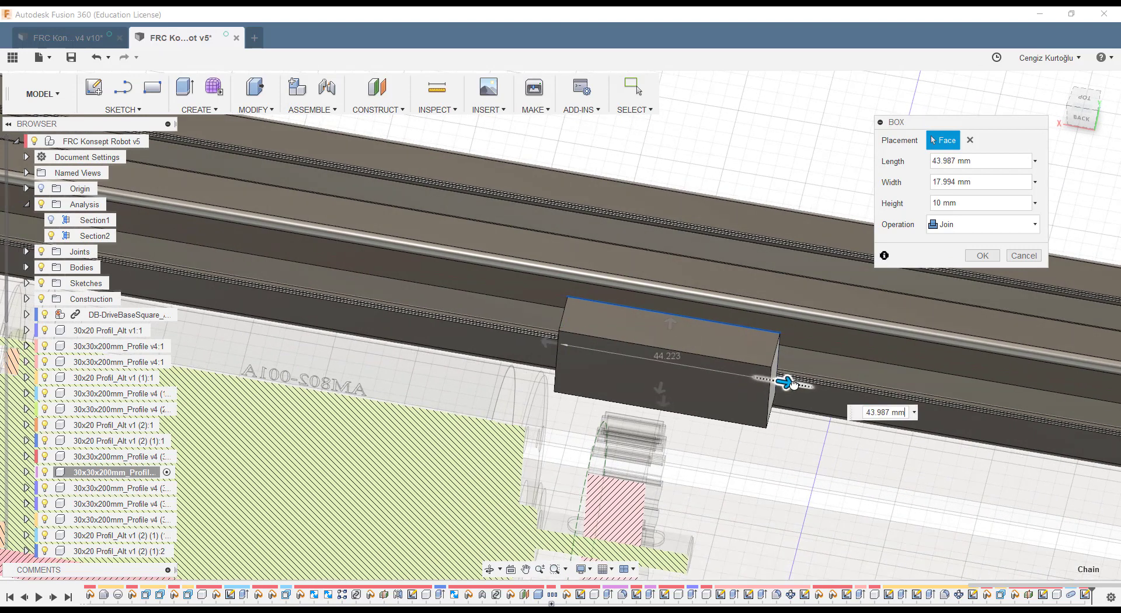
{"action": "left_click_drag", "start_coordinate": [547, 342], "coordinate": [538, 338]}
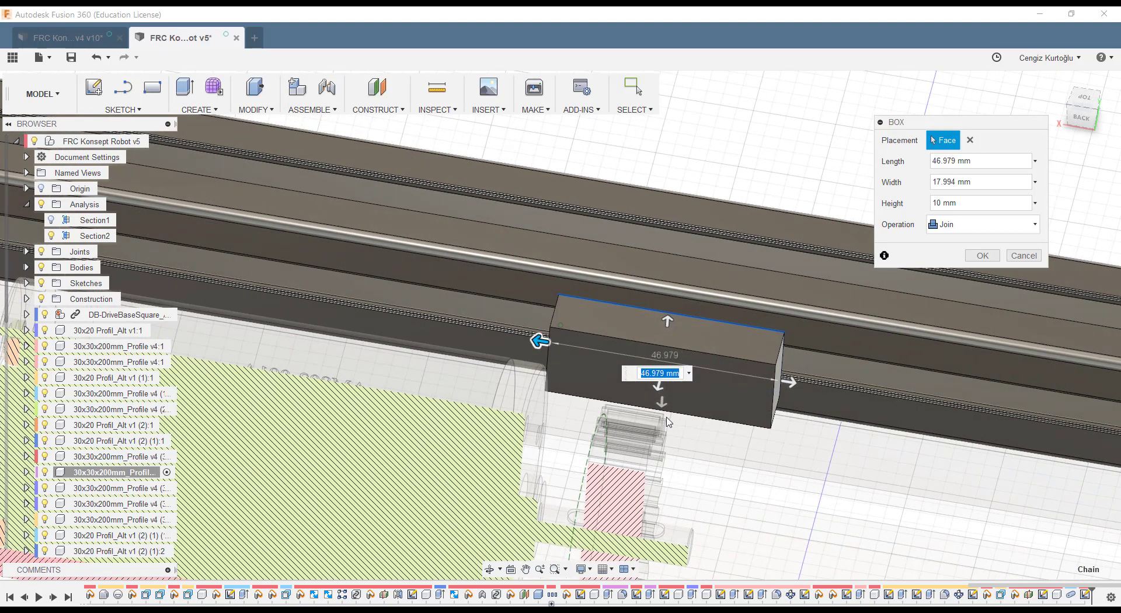
{"action": "middle_click_drag", "start_coordinate": [538, 338], "coordinate": [761, 390], "text": "shift"}
{"action": "left_click_drag", "start_coordinate": [760, 389], "coordinate": [763, 391]}
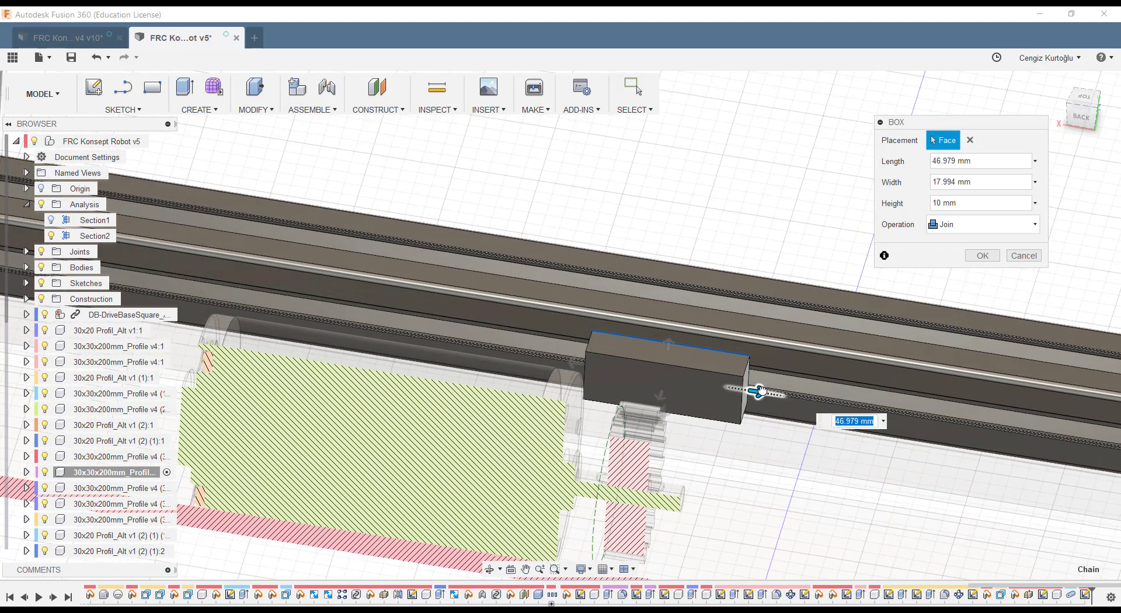
Step: Make the 47.828 × 17.994 × 10 mm box a new component and confirm it
{"action": "scroll", "coordinate": [741, 382], "scroll_direction": "up", "scroll_amount": 2}
{"action": "left_click", "coordinate": [982, 227]}
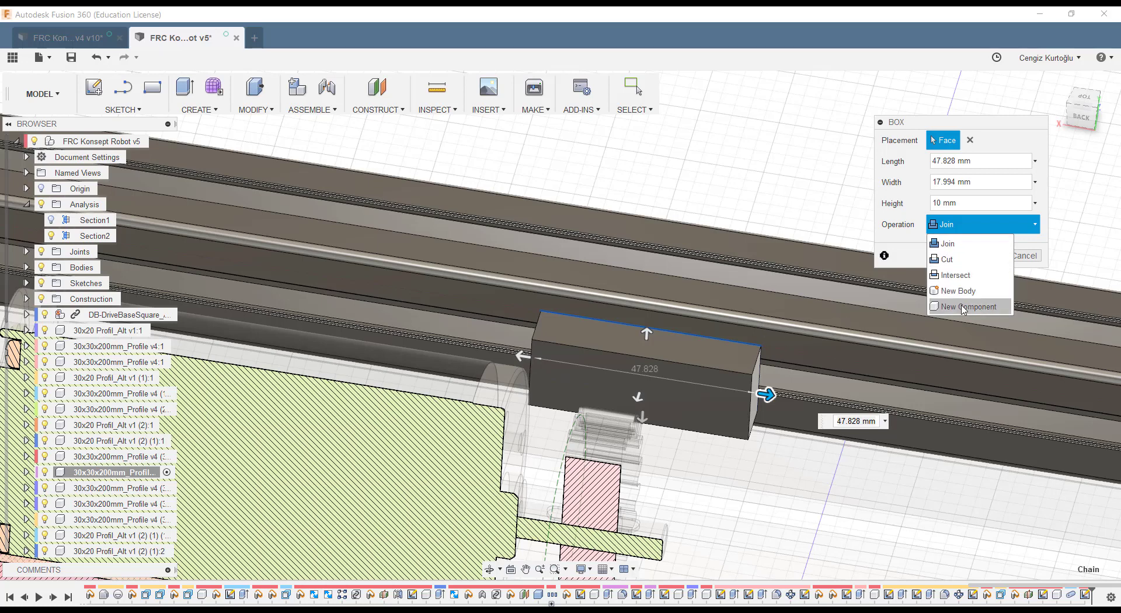
{"action": "left_click", "coordinate": [963, 307]}
{"action": "left_click", "coordinate": [984, 256]}
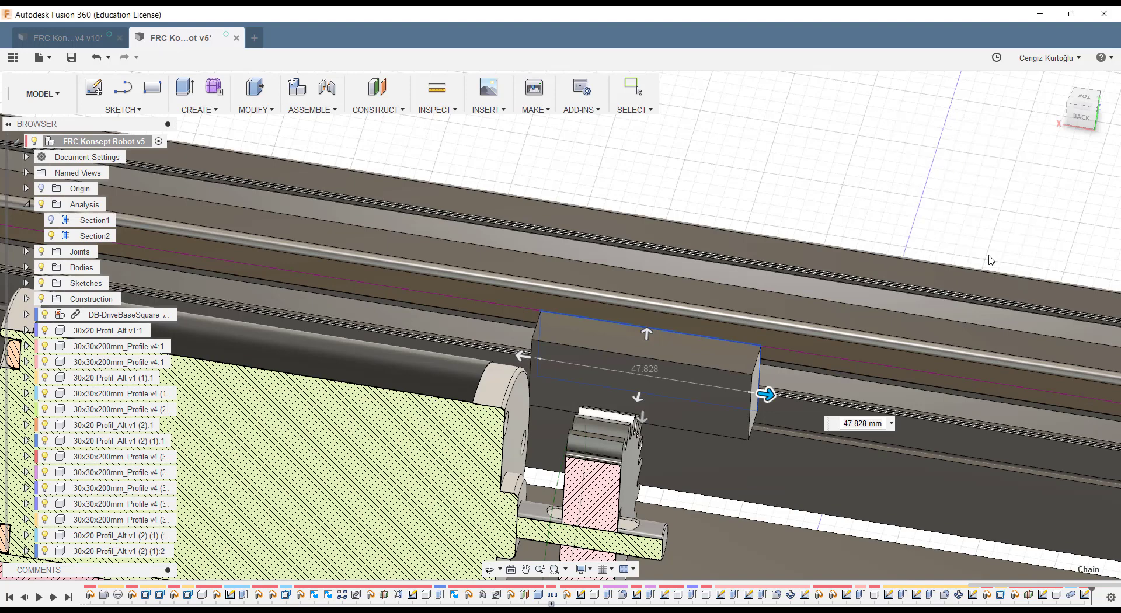
Step: Repeat Box on the block's top face to cut a 20.98 × 5.97 mm slot, -34.656 mm deep
{"action": "right_click", "coordinate": [766, 188]}
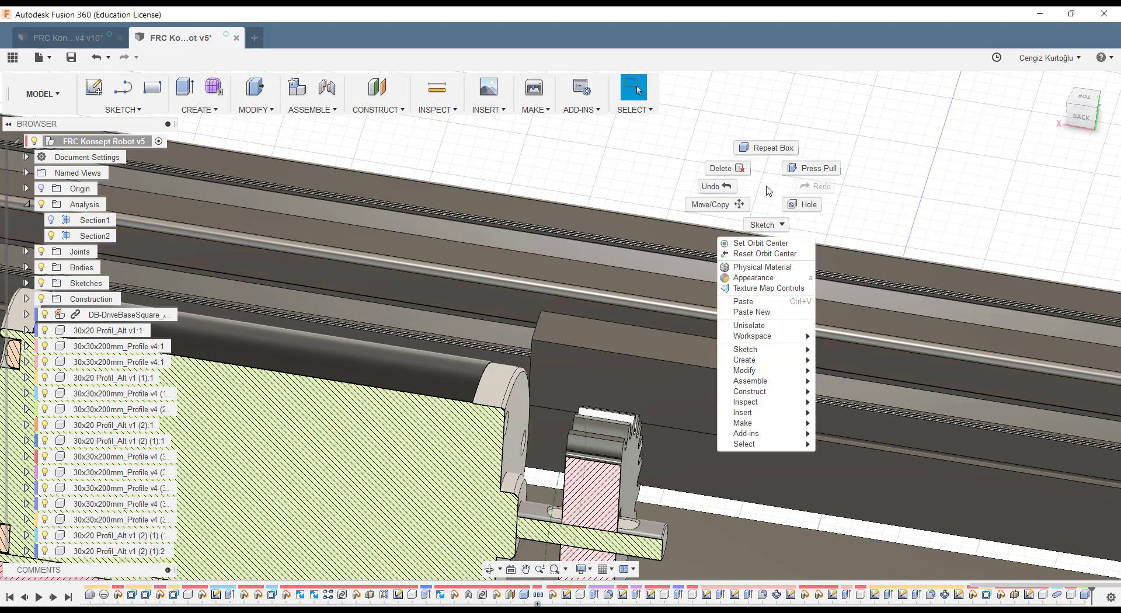
{"action": "left_click", "coordinate": [759, 147]}
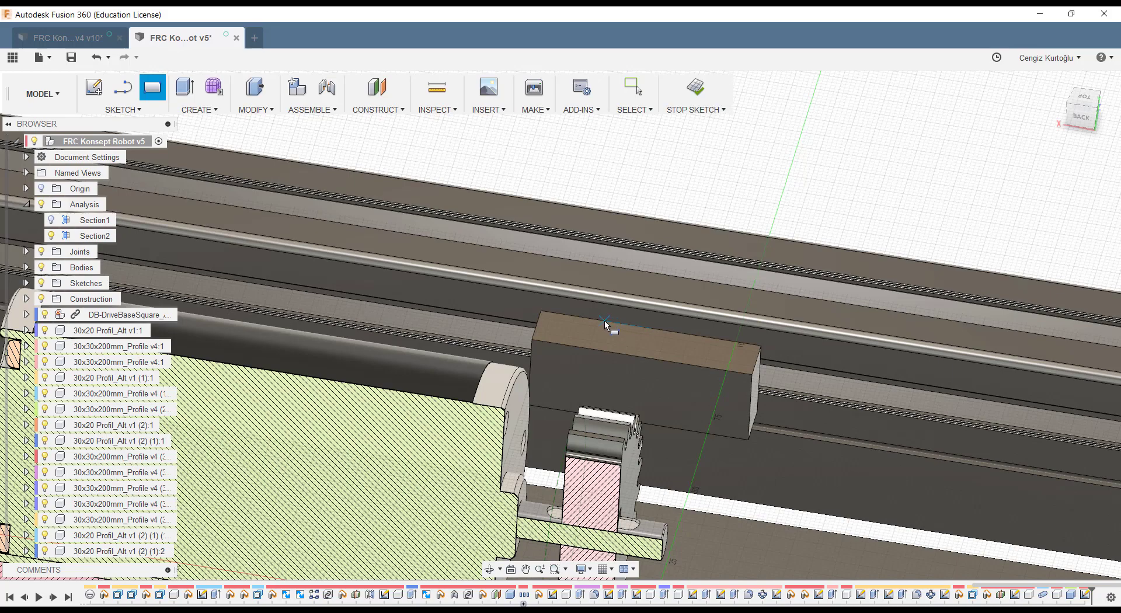
{"action": "left_click", "coordinate": [606, 323]}
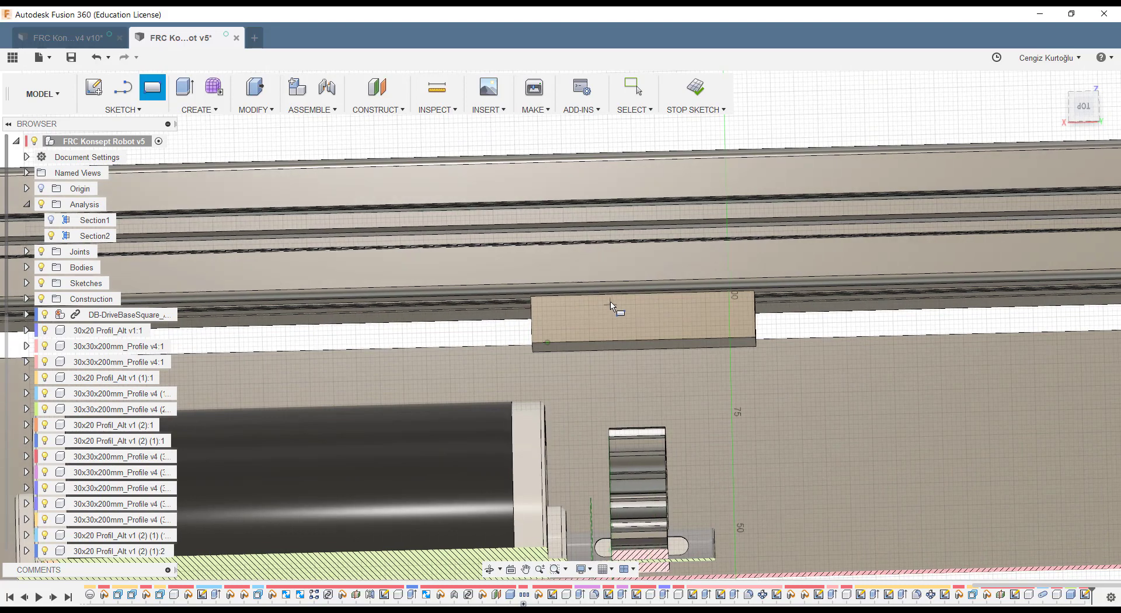
{"action": "left_click", "coordinate": [694, 322]}
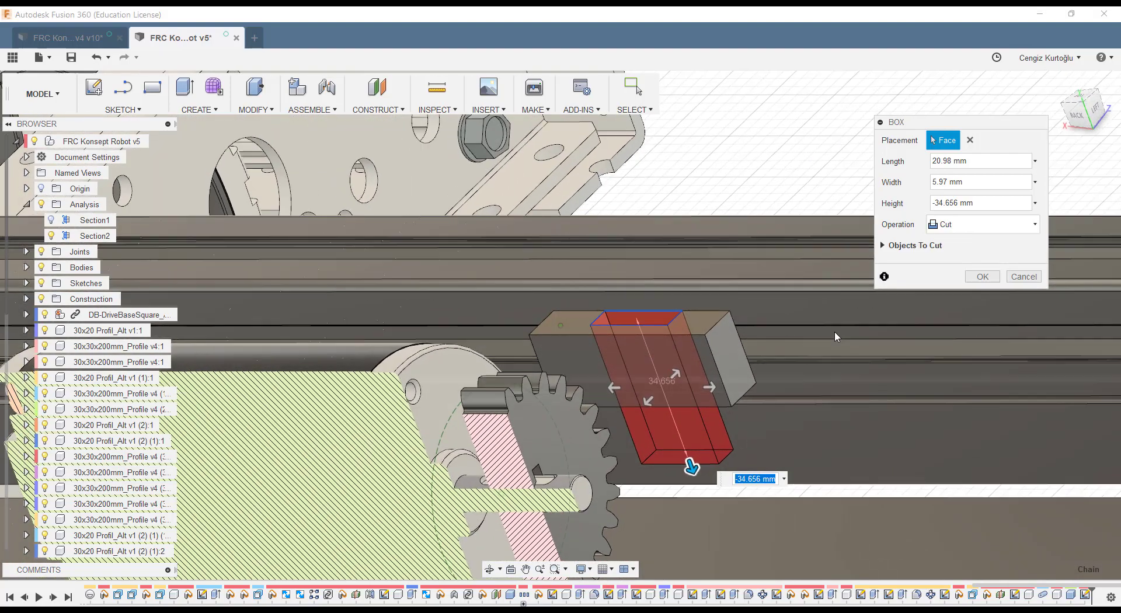
{"action": "left_click", "coordinate": [983, 276]}
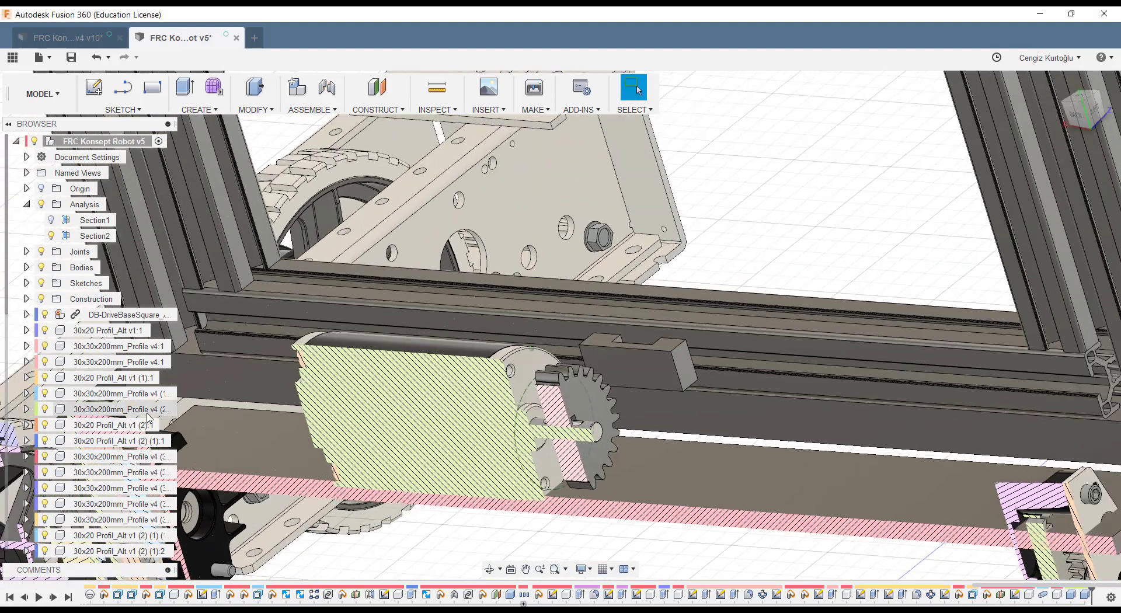
Step: Select Component22:1 in the browser and expand it to show Origin and Bodies
{"action": "scroll", "coordinate": [88, 409], "scroll_direction": "down", "scroll_amount": 3}
{"action": "scroll", "coordinate": [74, 514], "scroll_direction": "down", "scroll_amount": 2}
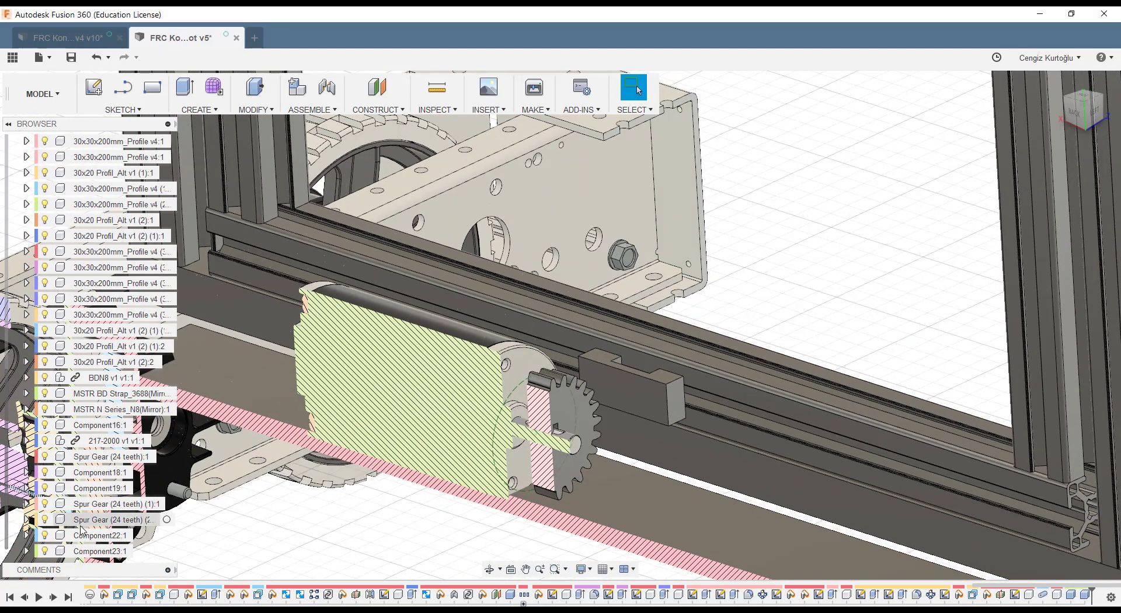
{"action": "scroll", "coordinate": [89, 513], "scroll_direction": "up", "scroll_amount": 5}
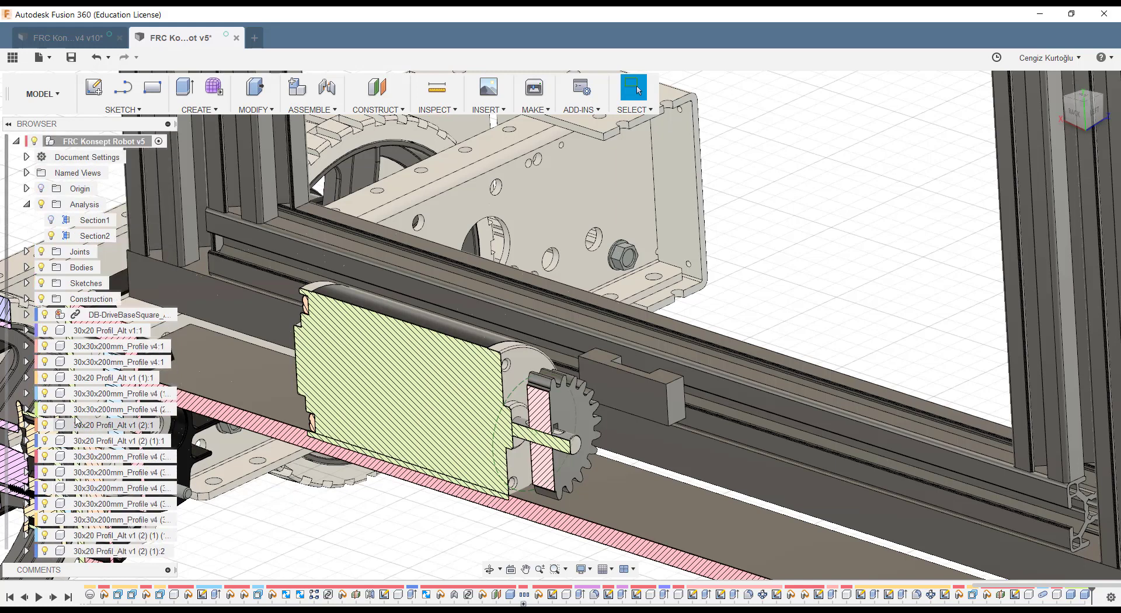
{"action": "scroll", "coordinate": [76, 419], "scroll_direction": "down", "scroll_amount": 3}
{"action": "scroll", "coordinate": [79, 520], "scroll_direction": "down", "scroll_amount": 3}
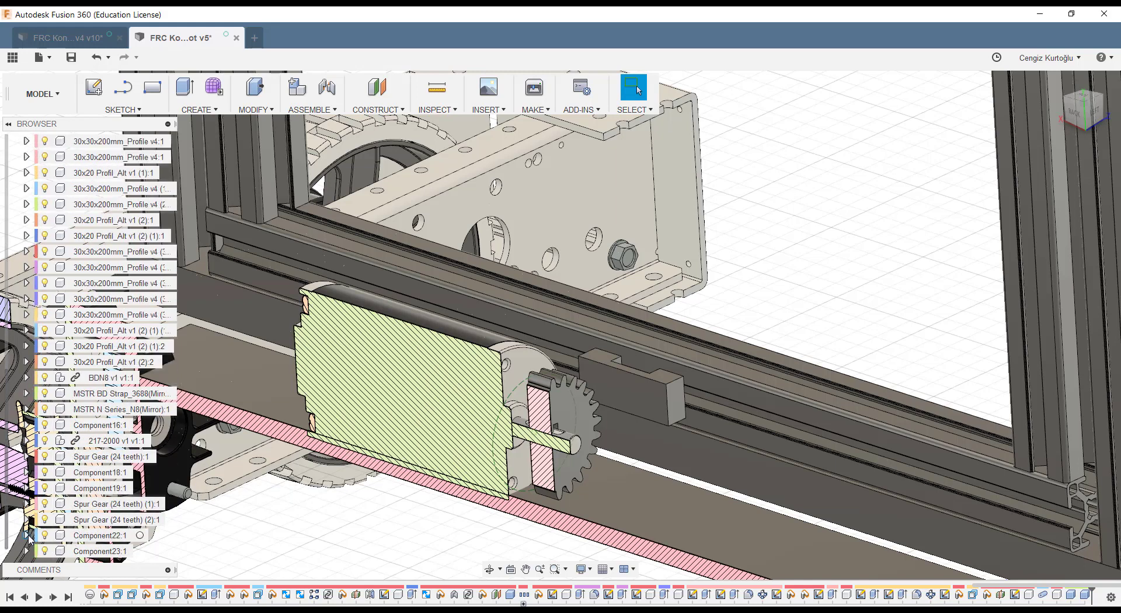
{"action": "left_click", "coordinate": [84, 536]}
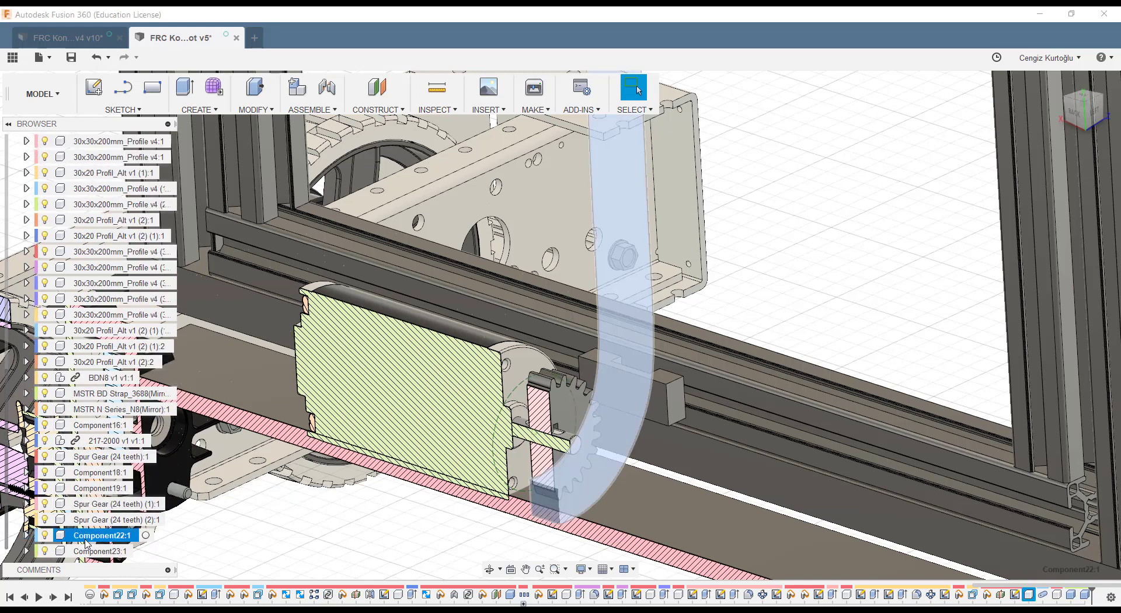
{"action": "left_click", "coordinate": [26, 535]}
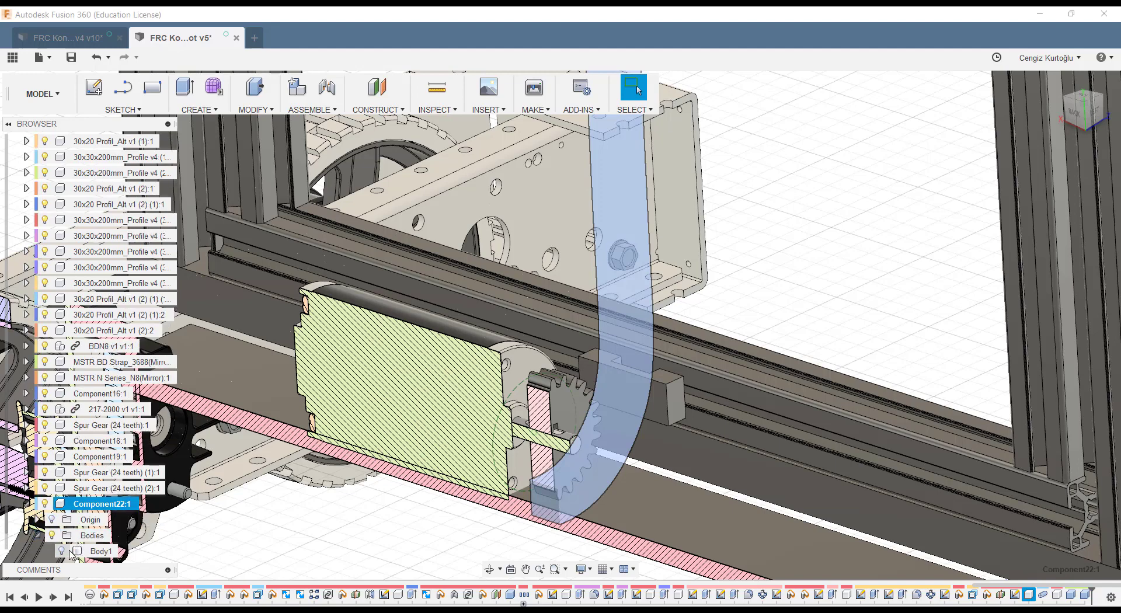
{"action": "key", "text": "Escape"}
Step: Select the curved arm body and zoom out to the whole robot
{"action": "scroll", "coordinate": [612, 443], "scroll_direction": "down", "scroll_amount": 5}
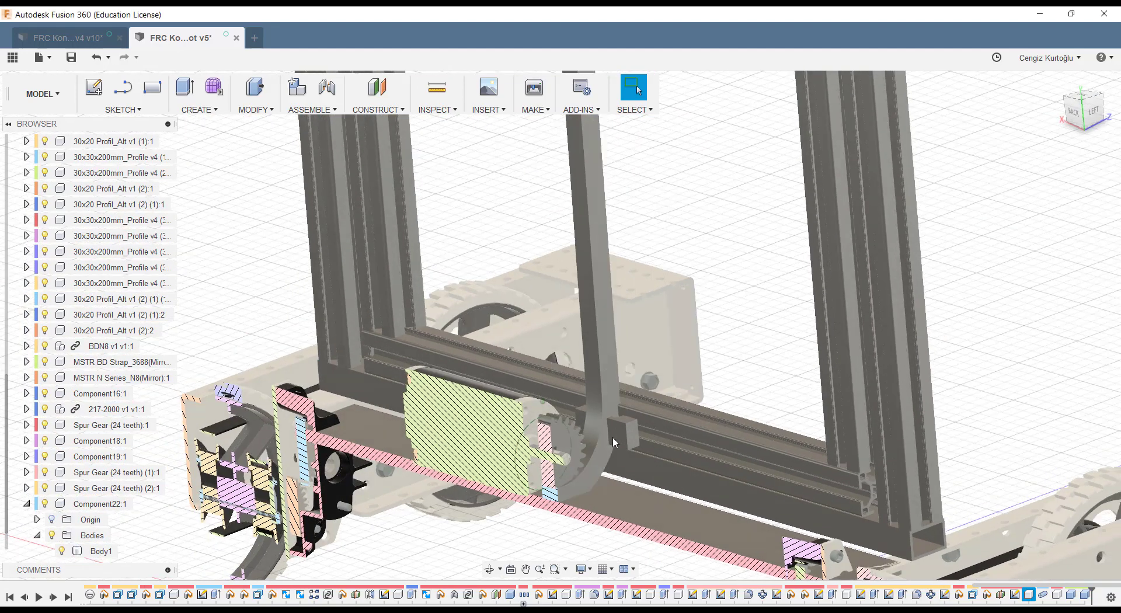
{"action": "scroll", "coordinate": [612, 442], "scroll_direction": "down", "scroll_amount": 2}
{"action": "scroll", "coordinate": [618, 435], "scroll_direction": "down", "scroll_amount": 2}
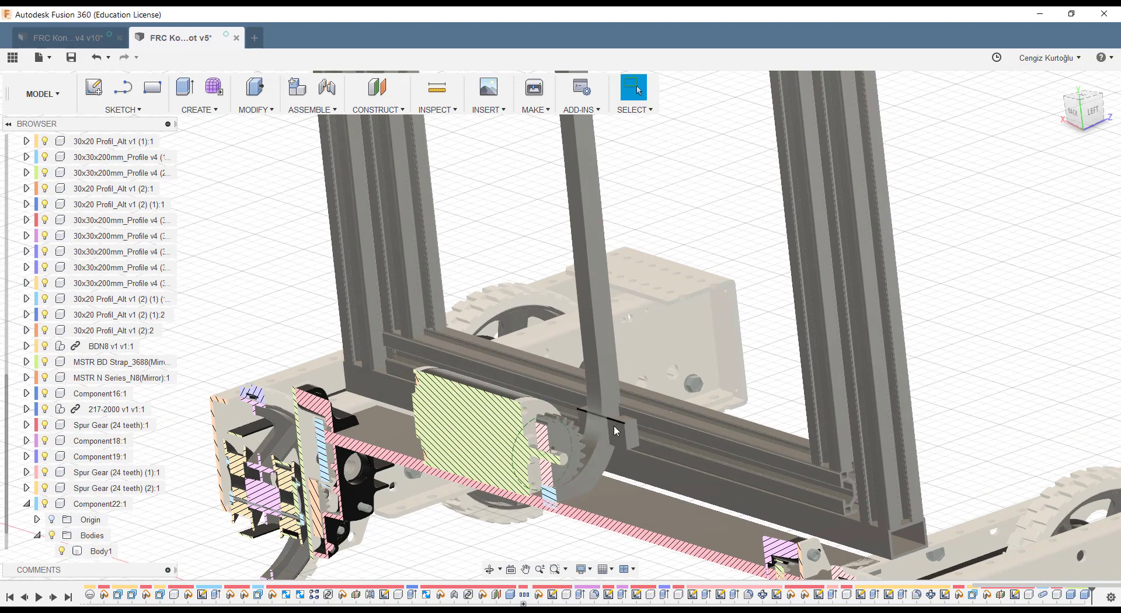
{"action": "left_click", "coordinate": [586, 482]}
{"action": "scroll", "coordinate": [608, 402], "scroll_direction": "down", "scroll_amount": 5}
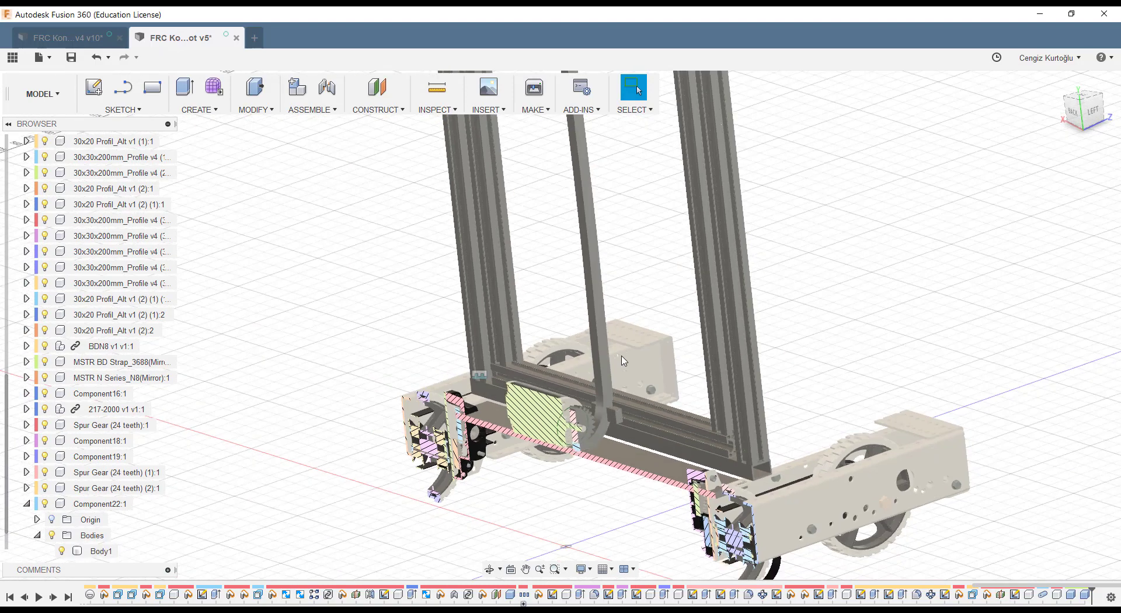
{"action": "scroll", "coordinate": [602, 200], "scroll_direction": "down", "scroll_amount": 3}
{"action": "scroll", "coordinate": [596, 182], "scroll_direction": "down", "scroll_amount": 5}
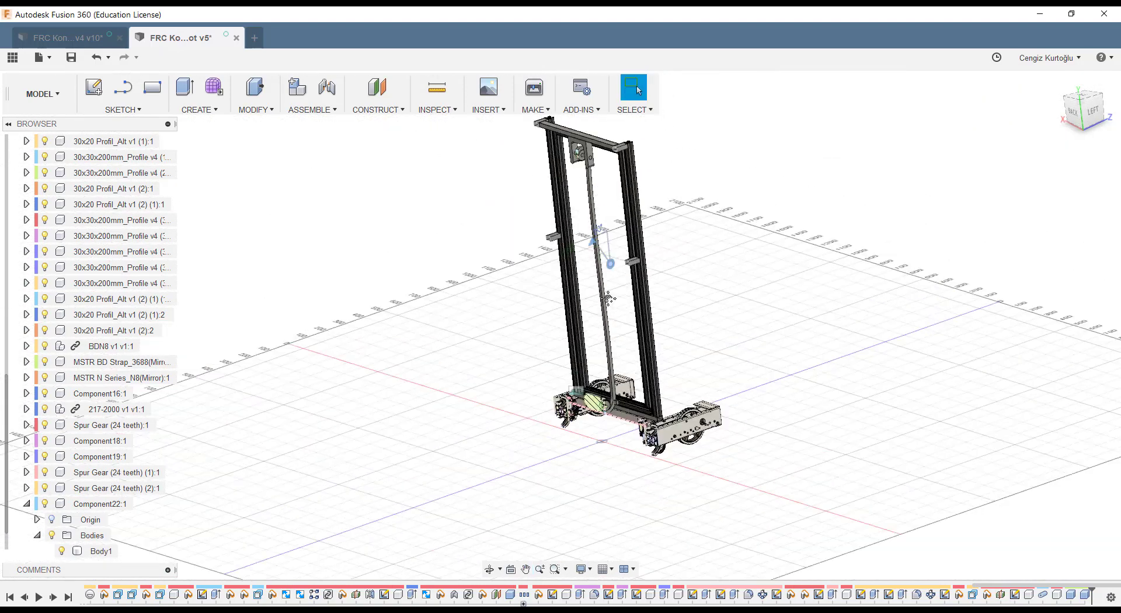
{"action": "scroll", "coordinate": [75, 213], "scroll_direction": "up", "scroll_amount": 3}
Step: Hide the Section1 and Section2 section views and orbit around the uncut robot
{"action": "scroll", "coordinate": [74, 214], "scroll_direction": "up", "scroll_amount": 3}
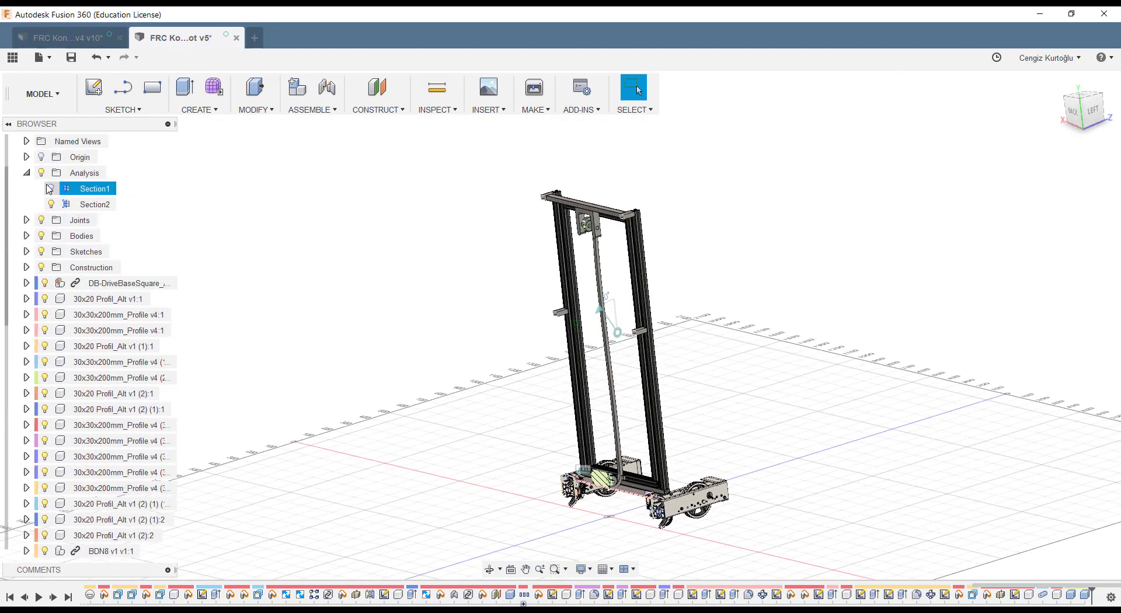
{"action": "left_click", "coordinate": [49, 200]}
{"action": "left_click", "coordinate": [26, 173]}
{"action": "mouse_move", "coordinate": [564, 447]}
{"action": "middle_mouse_down", "text": "shift"}
{"action": "mouse_move", "coordinate": [698, 505]}
{"action": "mouse_move", "coordinate": [643, 479]}
{"action": "middle_mouse_up", "text": "shift"}
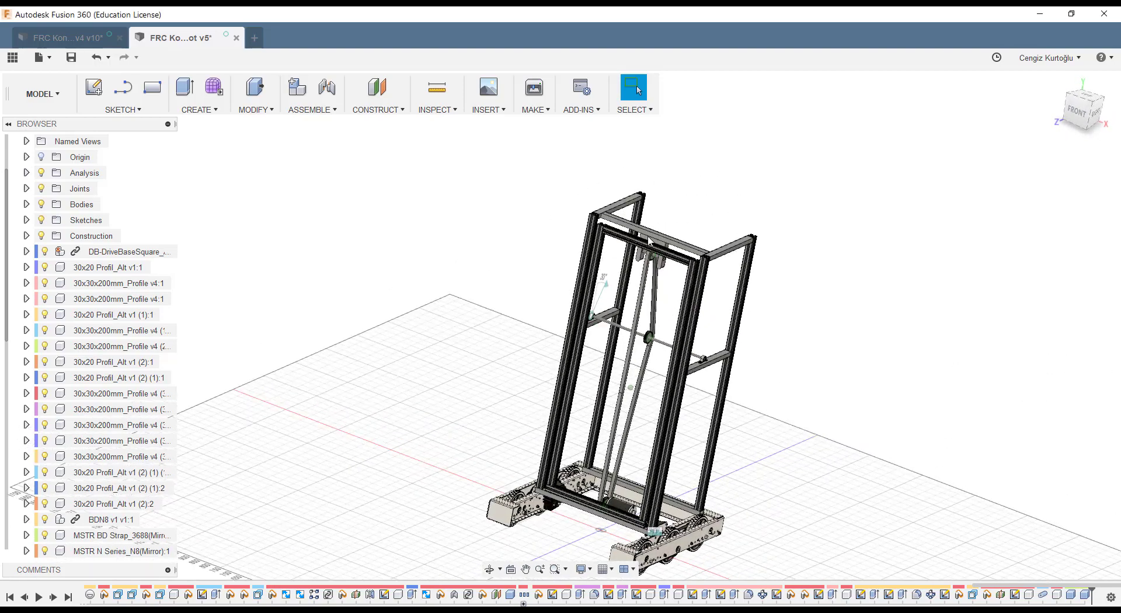
{"action": "middle_click_drag", "start_coordinate": [641, 478], "coordinate": [652, 519], "text": "shift"}
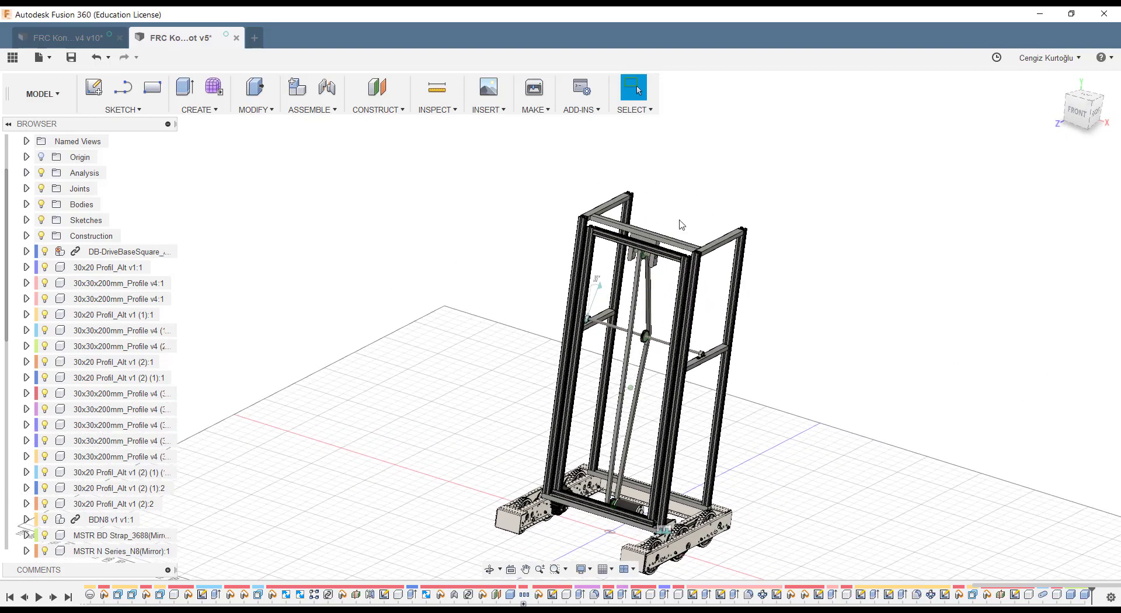
{"action": "middle_click_drag", "start_coordinate": [715, 105], "coordinate": [650, 363], "text": "shift"}
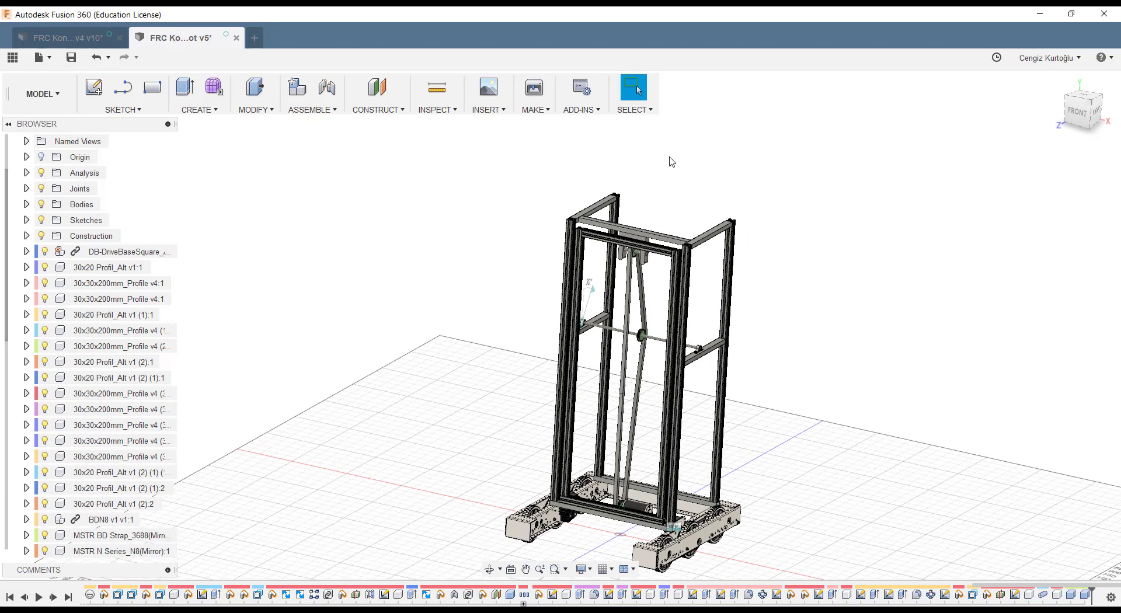
{"action": "middle_click_drag", "start_coordinate": [671, 161], "coordinate": [528, 409], "text": "shift"}
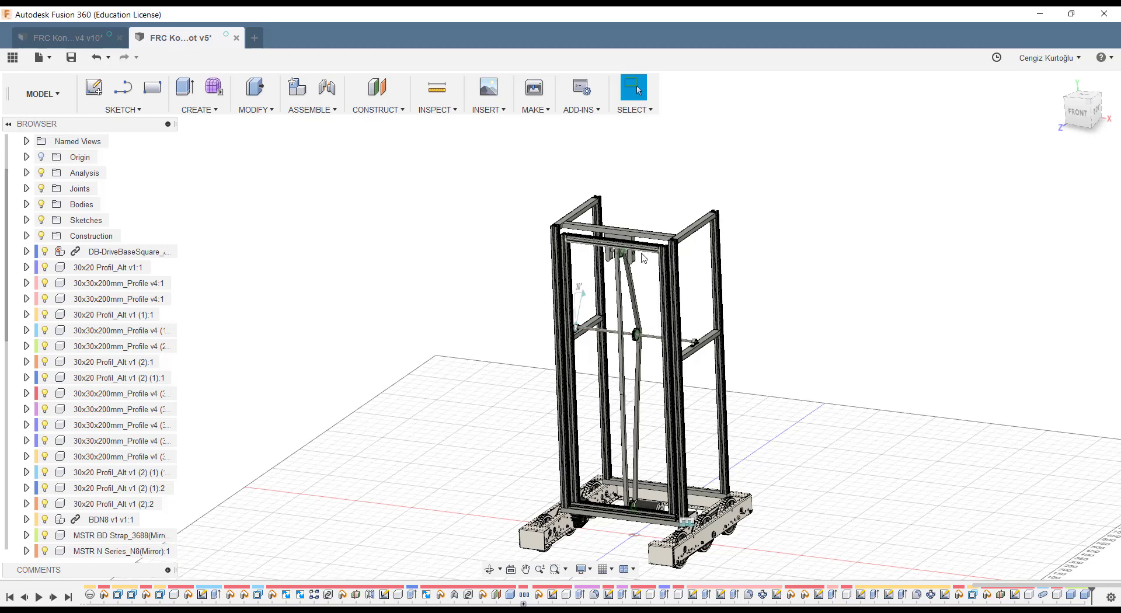
Step: Test-slide the inner carriage frame down, undo the move, and clear the selection
{"action": "left_click_drag", "start_coordinate": [647, 258], "coordinate": [638, 269]}
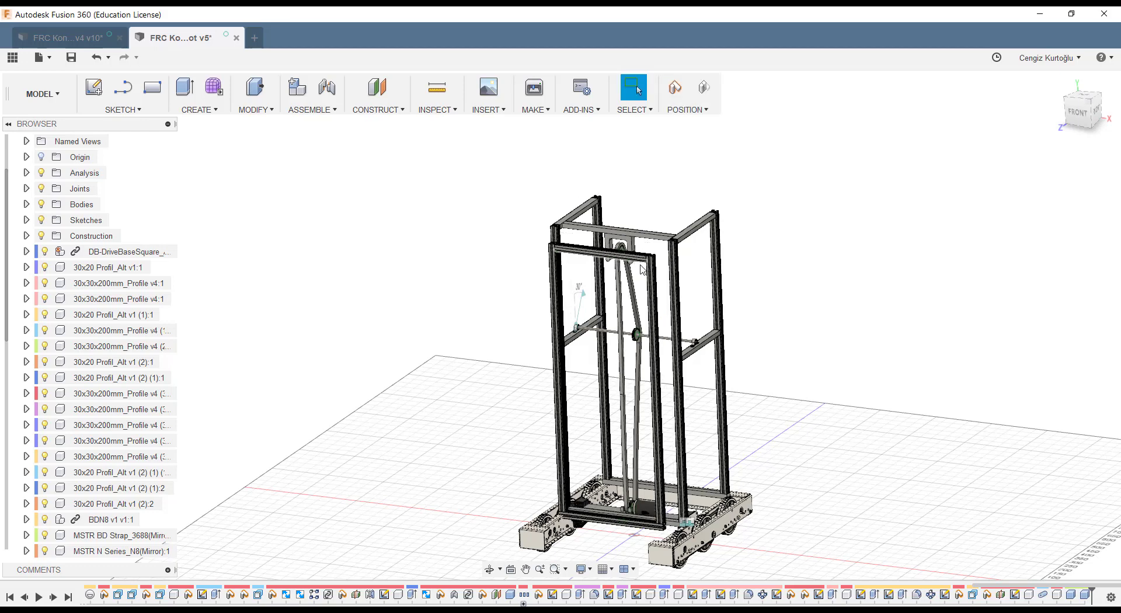
{"action": "key", "text": "ctrl+z"}
{"action": "left_click", "coordinate": [638, 283]}
{"action": "key", "text": "Escape"}
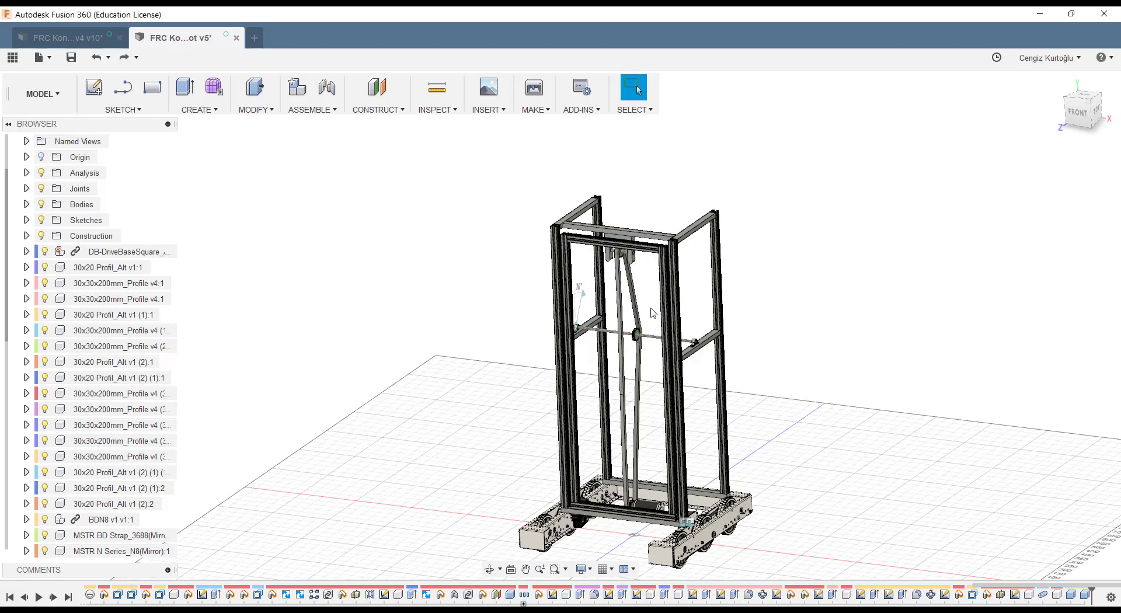